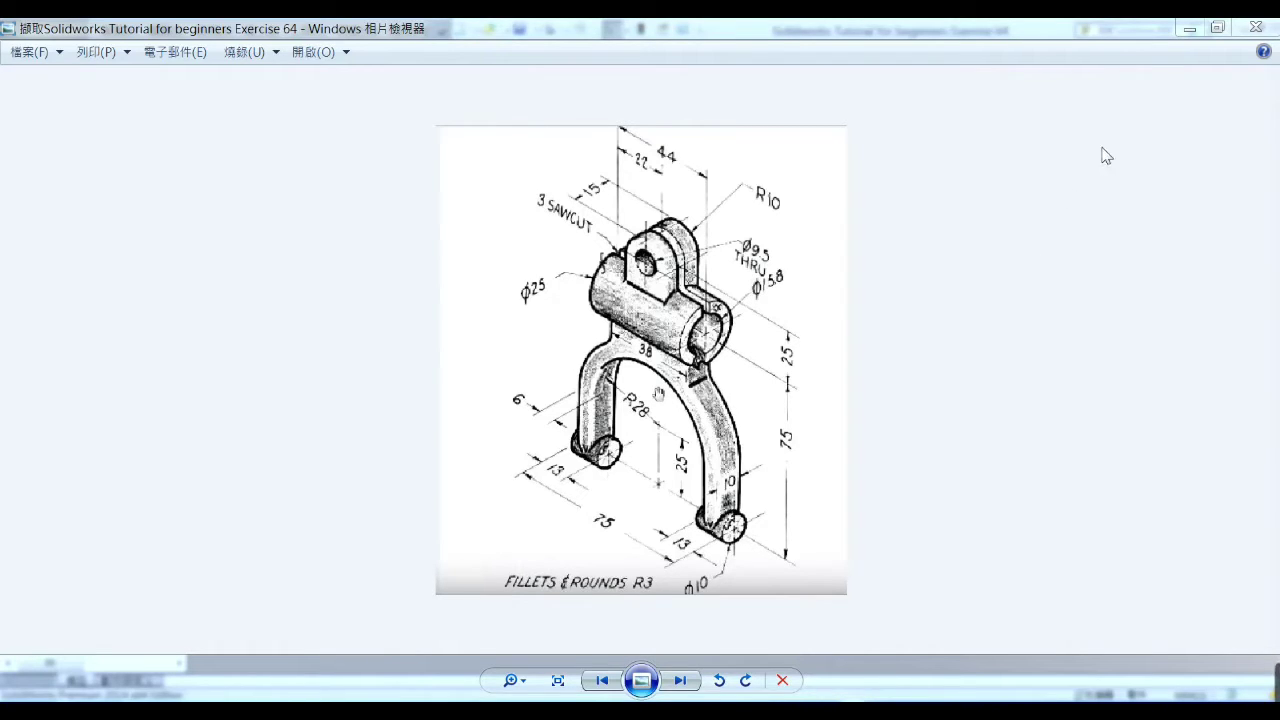
- Minimize the Exercise 64 reference drawing to bring the filleted fork model back into view
left_click(1188, 33)
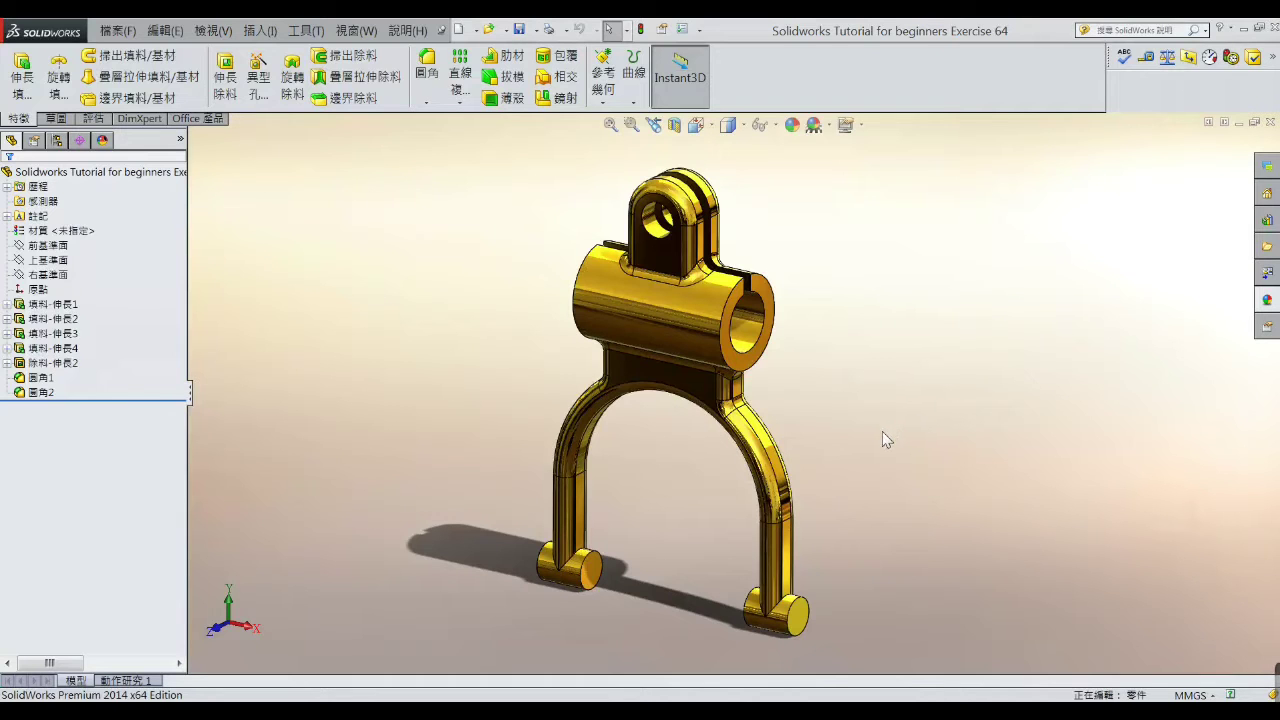
- Orbit the brass fork to view another side, then zoom out and back in
mouse_move(889, 449)
middle_mouse_down()
mouse_move(864, 411)
mouse_move(786, 411)
mouse_move(863, 417)
mouse_move(909, 377)
mouse_move(828, 428)
mouse_move(757, 423)
mouse_move(720, 463)
mouse_move(751, 466)
mouse_move(853, 410)
mouse_move(866, 457)
mouse_move(891, 406)
mouse_move(872, 441)
mouse_move(886, 434)
mouse_move(791, 420)
mouse_move(791, 409)
mouse_move(807, 435)
mouse_move(894, 383)
mouse_move(869, 439)
mouse_move(844, 426)
middle_mouse_up()
scroll(869, 433, "up", 2)
scroll(813, 414, "down", 2)
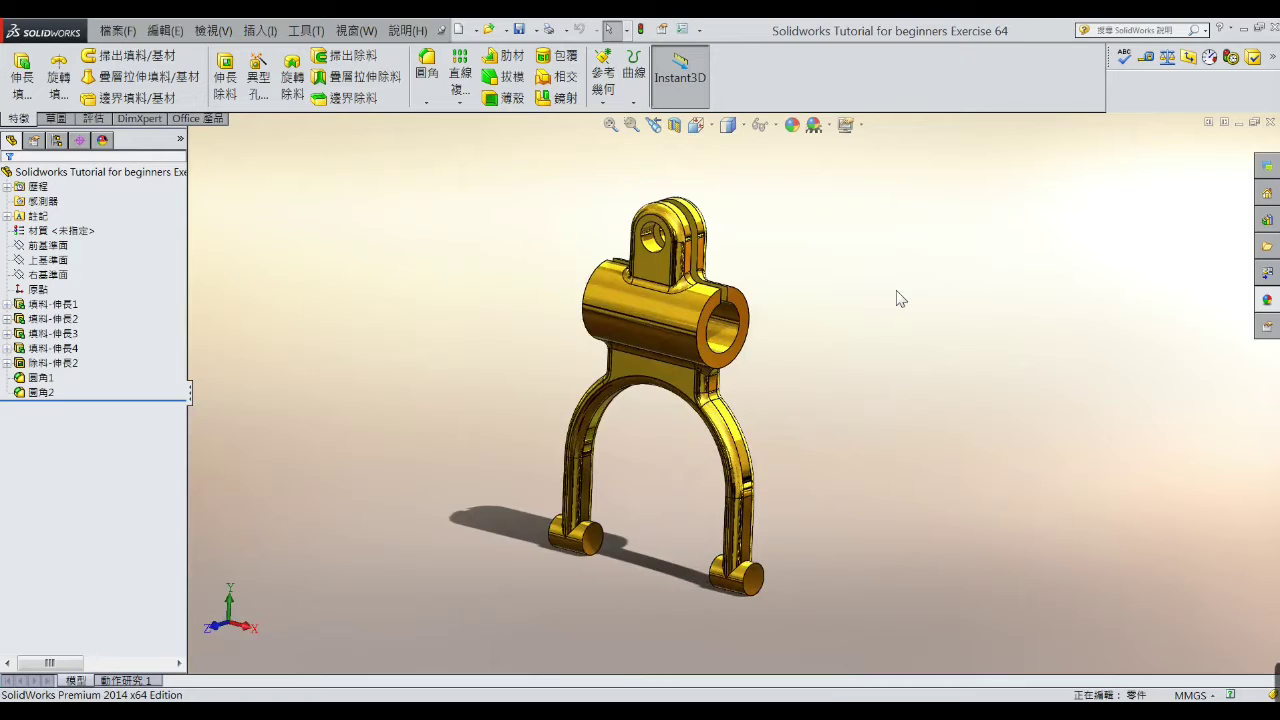
- Minimize the fork document and create a new blank part
left_click(1239, 123)
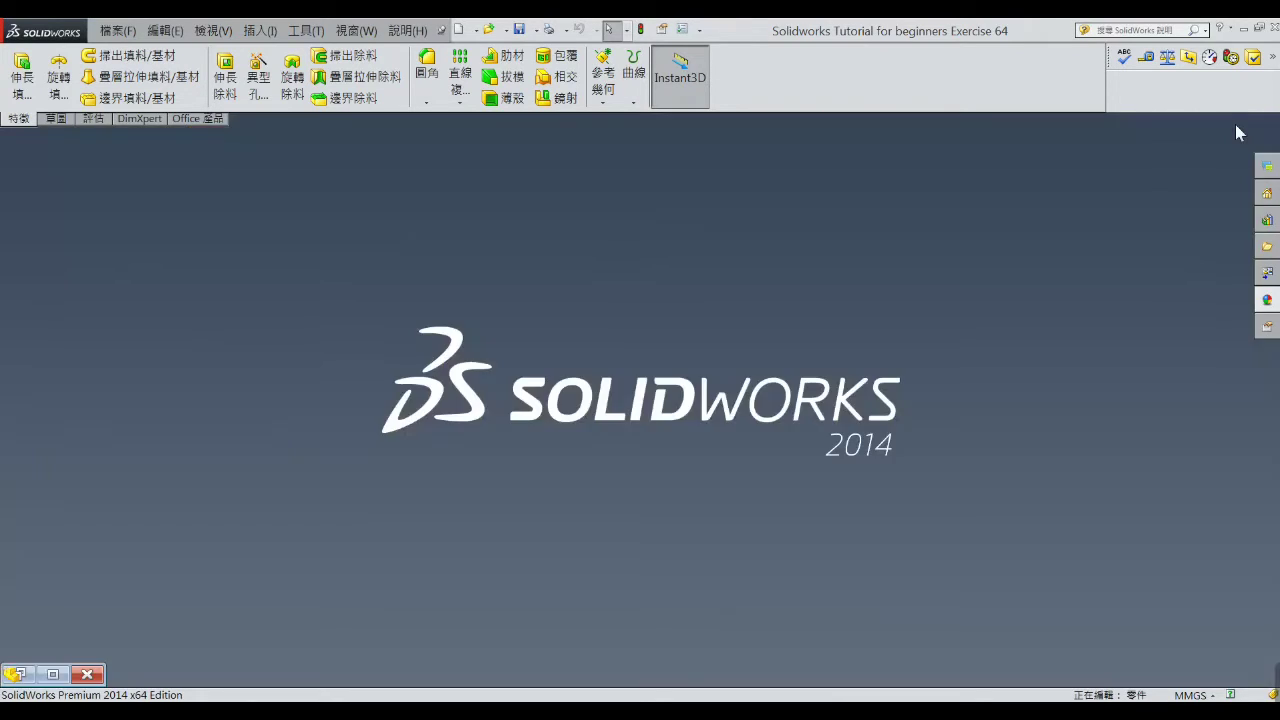
left_click(461, 33)
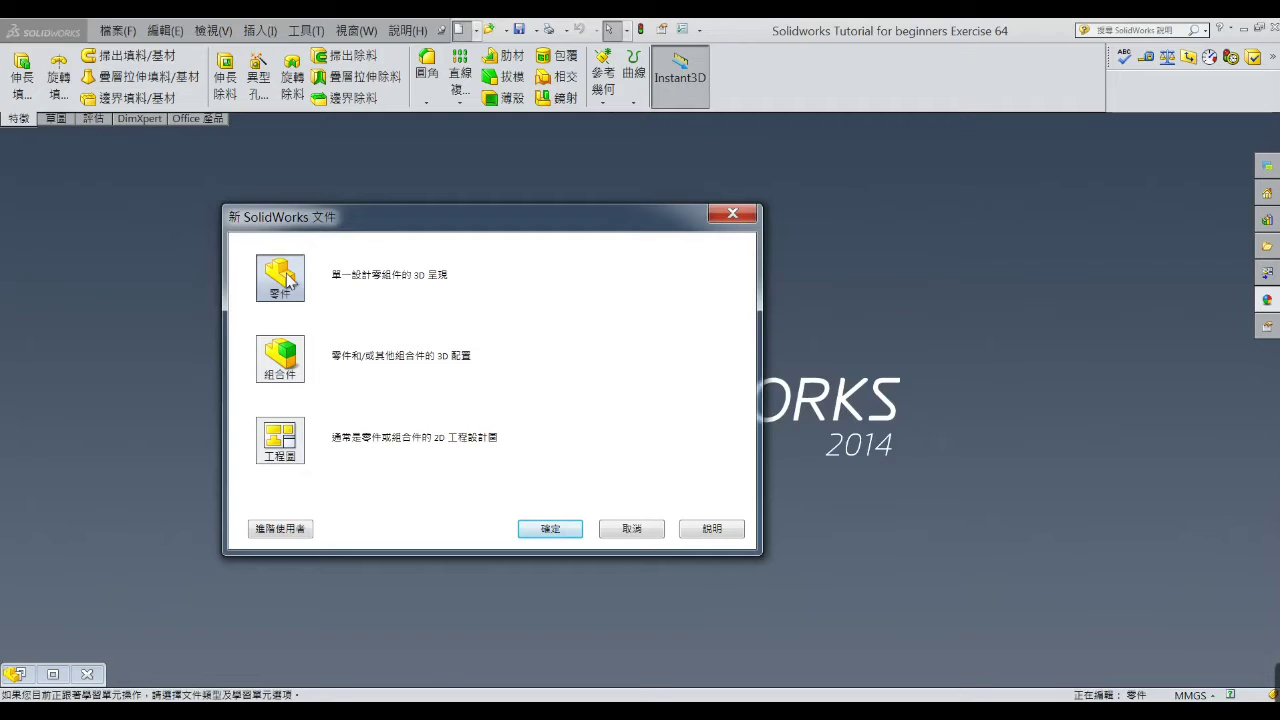
left_click(549, 530)
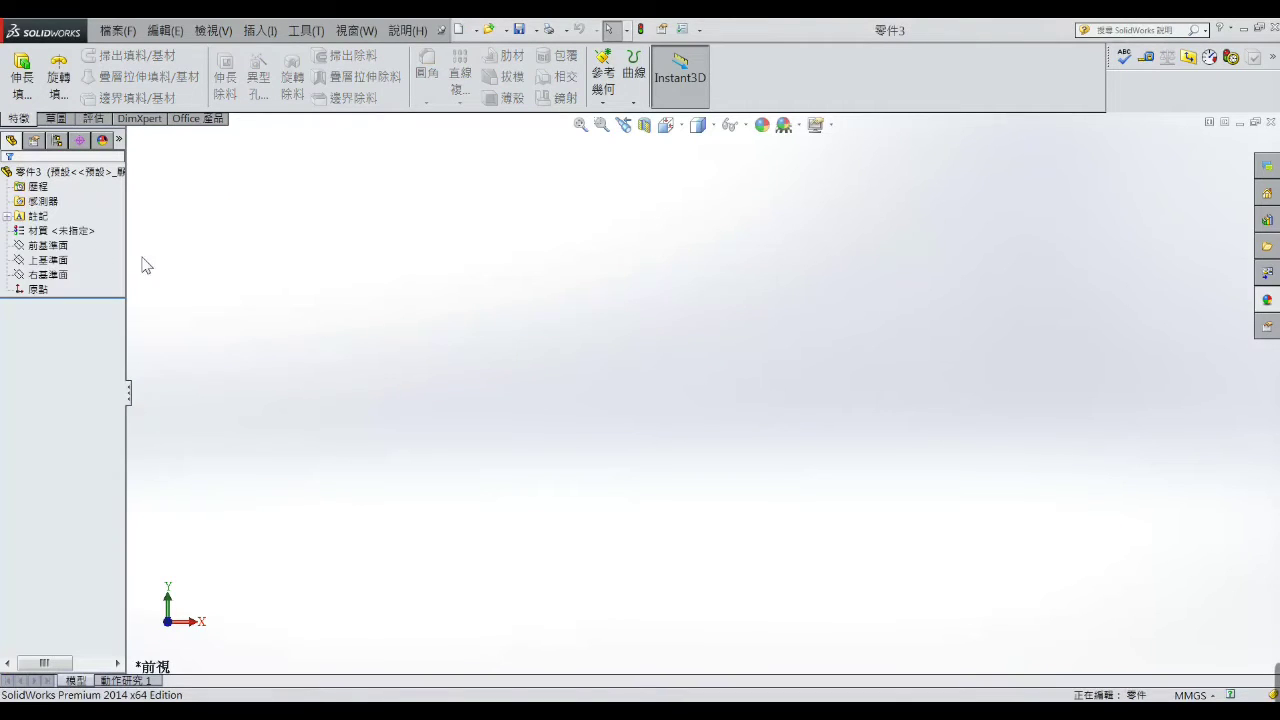
- Start a new sketch on the Front Plane
left_click(46, 246)
left_click(66, 235)
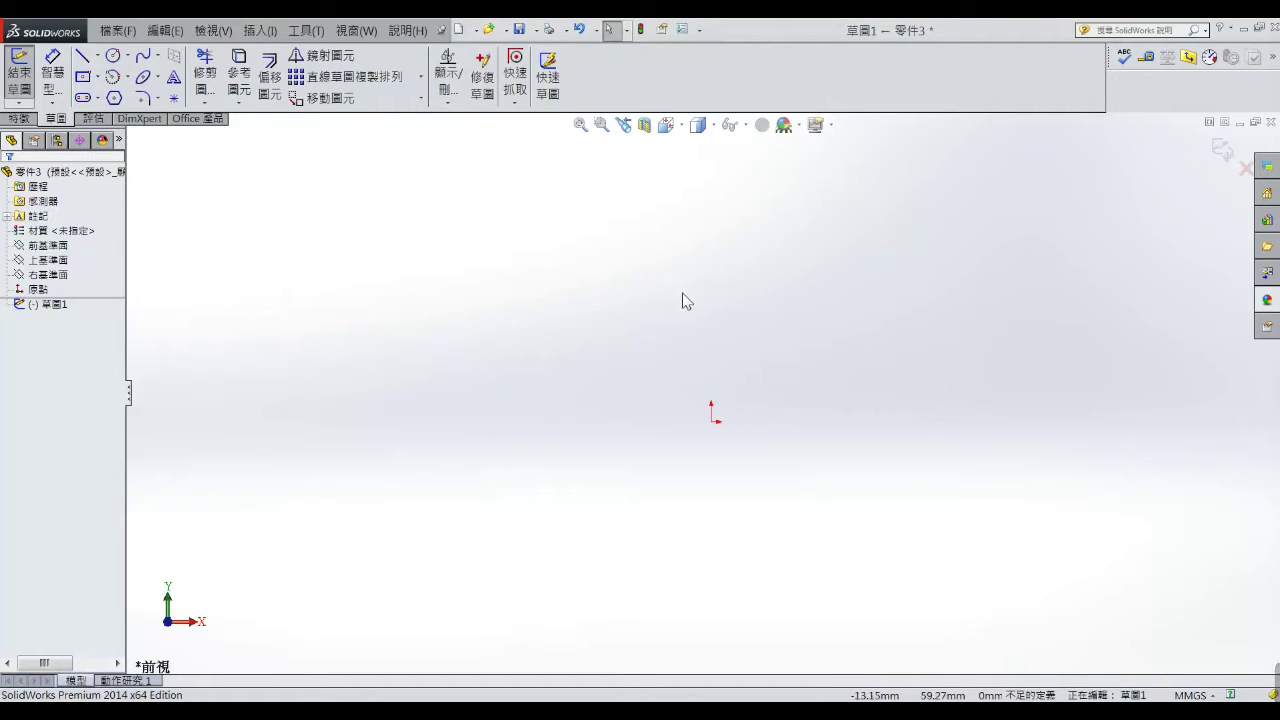
scroll(768, 273, "down", 2)
scroll(616, 477, "up", 3)
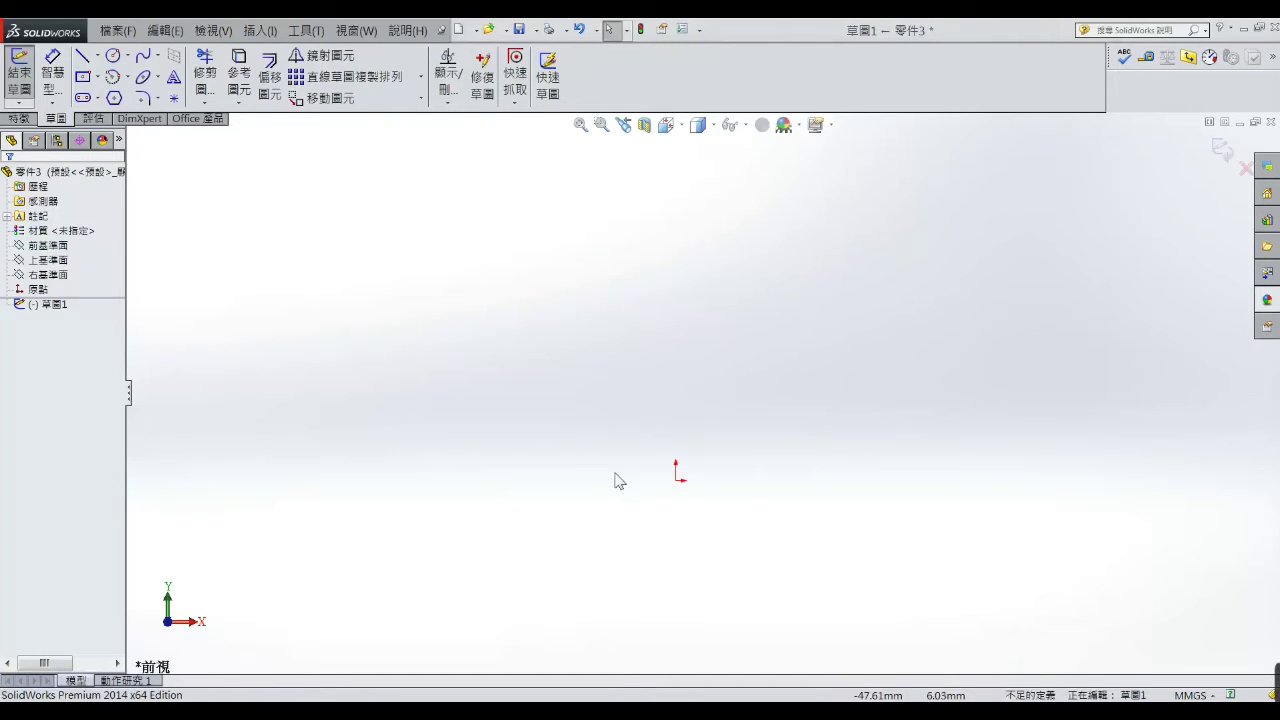
scroll(625, 486, "down", 1)
scroll(705, 474, "down", 1)
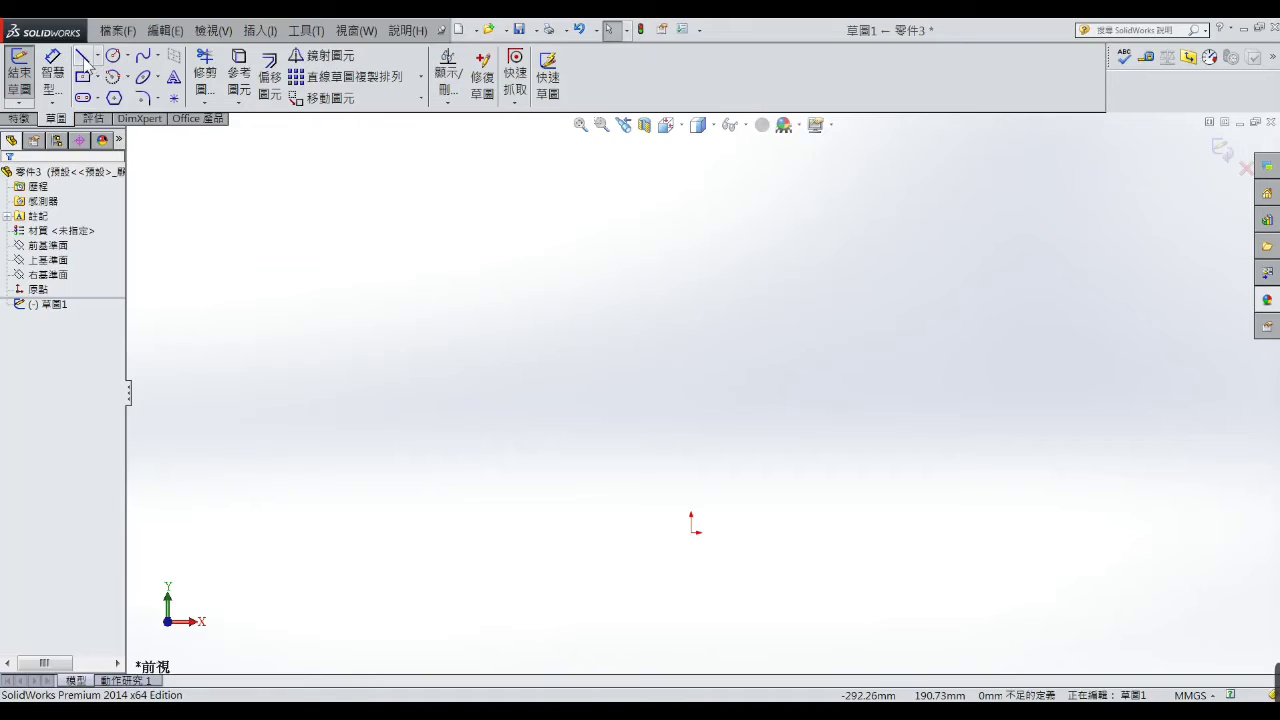
- Draw a vertical construction line upward from the origin
left_click(85, 62)
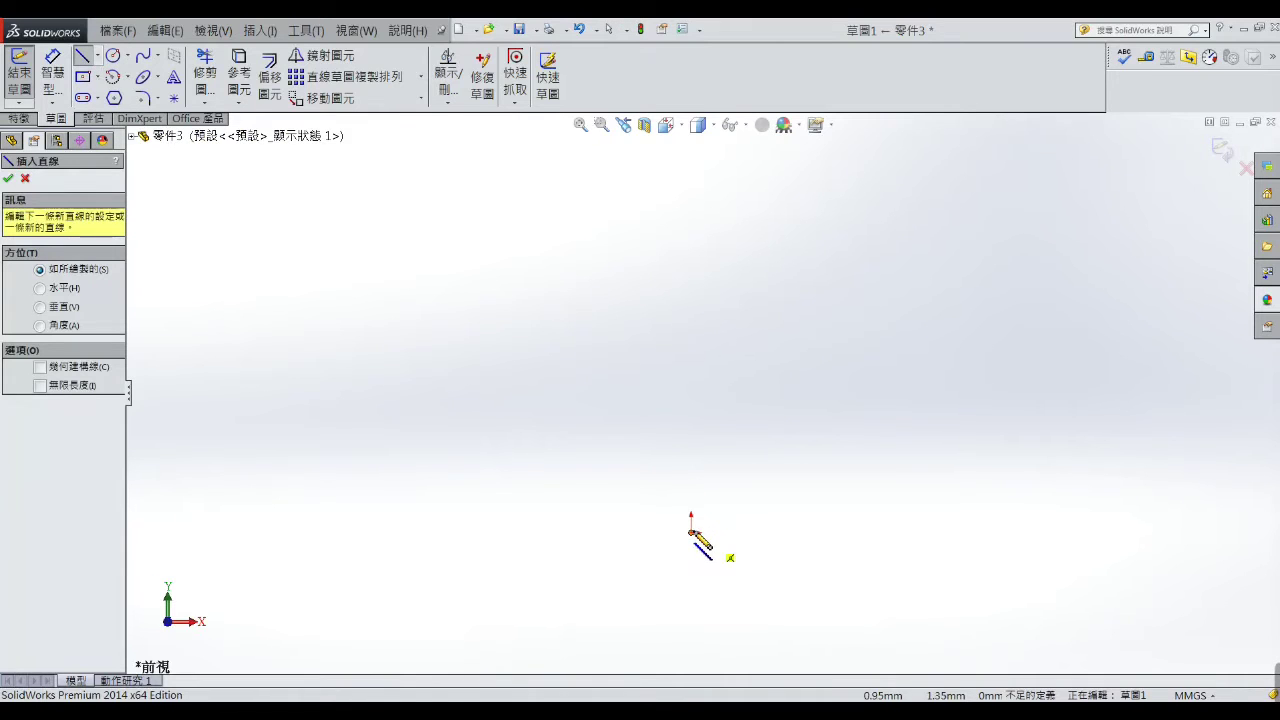
left_click(40, 367)
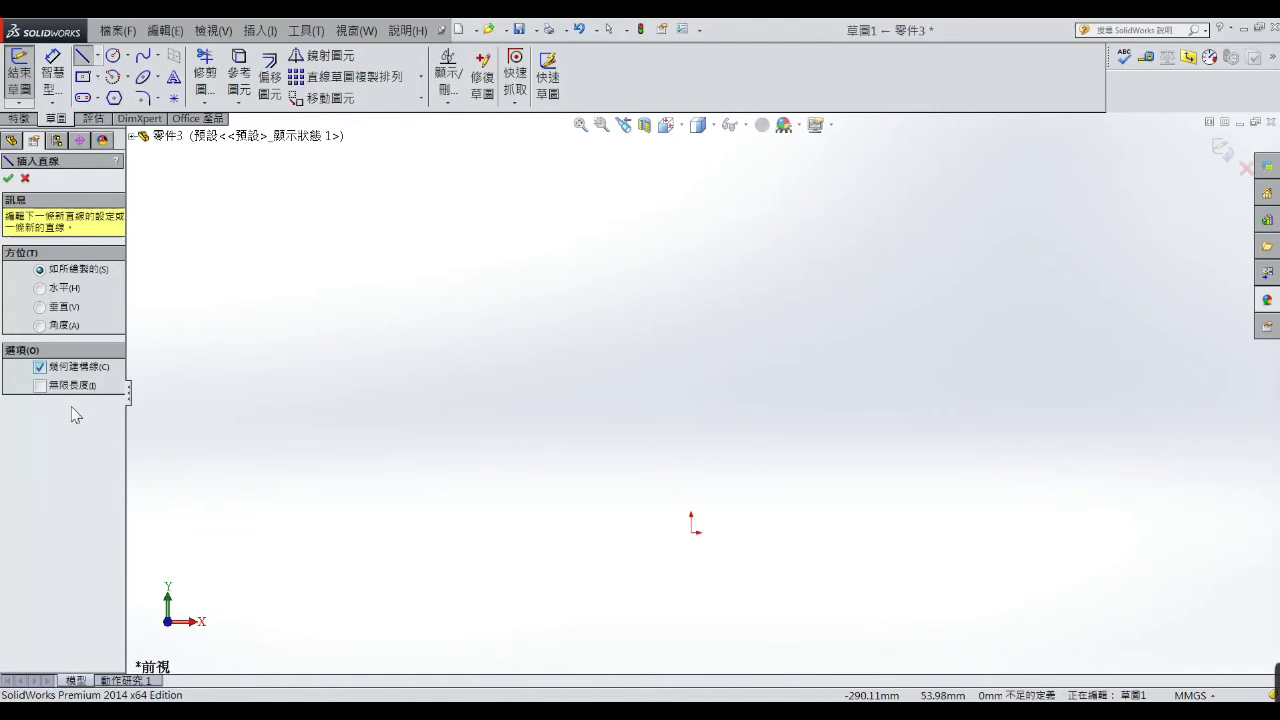
left_click(690, 531)
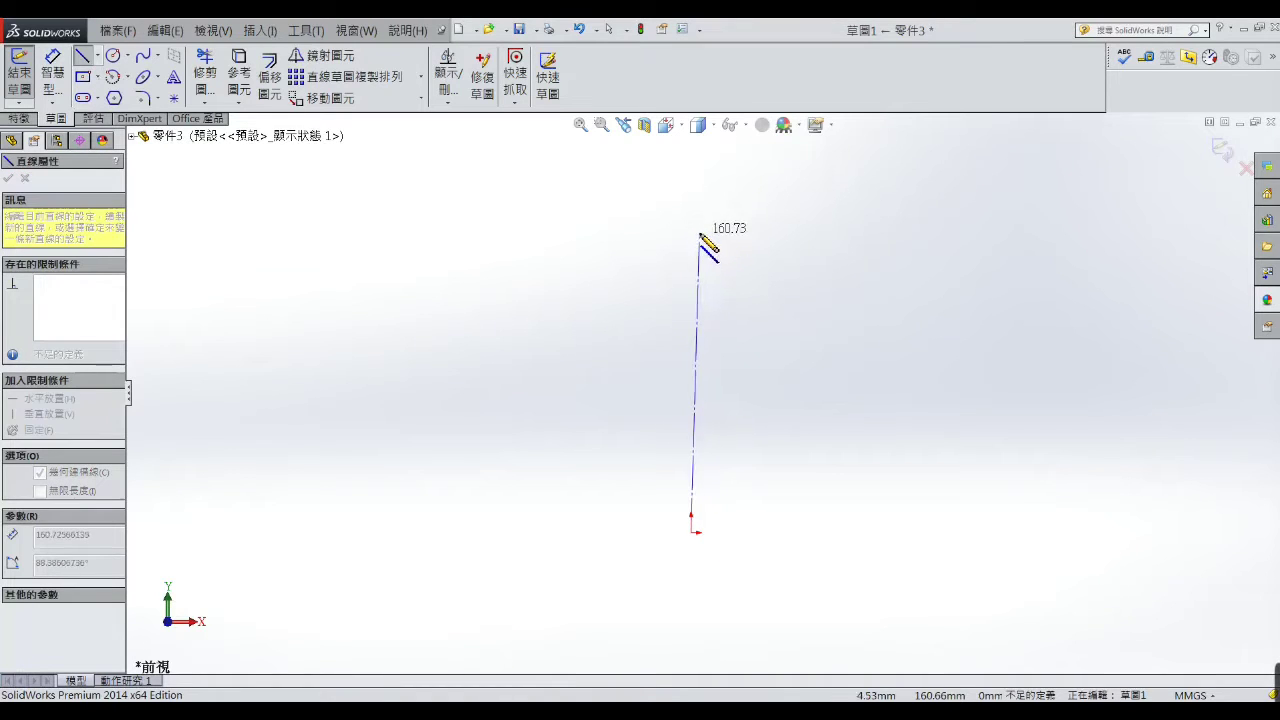
left_click(691, 230)
right_click(691, 230)
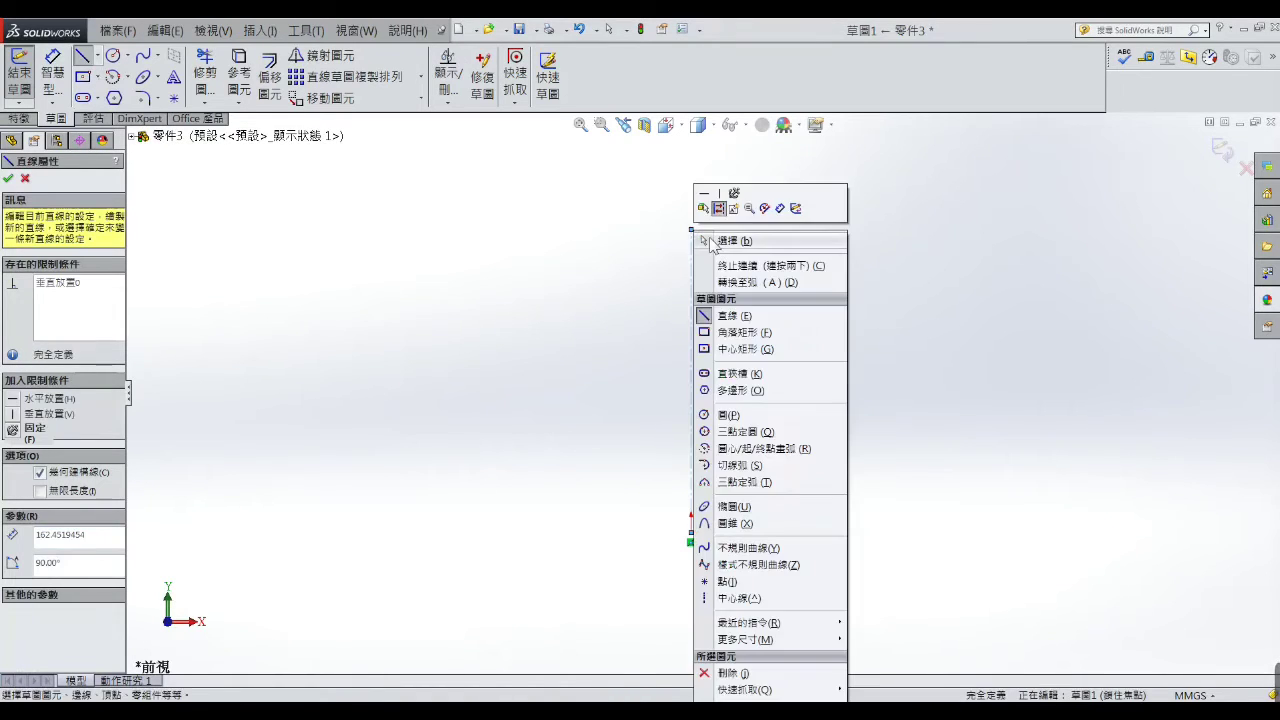
left_click(720, 241)
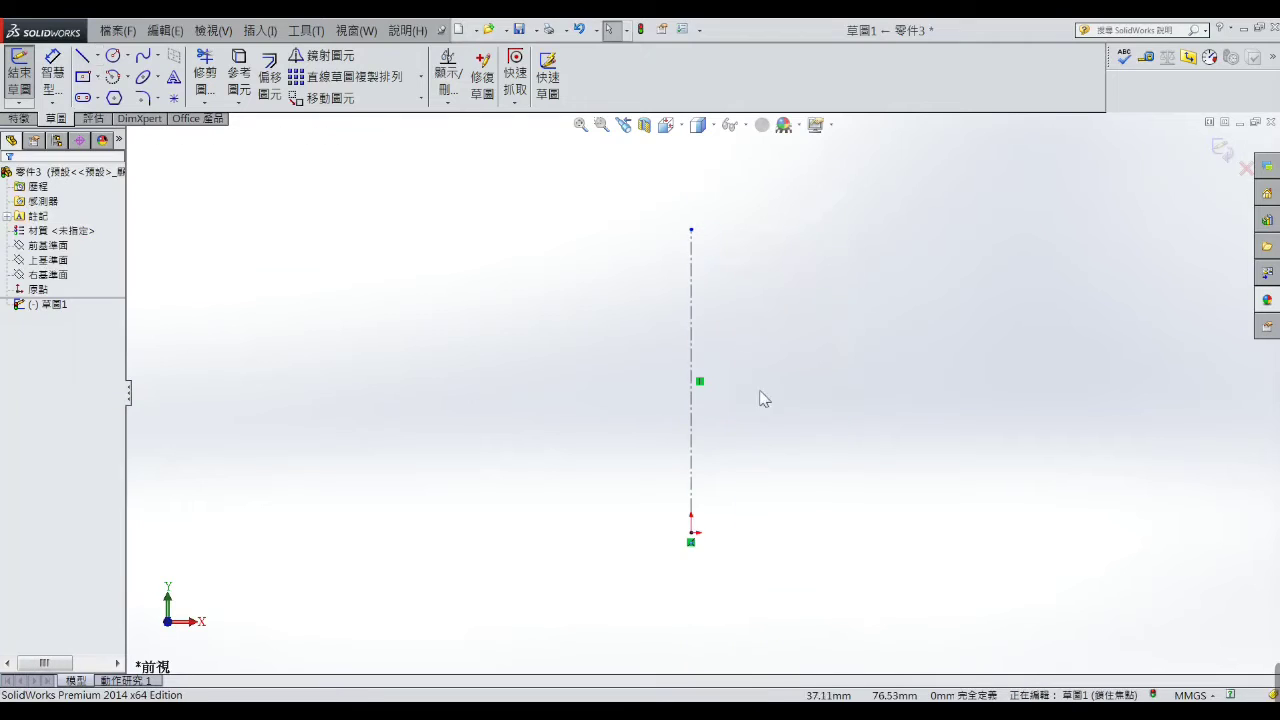
- Draw a horizontal line right from the origin and convert it to construction geometry
left_click(82, 55)
left_click(691, 533)
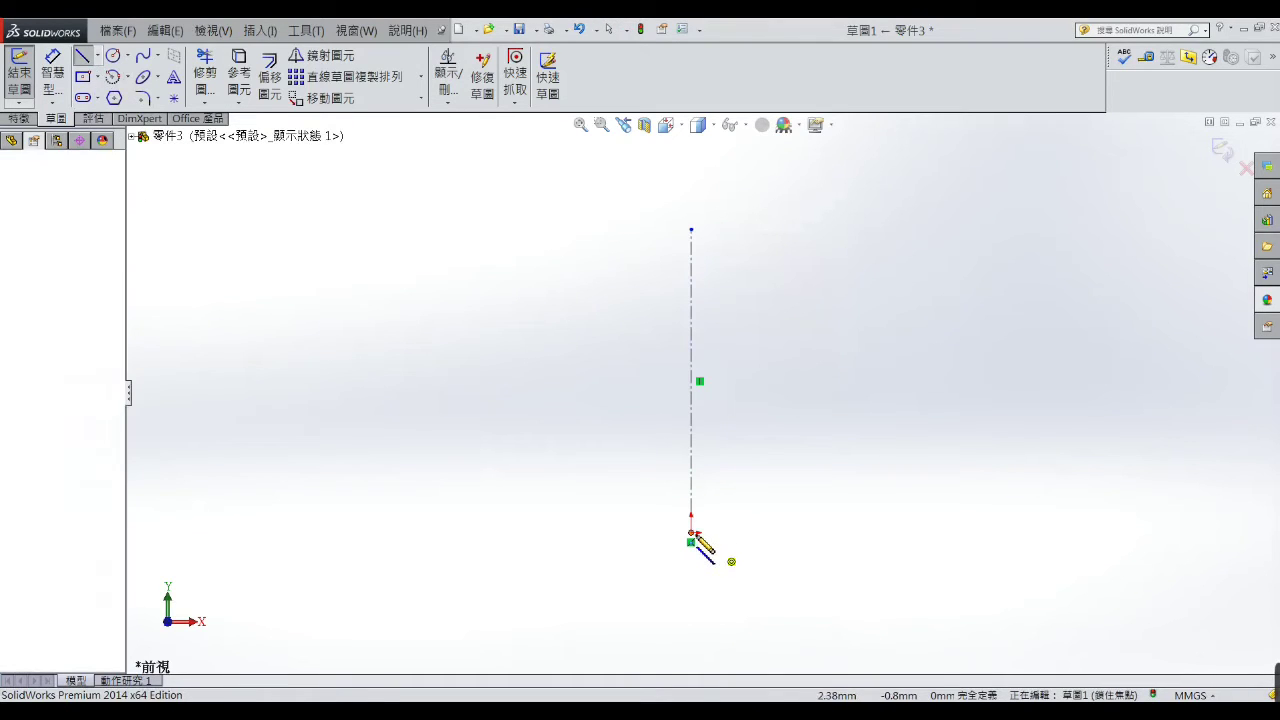
left_click(880, 533)
right_click(880, 534)
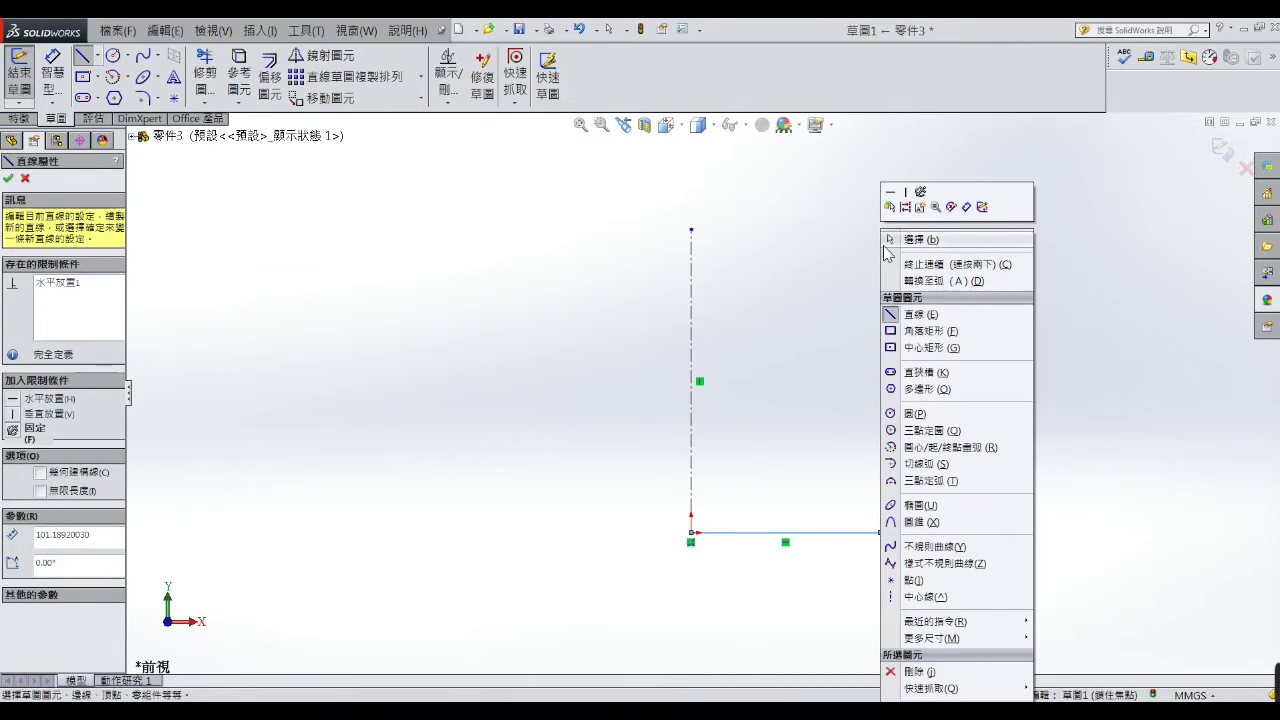
left_click(884, 242)
left_click(808, 535)
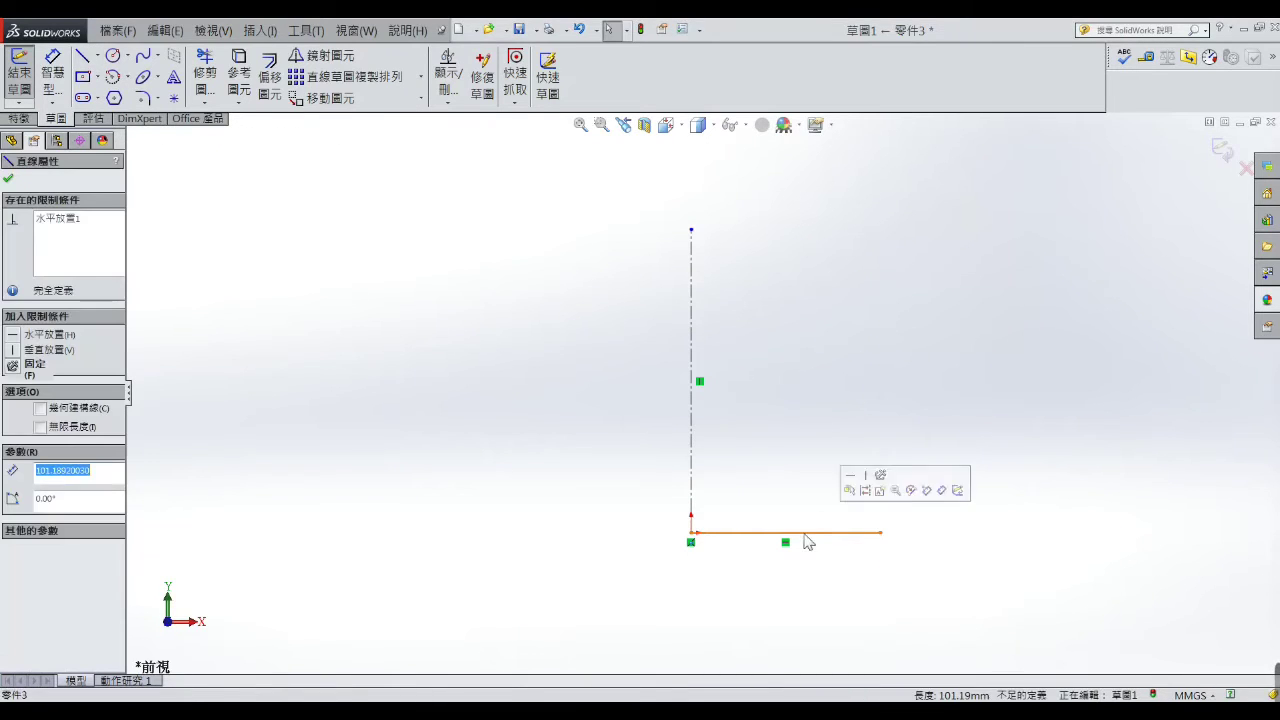
left_click(40, 412)
left_click(263, 434)
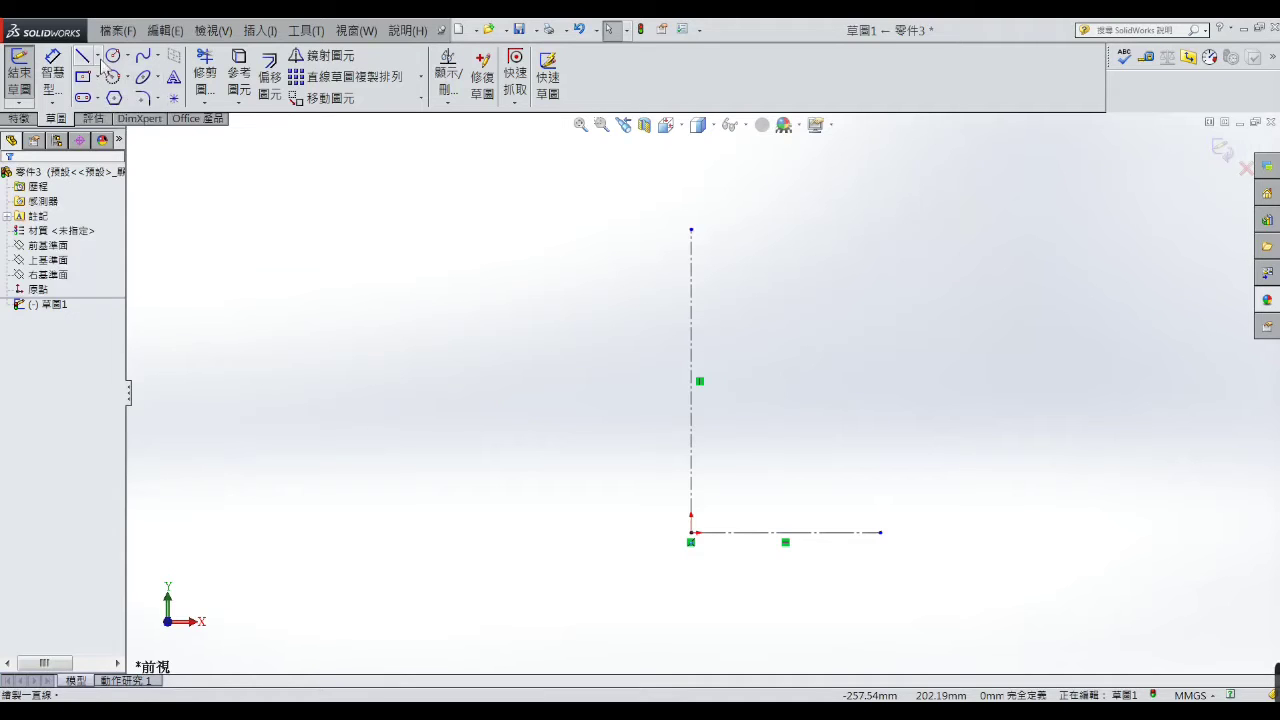
- Draw a circle centred on the vertical construction line
left_click(113, 56)
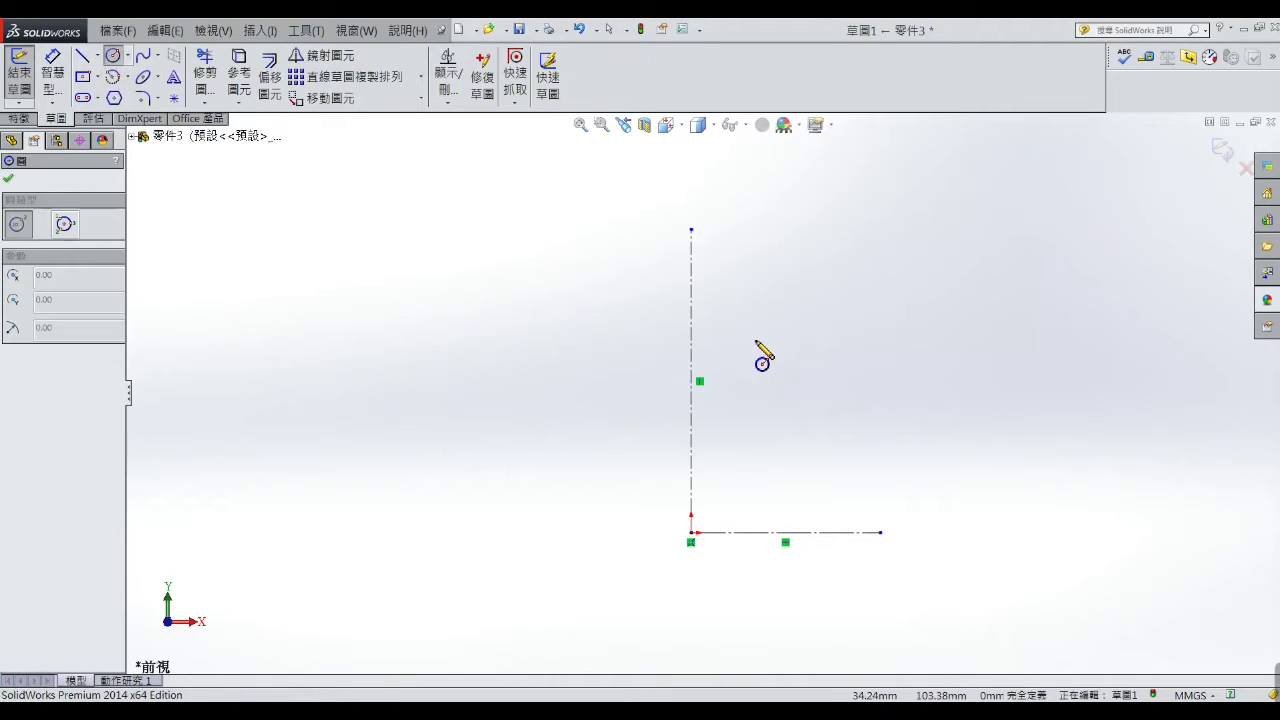
left_click(691, 443)
left_click(777, 367)
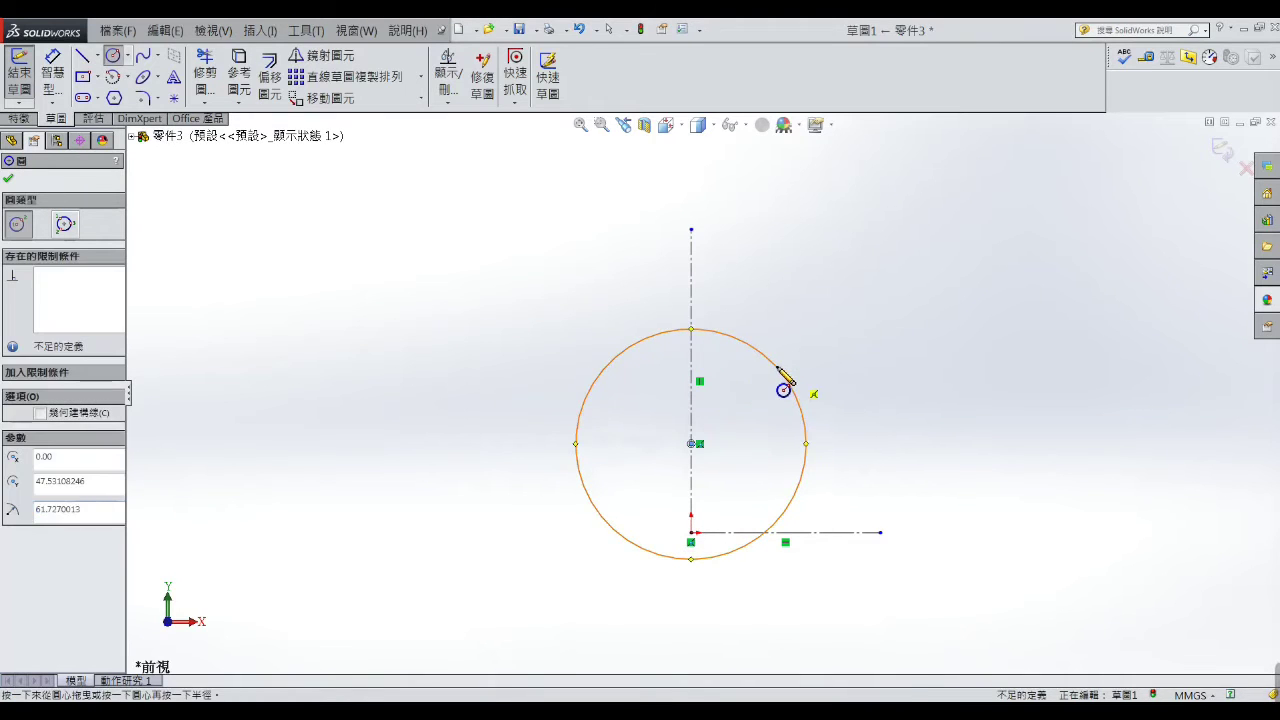
right_click(778, 368)
left_click(805, 281)
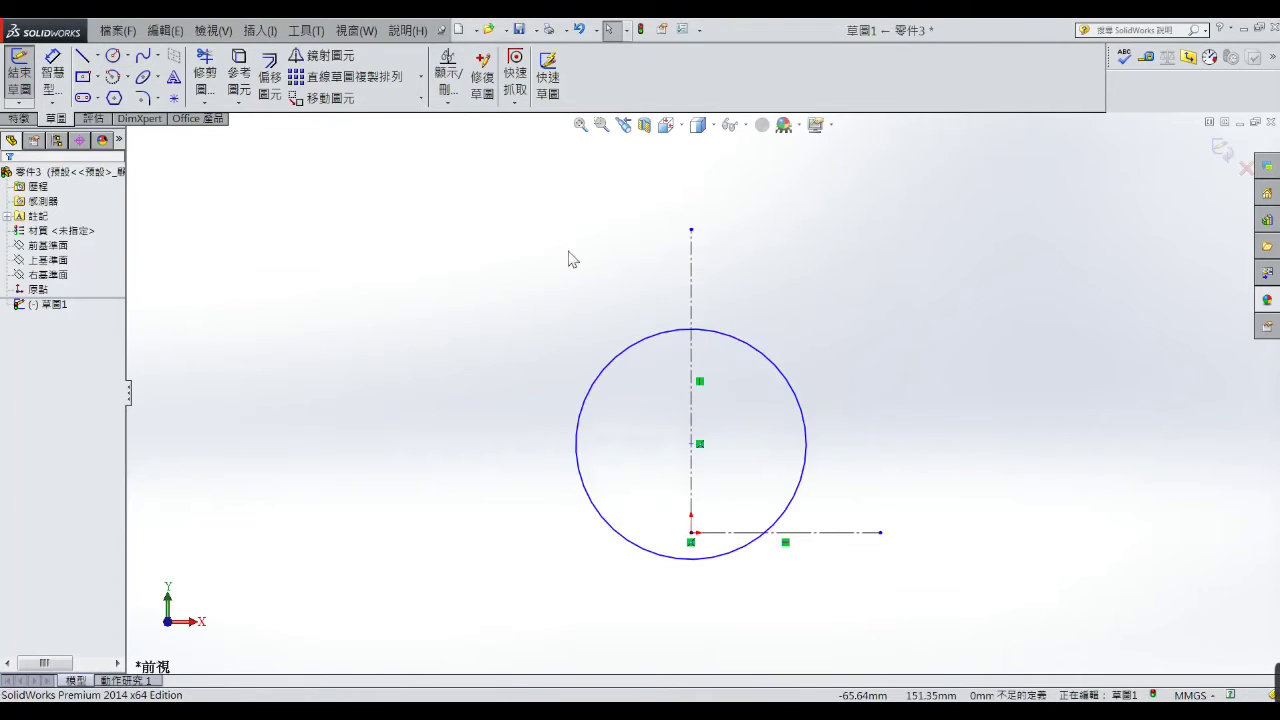
- Offset the circle 6 mm outward to create a concentric outer circle
left_click(270, 76)
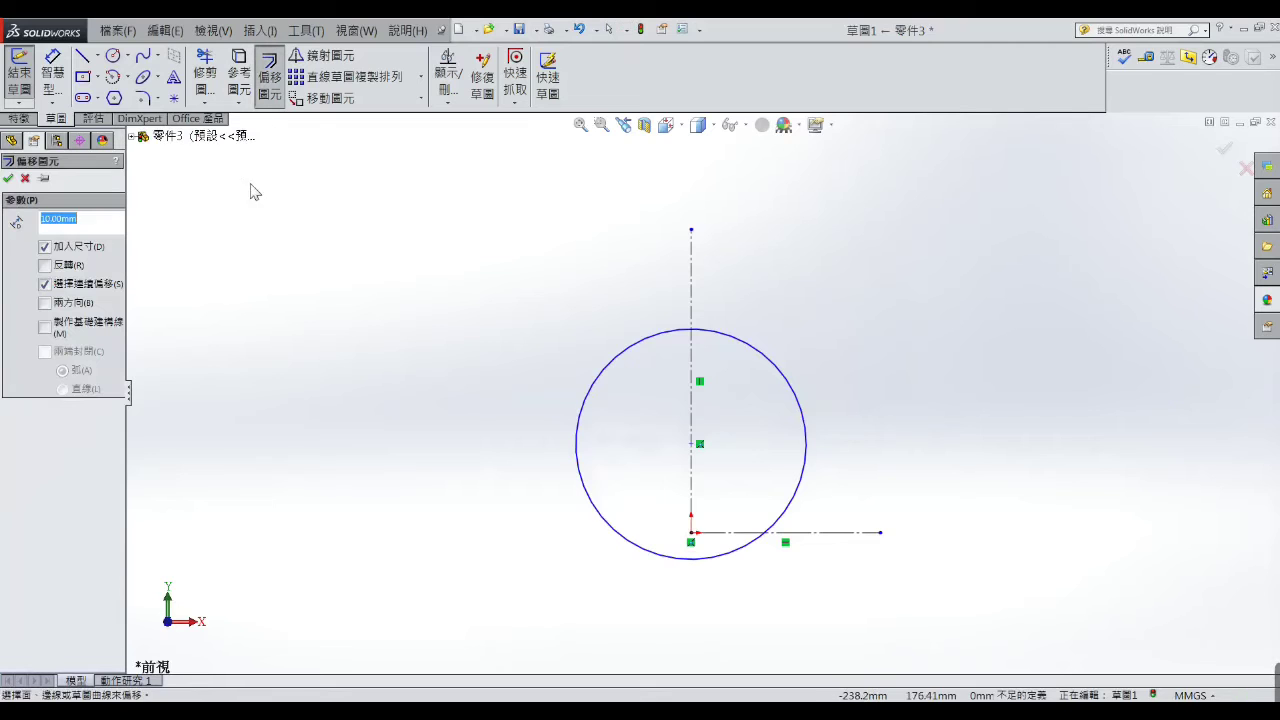
left_click(100, 222)
type("6")
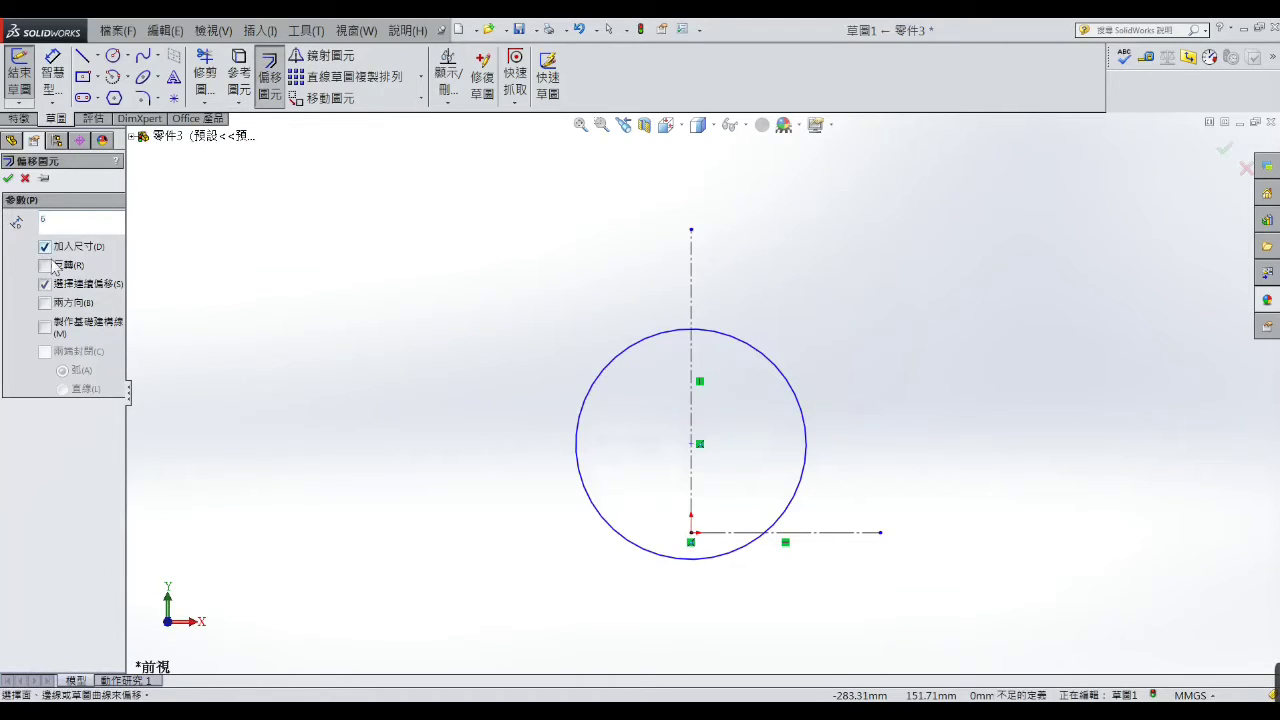
left_click(785, 371)
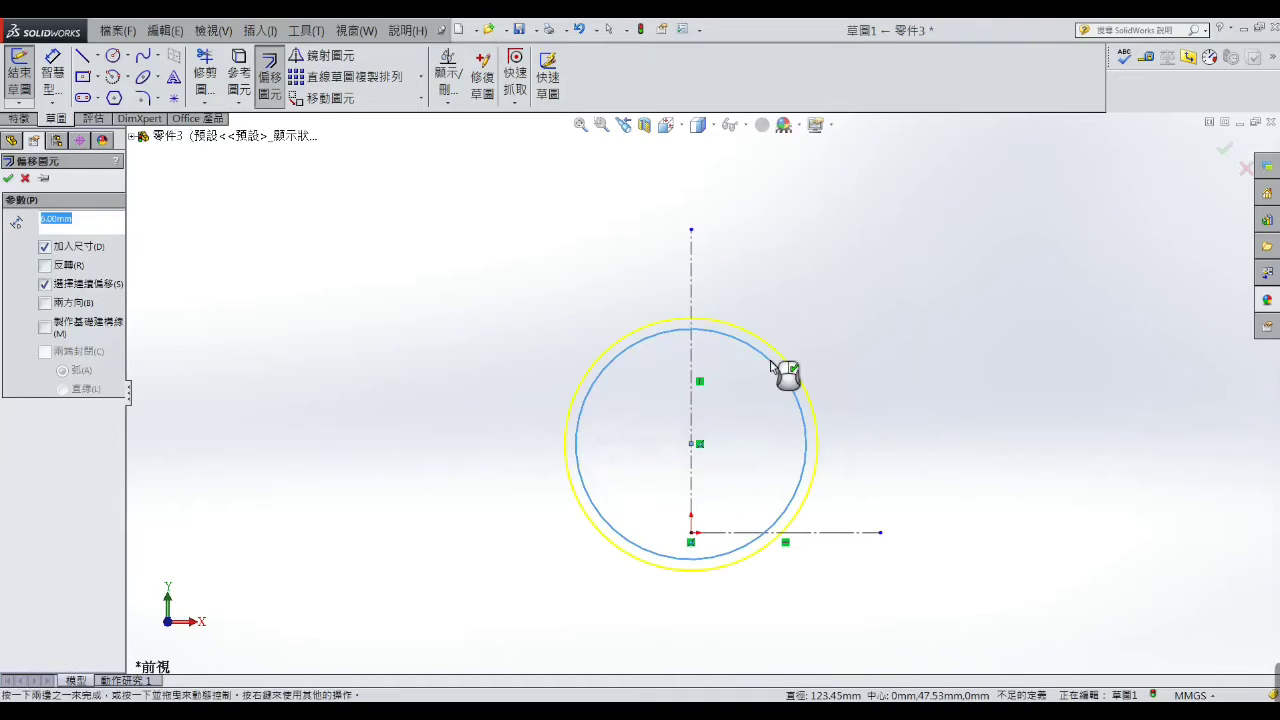
left_click(8, 178)
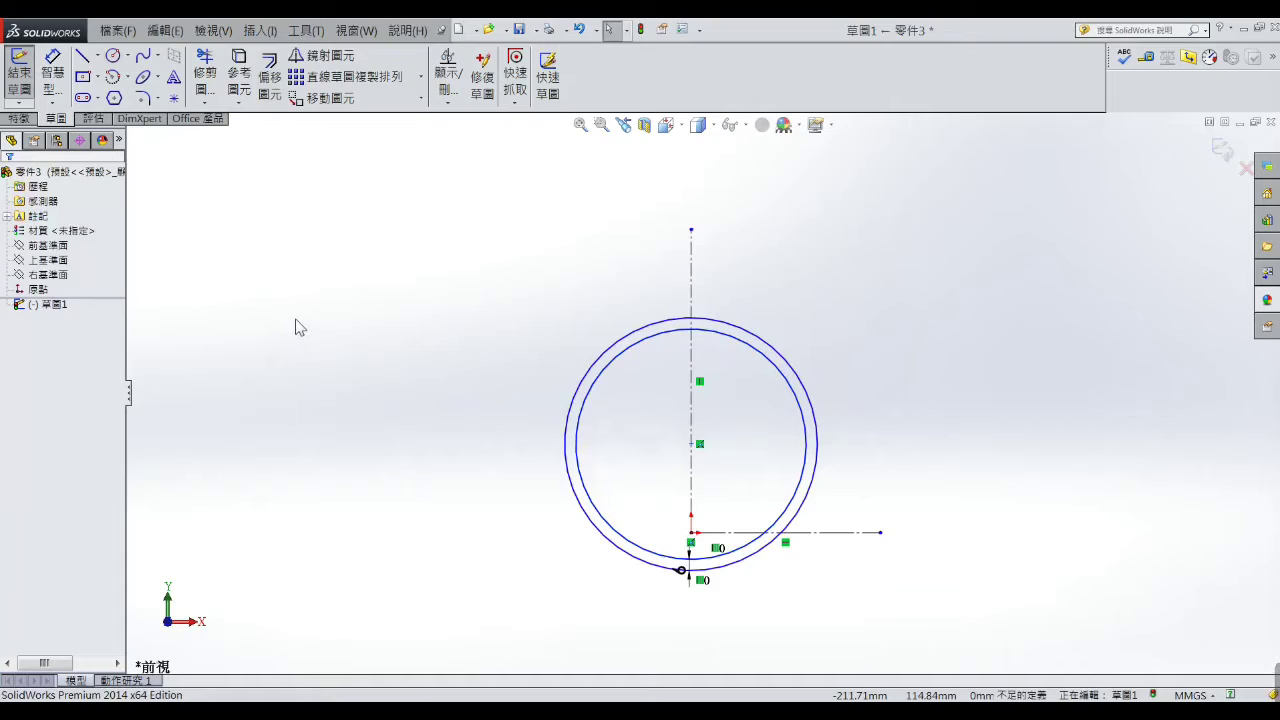
- Set the circle's diameter dimension to 56 mm, checking the reference drawing
left_click(520, 700)
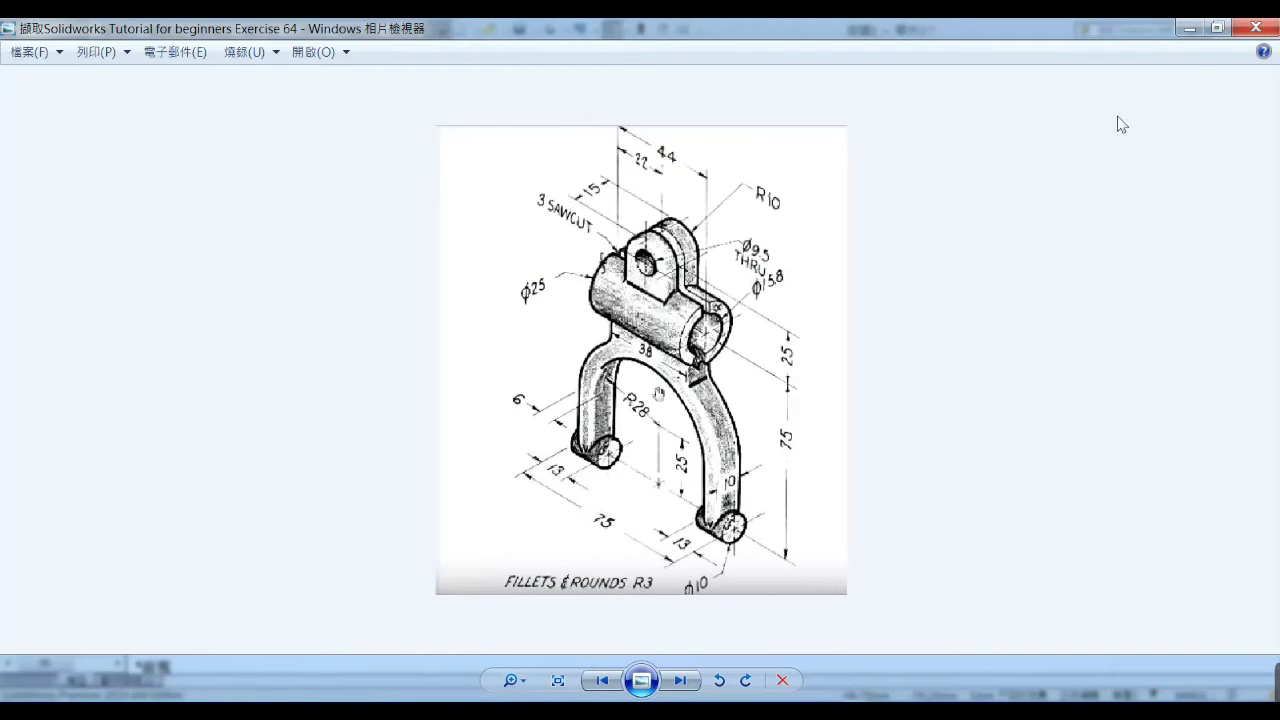
left_click(1189, 30)
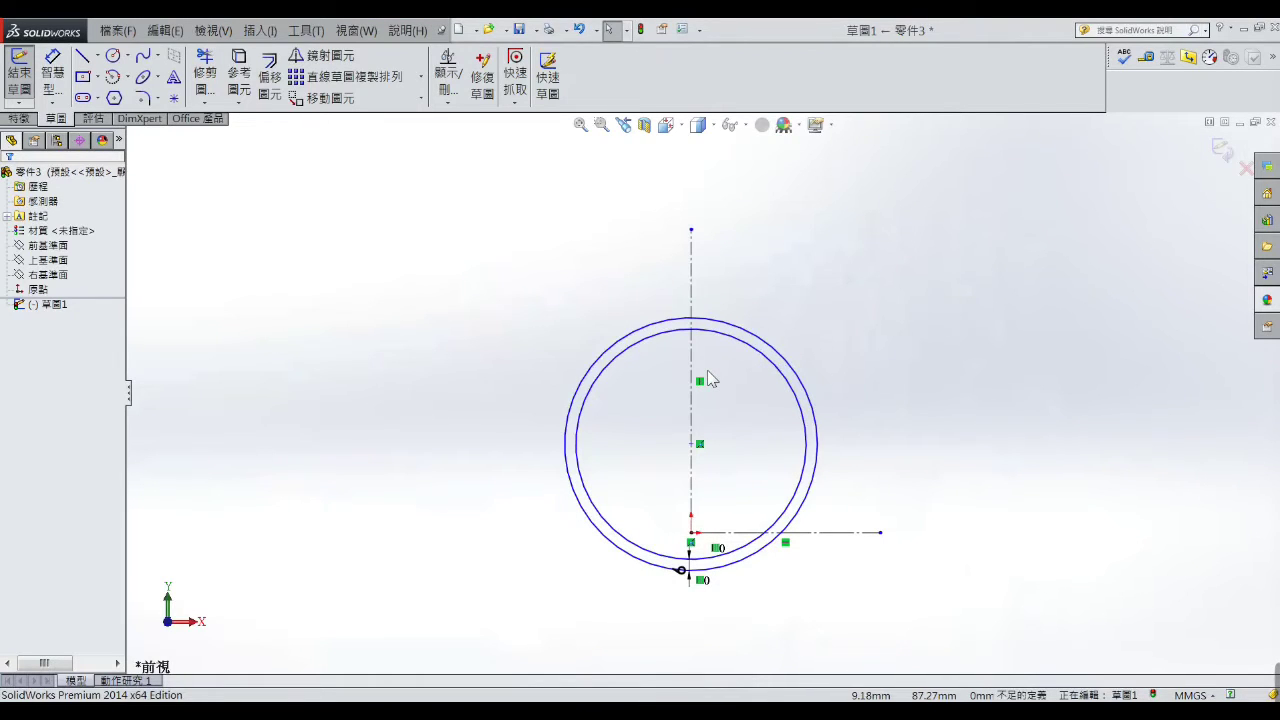
left_click(52, 70)
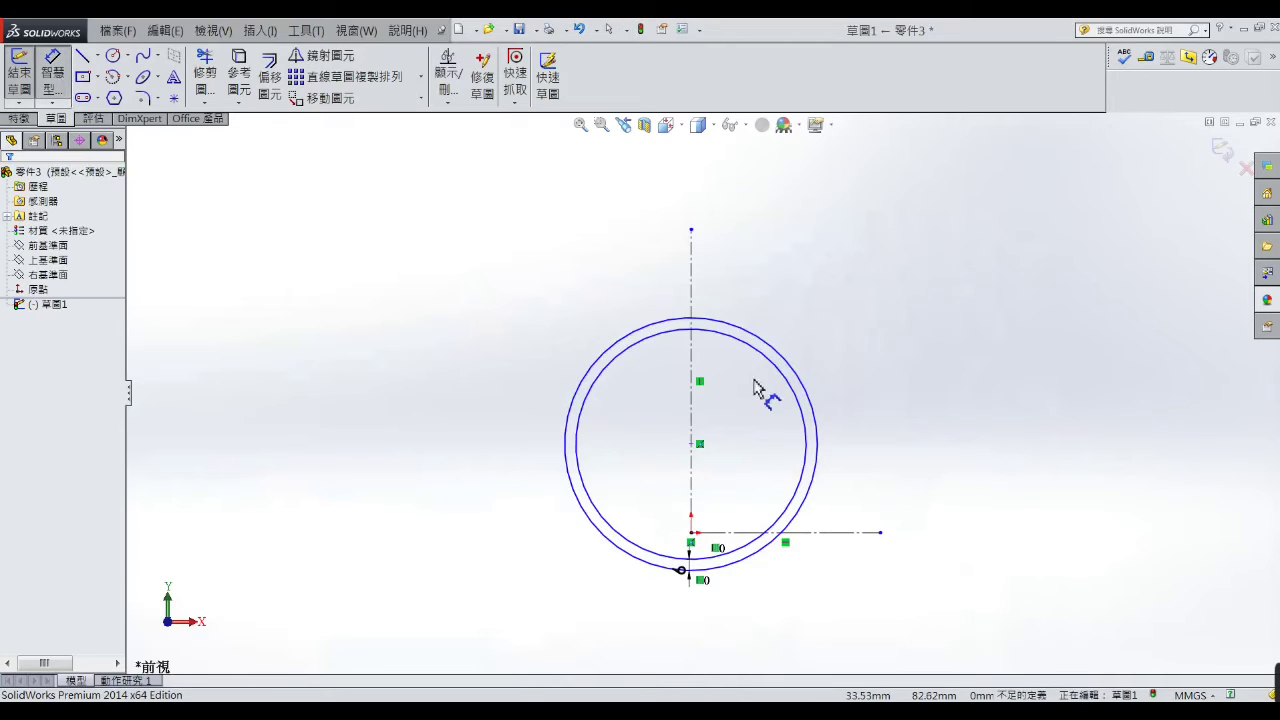
left_click(628, 350)
left_click(645, 368)
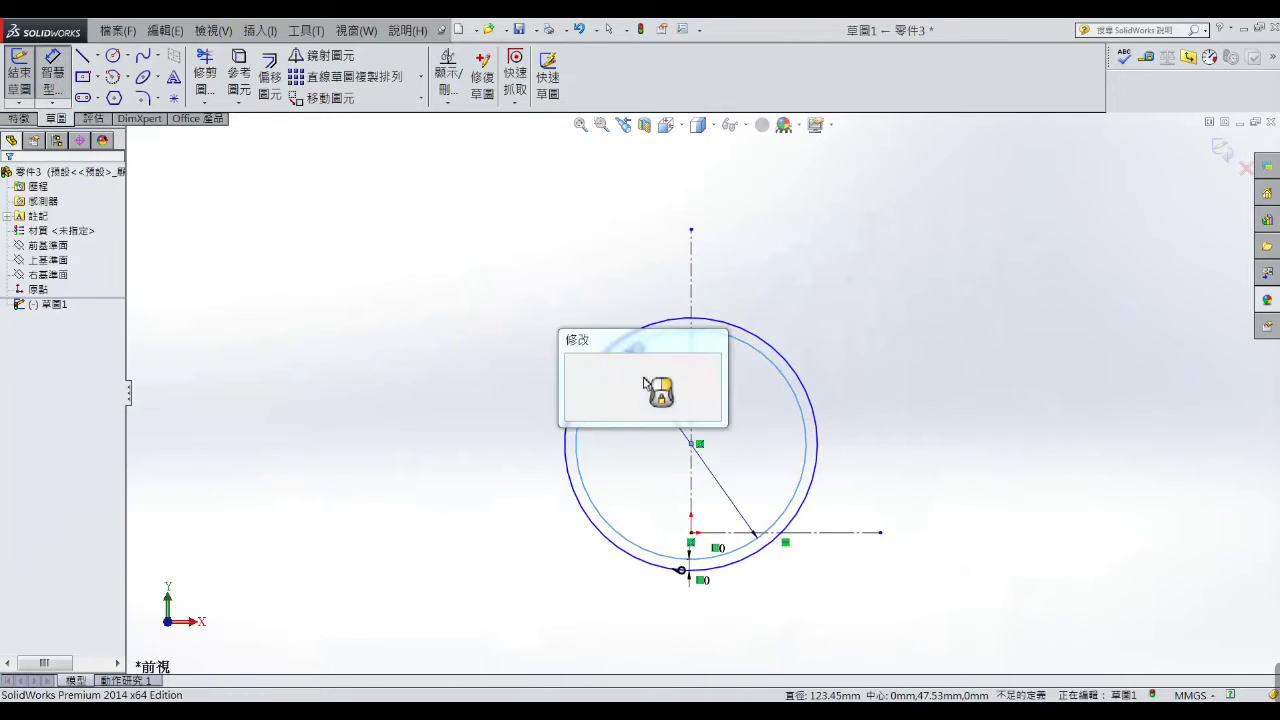
left_click(662, 402)
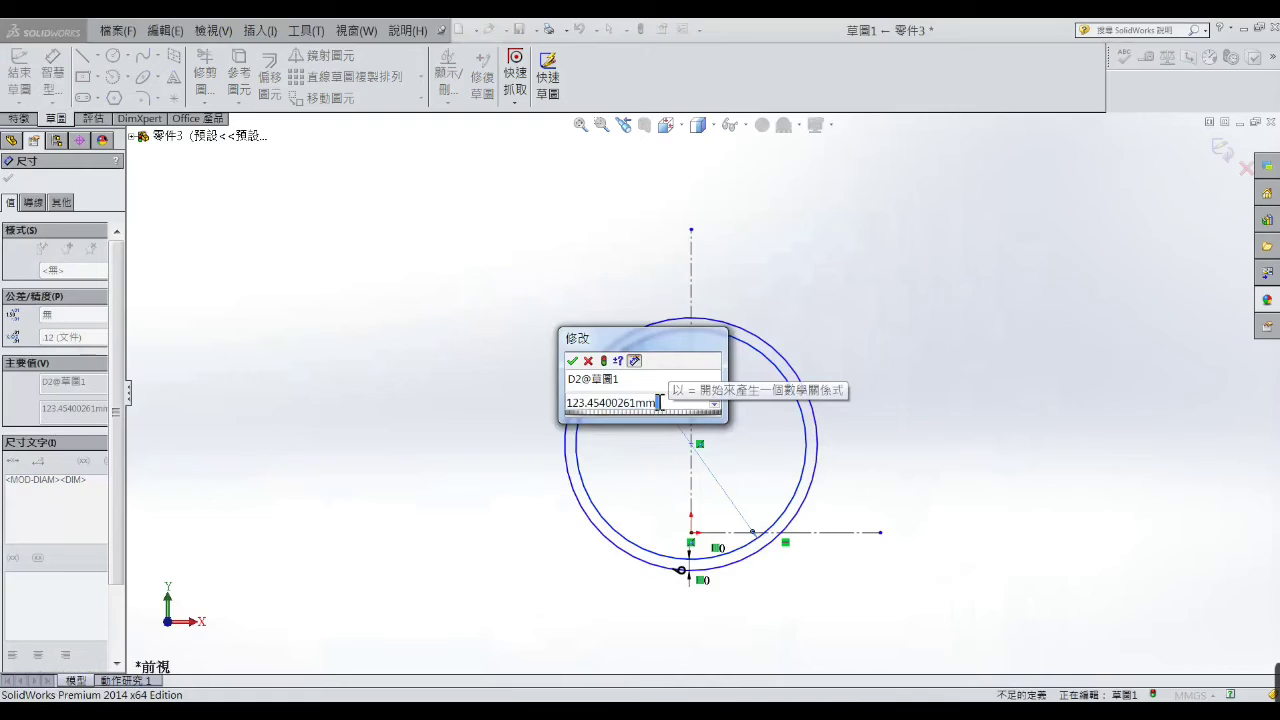
left_click_drag(662, 402, 565, 402)
key("alt+Tab")
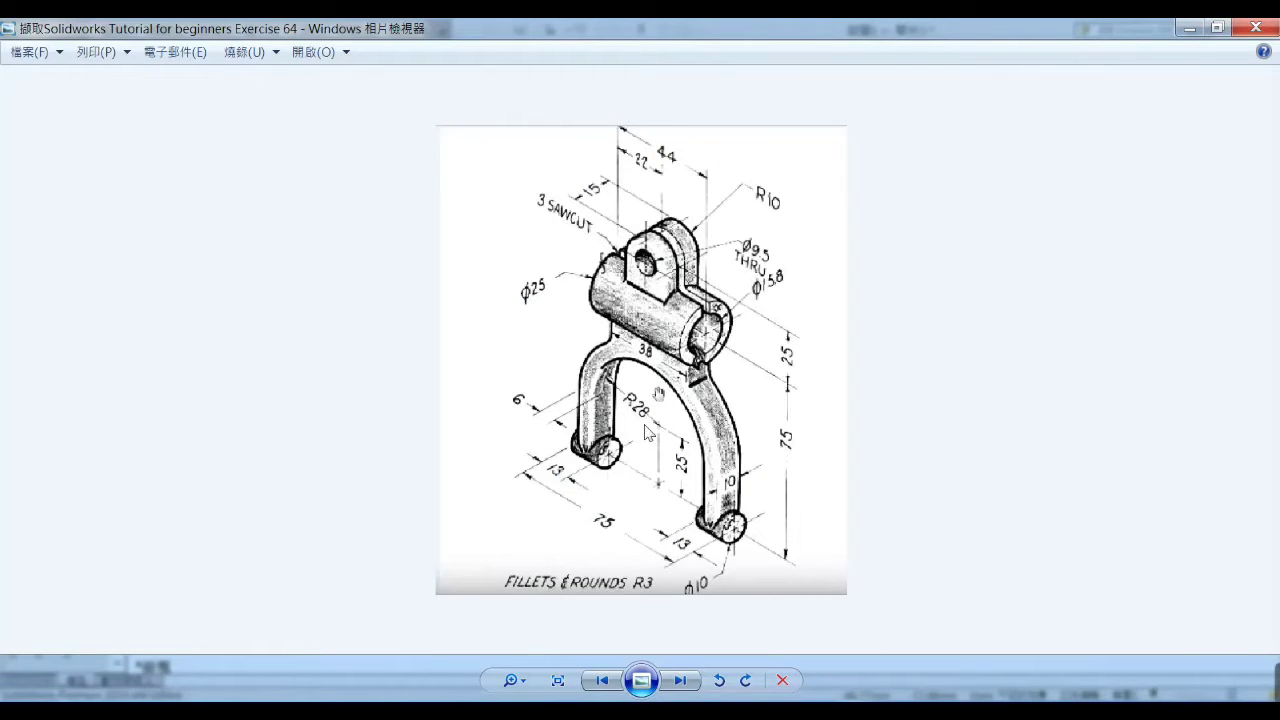
left_click(1186, 30)
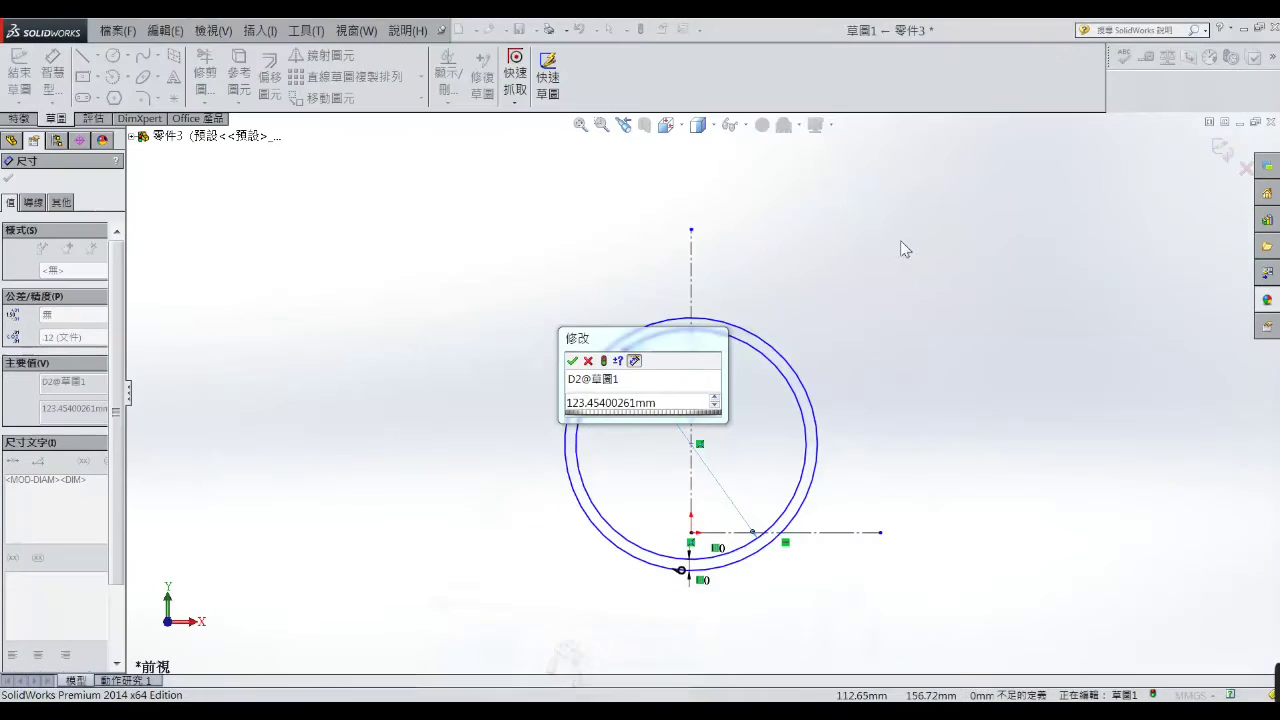
left_click(660, 402)
left_click_drag(660, 402, 548, 410)
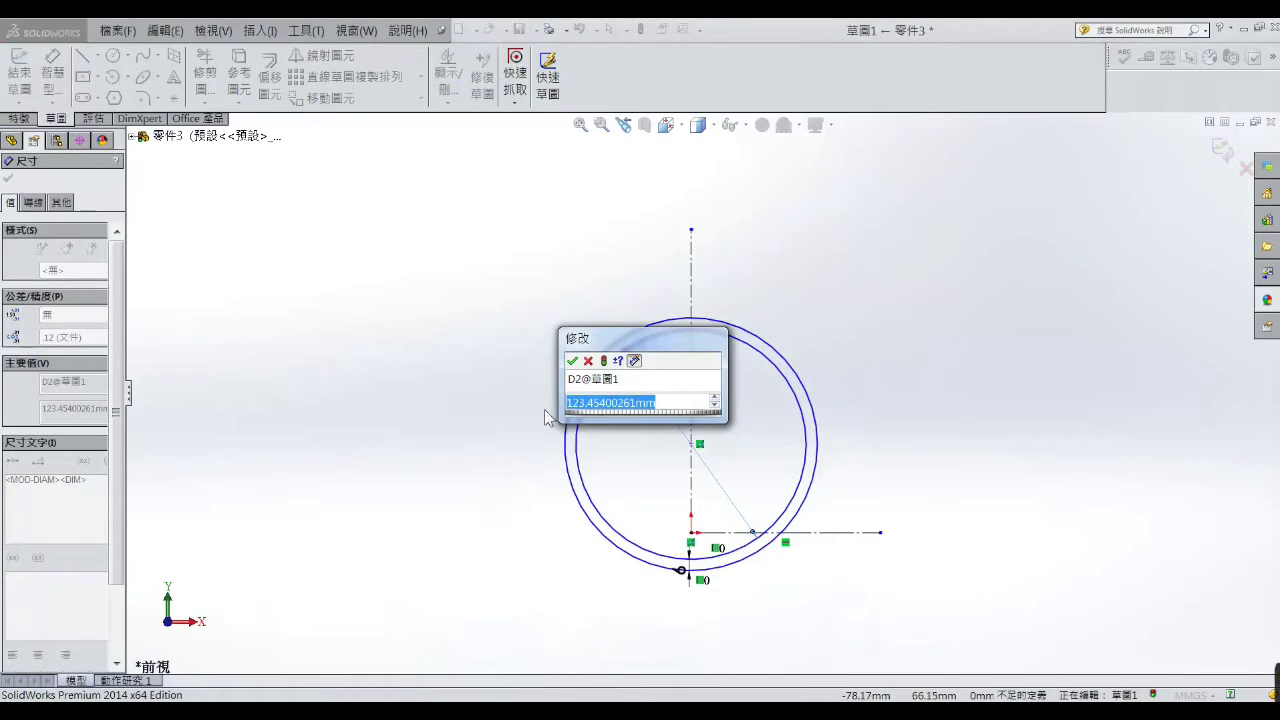
type("56")
key("Return")
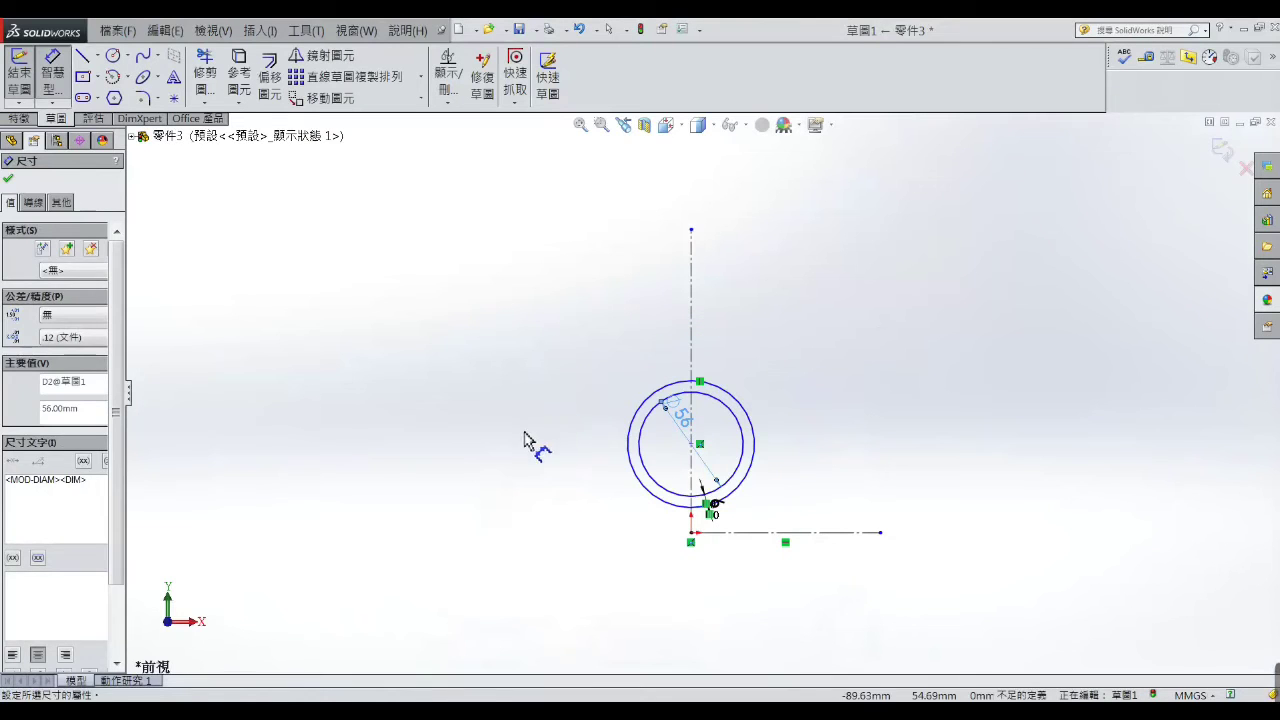
left_click(527, 441)
scroll(714, 481, "down", 3)
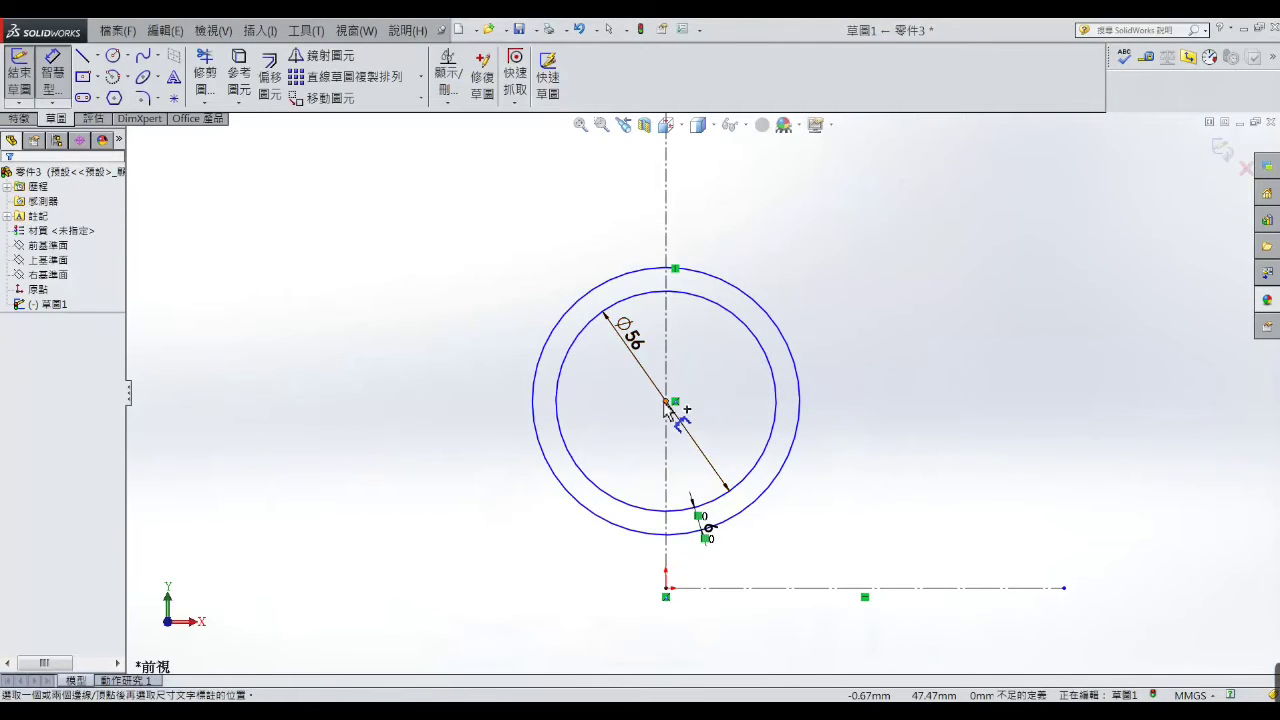
- Dimension the circle's centre 25 mm vertically above the origin
left_click(665, 402)
left_click(667, 589)
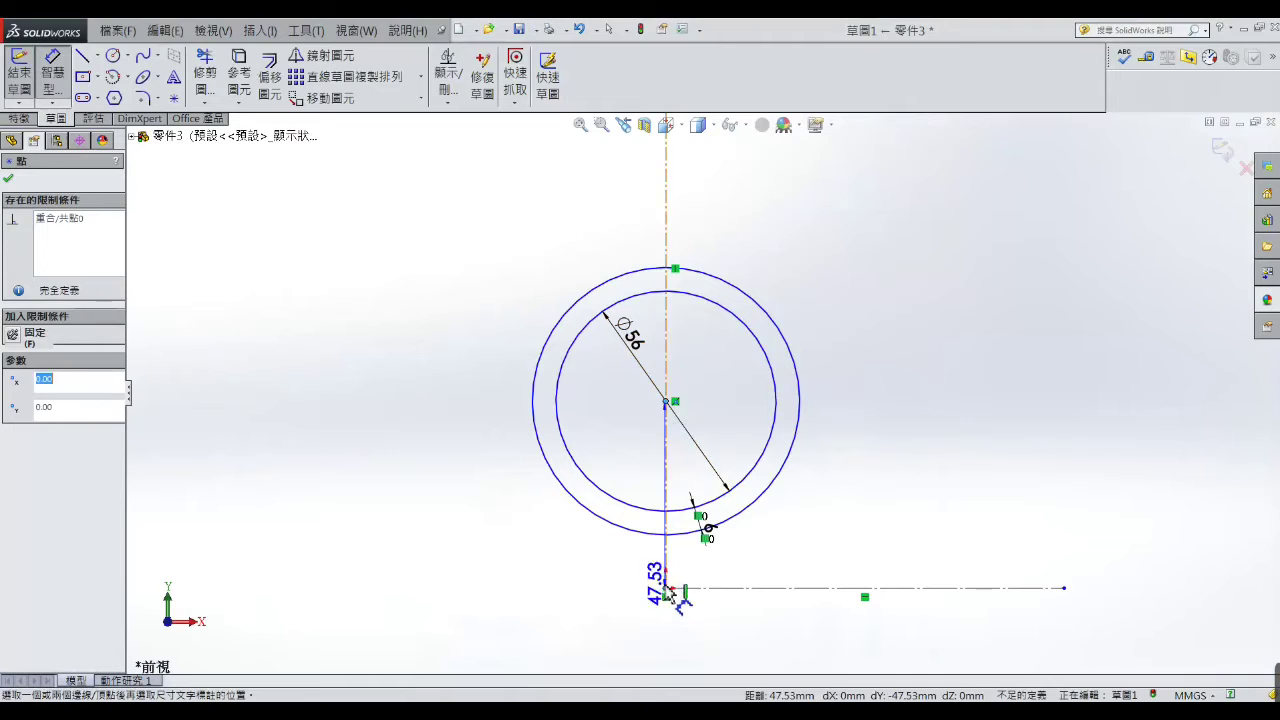
left_click(530, 490)
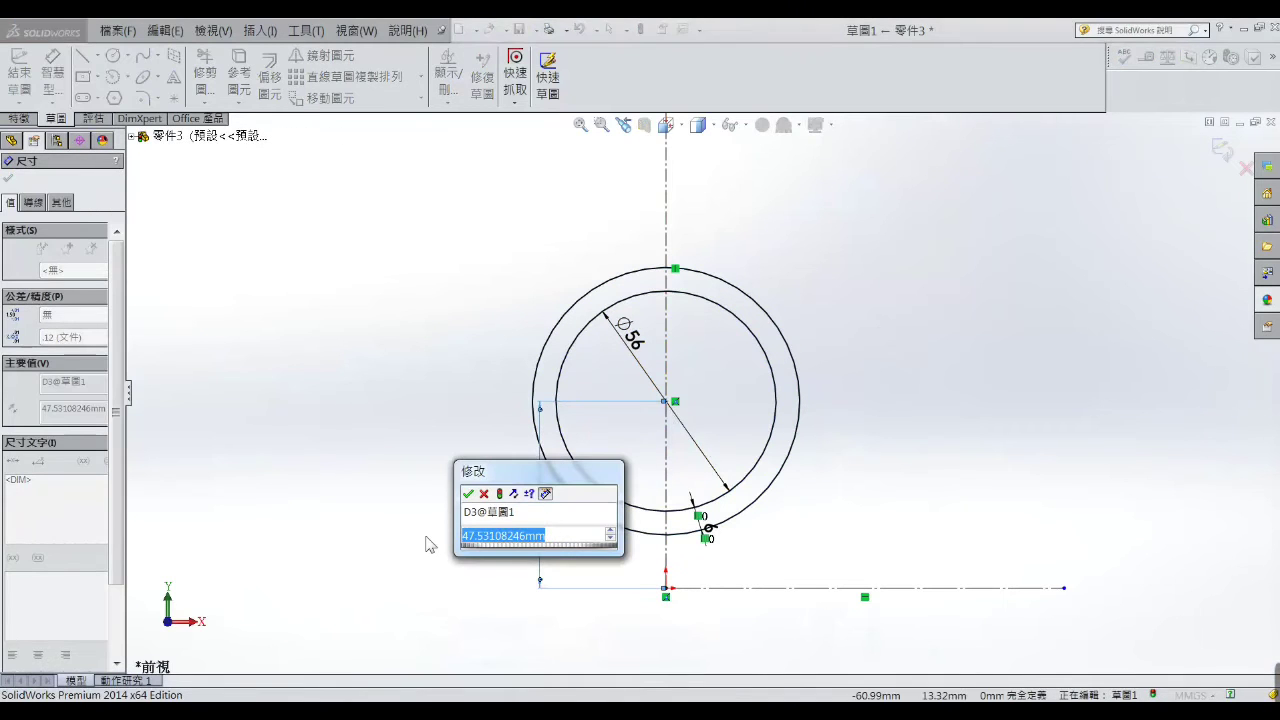
type("25")
key("Return")
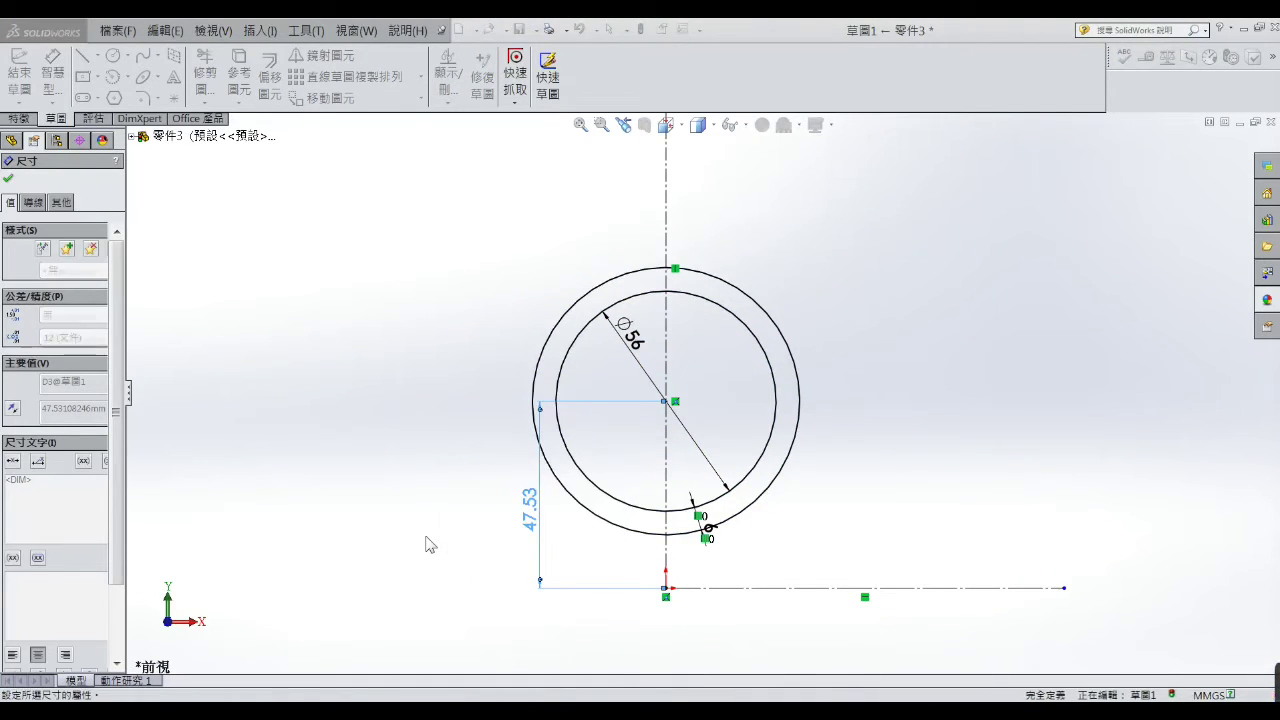
left_click(428, 490)
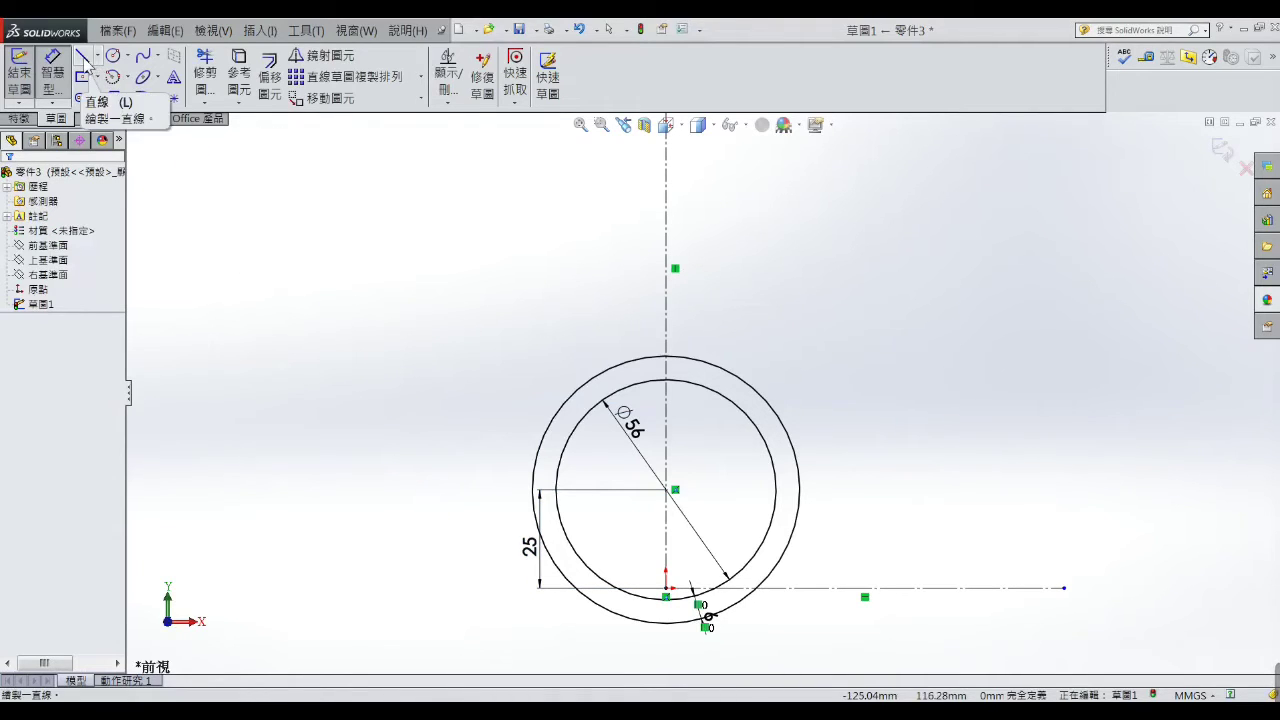
- Draw a corner rectangle left of the ring, from centre height down to the baseline
left_click(85, 62)
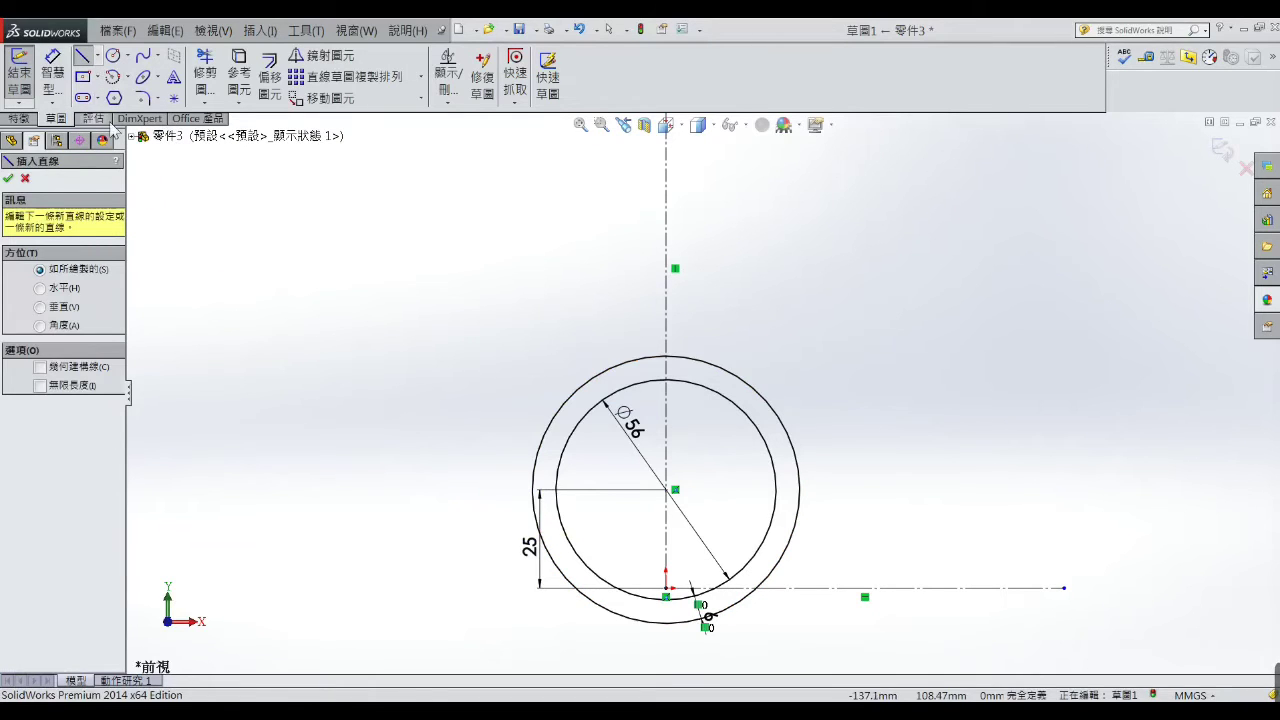
left_click(83, 76)
left_click(26, 229)
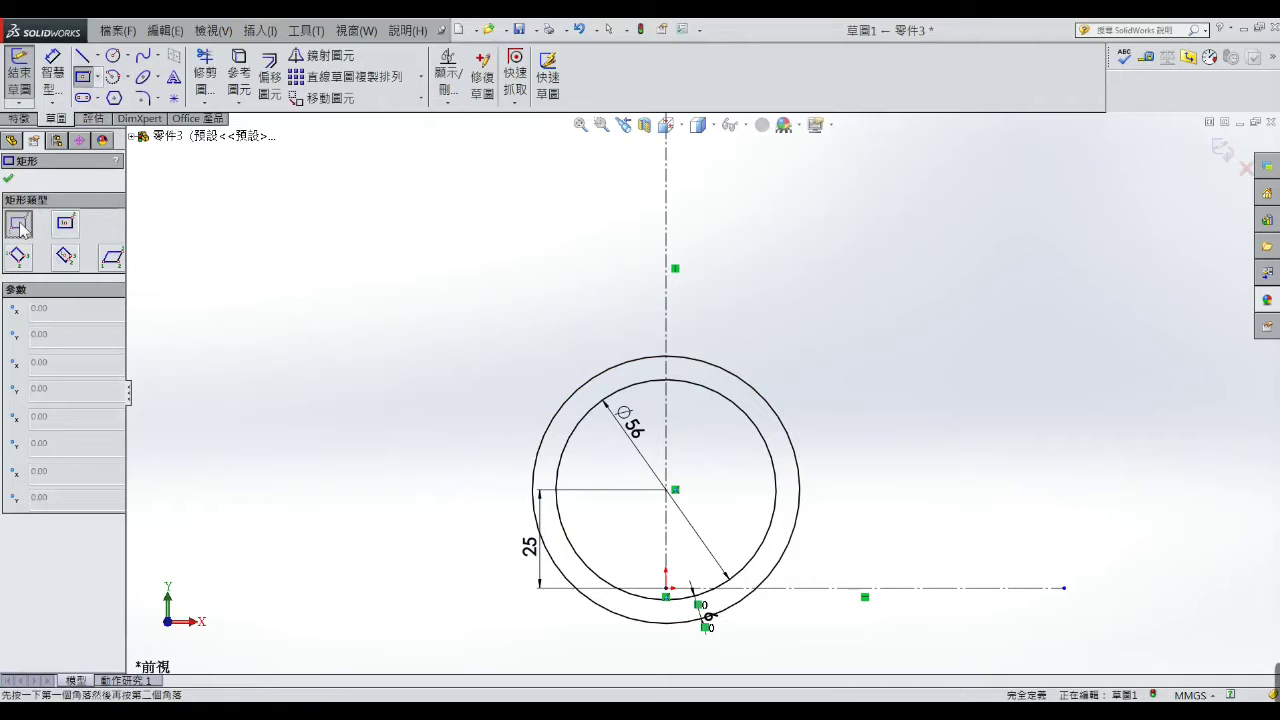
left_click(532, 490)
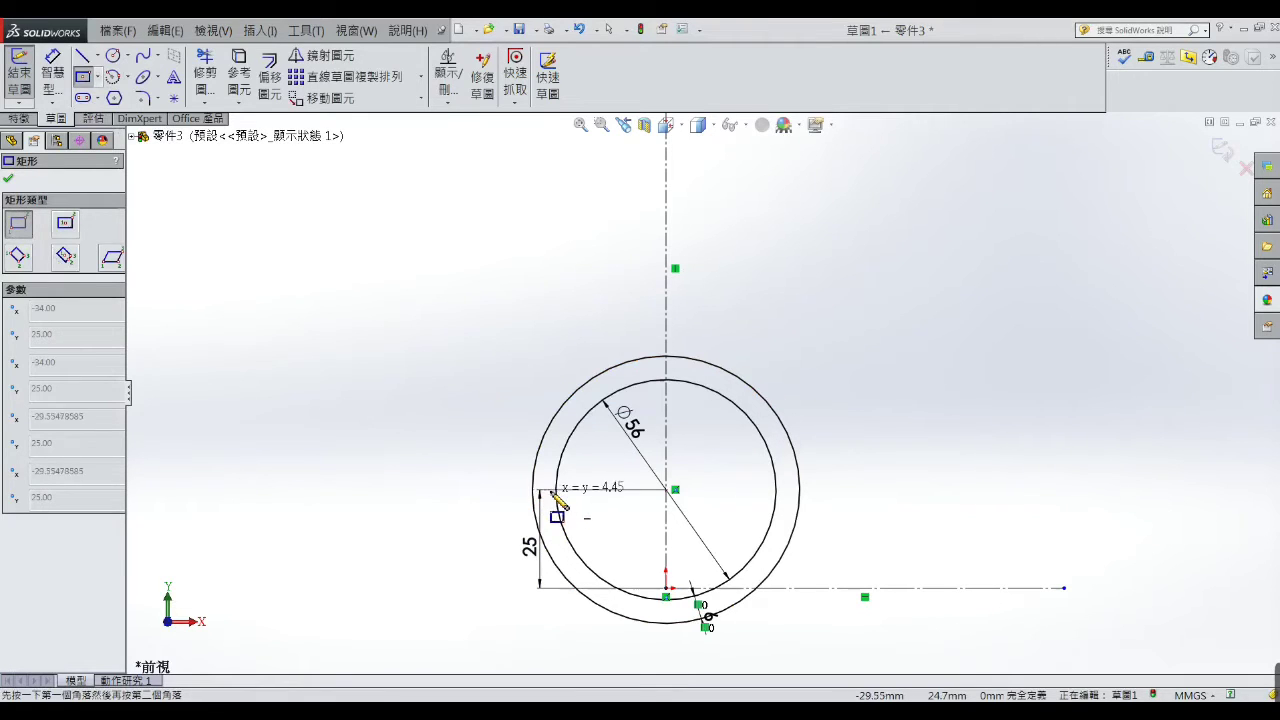
left_click(557, 602)
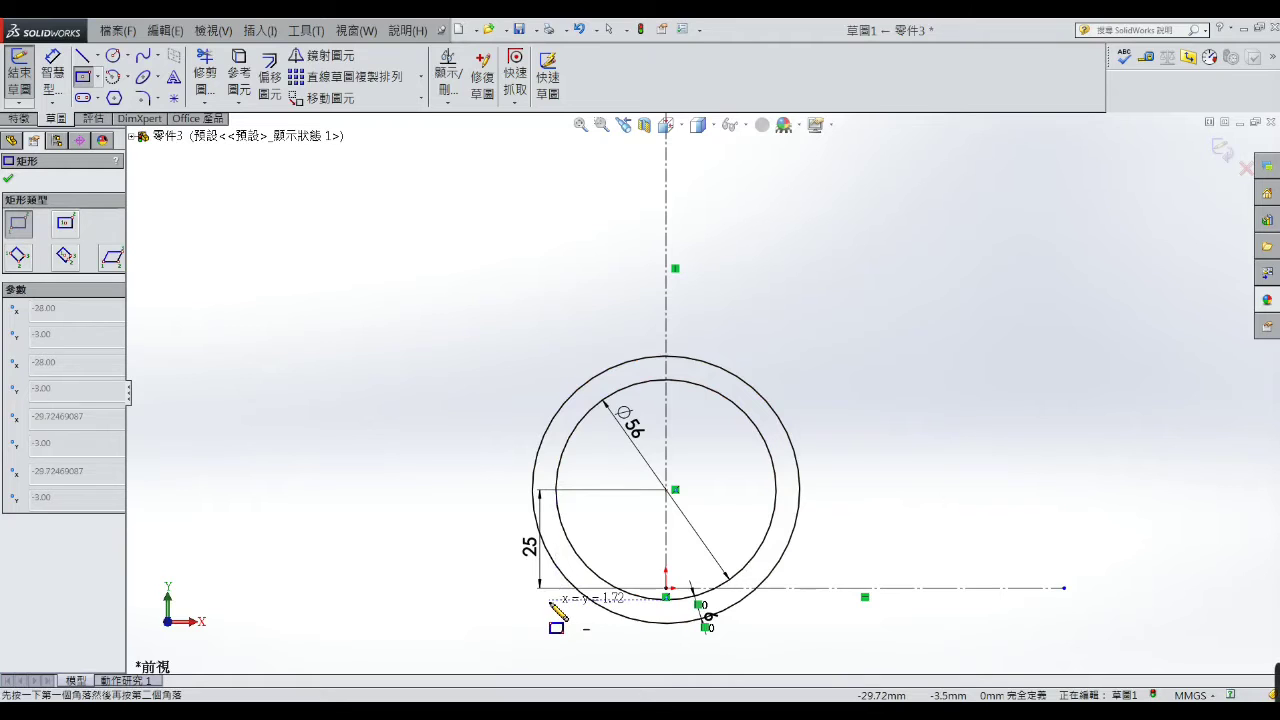
left_click(532, 490)
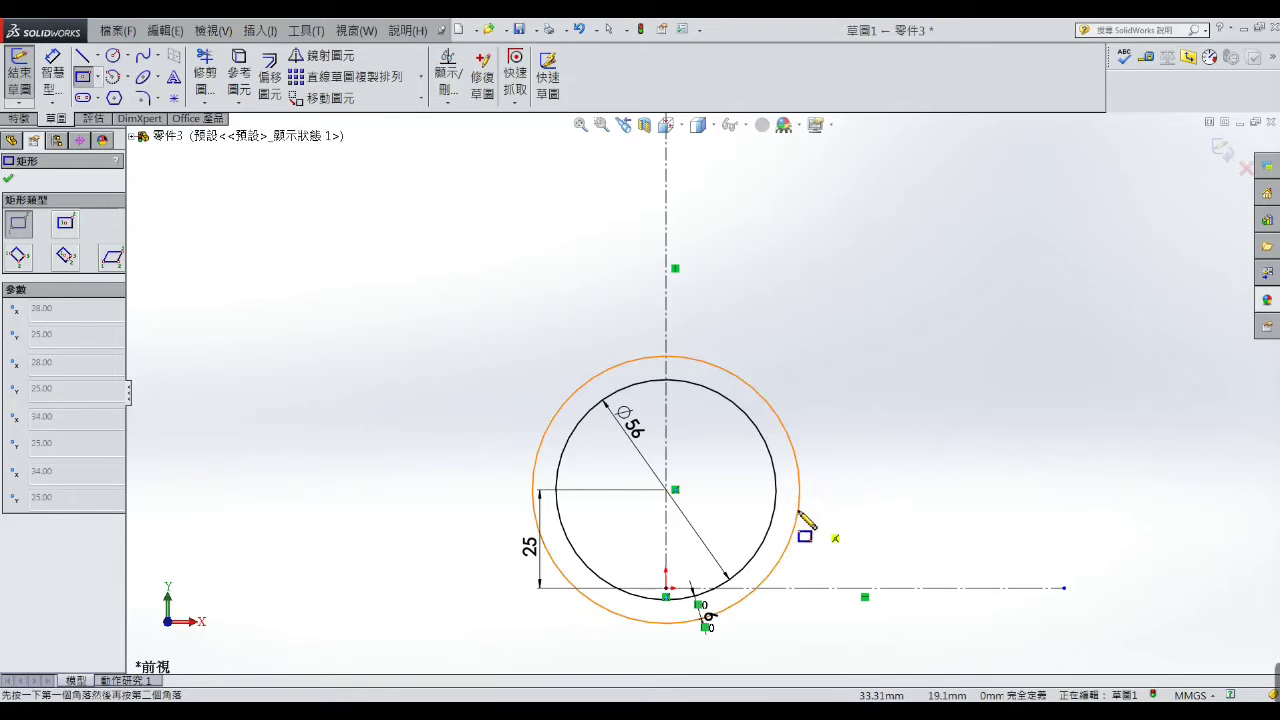
right_click(800, 589)
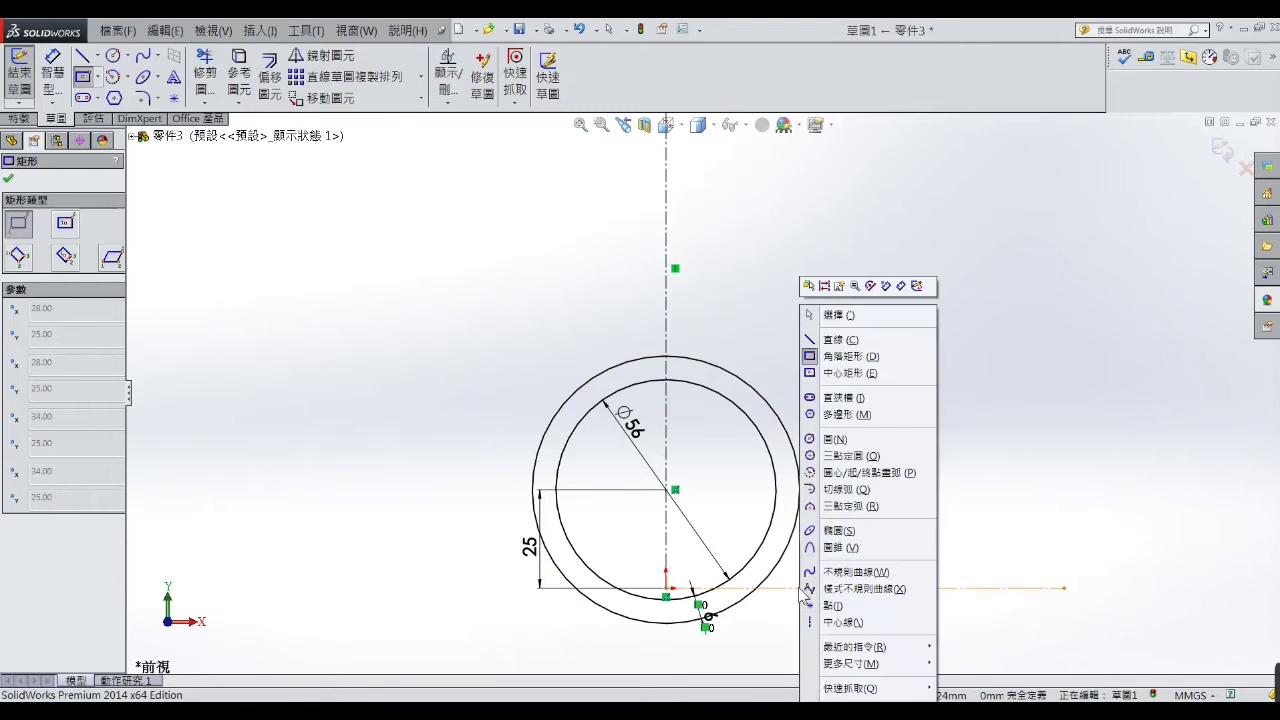
left_click(810, 389)
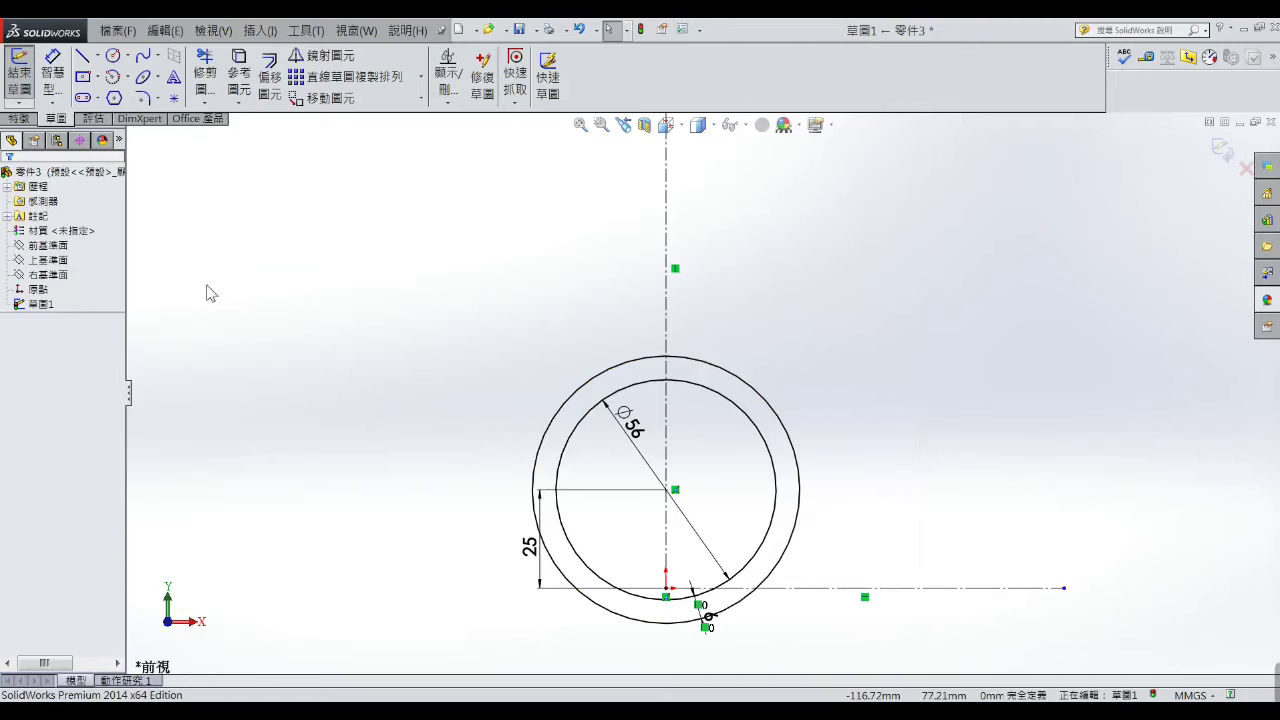
left_click(83, 76)
left_click(18, 227)
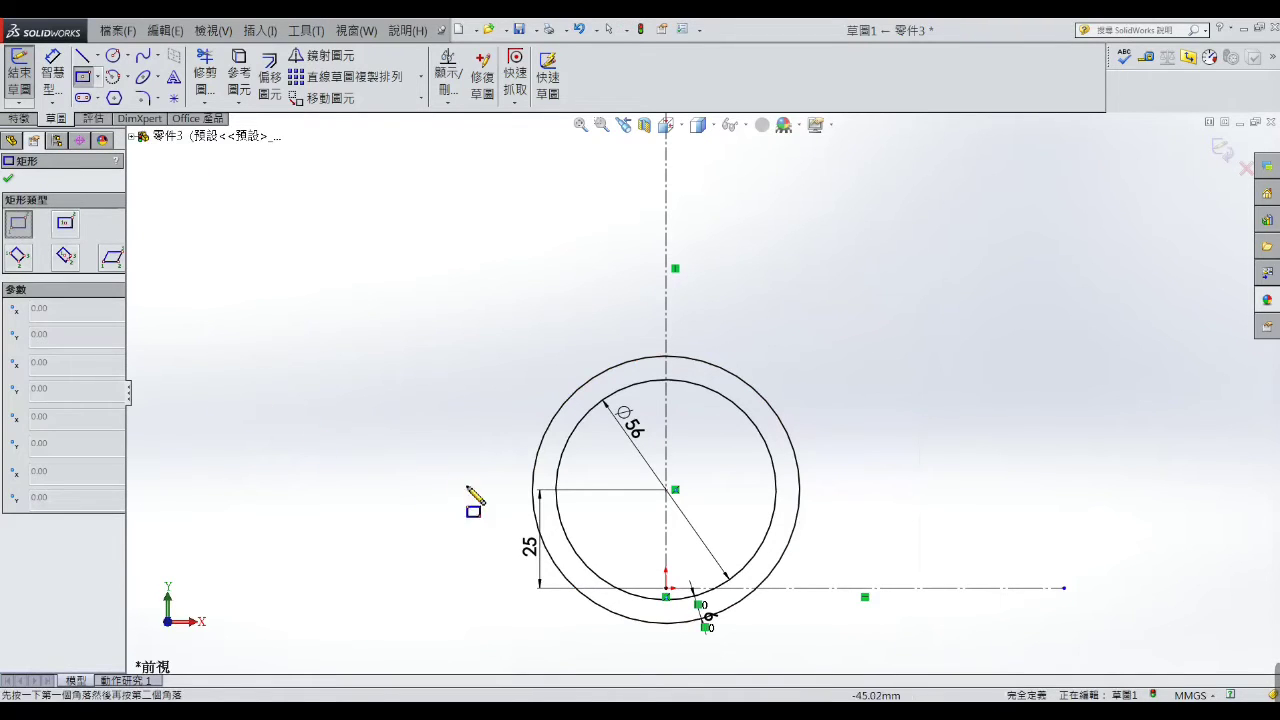
left_click(533, 491)
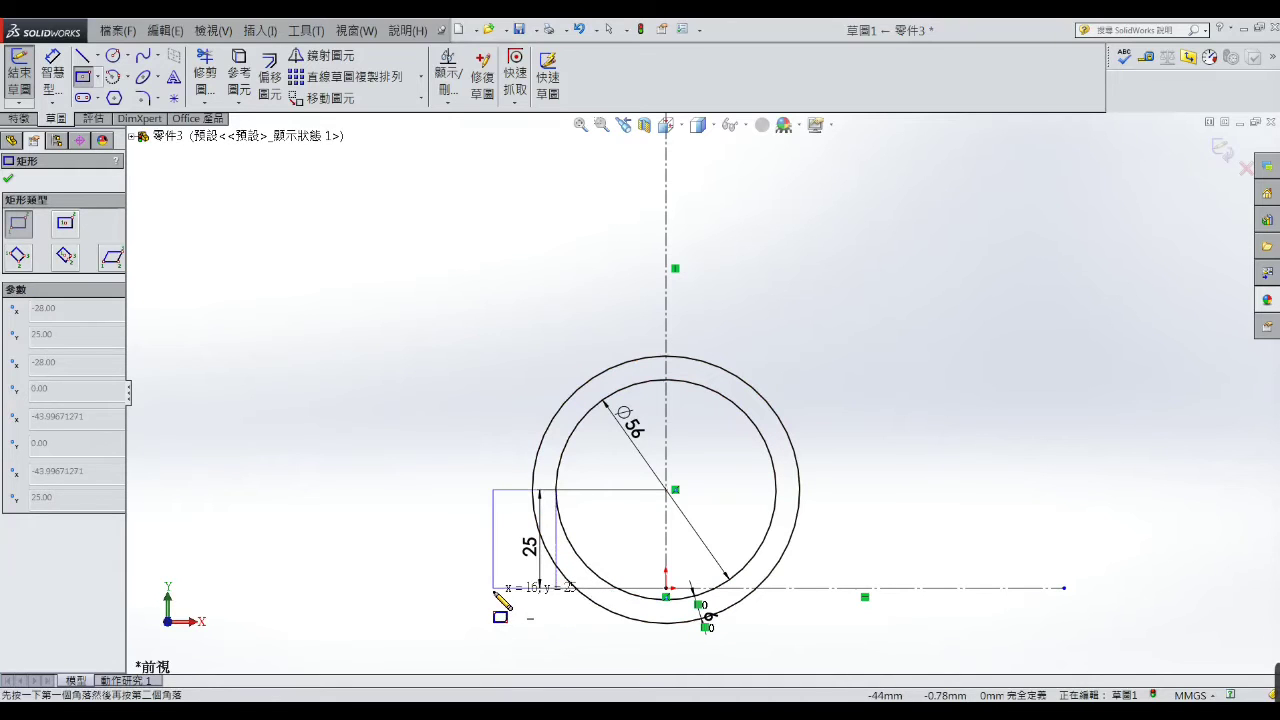
left_click(493, 596)
right_click(494, 597)
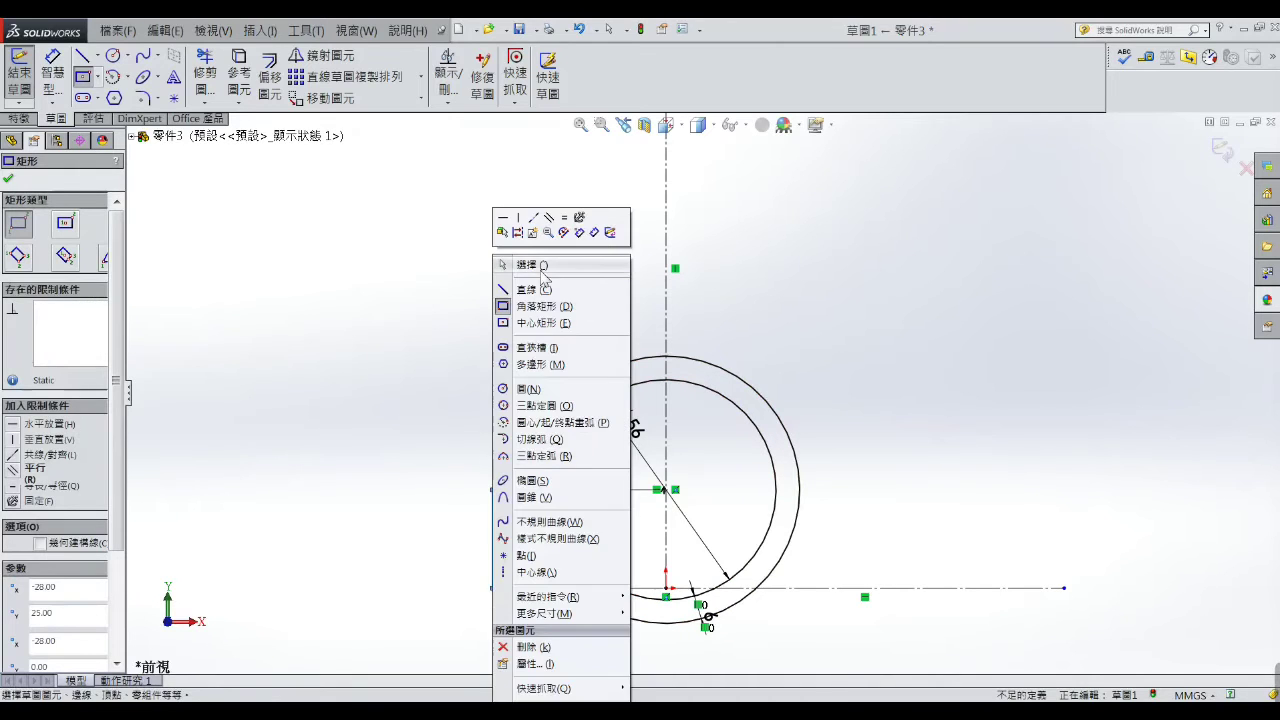
left_click(503, 266)
- Make the rectangle's left edge tangent to the outer circle
scroll(571, 520, "down", 3)
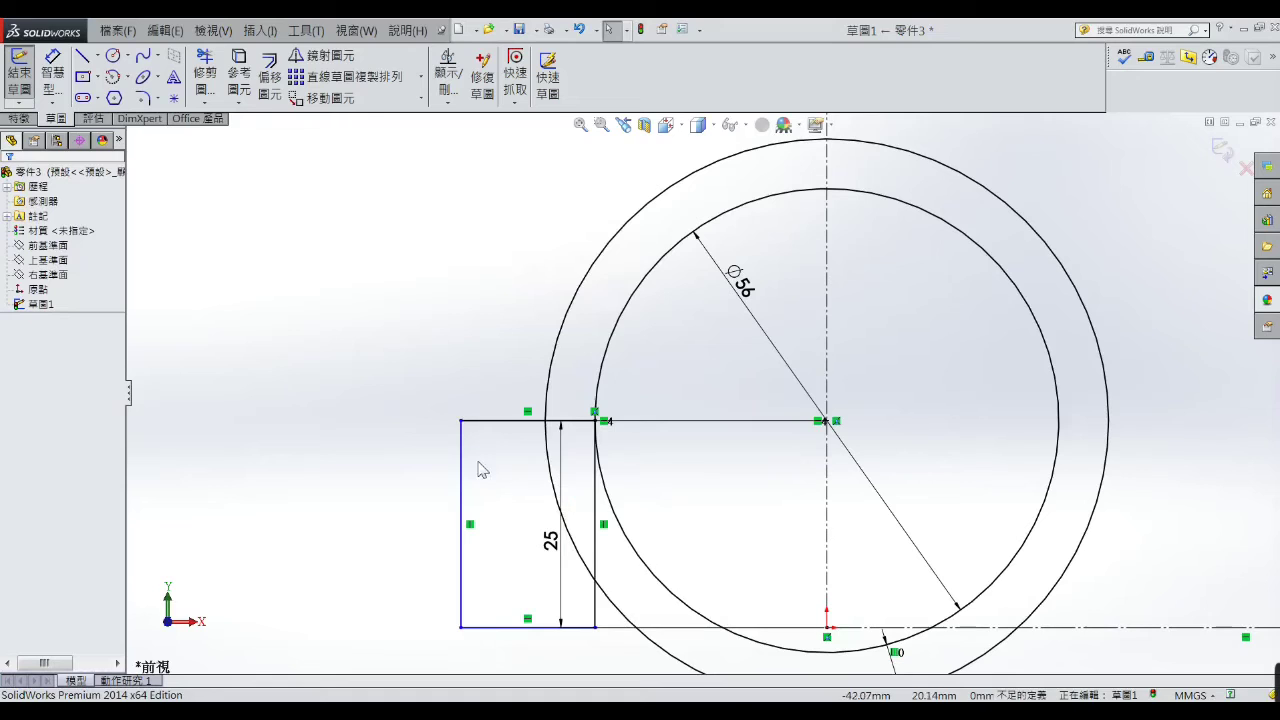
left_click(462, 487)
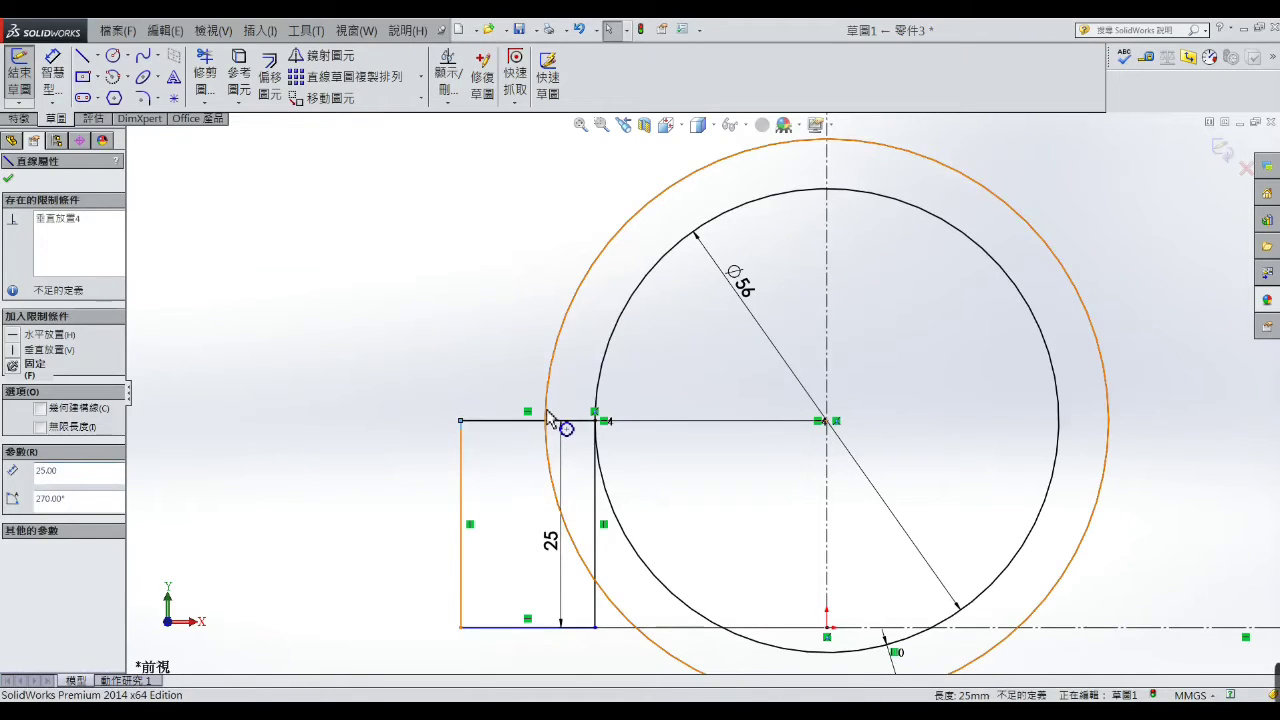
left_click(546, 409, "ctrl")
left_click(30, 446)
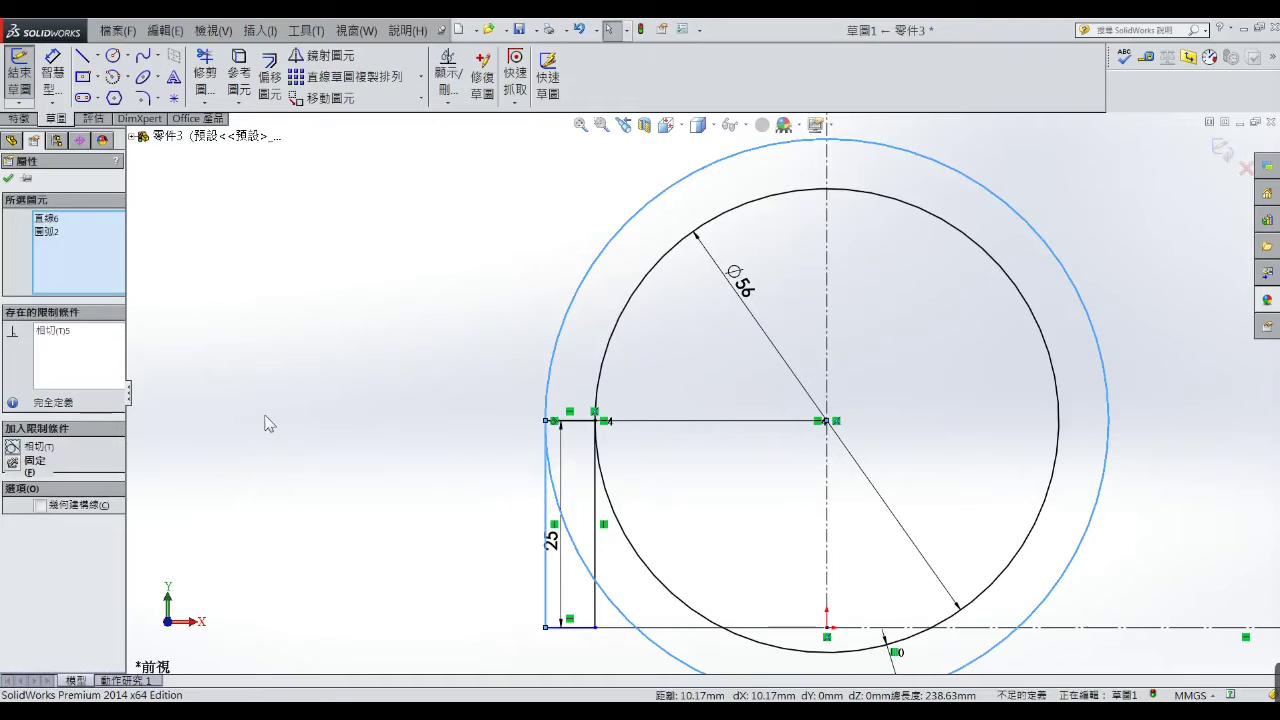
left_click(295, 421)
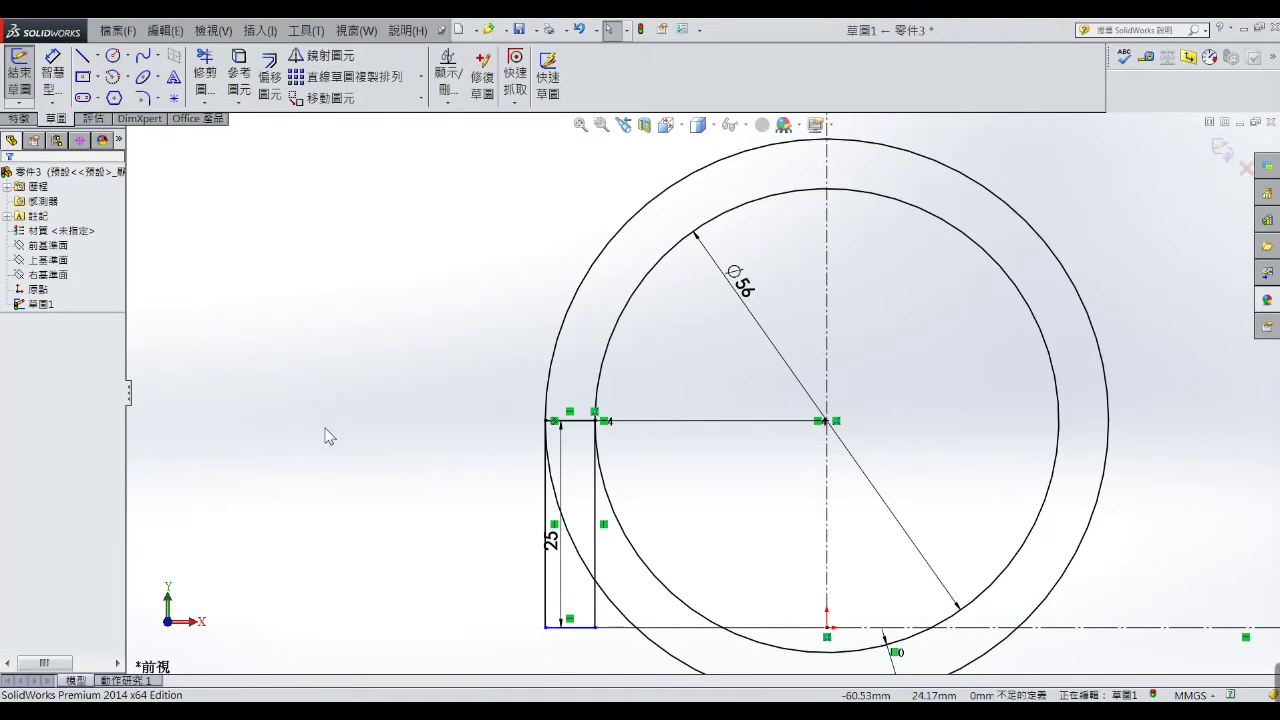
key("f")
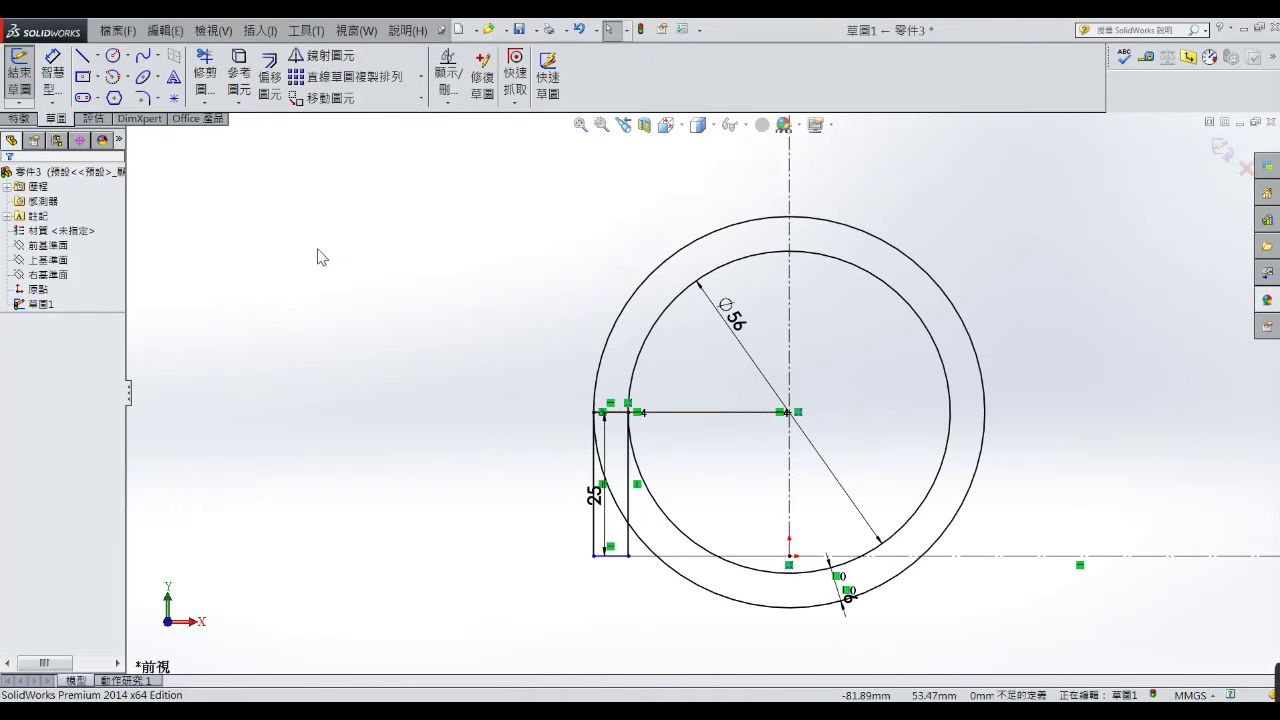
- Mirror the rectangle's four edges about the vertical centerline onto the ring's right side
left_click(322, 57)
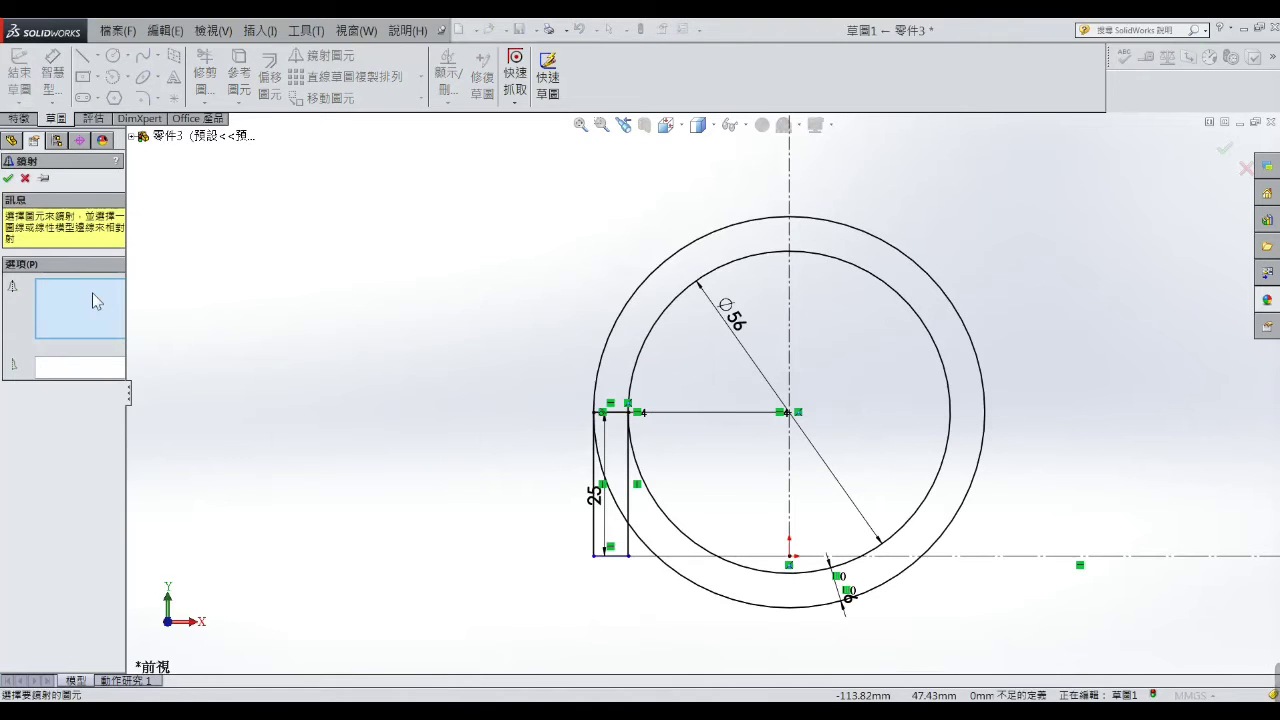
left_click(595, 515)
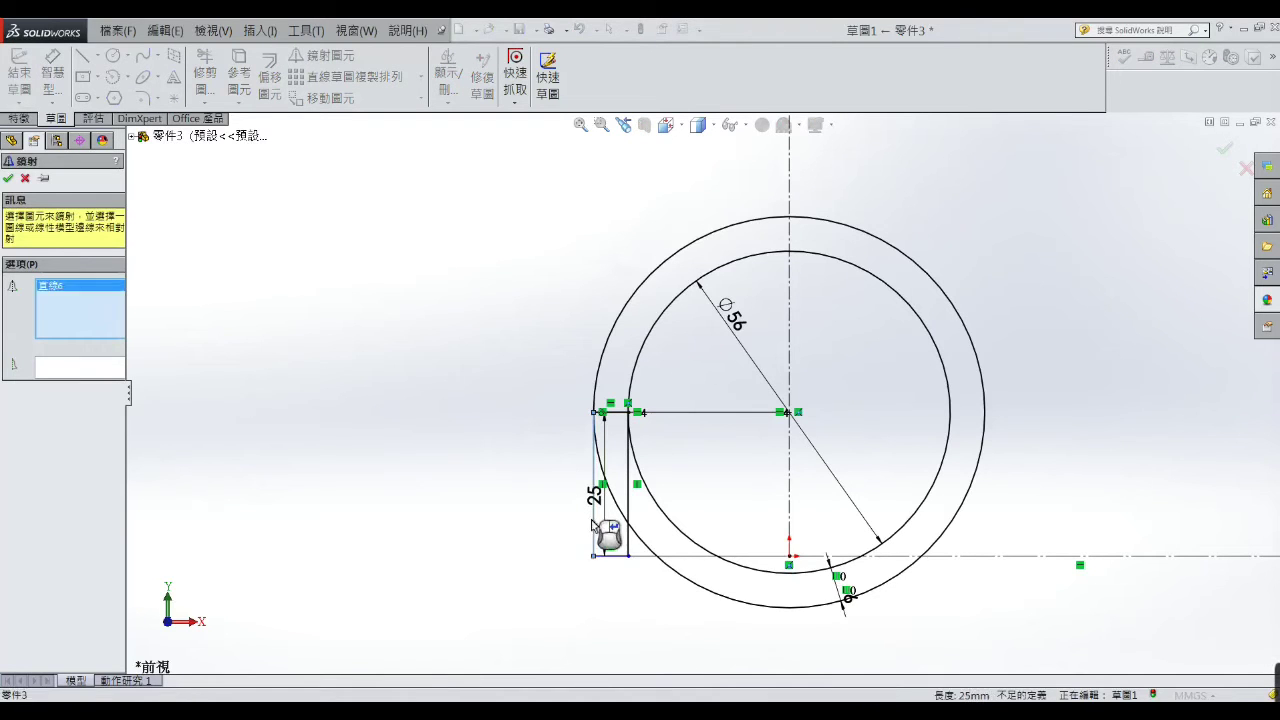
left_click(614, 556)
left_click(628, 508)
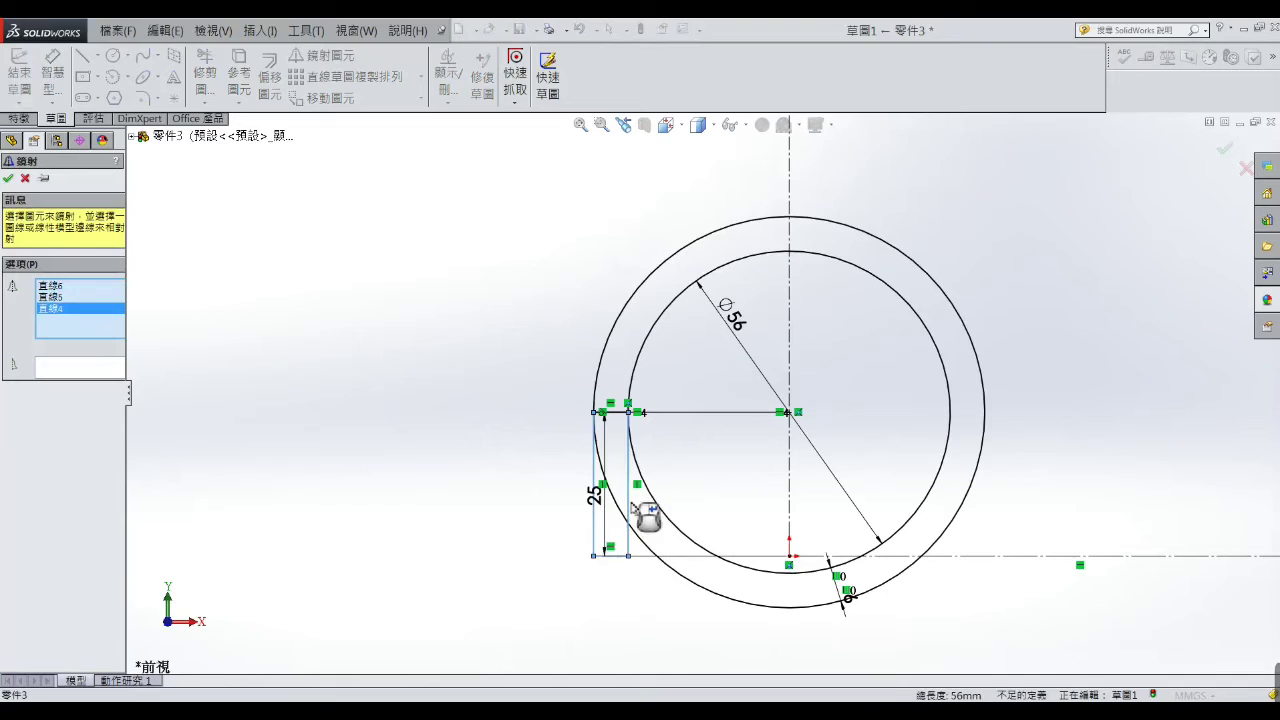
left_click(614, 413)
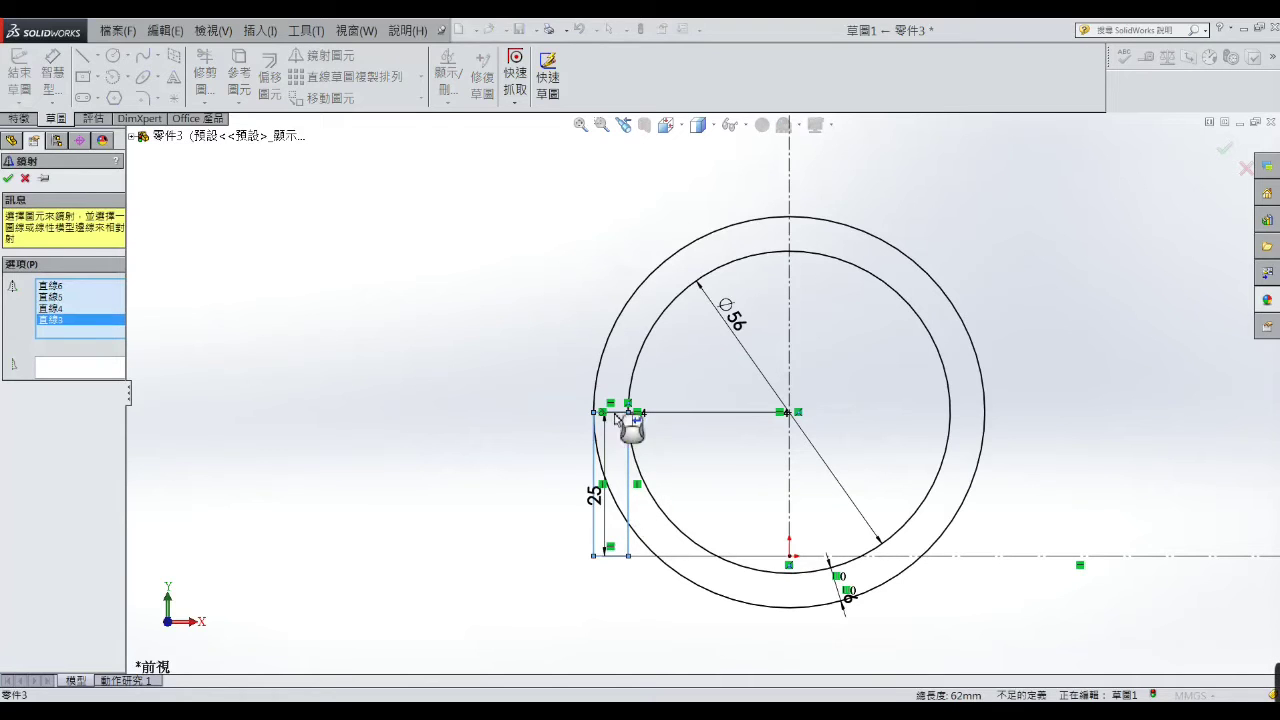
left_click(110, 371)
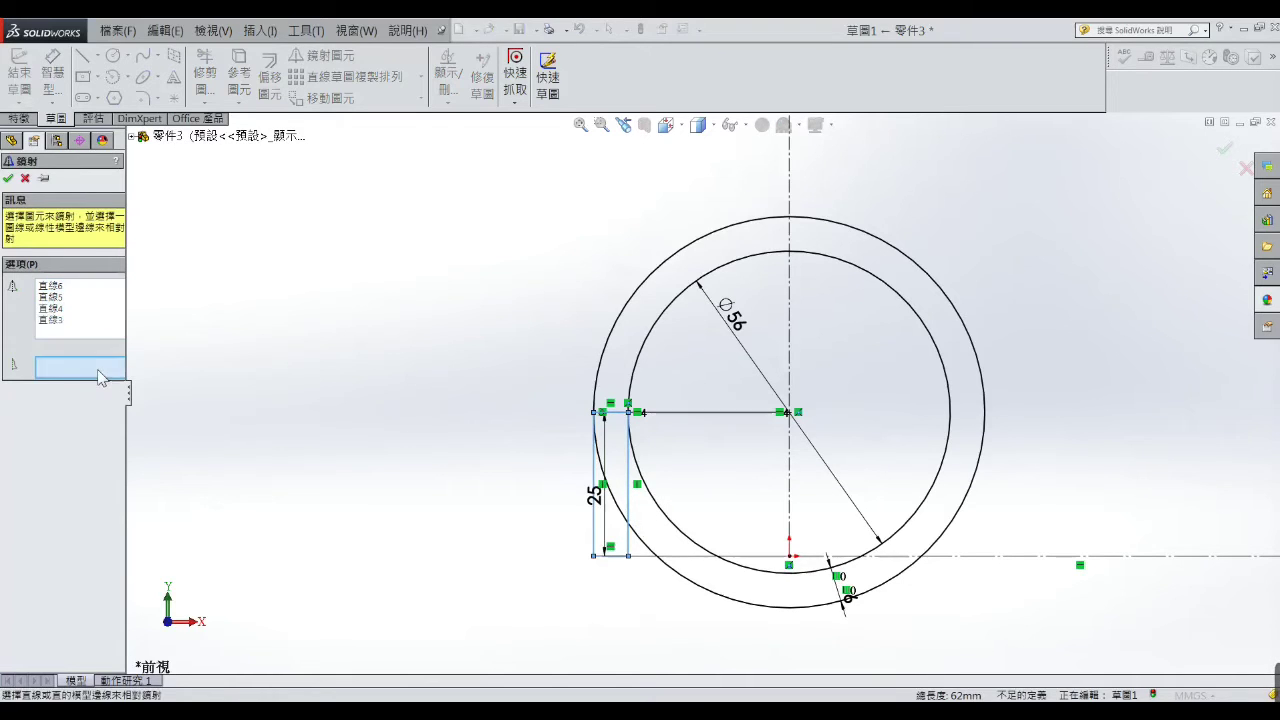
left_click(788, 388)
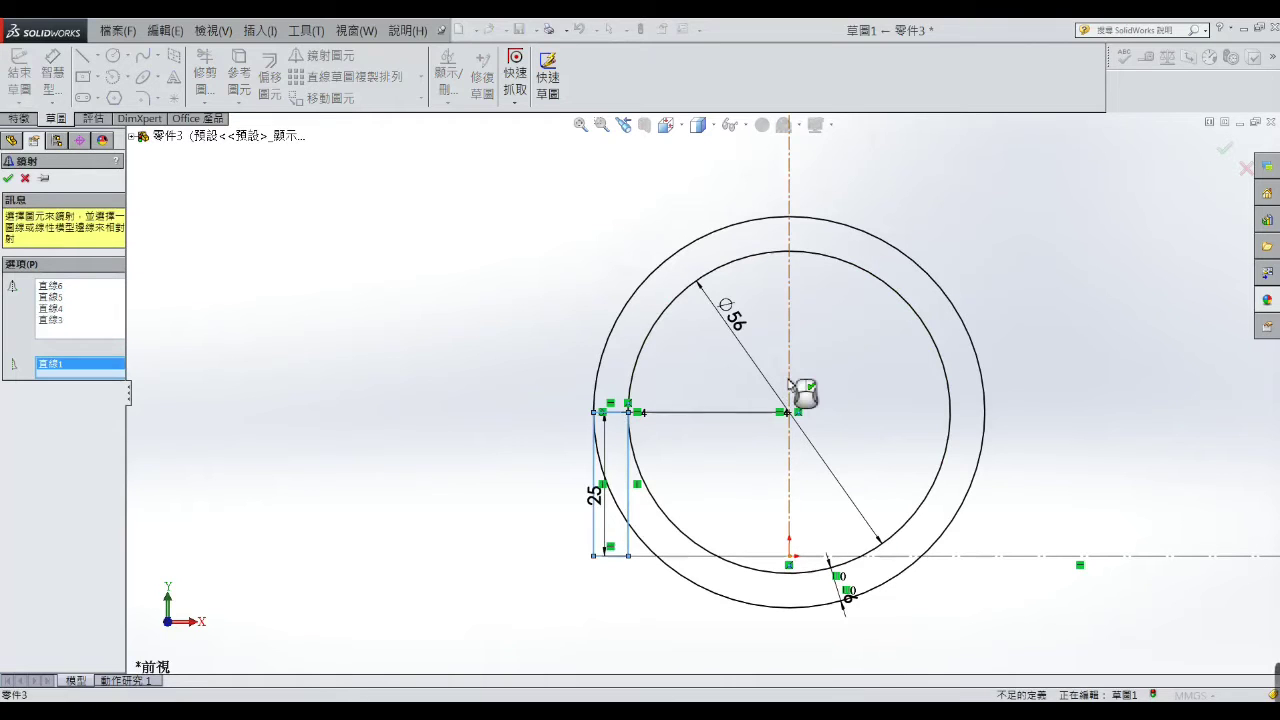
left_click(8, 178)
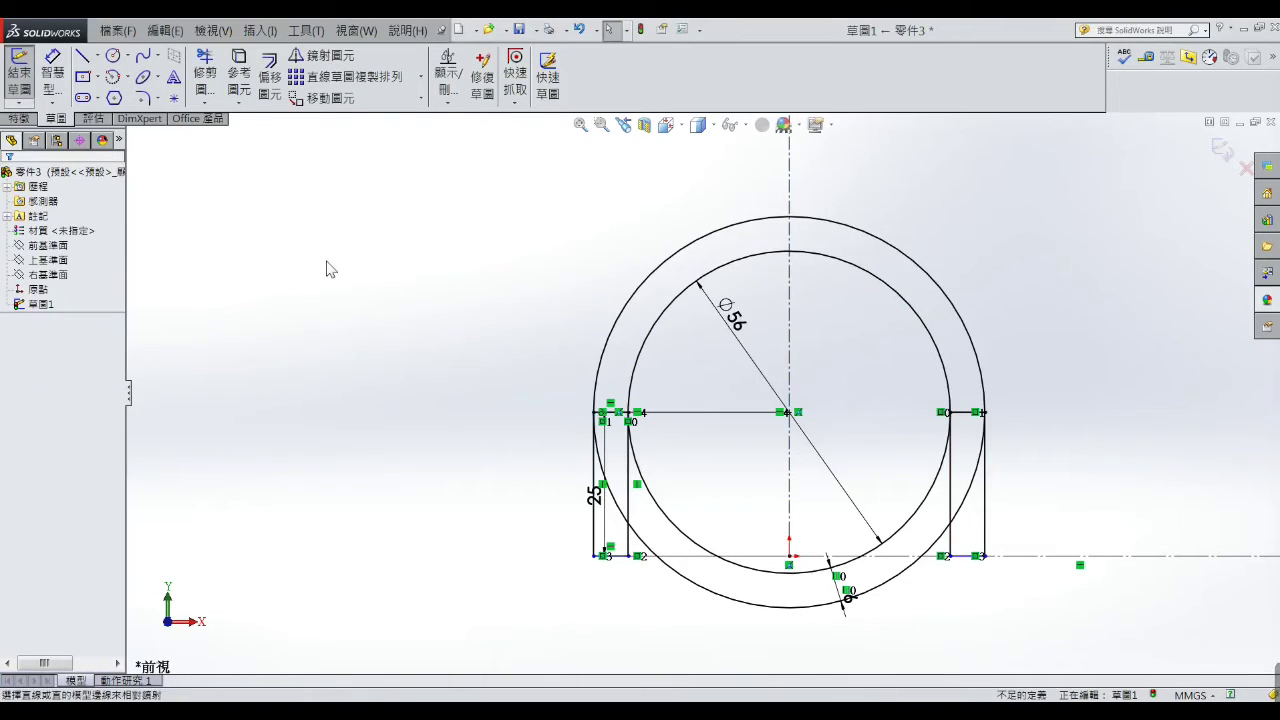
- Trim the lower arc pieces of both circles between and beside the legs, leaving a 6 mm arch
left_click(205, 80)
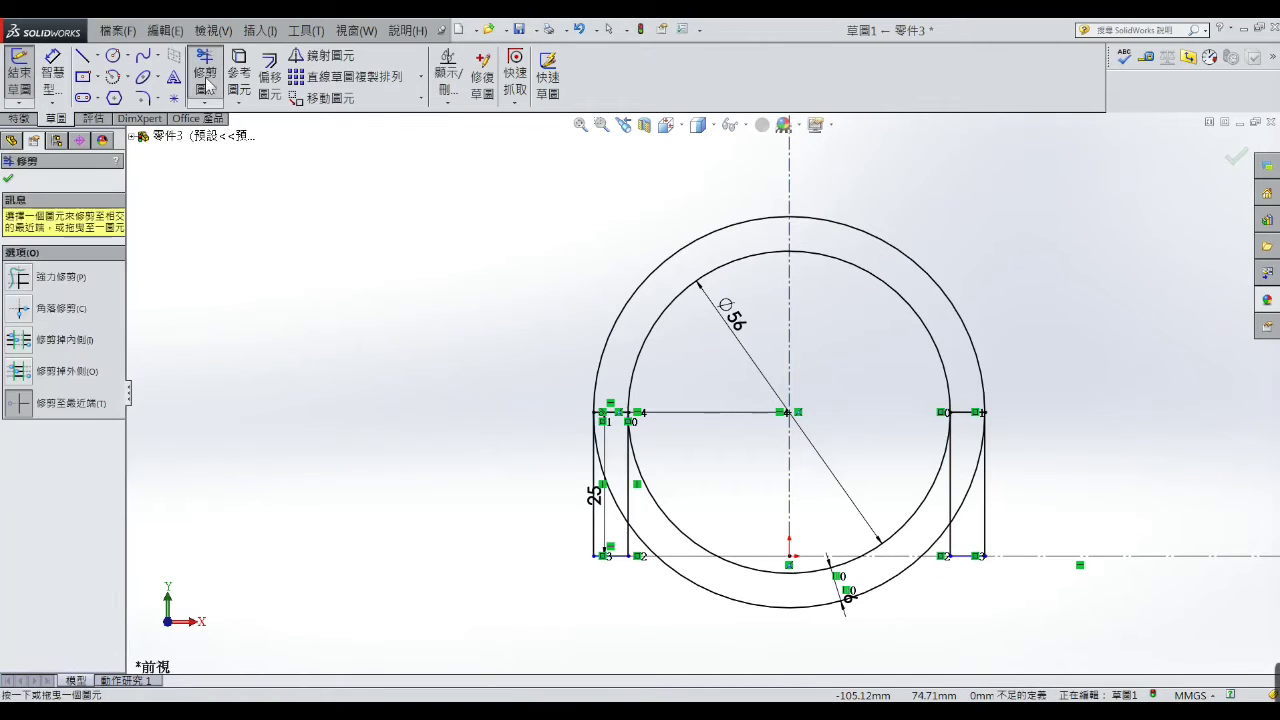
left_click(705, 557)
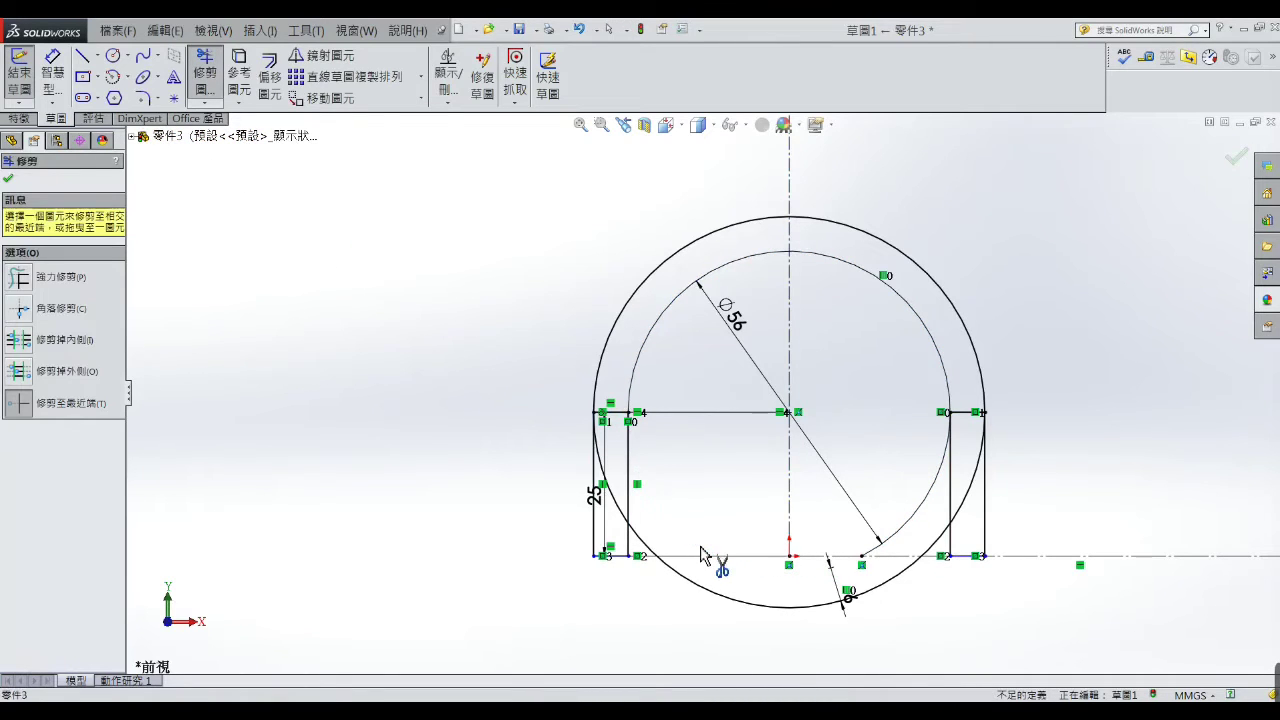
left_click(771, 612)
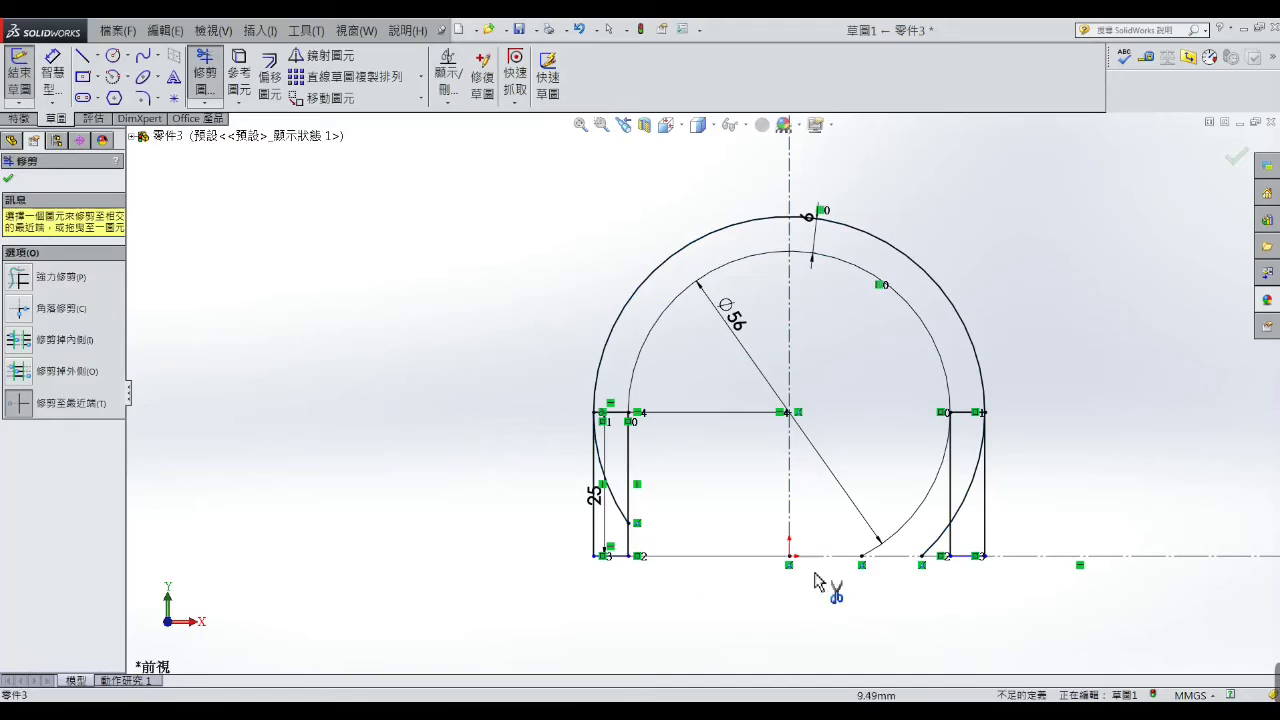
left_click(903, 522)
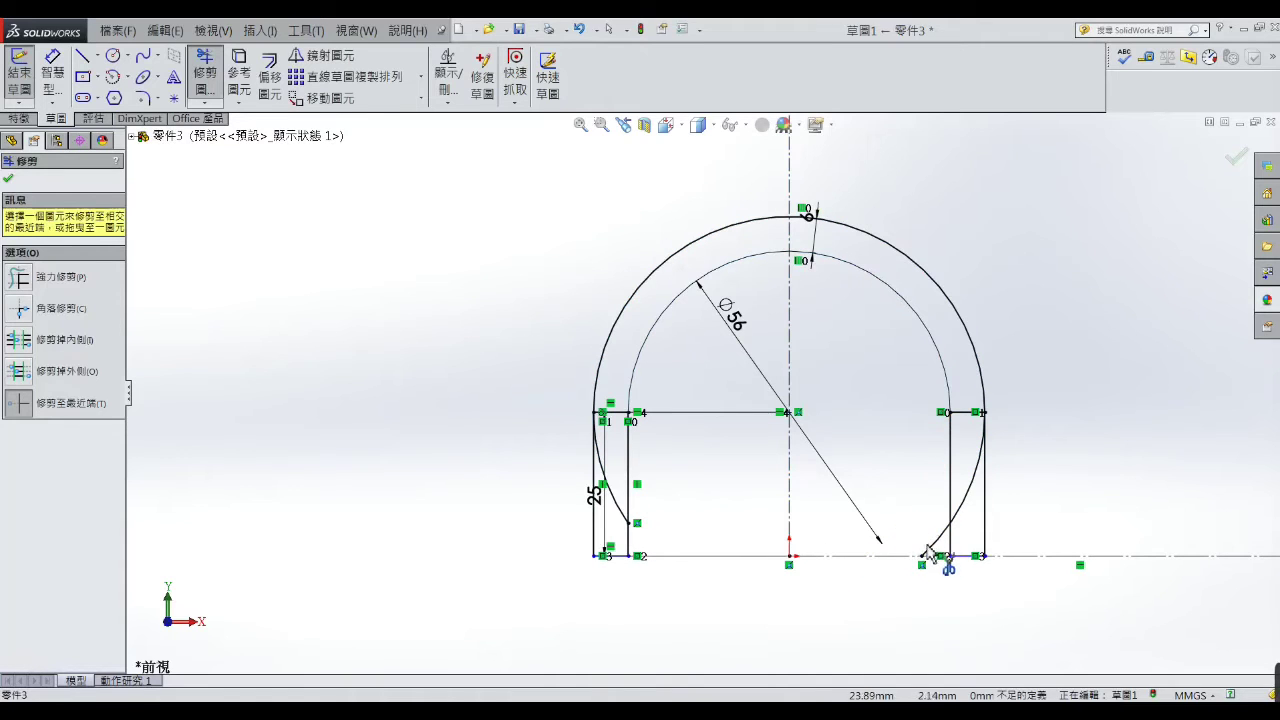
left_click(937, 540)
left_click(967, 505)
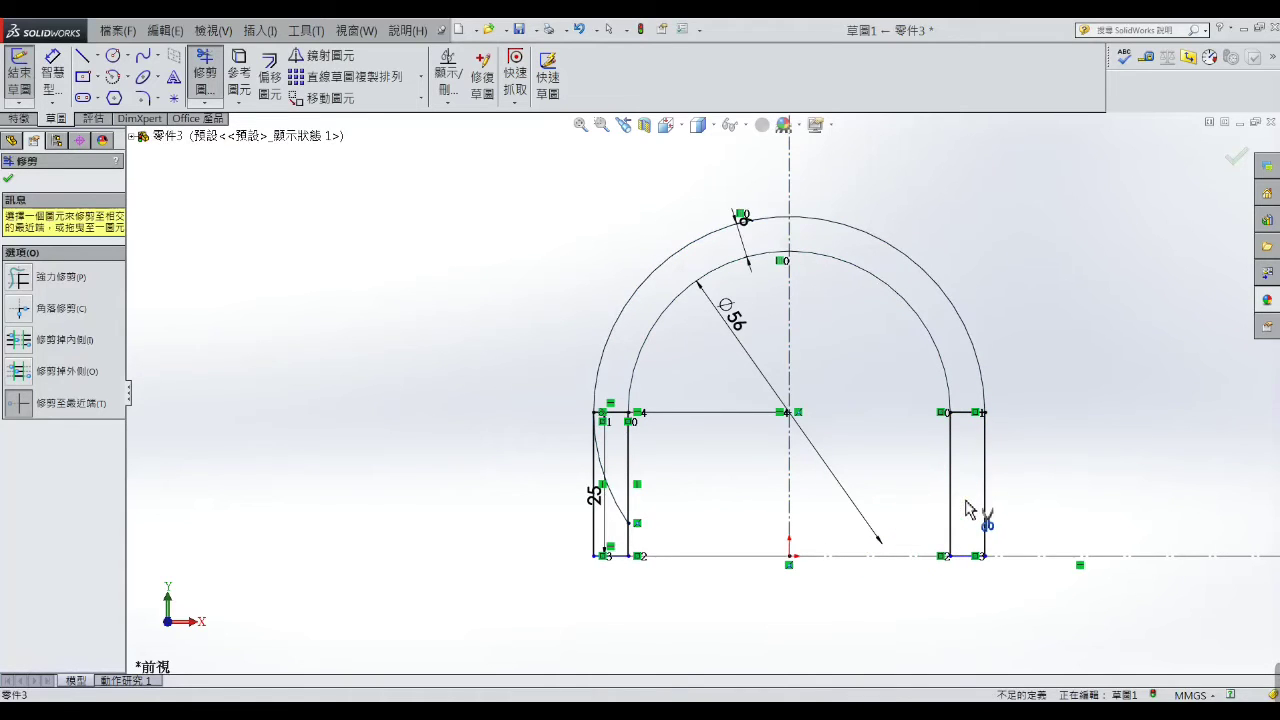
left_click(618, 508)
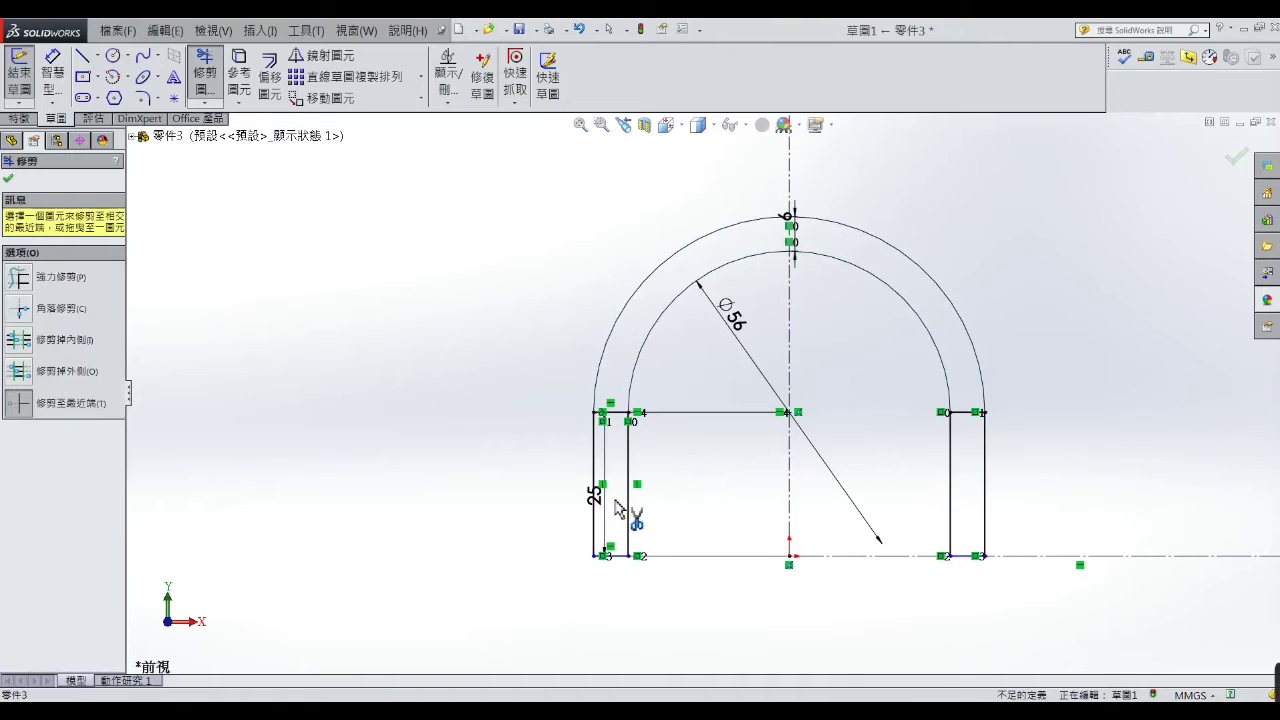
scroll(764, 350, "down", 3)
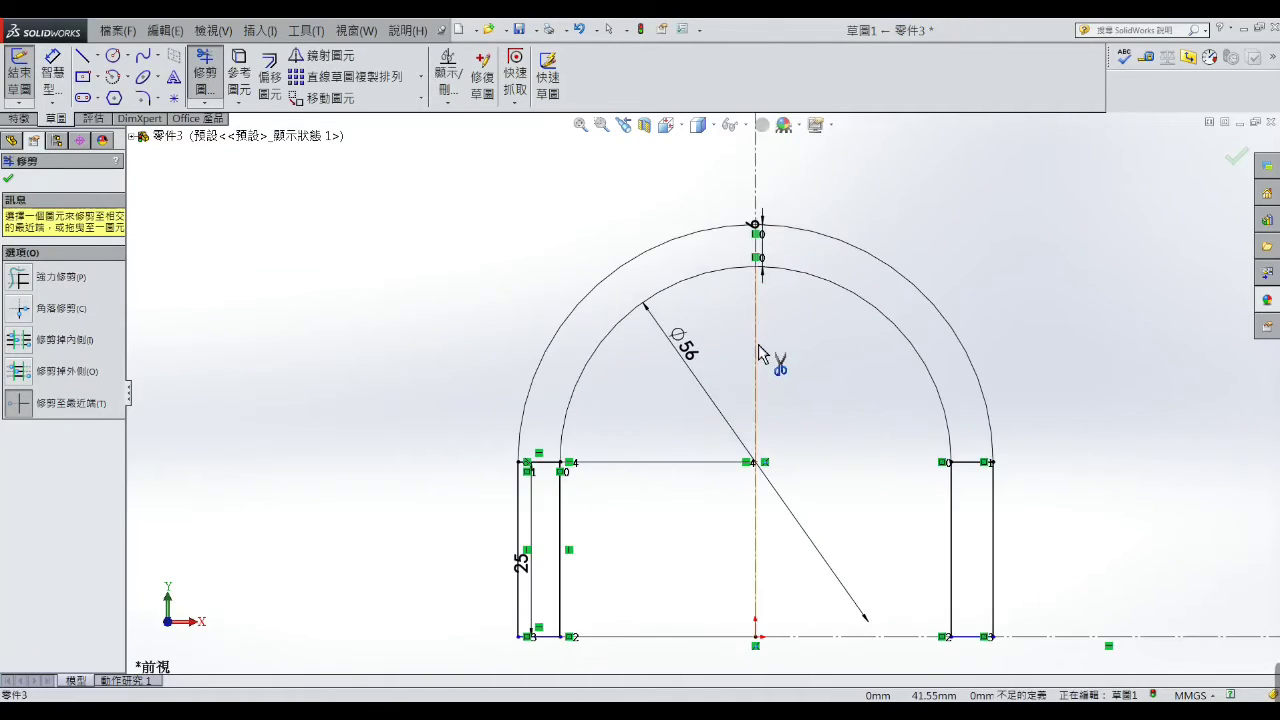
scroll(771, 370, "up", 4)
scroll(802, 262, "down", 2)
right_click(802, 258)
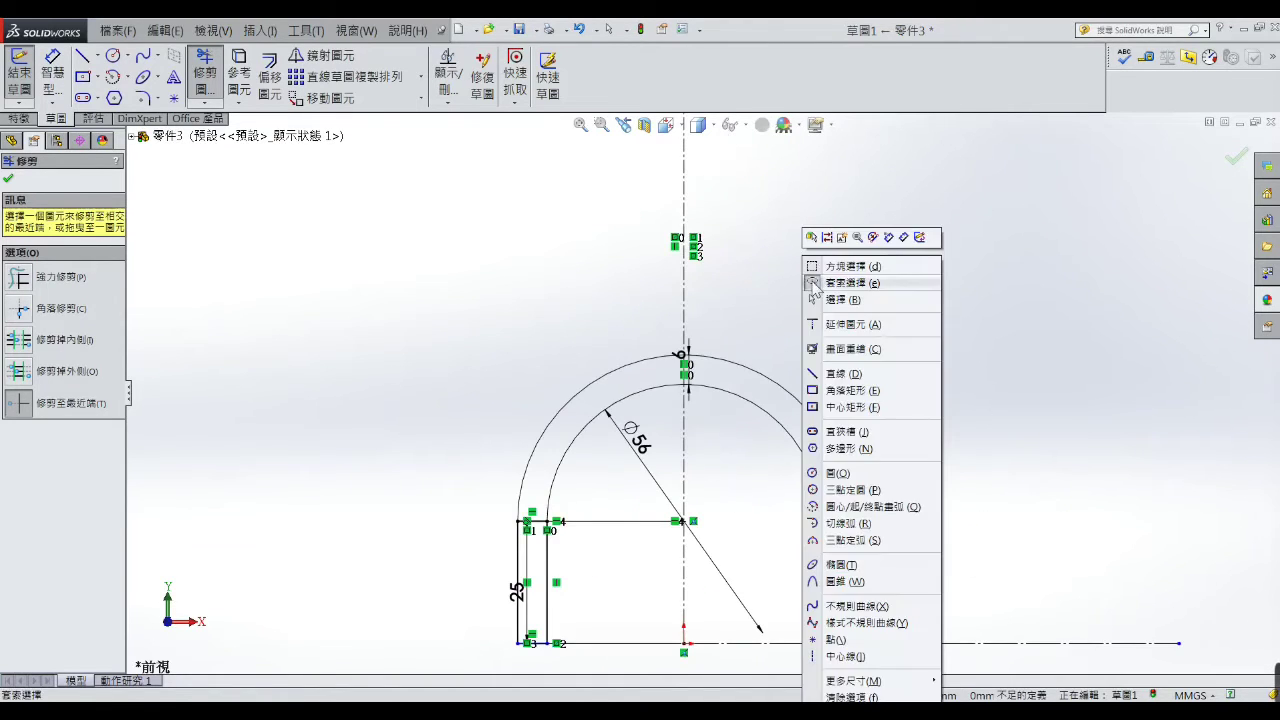
left_click(812, 298)
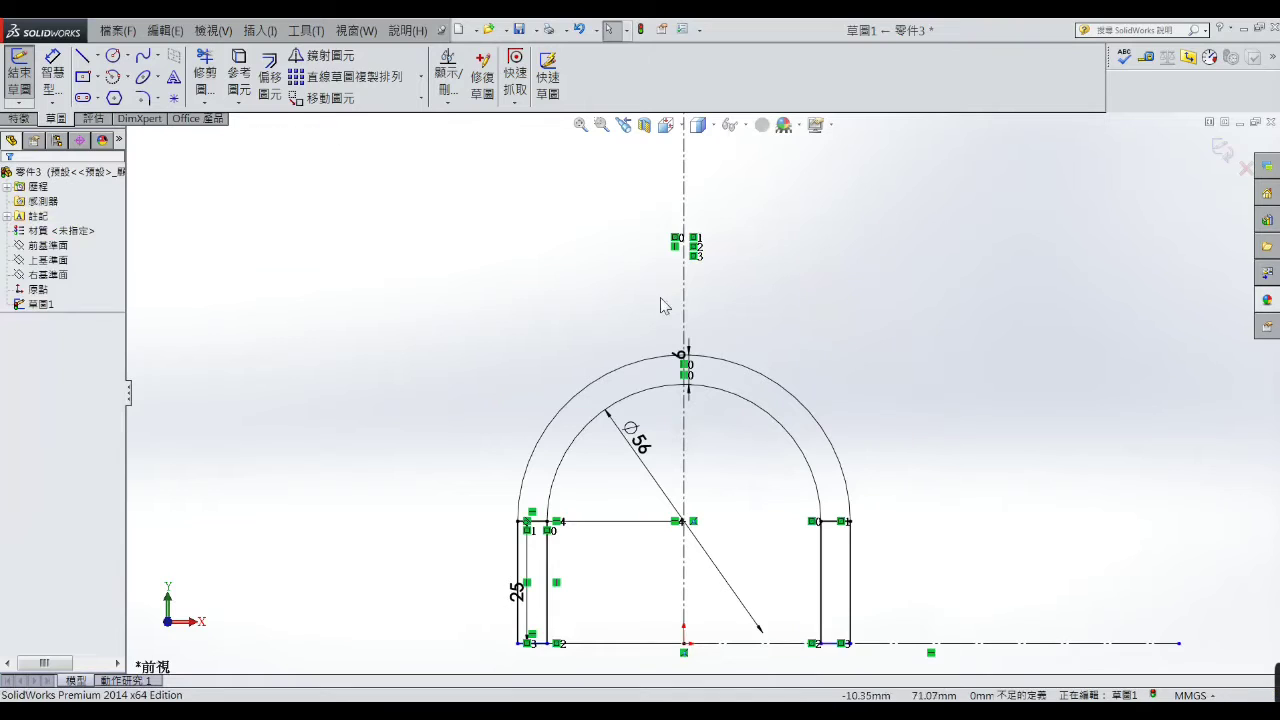
- Draw a centre rectangle centred on the centerline with a corner on the outer arc
left_click(82, 57)
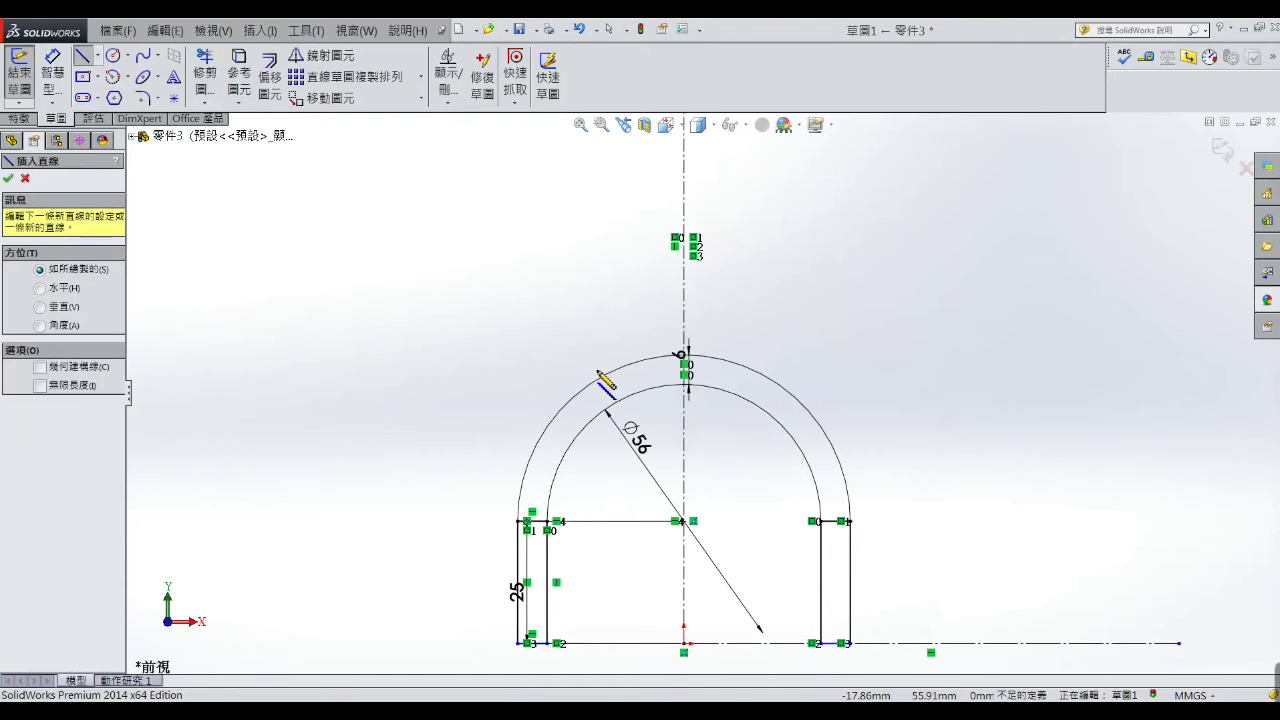
left_click(535, 448)
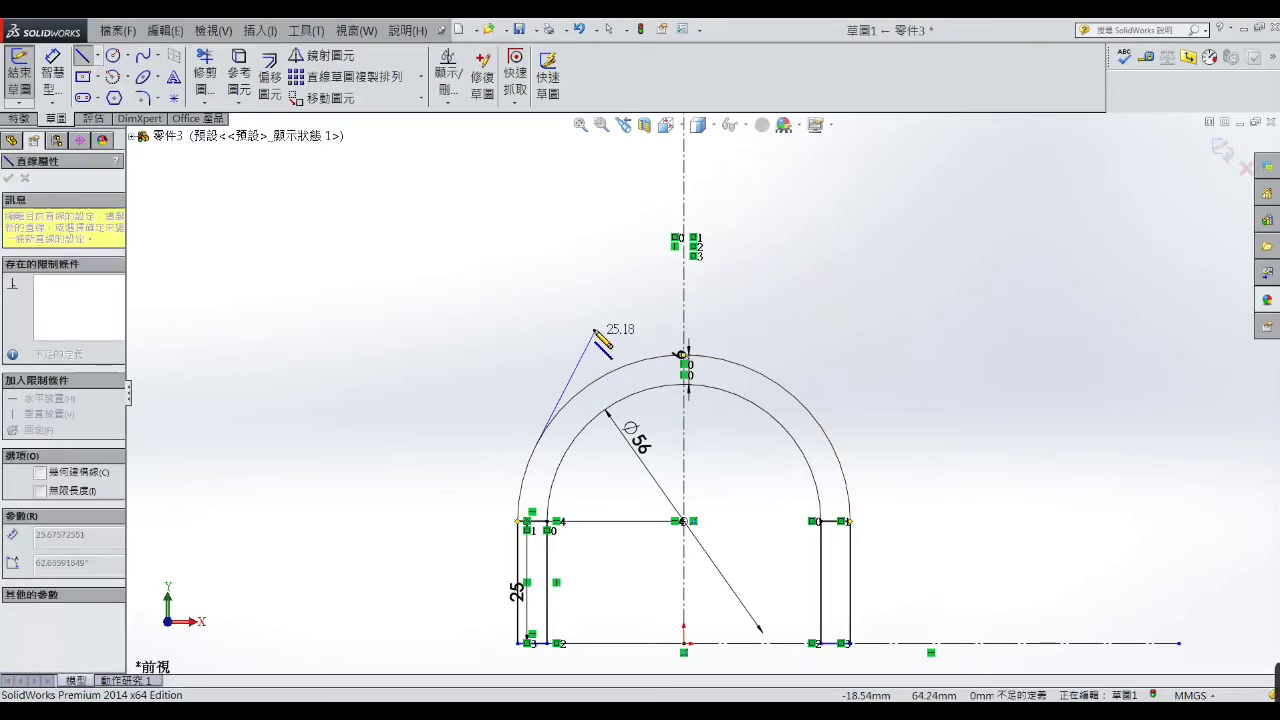
key("Escape")
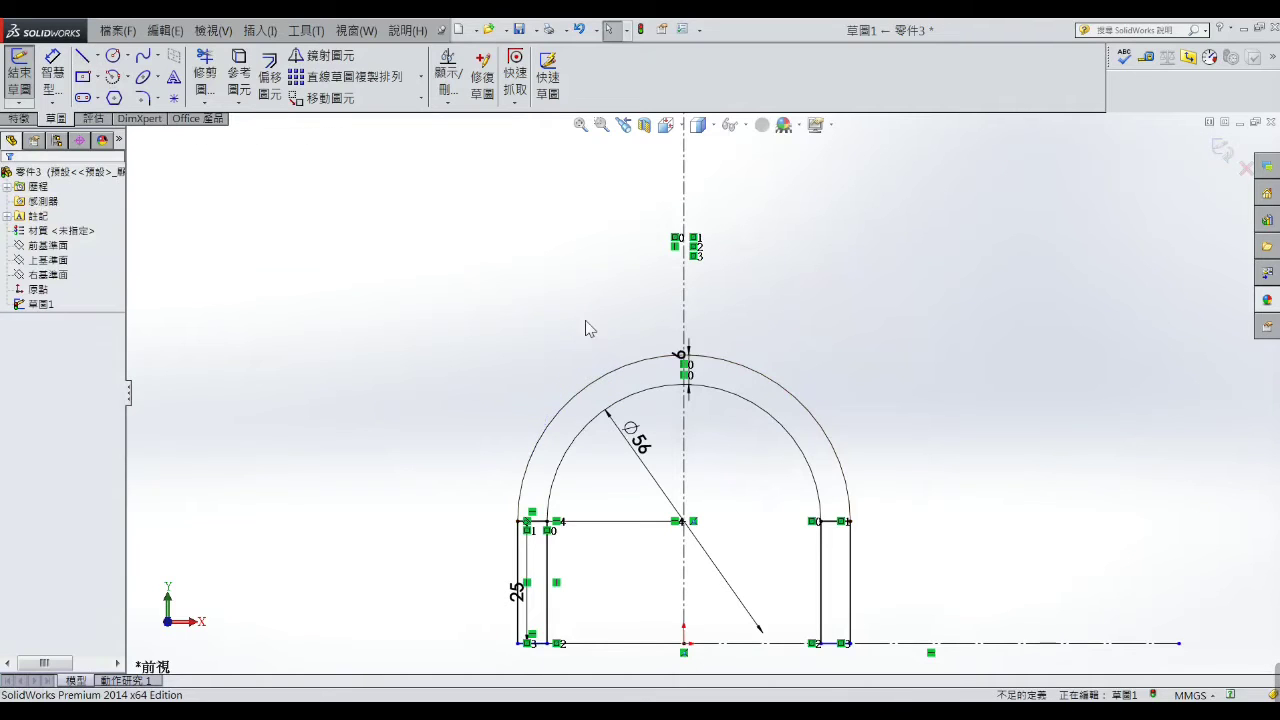
left_click(83, 77)
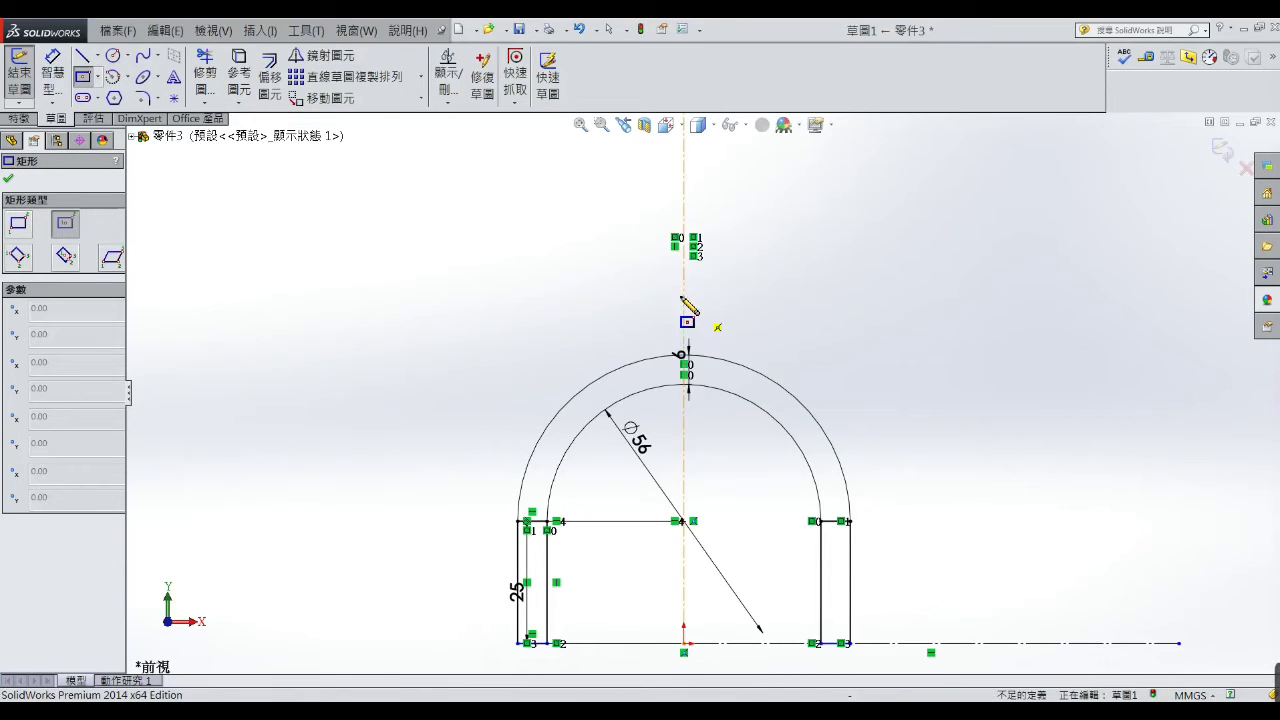
left_click(684, 279)
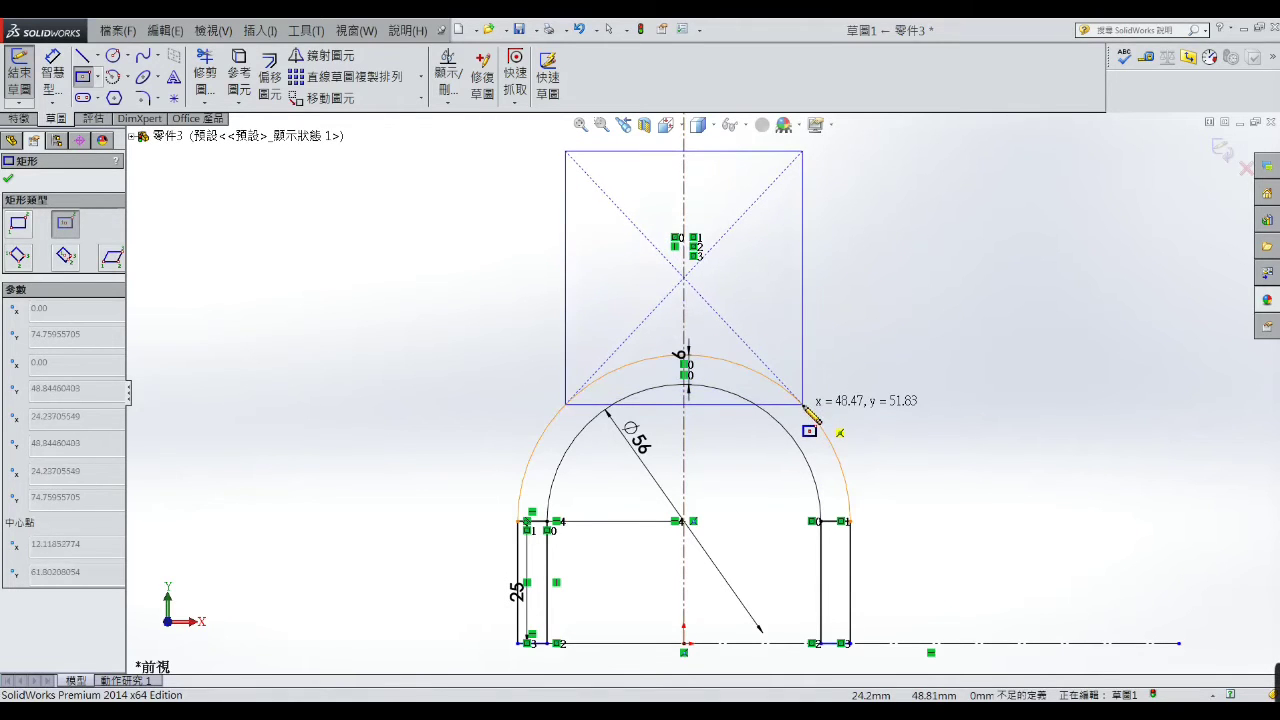
left_click(803, 405)
right_click(804, 406)
left_click(840, 292)
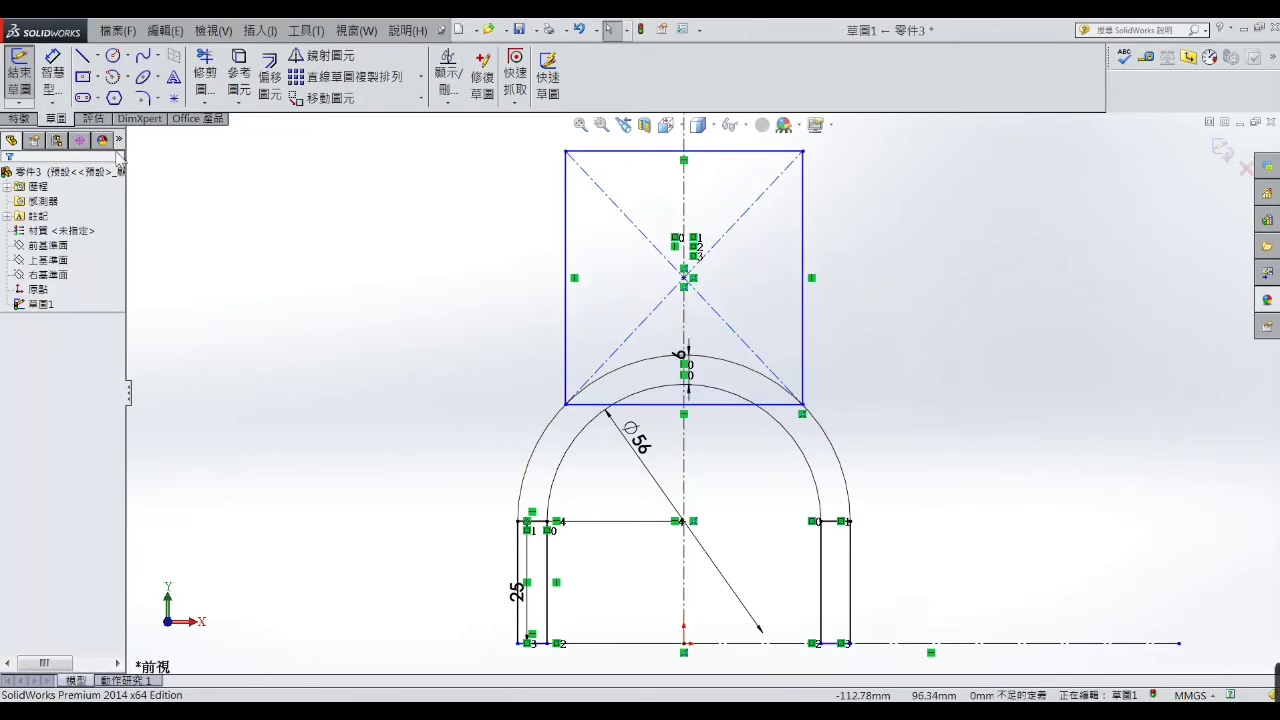
- Dimension the centre rectangle's width as 38 mm
left_click(52, 62)
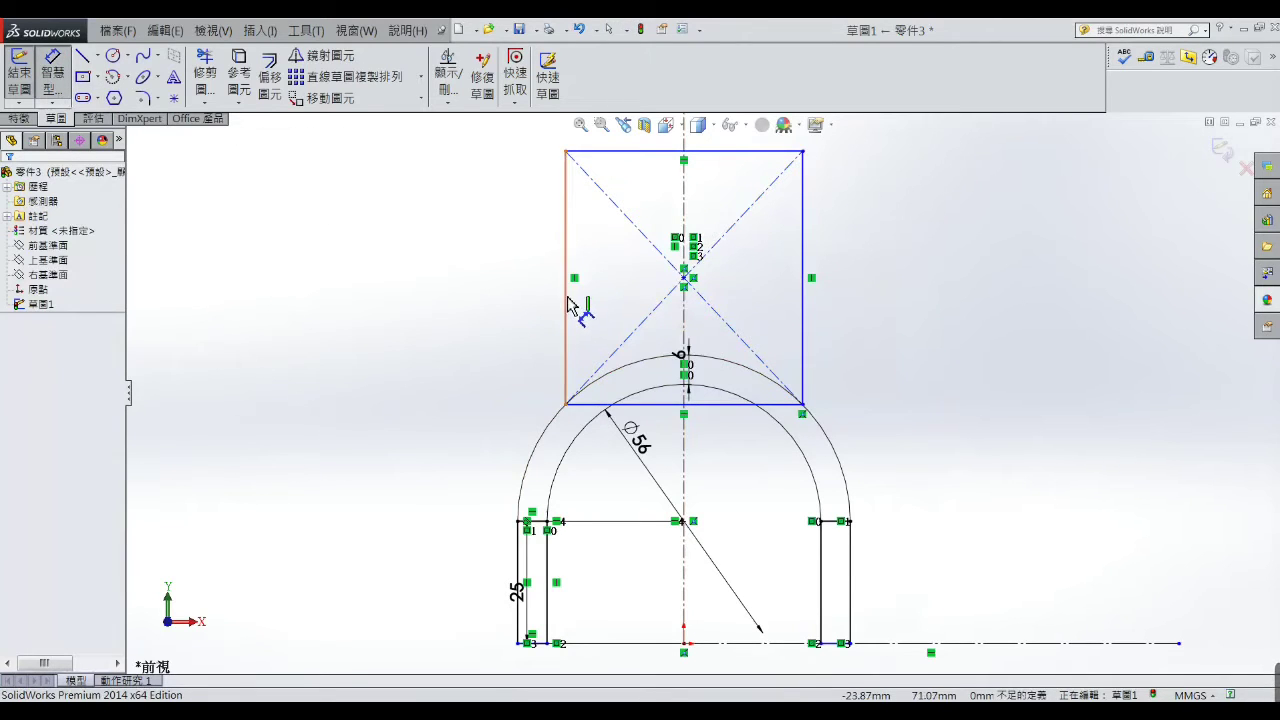
left_click(568, 303)
left_click(802, 305)
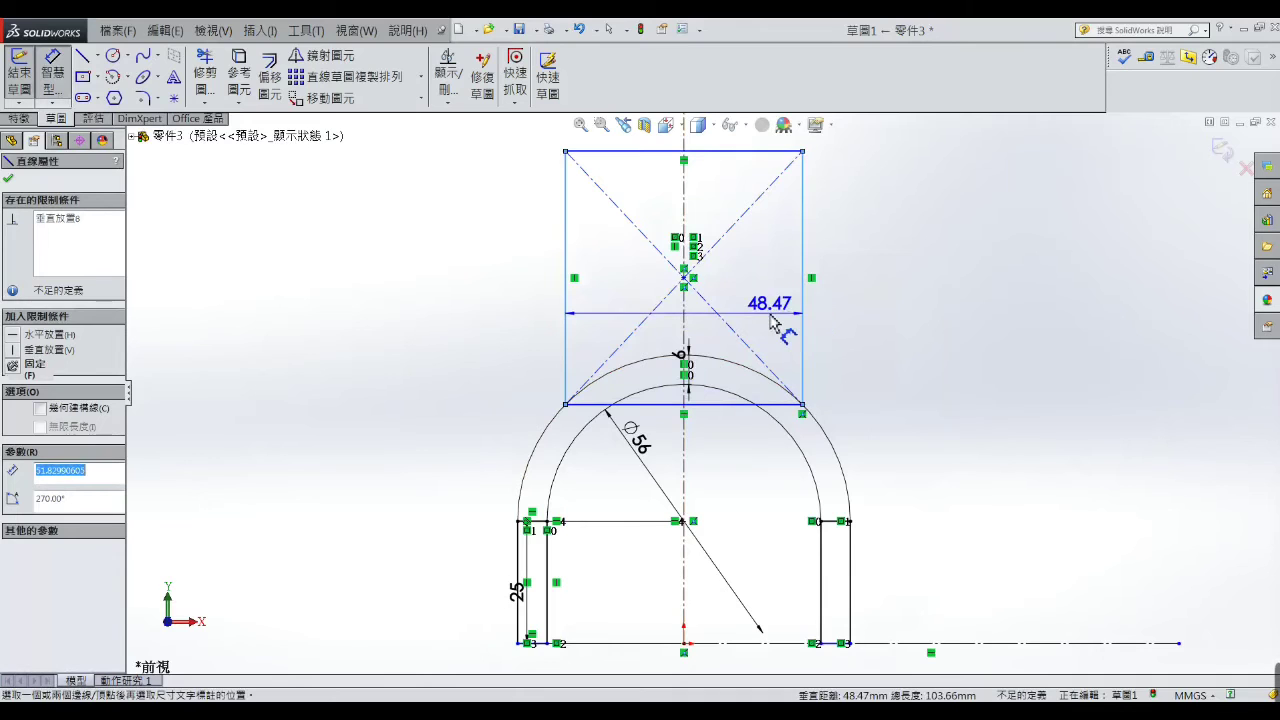
left_click(772, 320)
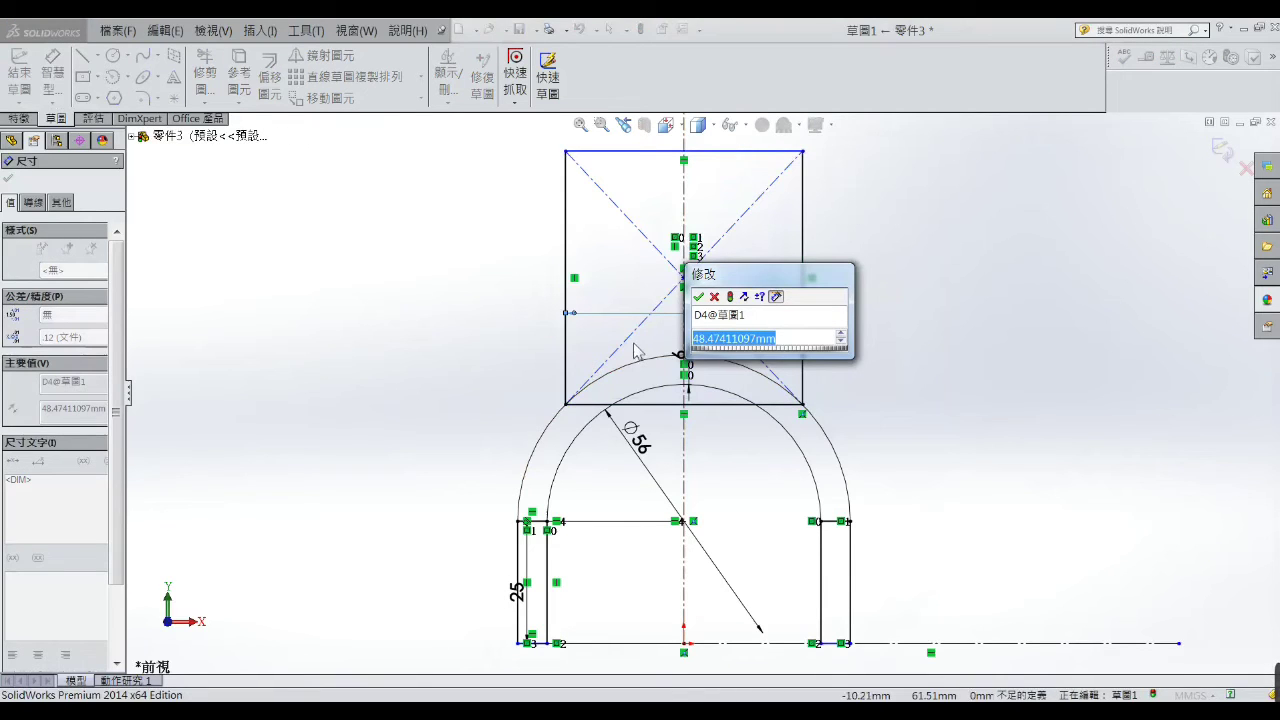
type("38")
key("Return")
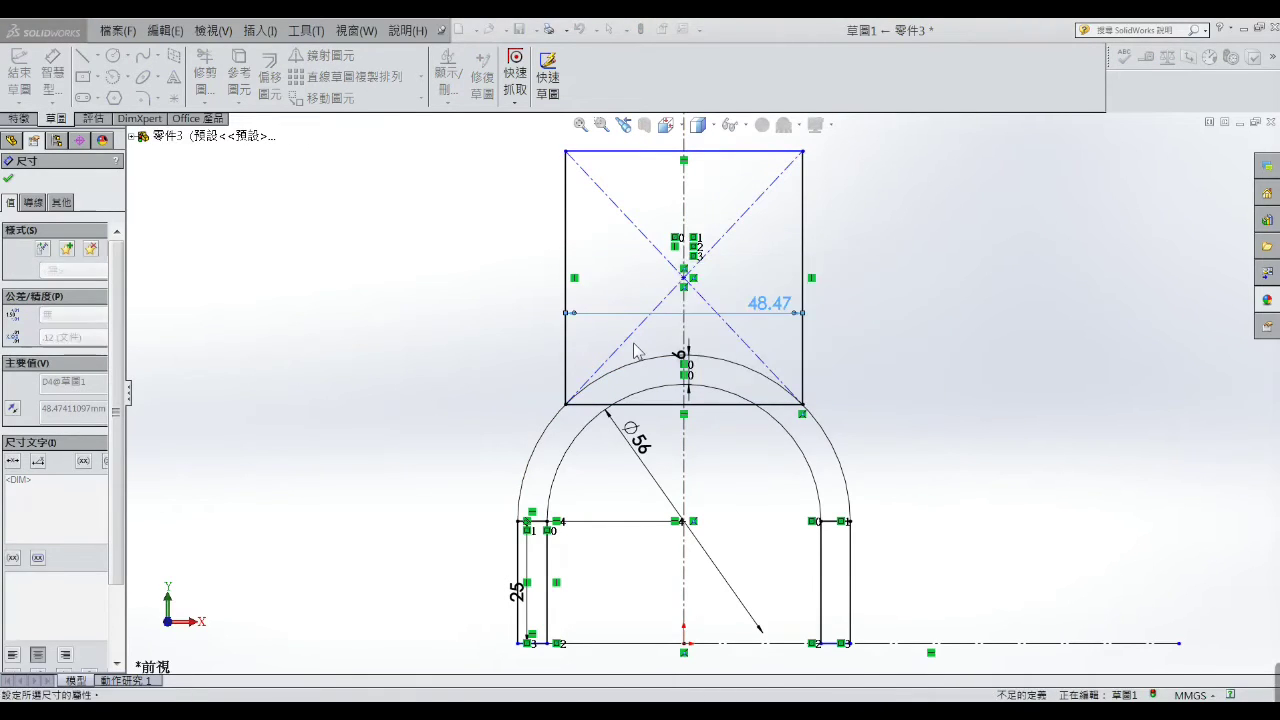
key("Escape")
- Drag the 38-wide rectangle's top edge down so it forms a short block resting on the arc
scroll(512, 325, "up", 3)
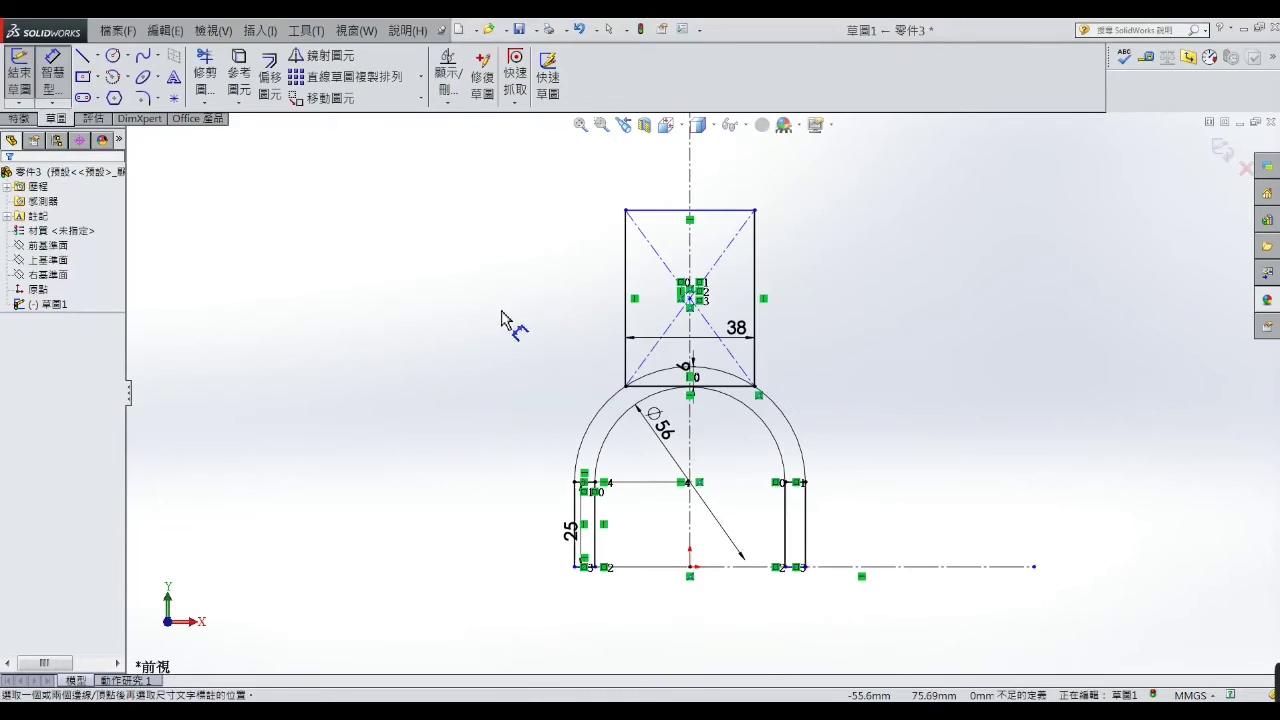
right_click(505, 278)
left_click(531, 272)
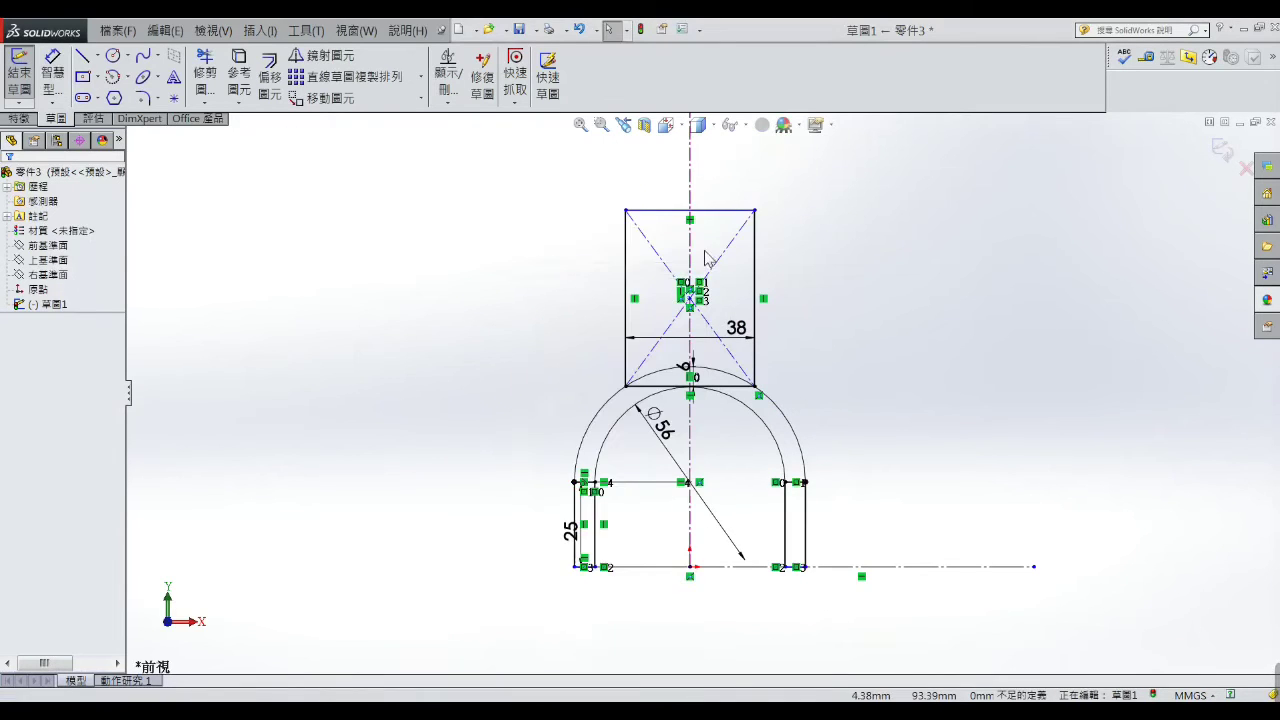
scroll(703, 240, "up", 2)
left_click_drag(704, 209, 704, 383)
left_click(885, 349)
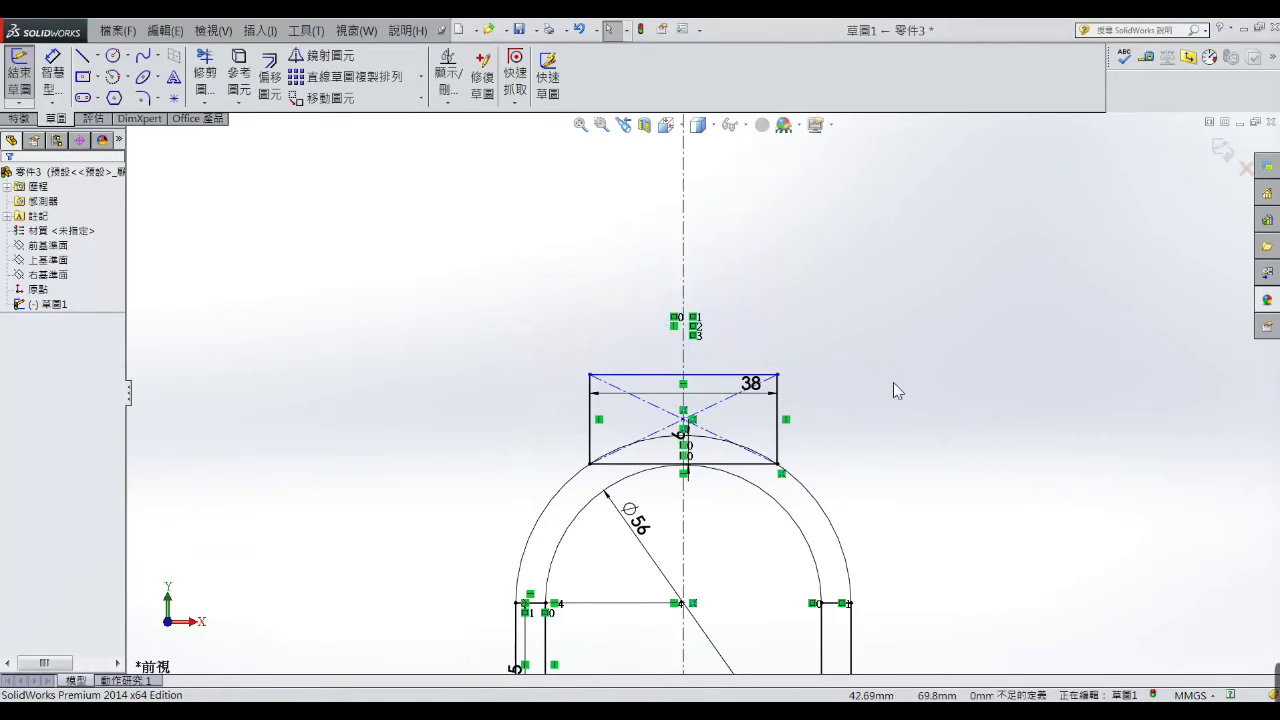
scroll(894, 388, "up", 3)
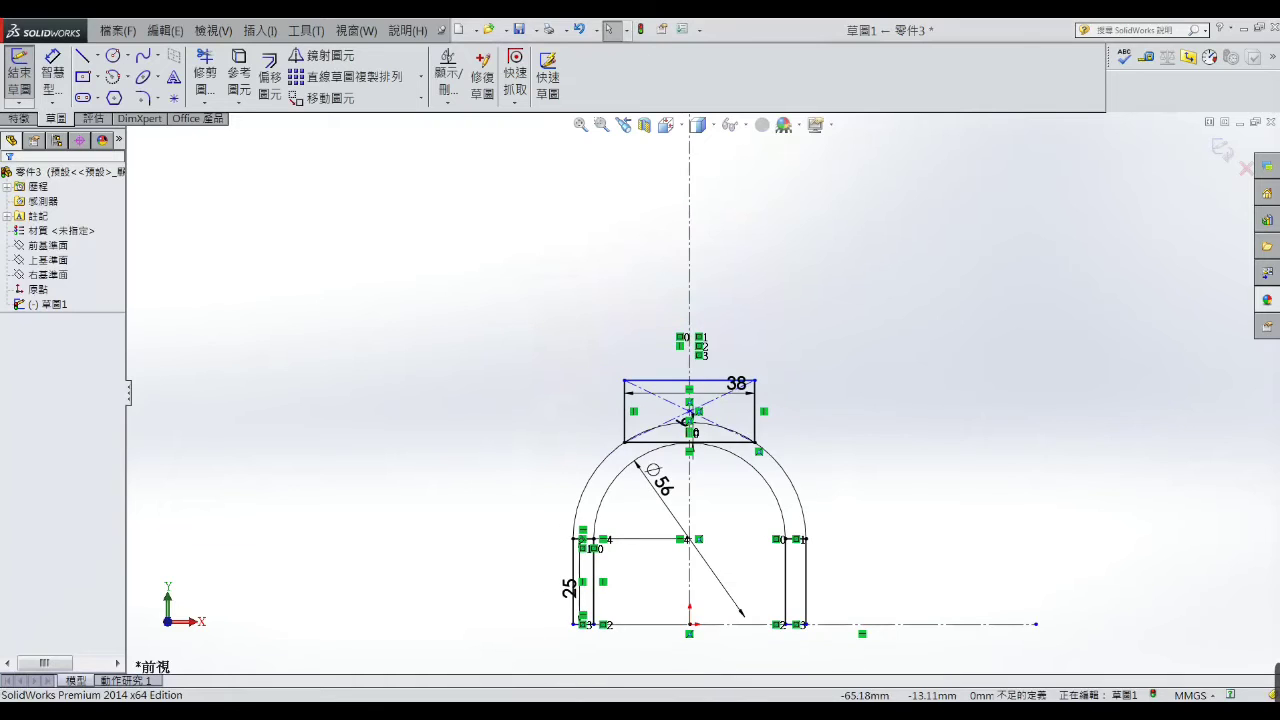
key("alt+Tab")
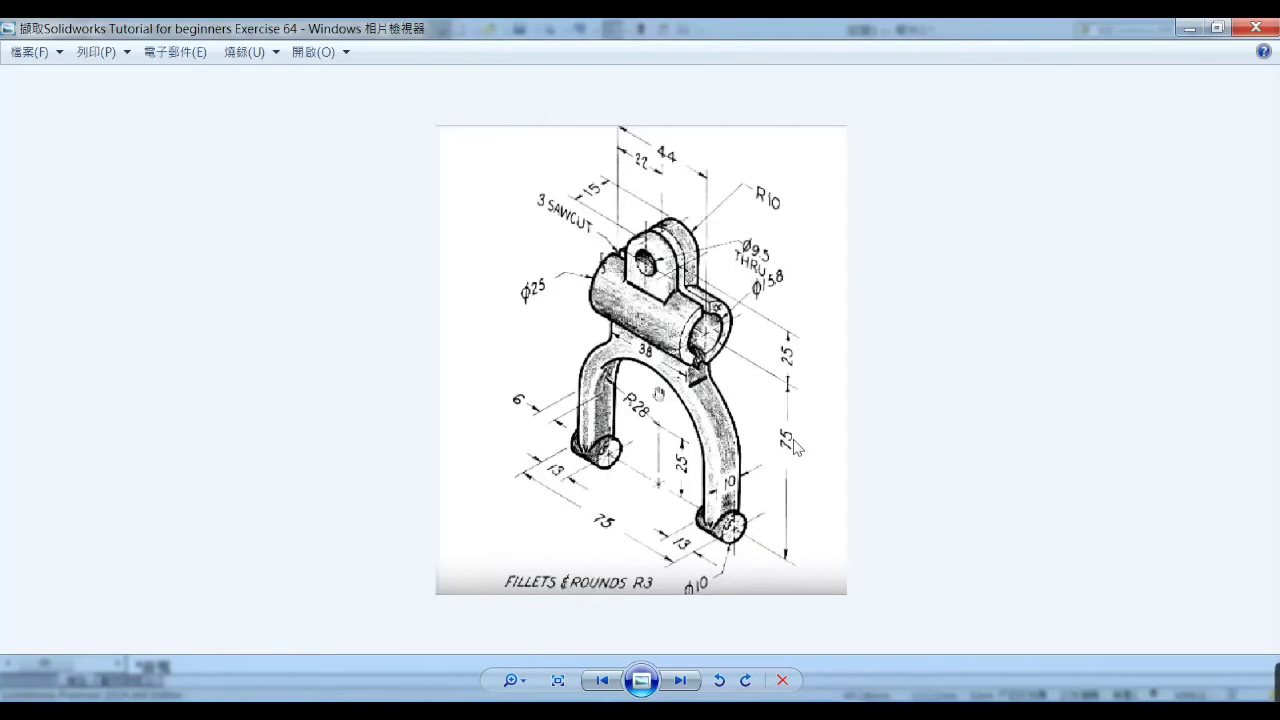
- Minimize the Exercise 64 fork drawing after reviewing it, returning to Sketch1
left_click(1187, 32)
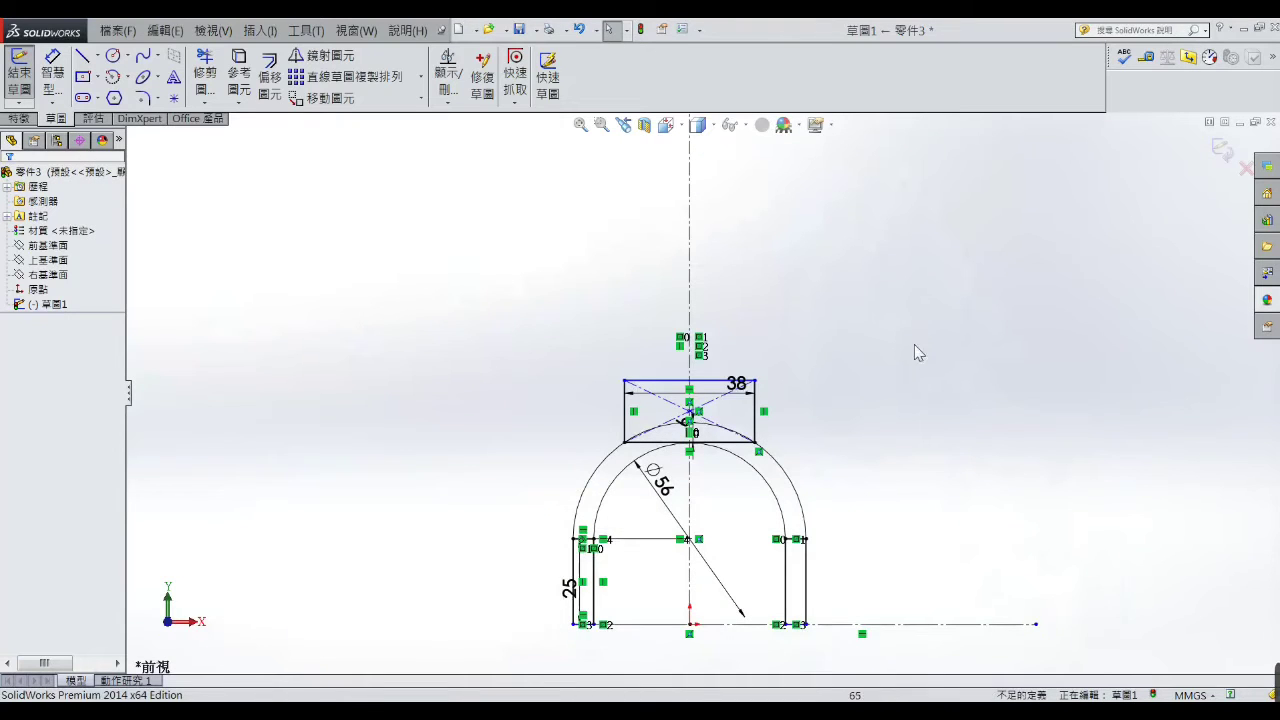
- Dimension the rectangle's top edge 75 above the origin with a vertical dimension
left_click(52, 70)
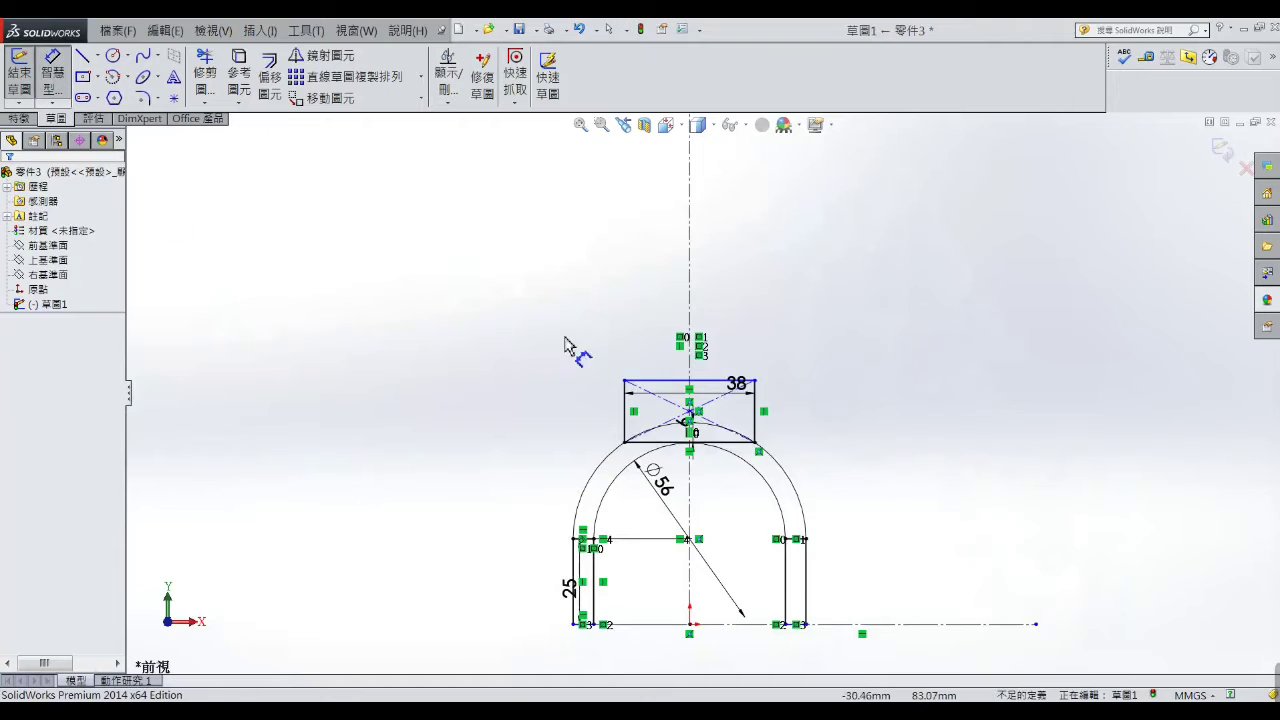
left_click(667, 390)
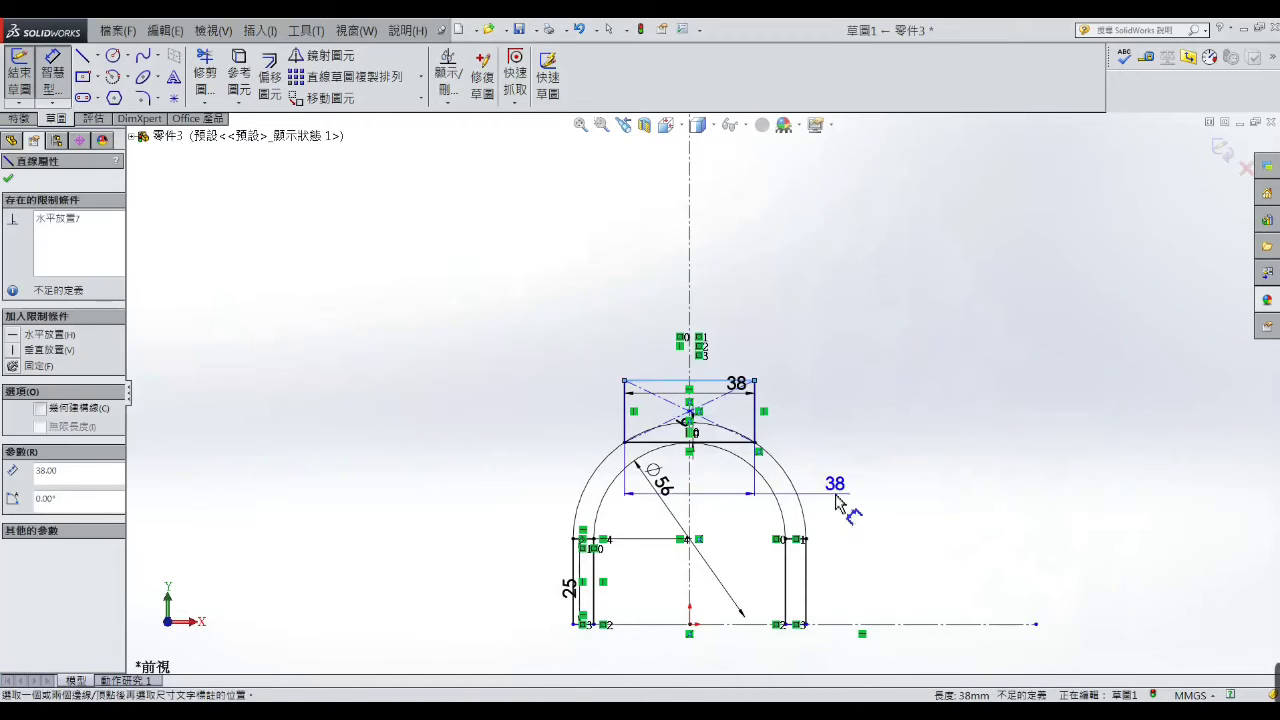
left_click(689, 624)
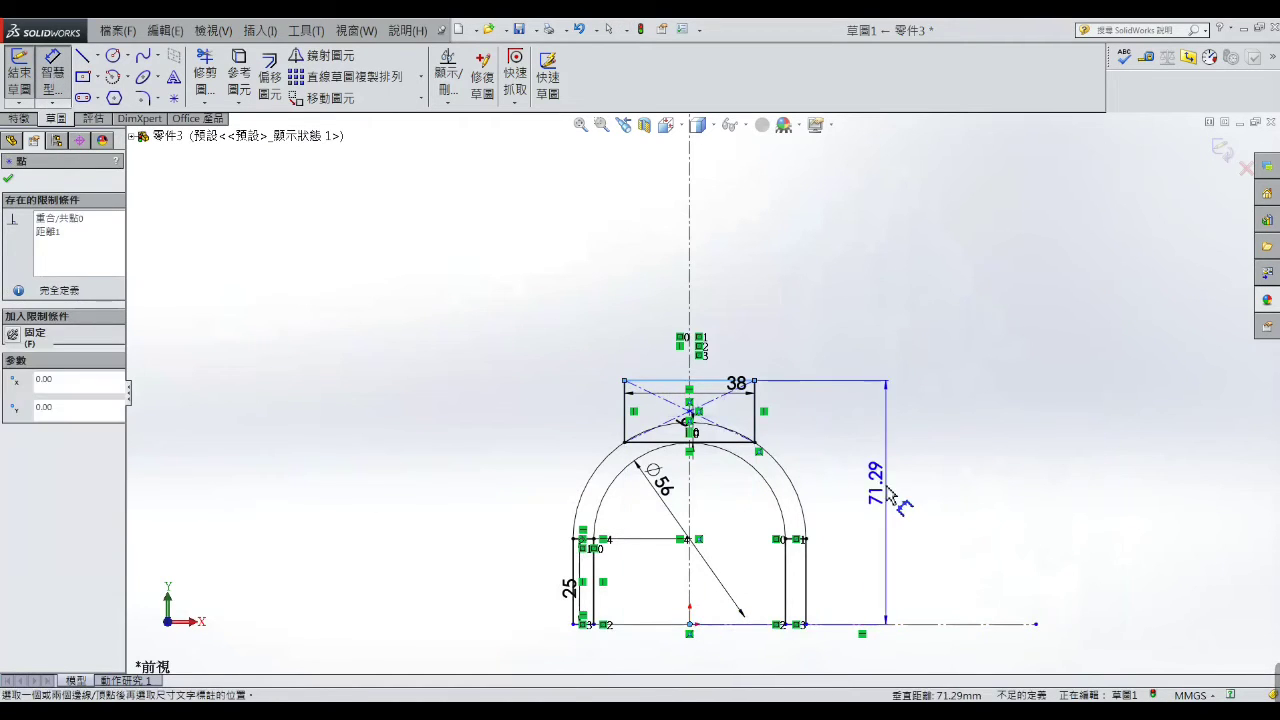
left_click(885, 487)
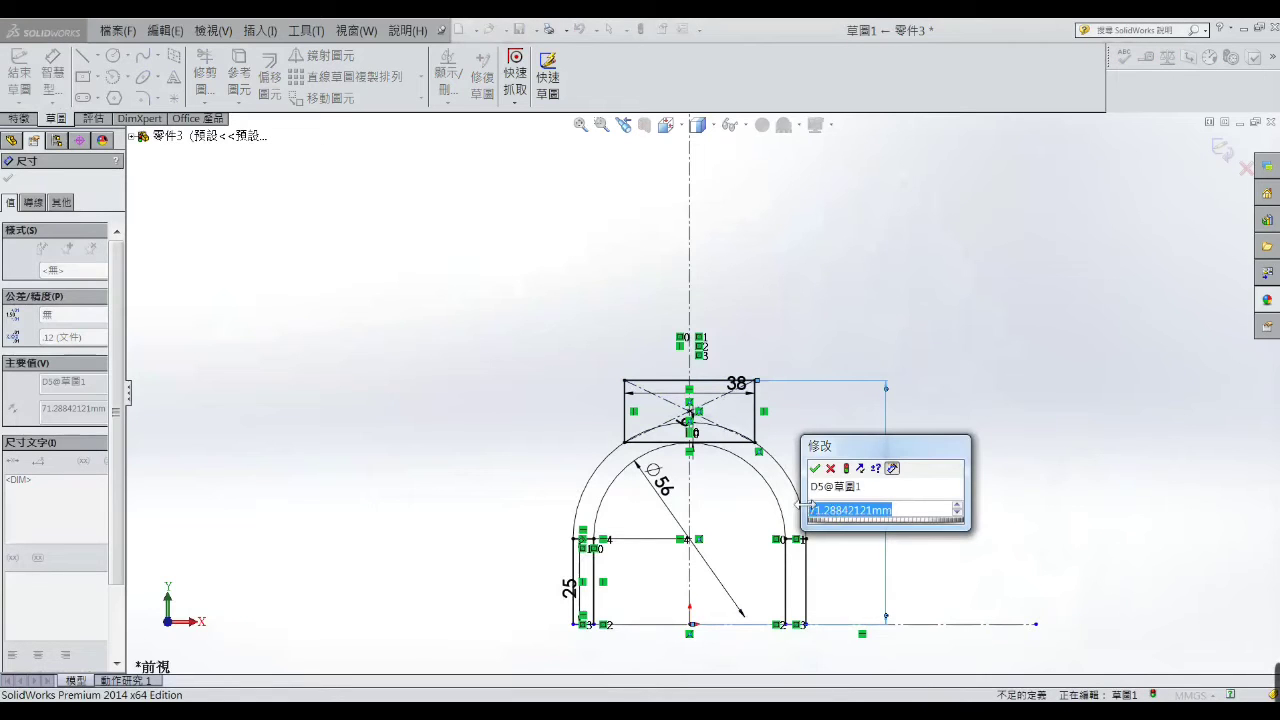
type("75")
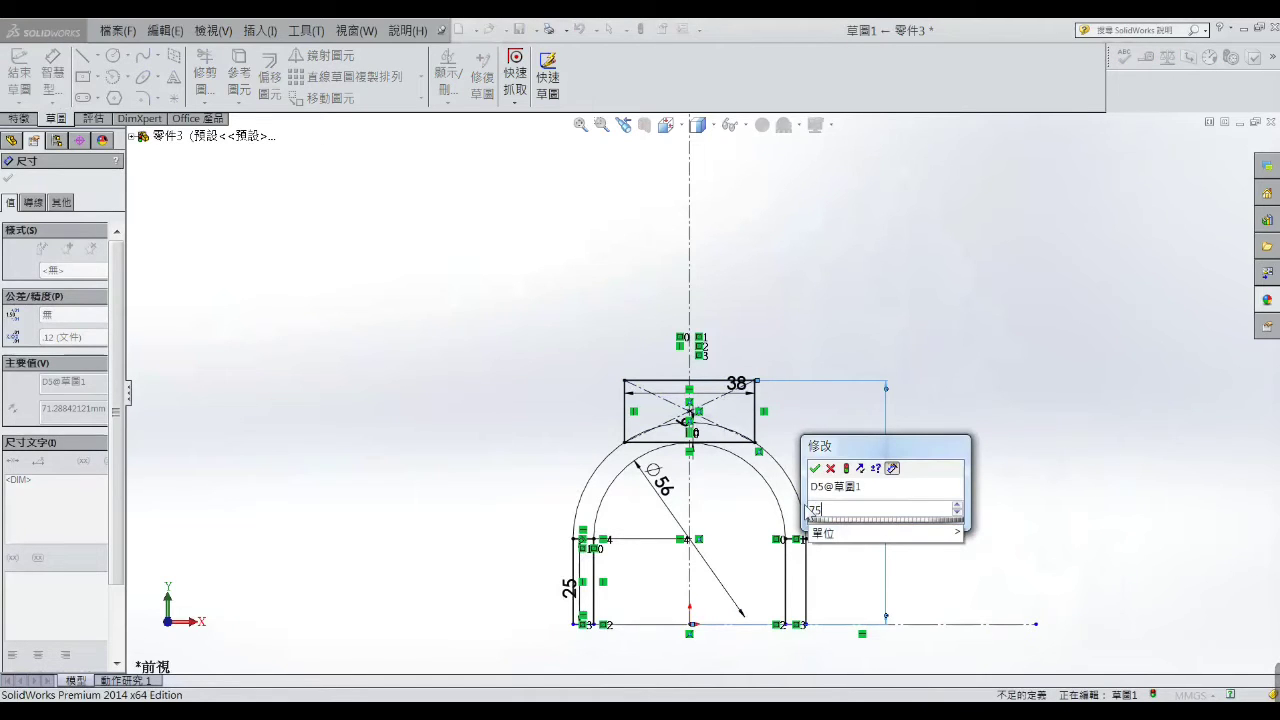
key("Return")
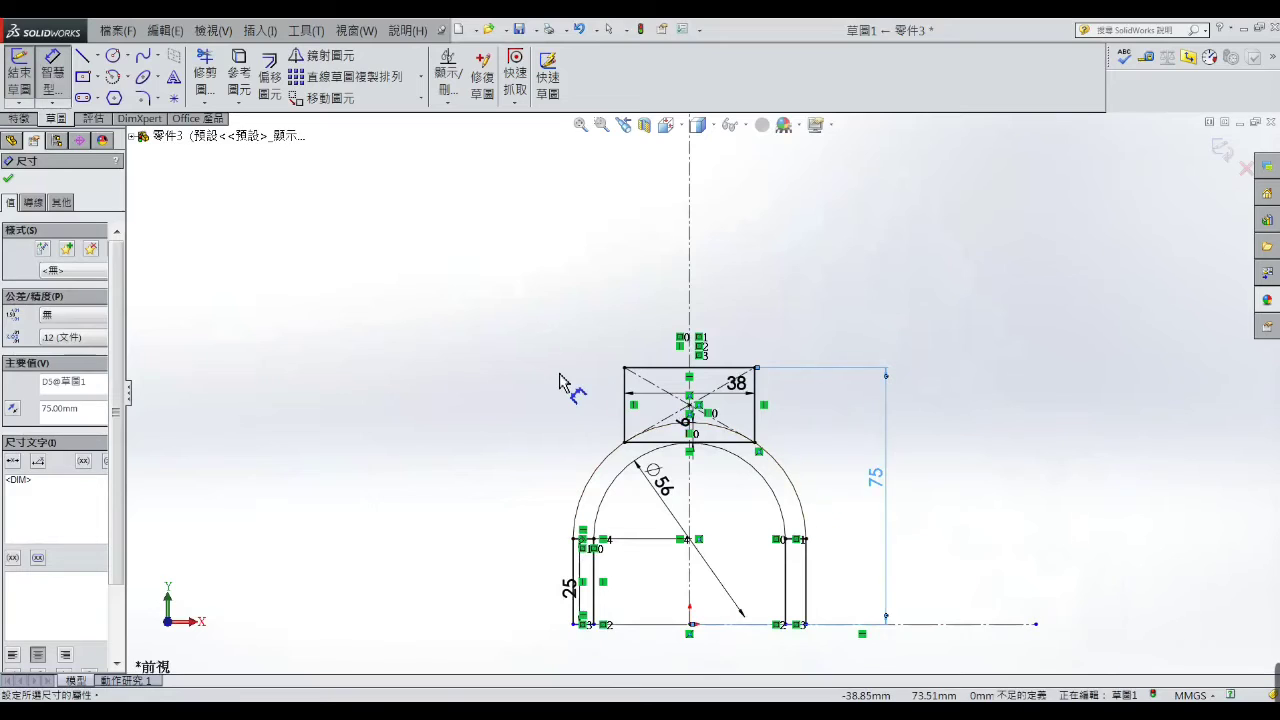
left_click(556, 380)
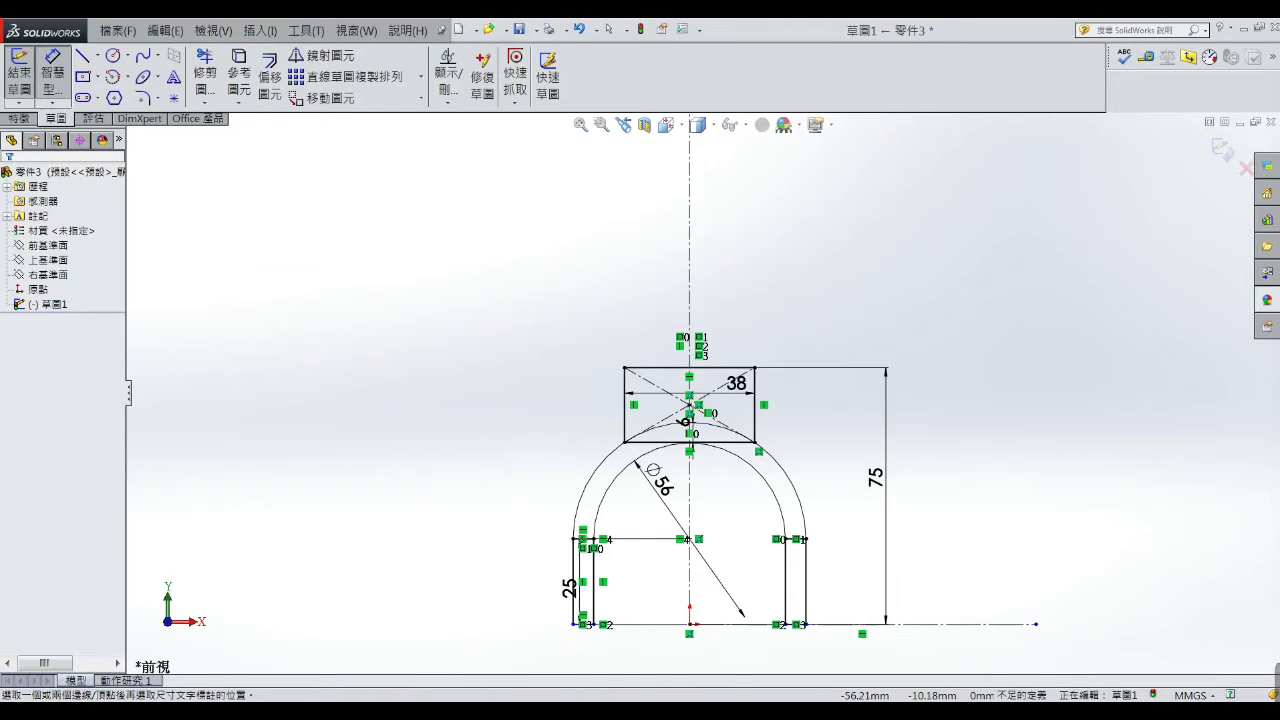
key("alt+Tab")
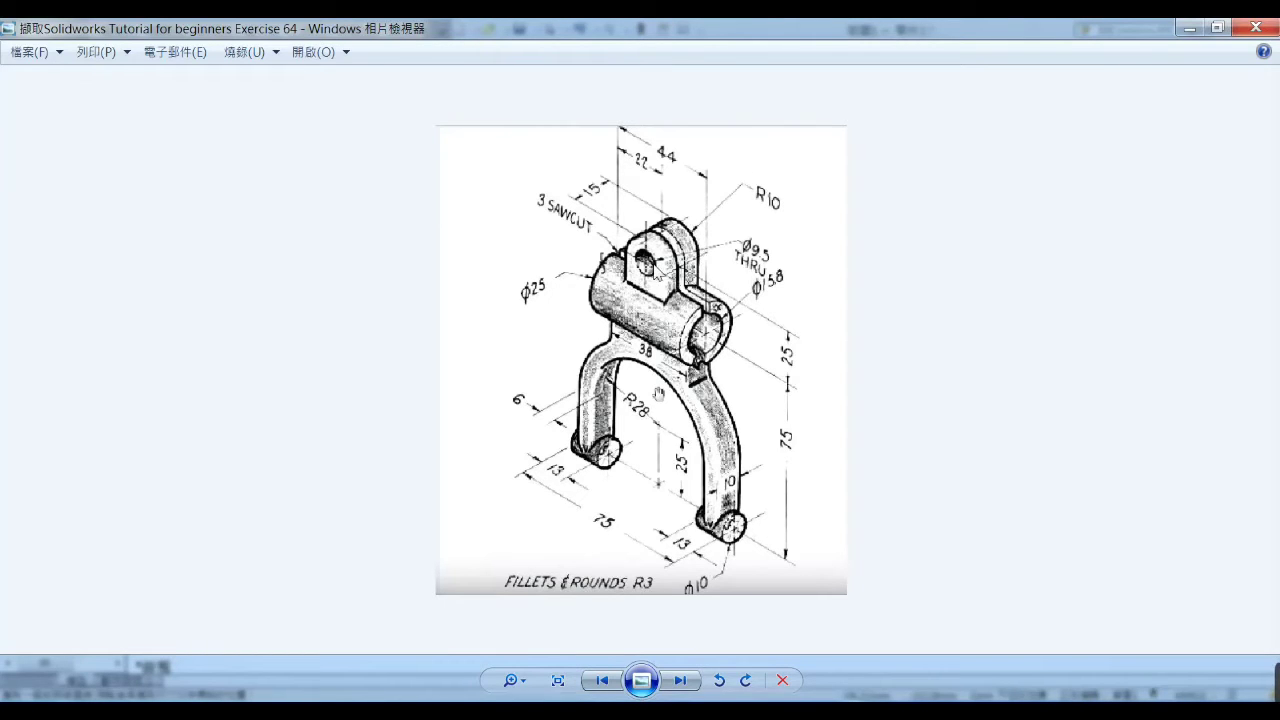
- Minimize the fork drawing again to return to Sketch1 with the 75-high block
left_click(1189, 33)
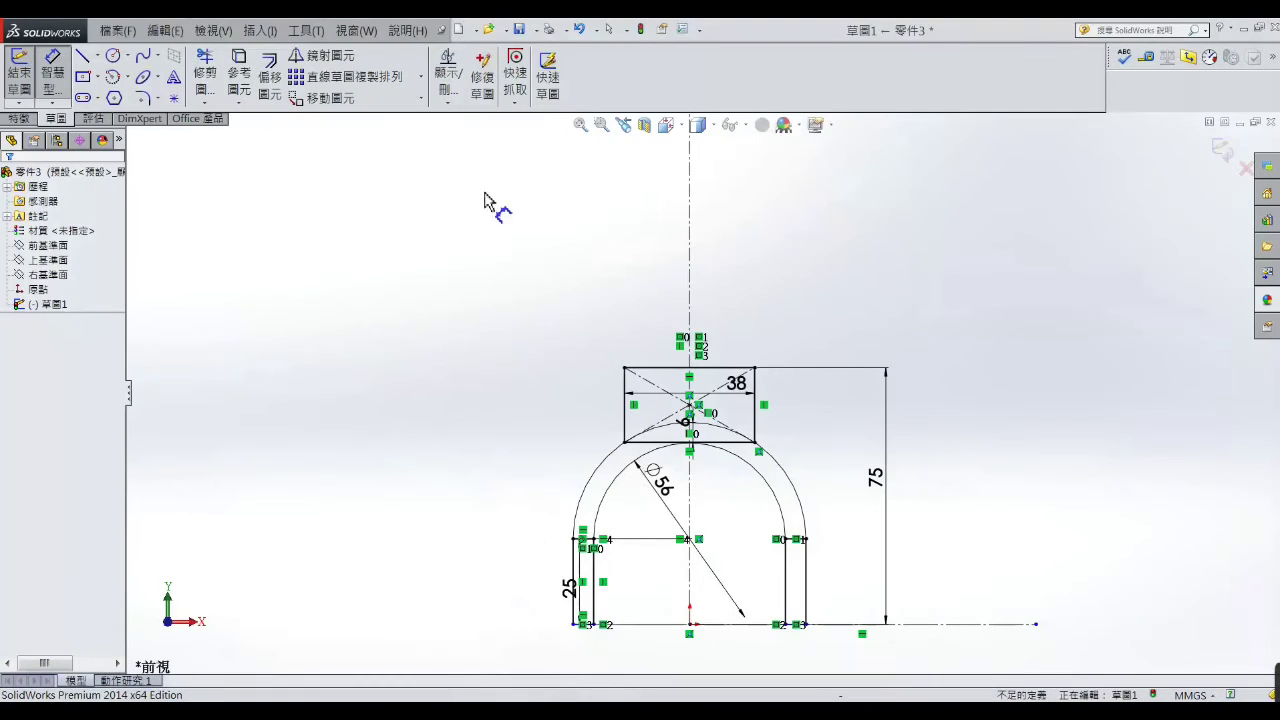
- Draw a vertical straight slot along the centreline, ending at the rectangle centre
left_click(82, 98)
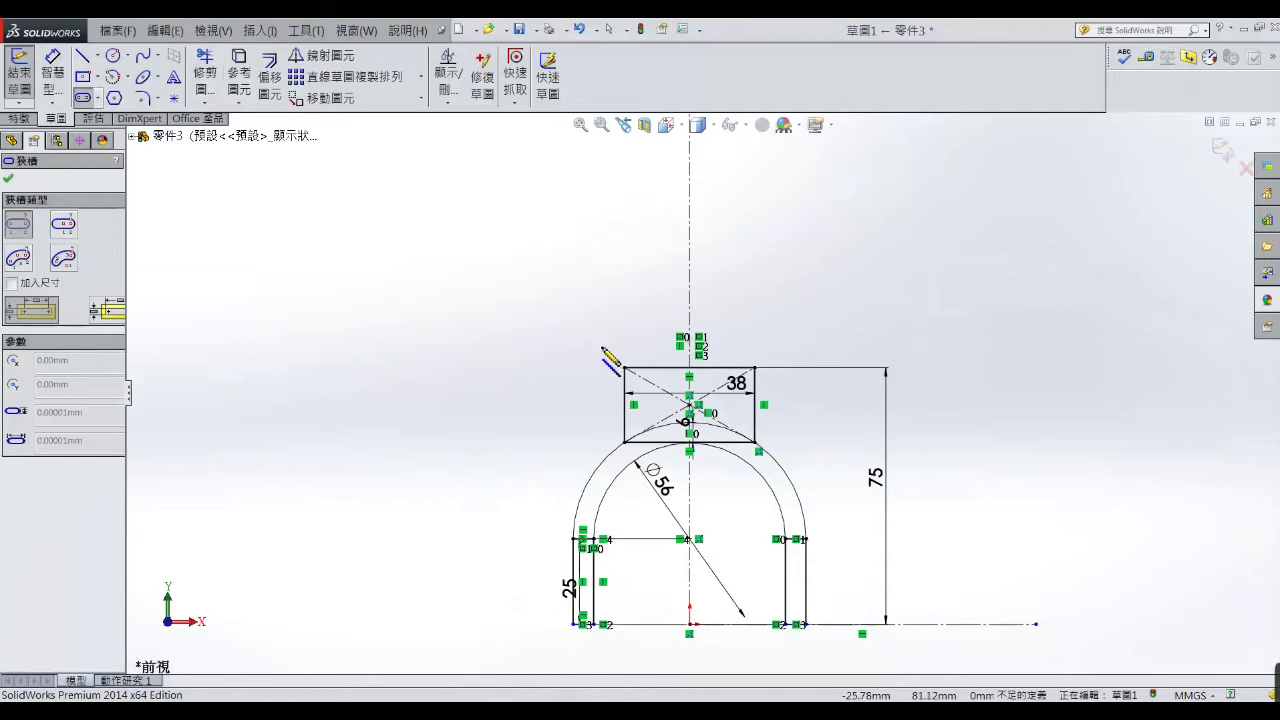
scroll(690, 388, "down", 4)
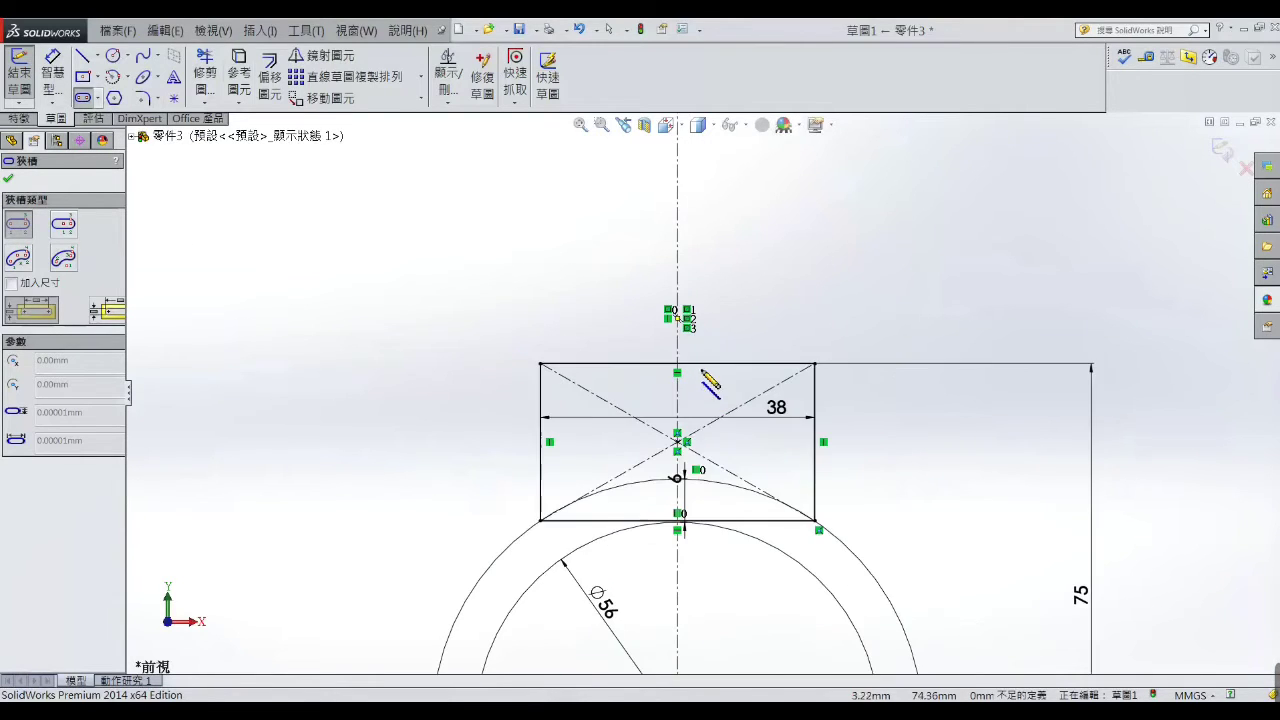
left_click(678, 265)
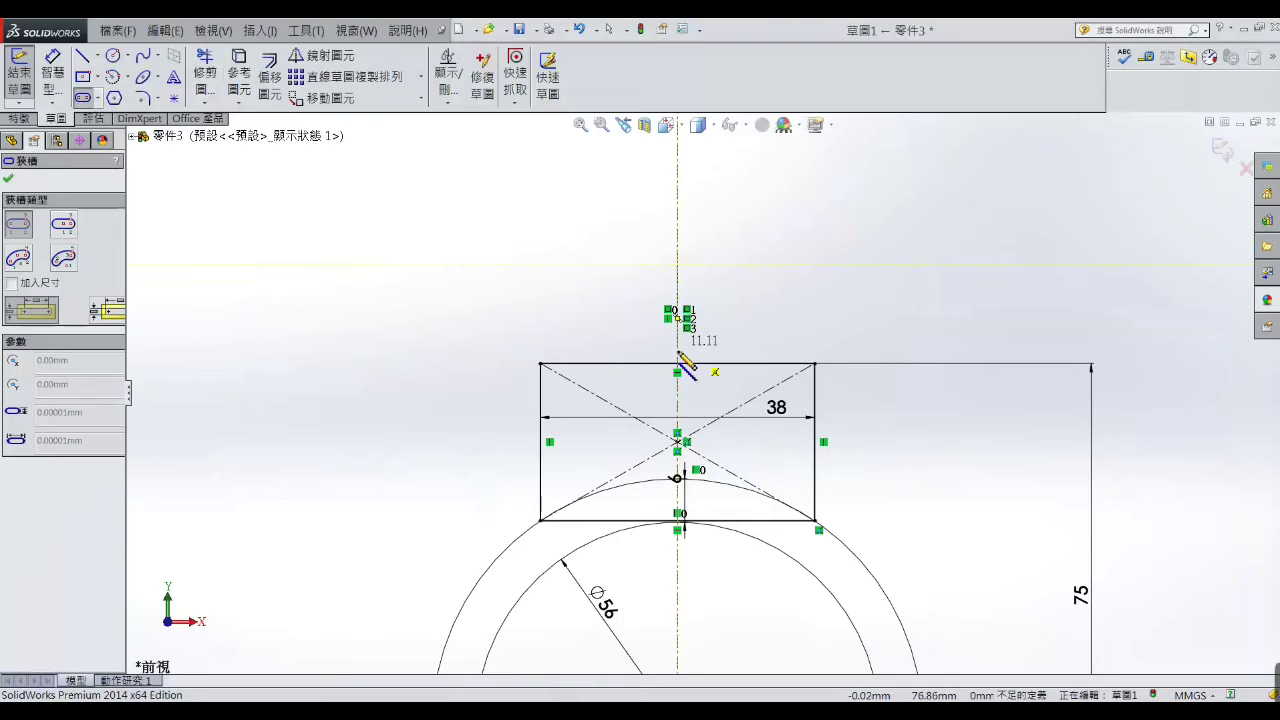
left_click(678, 387)
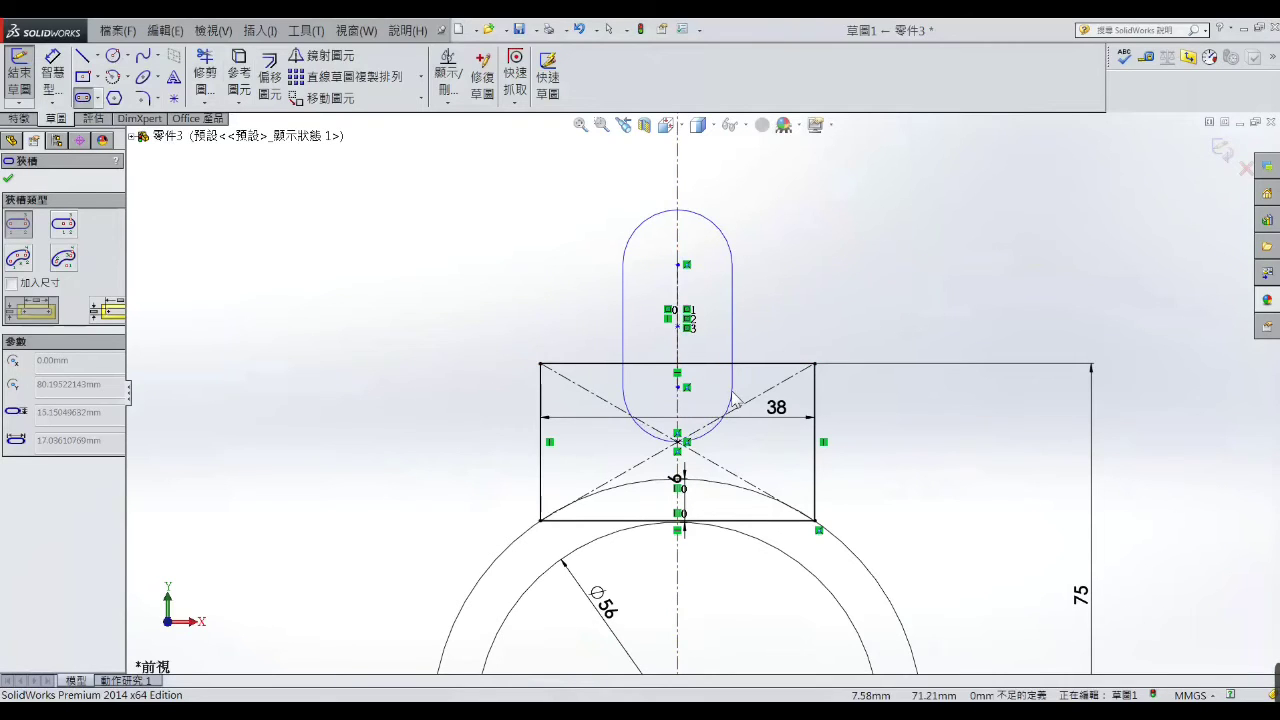
right_click(734, 254)
left_click(745, 262)
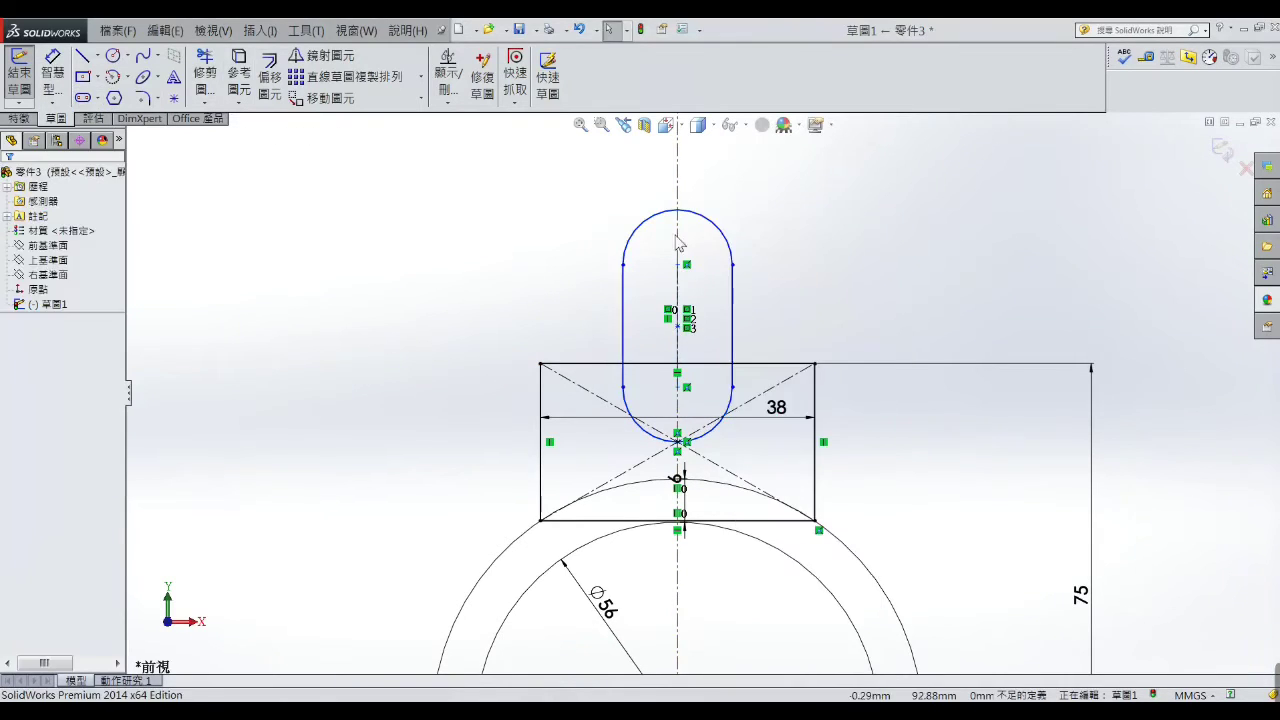
- Draw a small circle inside the slot's rounded top end
left_click(113, 55)
scroll(686, 240, "down", 3)
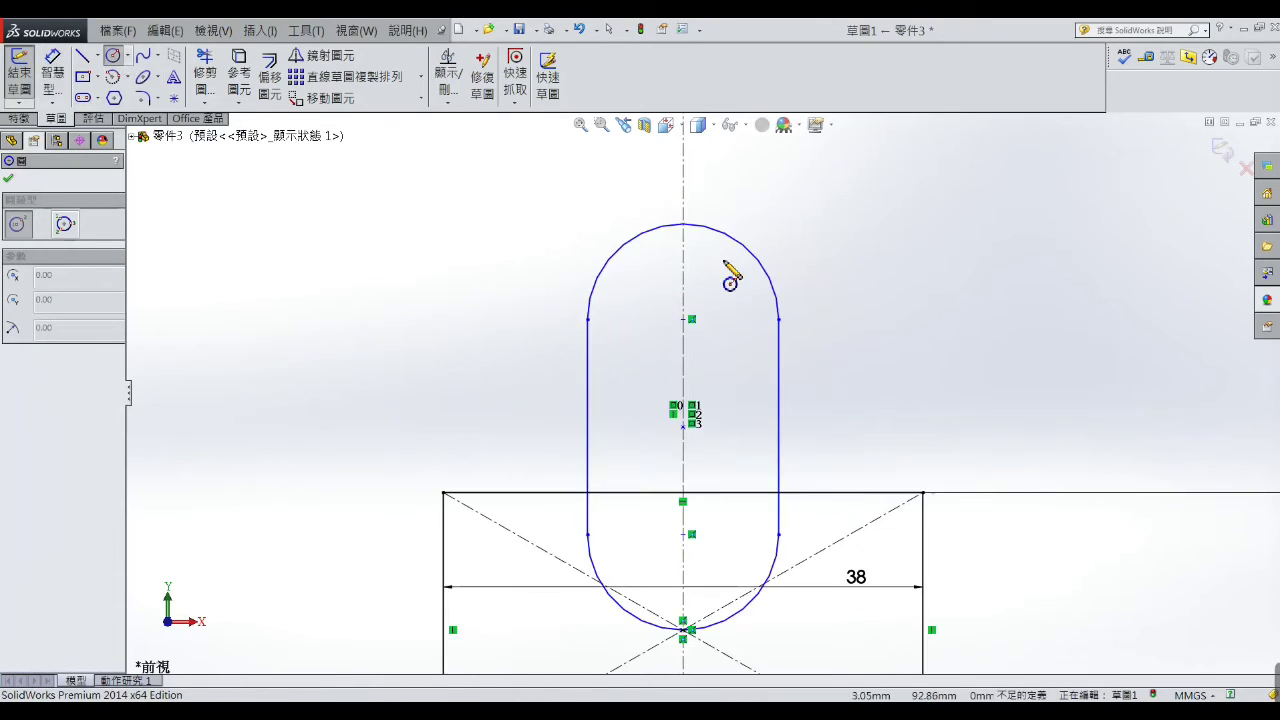
left_click(683, 319)
left_click(704, 271)
right_click(704, 271)
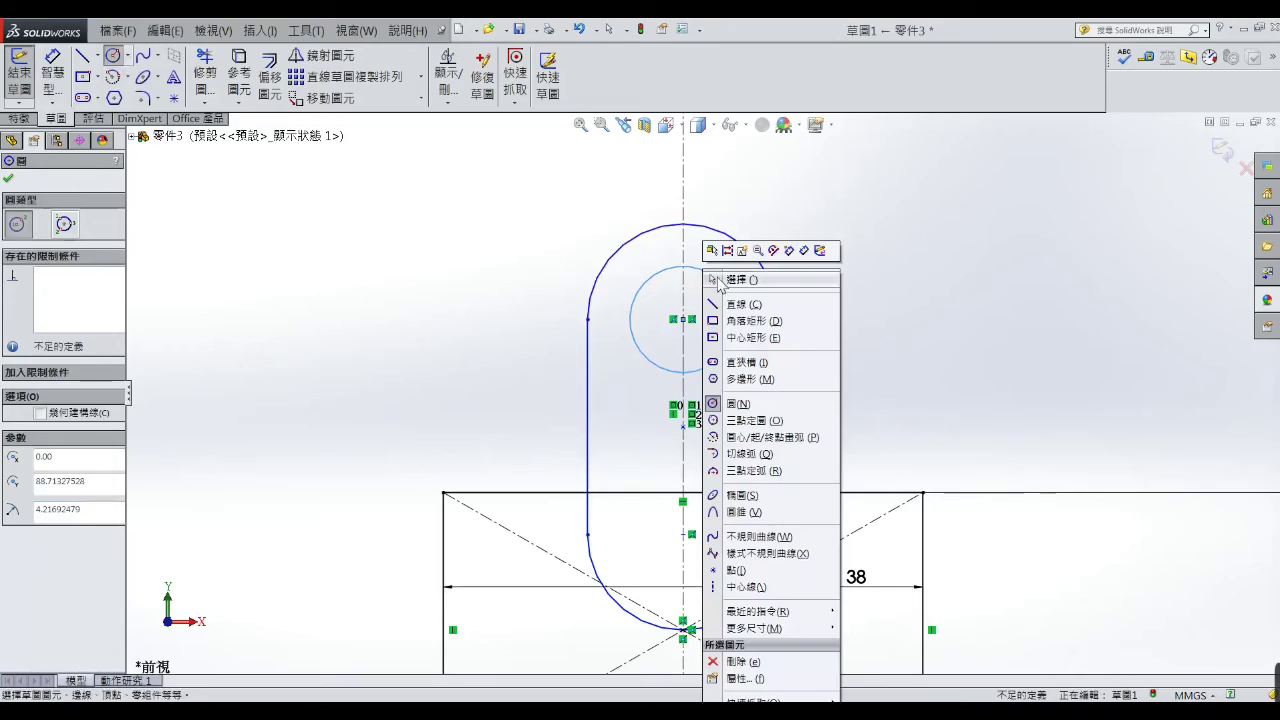
left_click(738, 280)
left_click(52, 75)
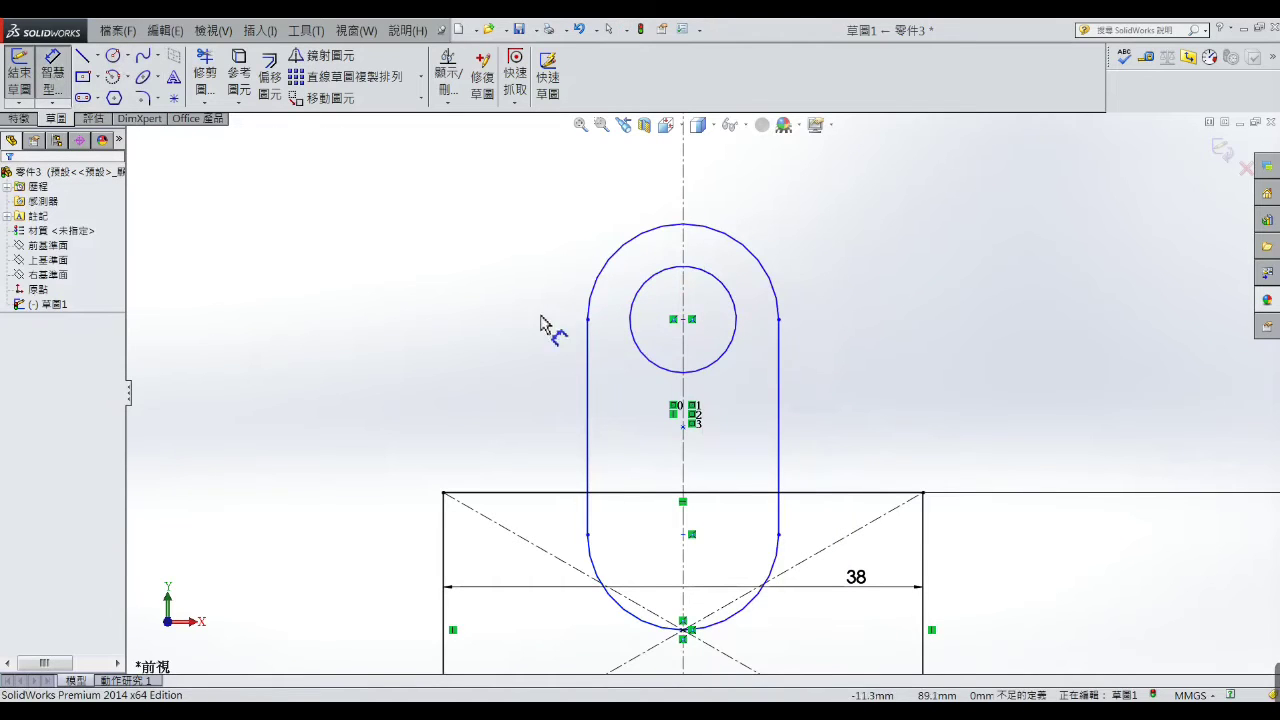
- Dimension the small circle Ø9.50 and the slot's top arc R10
left_click(664, 369)
left_click(640, 390)
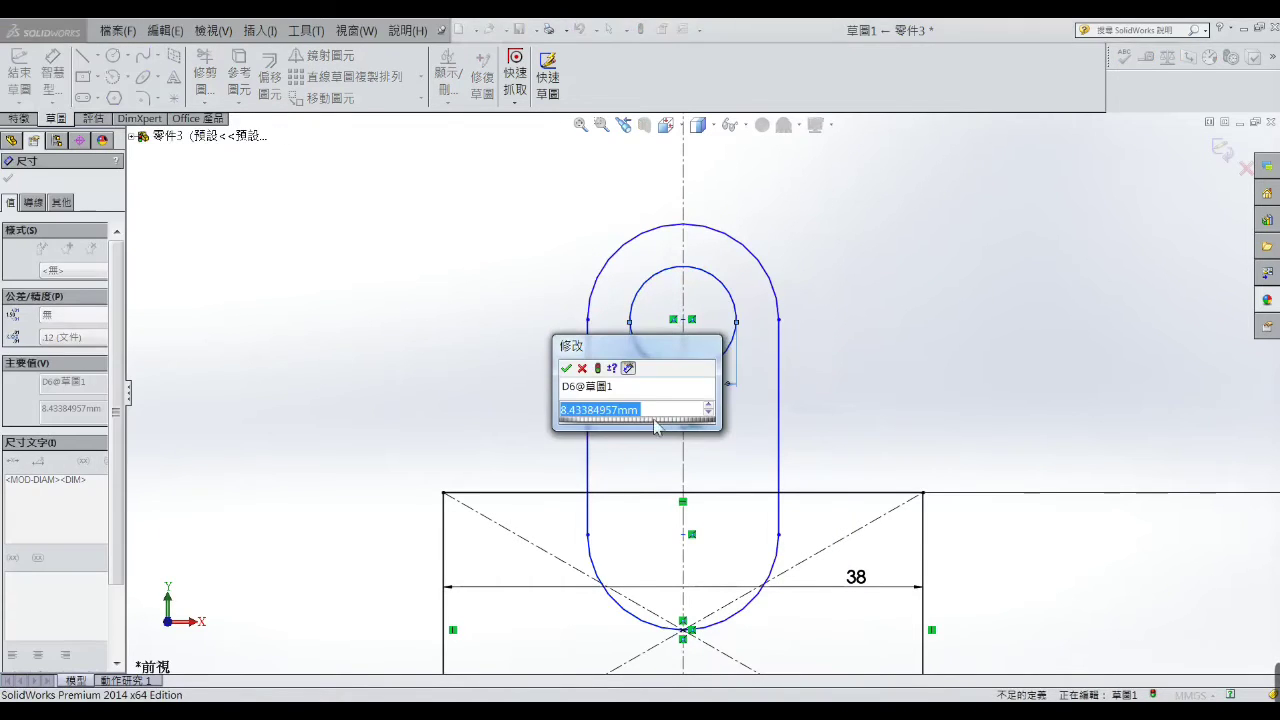
type("9")
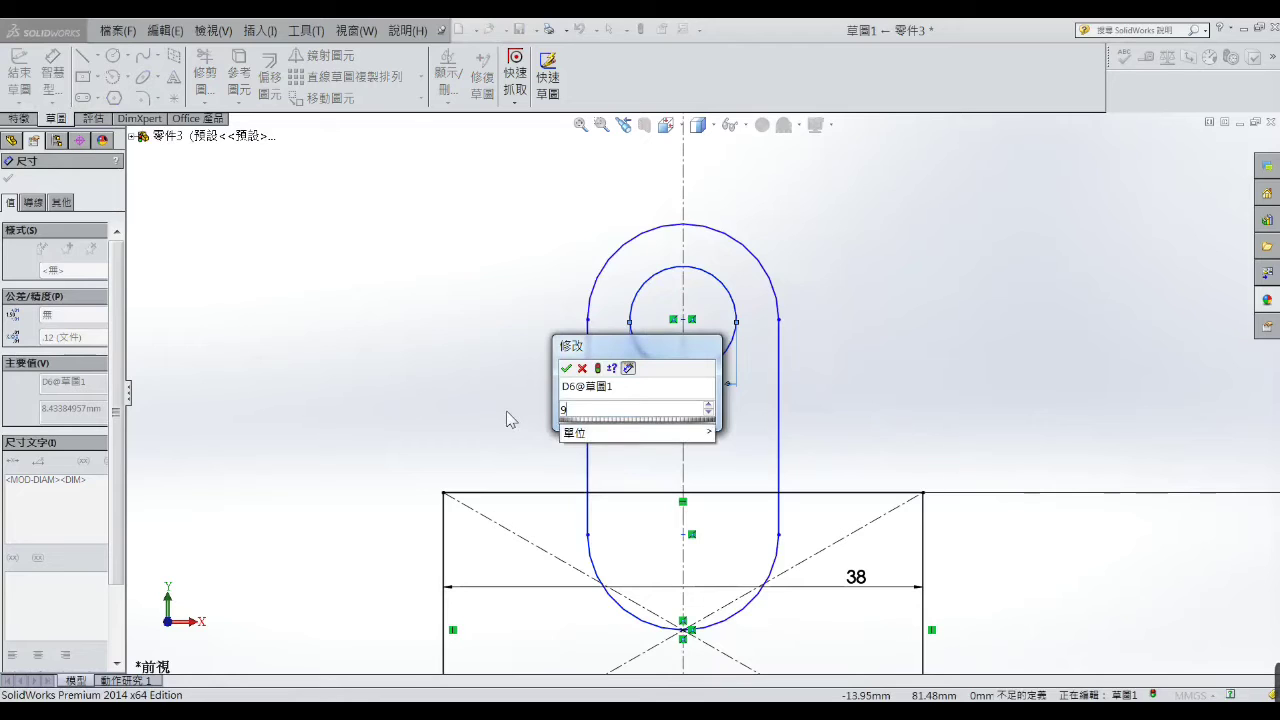
type(".5")
left_click(566, 368)
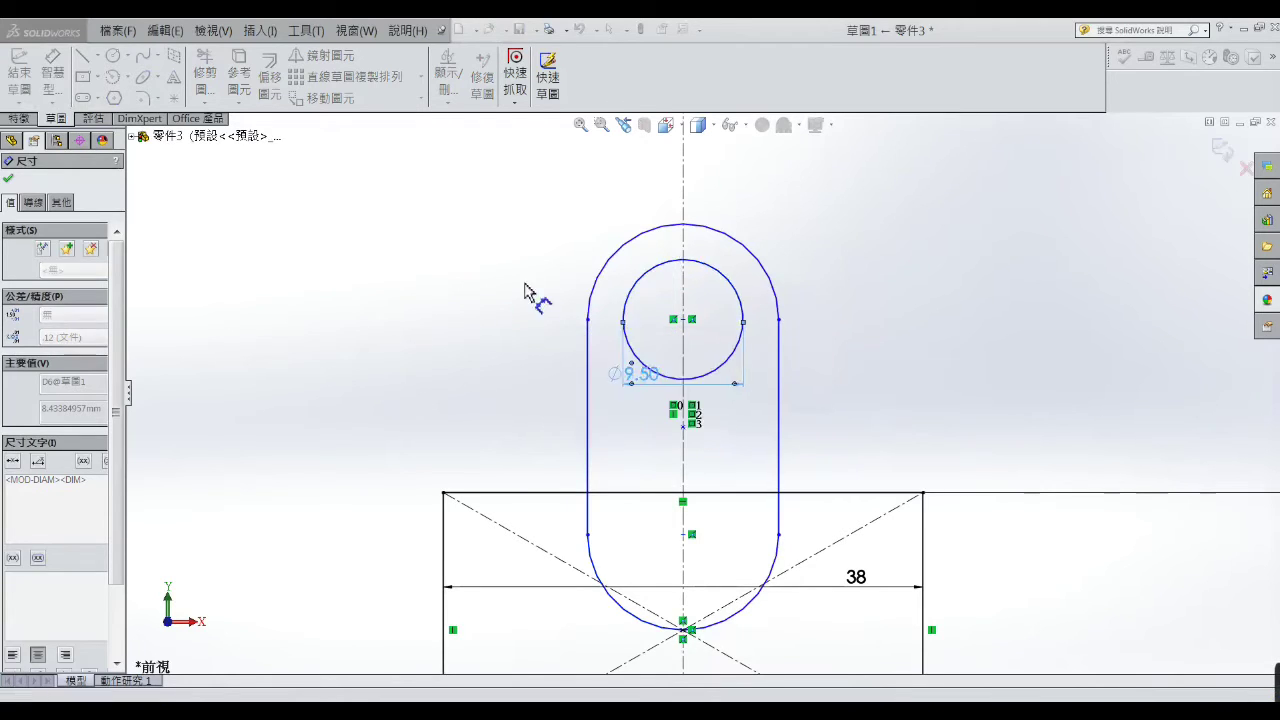
left_click(608, 262)
left_click(585, 240)
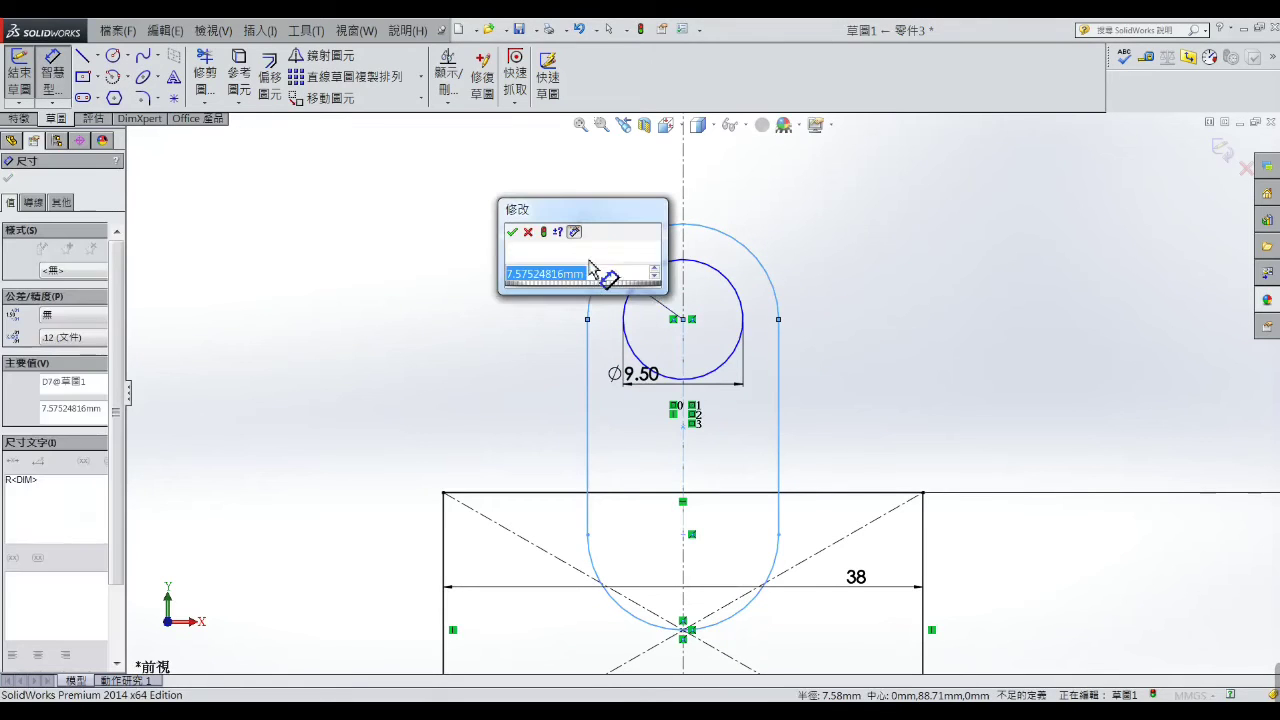
left_click_drag(578, 277, 506, 275)
type("10")
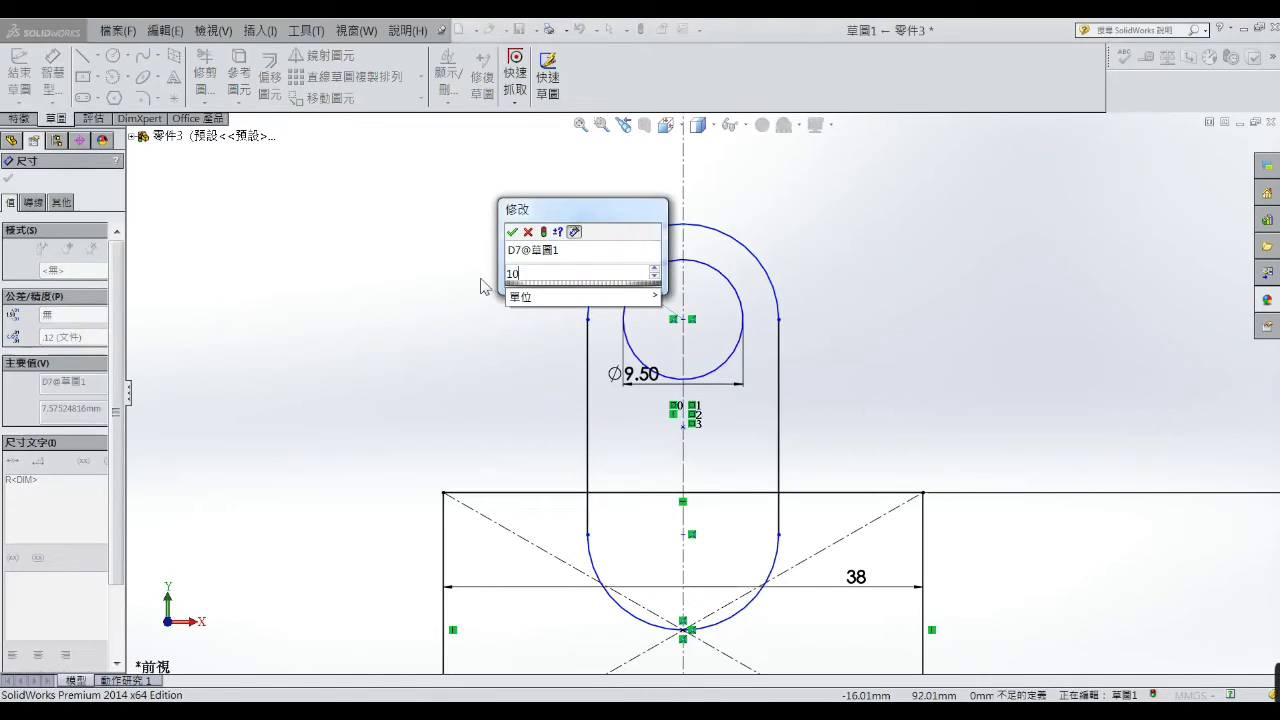
key("Return")
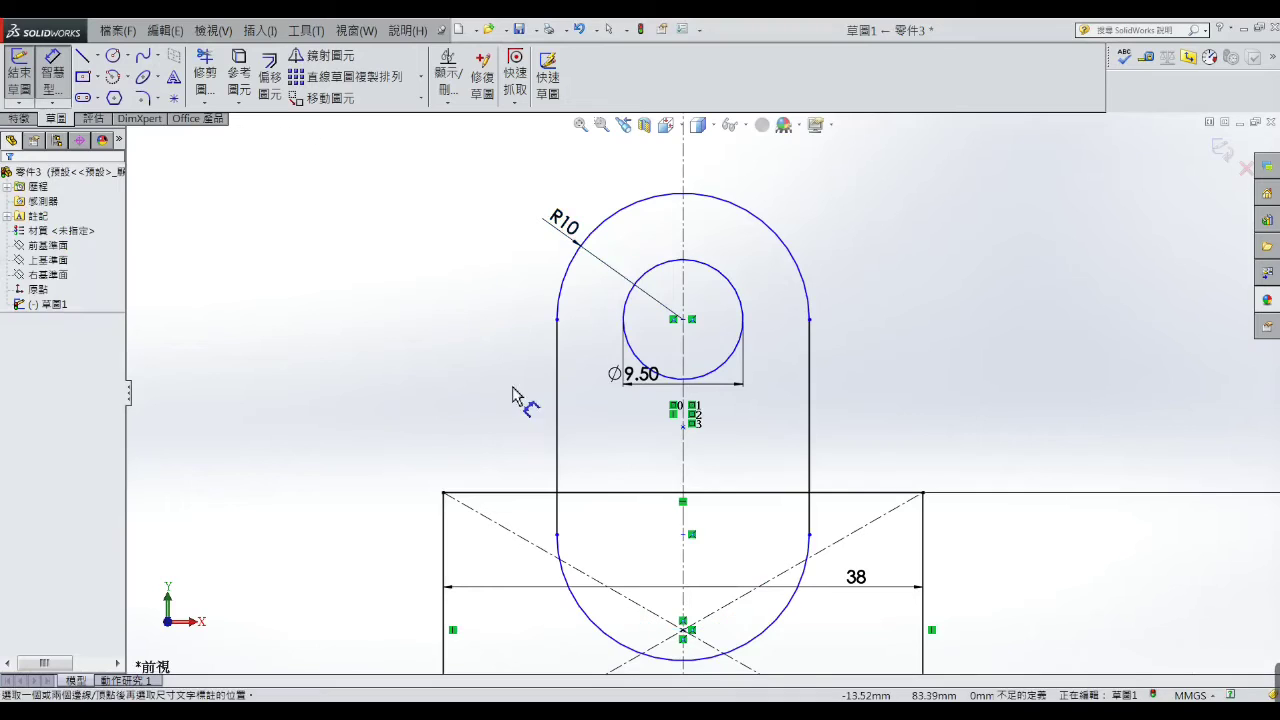
- Set the hole centre 25 above the rectangle's top edge and fit the sketch in view
scroll(666, 418, "up", 2)
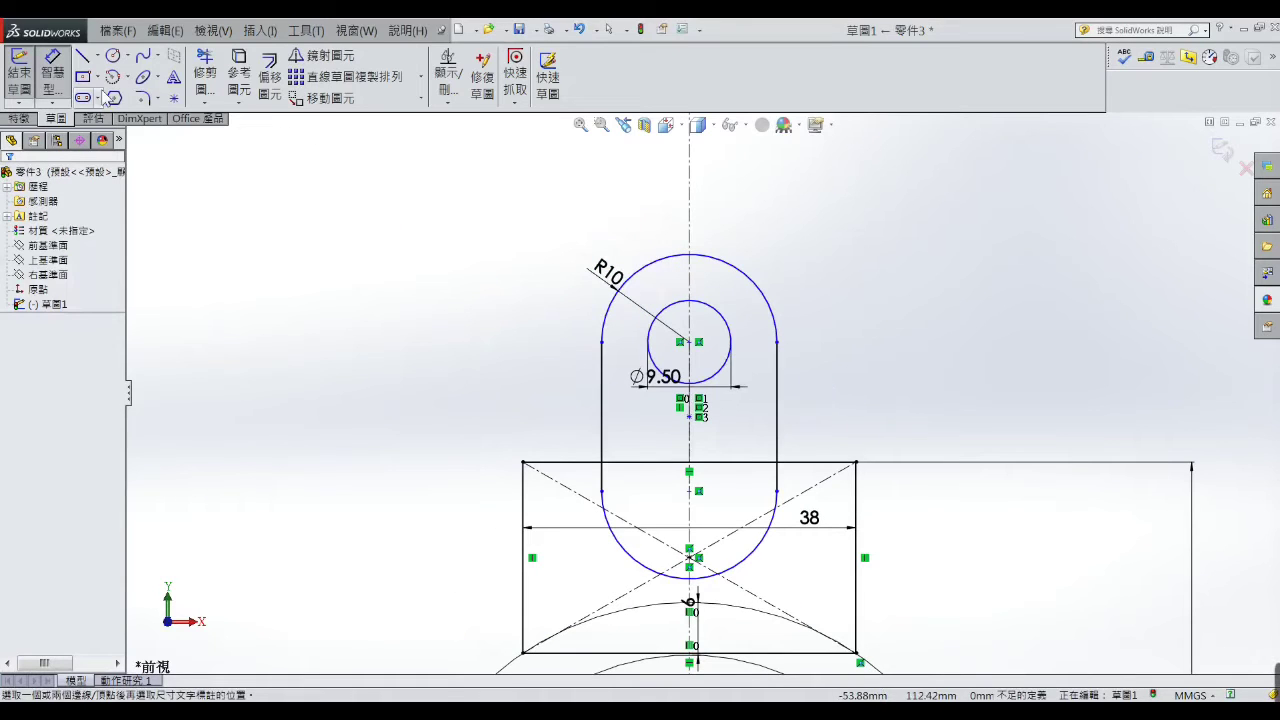
left_click(57, 82)
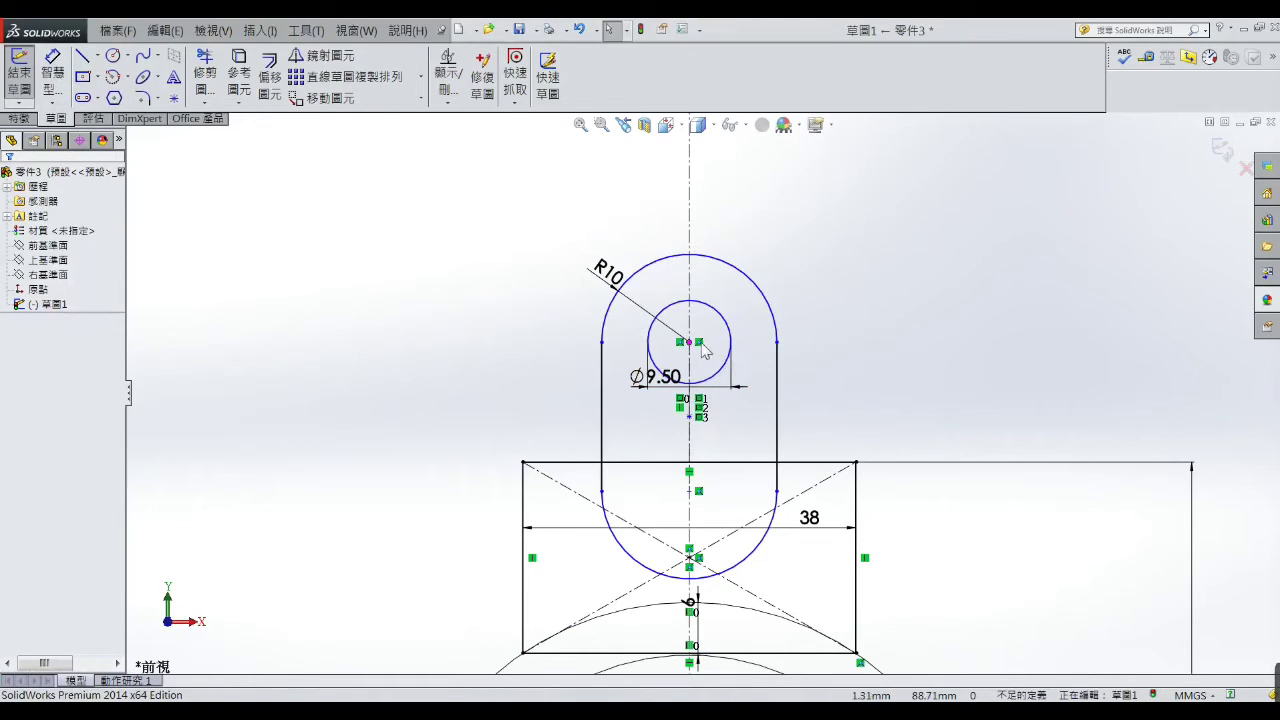
left_click(730, 343)
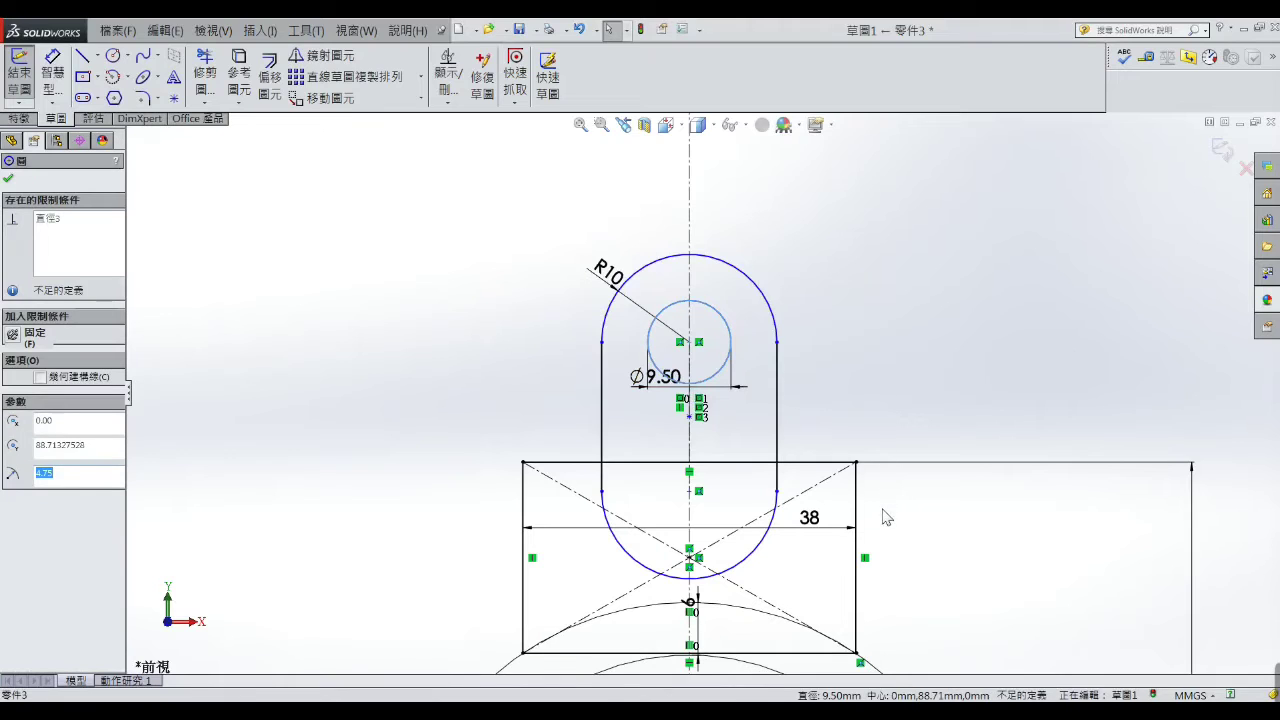
left_click(63, 85)
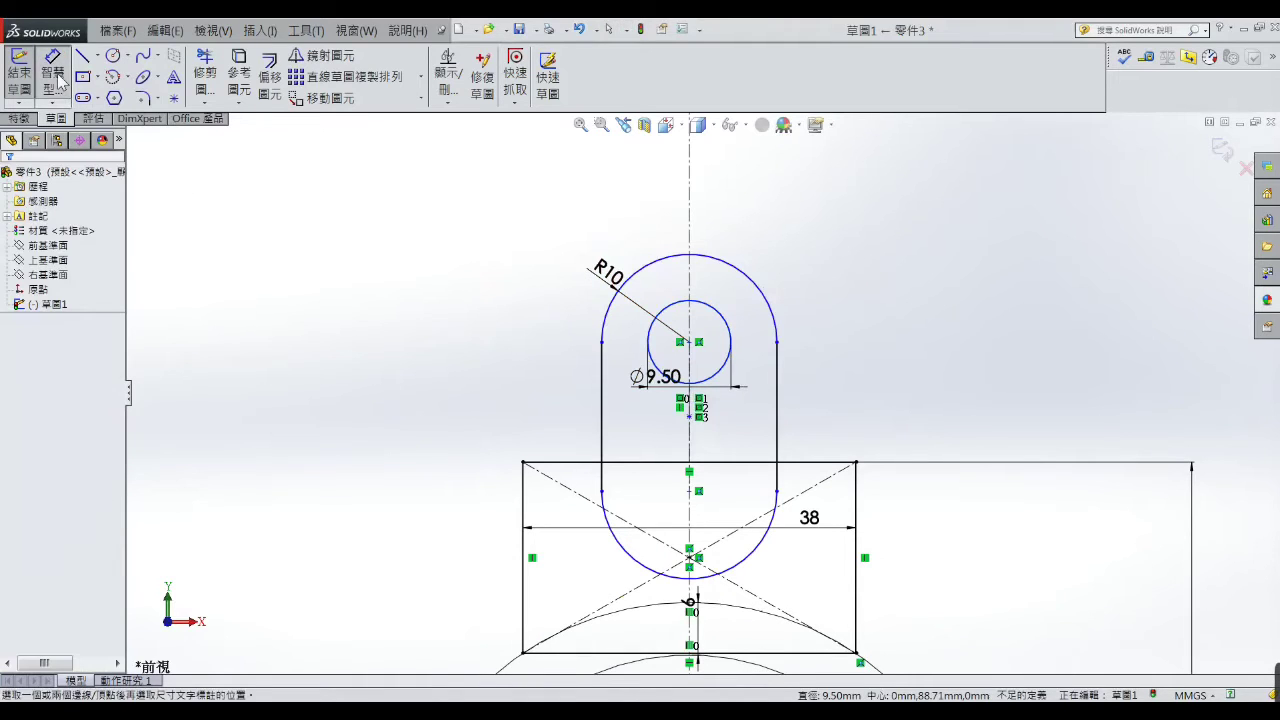
left_click(732, 341)
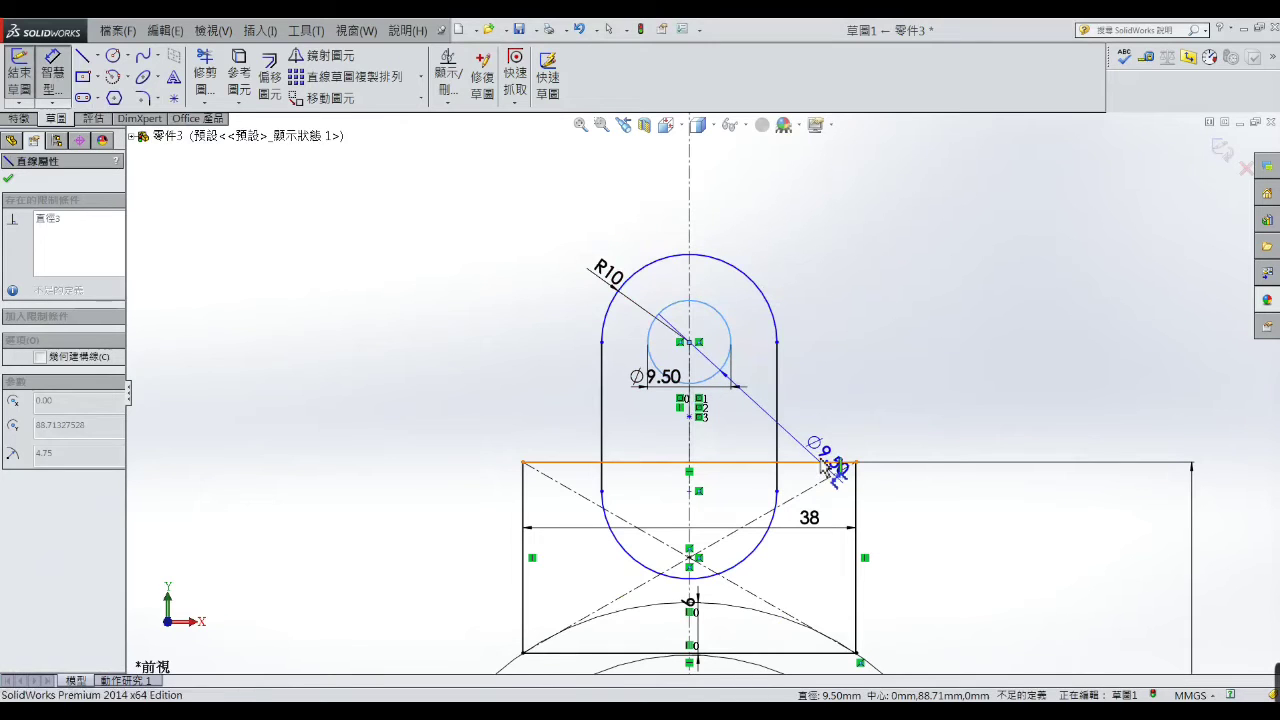
left_click(826, 464)
left_click(905, 400)
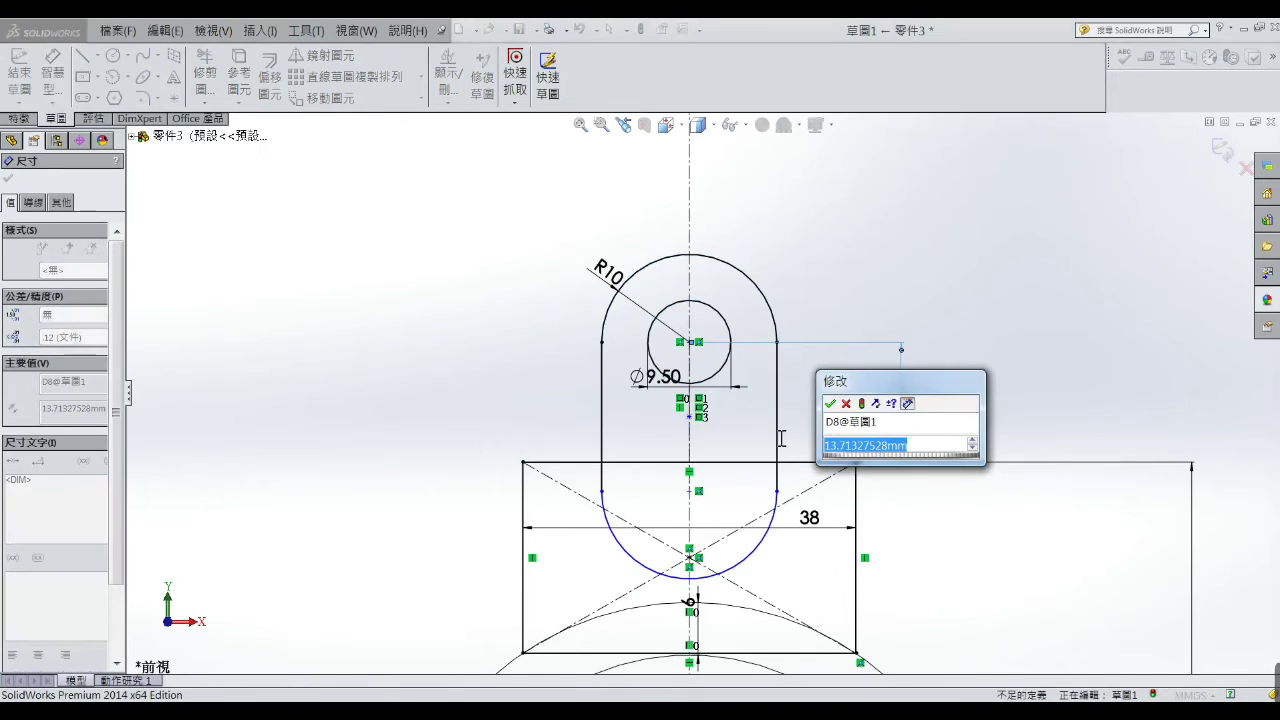
type("25")
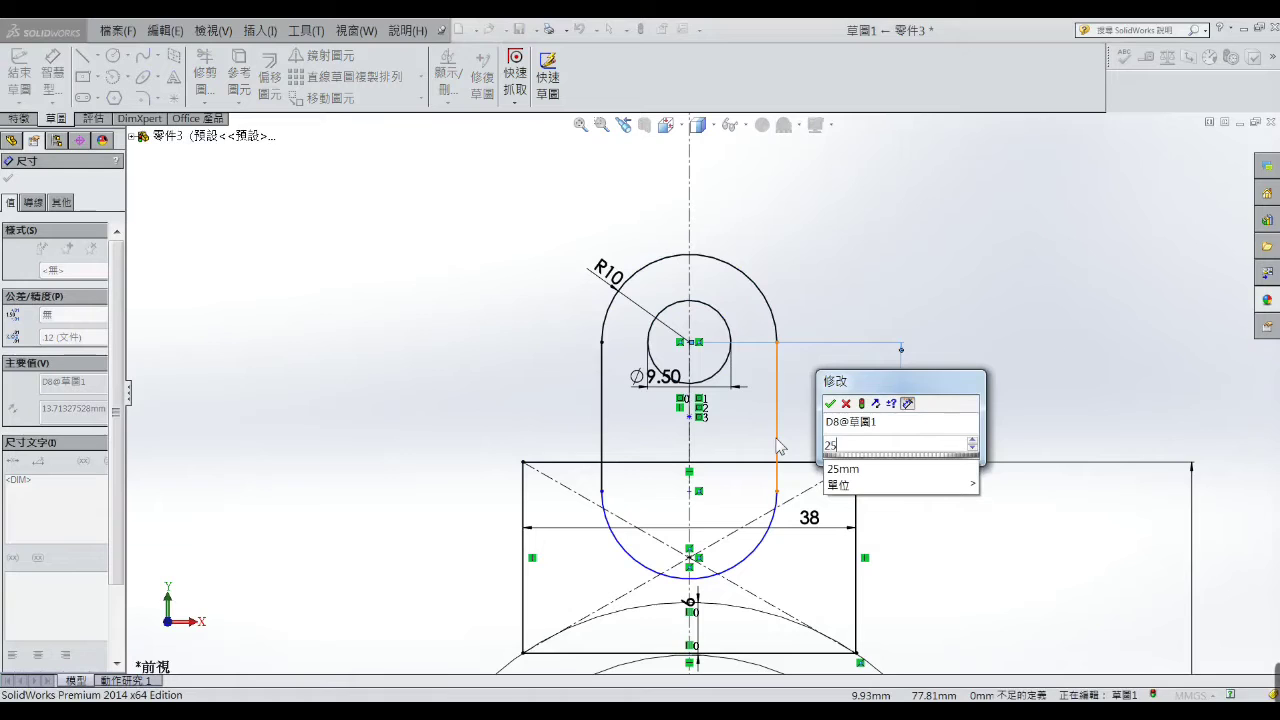
key("Return")
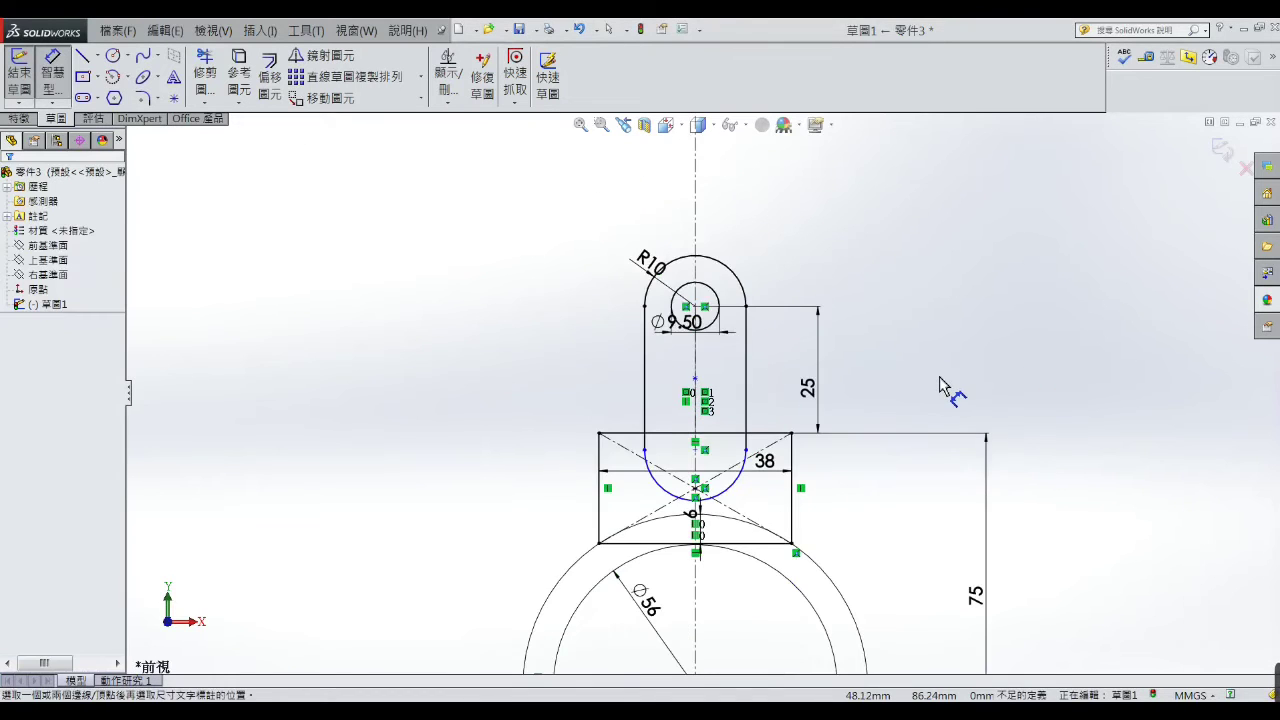
key("f")
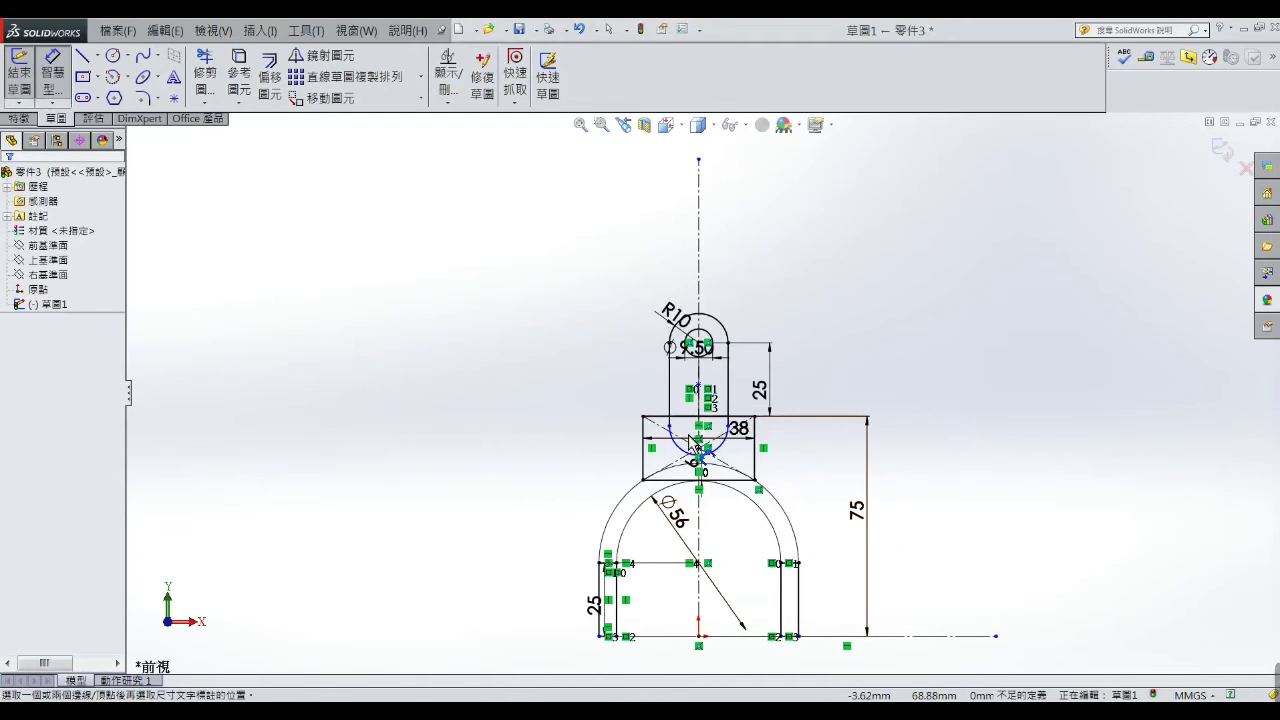
- Inspect the slot and whole sketch, nudging the slot upward by its centre point
scroll(665, 420, "down", 3)
scroll(660, 415, "down", 2)
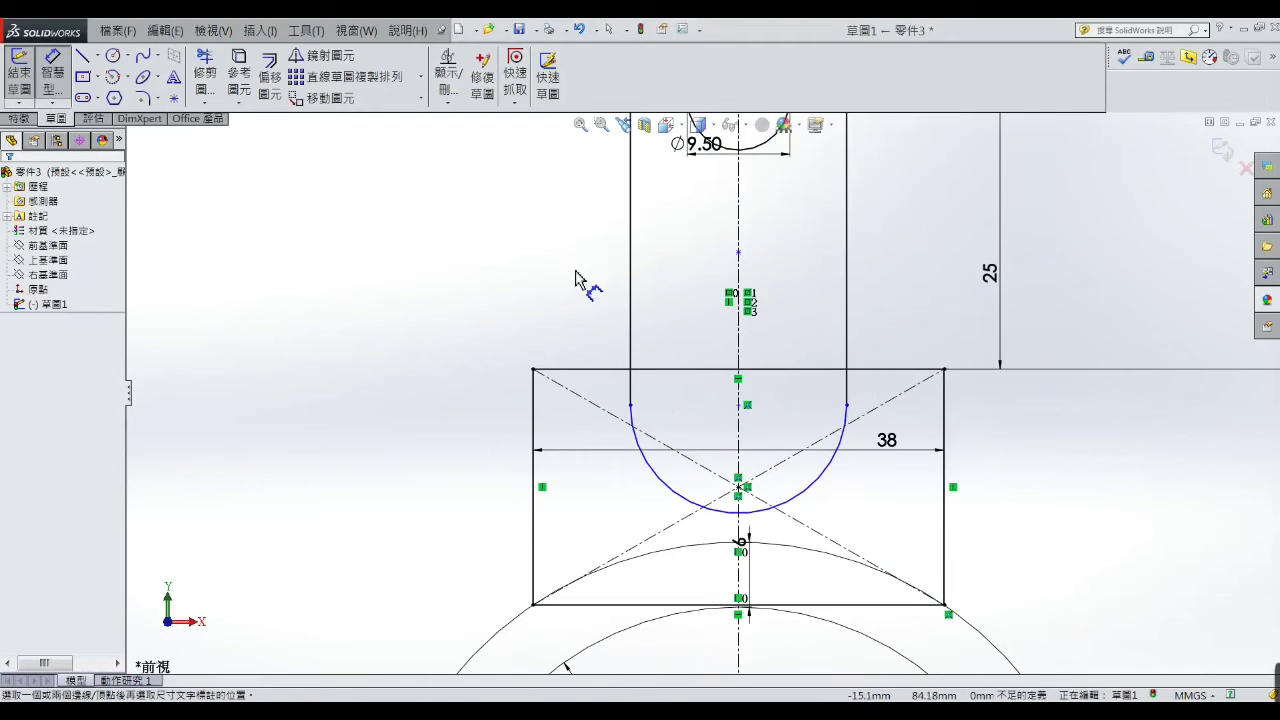
right_click(484, 230)
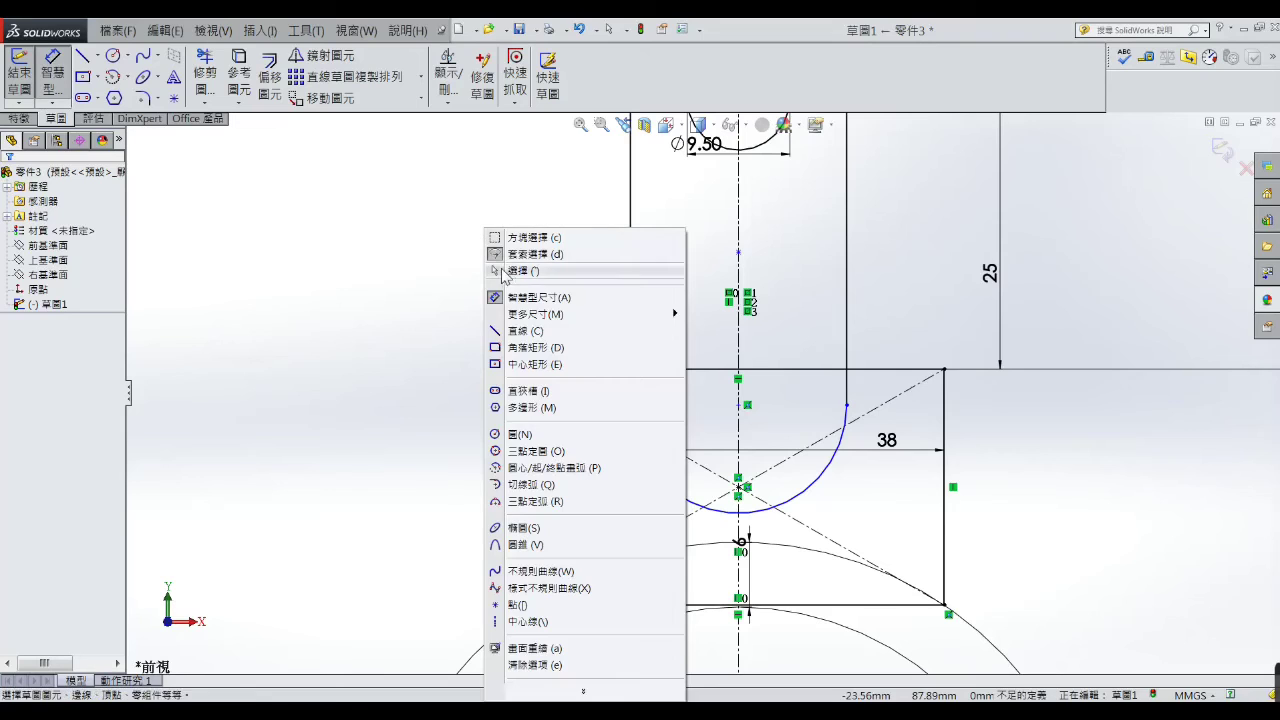
left_click(520, 271)
scroll(660, 415, "down", 3)
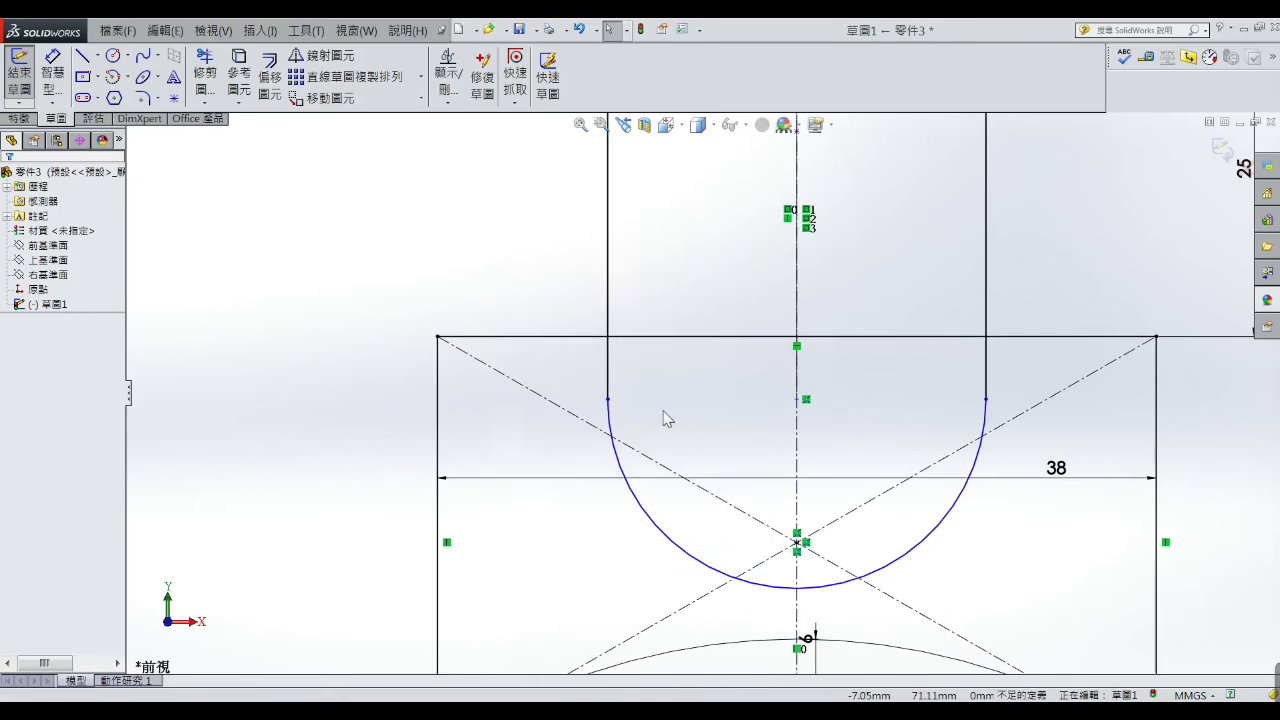
left_click(610, 398)
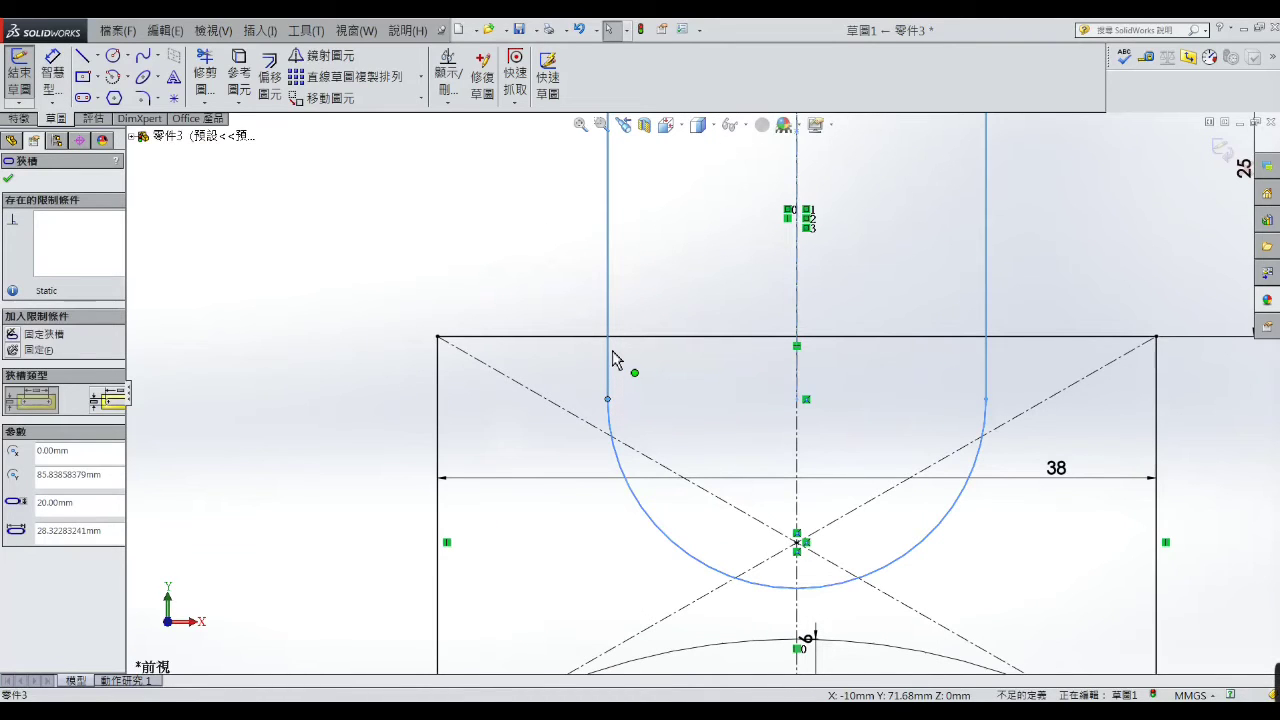
left_click(505, 285)
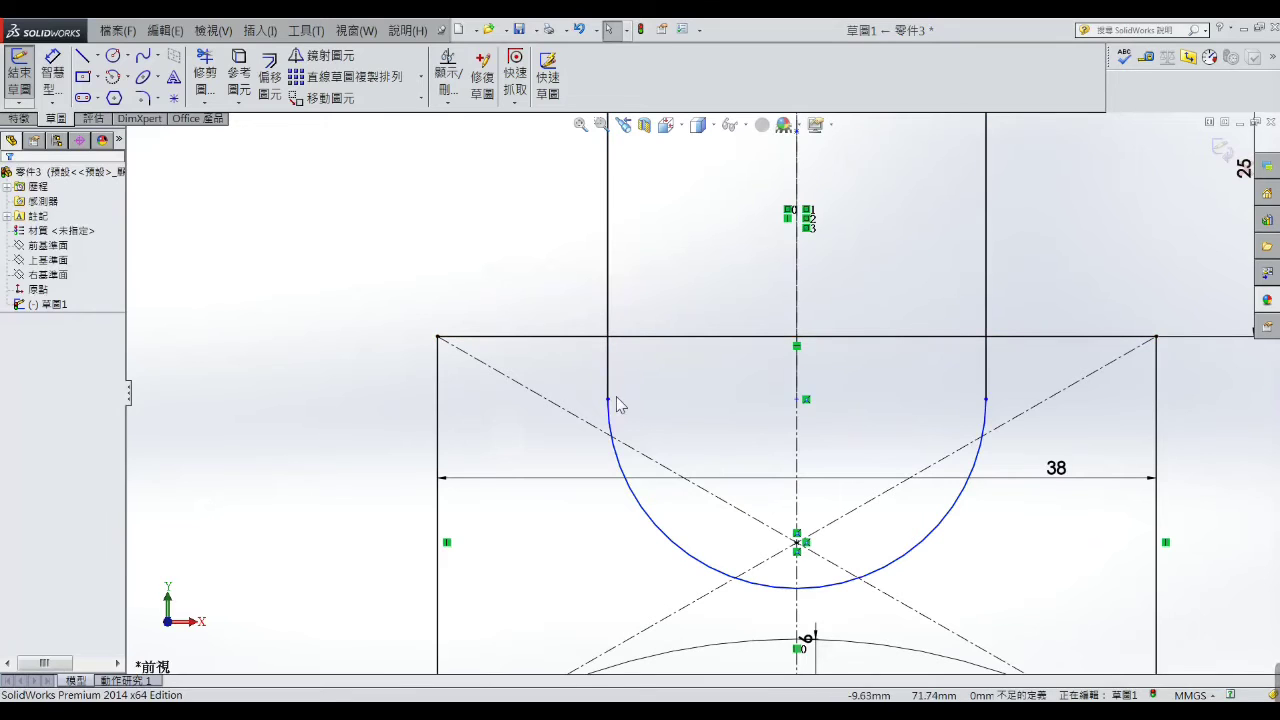
left_click_drag(797, 399, 802, 340)
key("f")
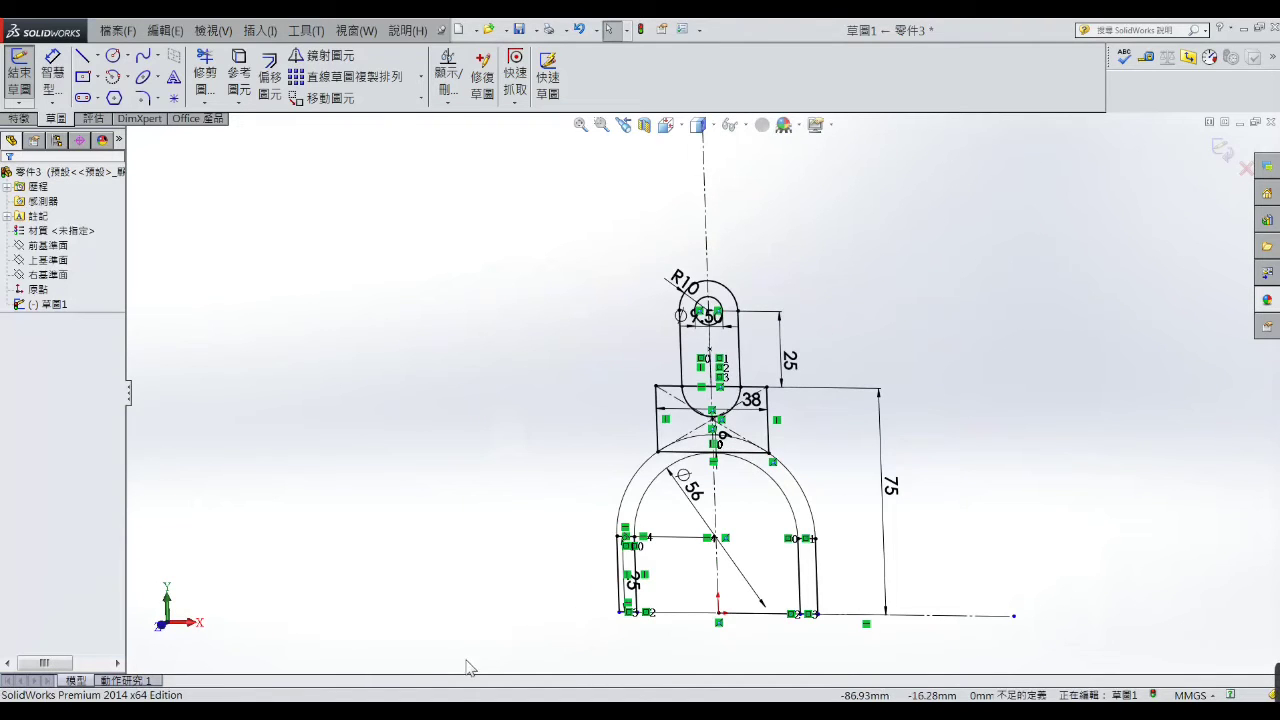
key("alt+Tab")
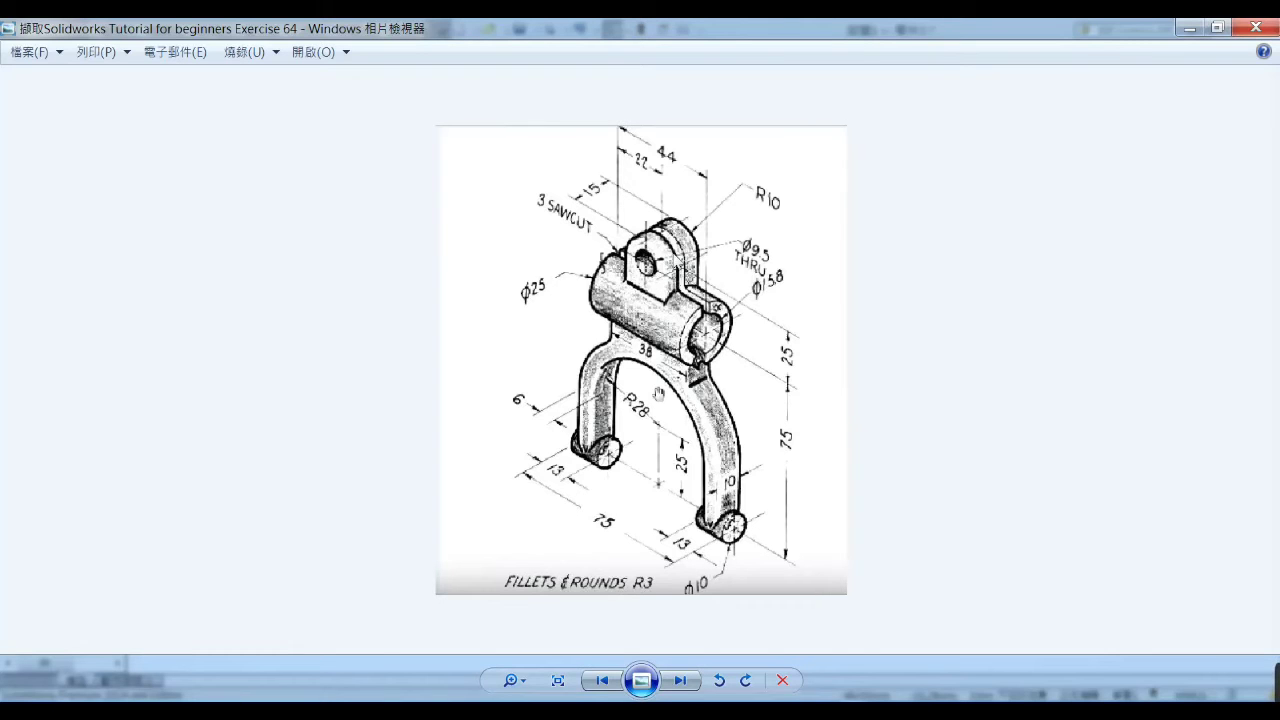
- Minimize the reference drawing to see the R10 slot and Ø9.50 hole above the block
left_click(1187, 30)
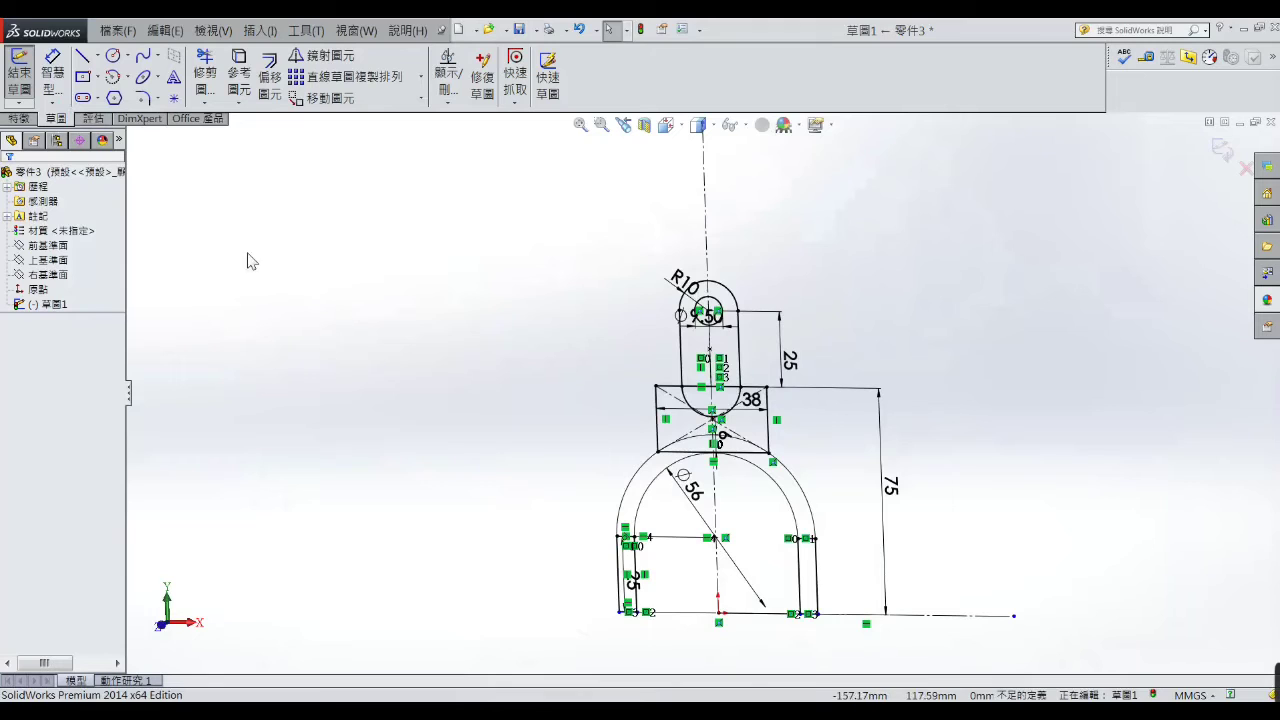
- Extrude the arch, rectangle and slot regions with a Mid Plane end condition
left_click(27, 118)
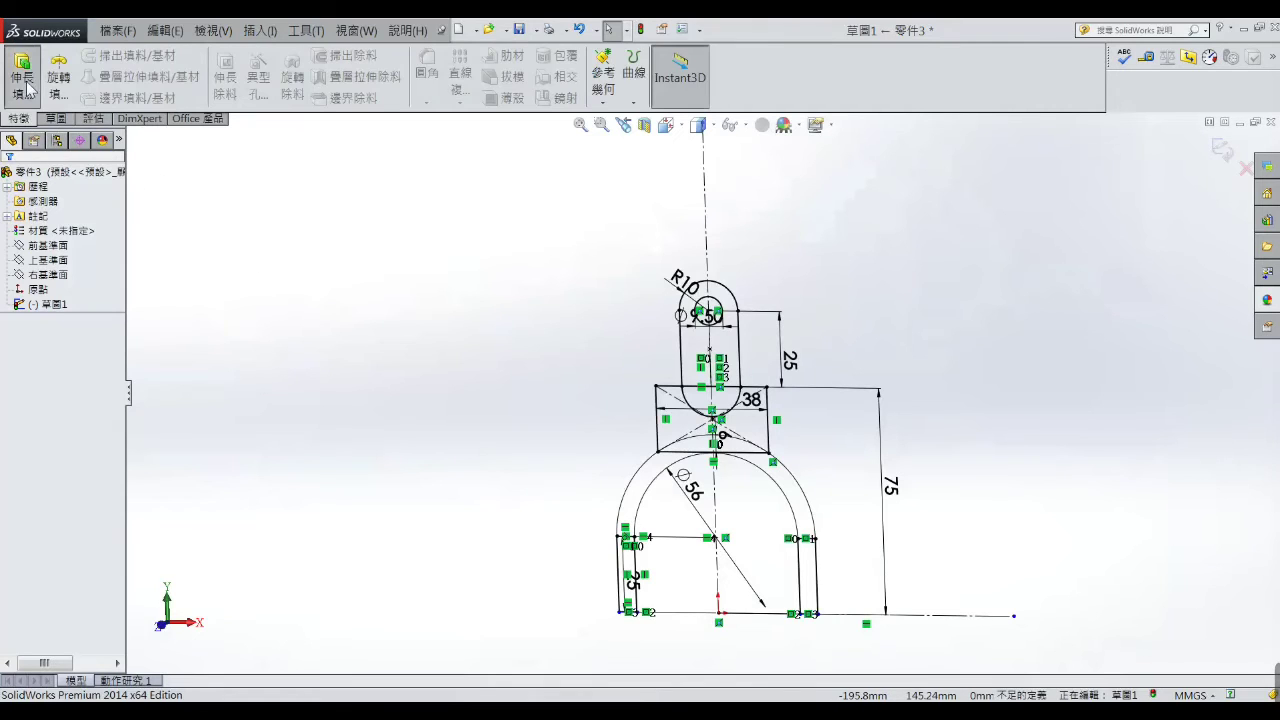
left_click(20, 75)
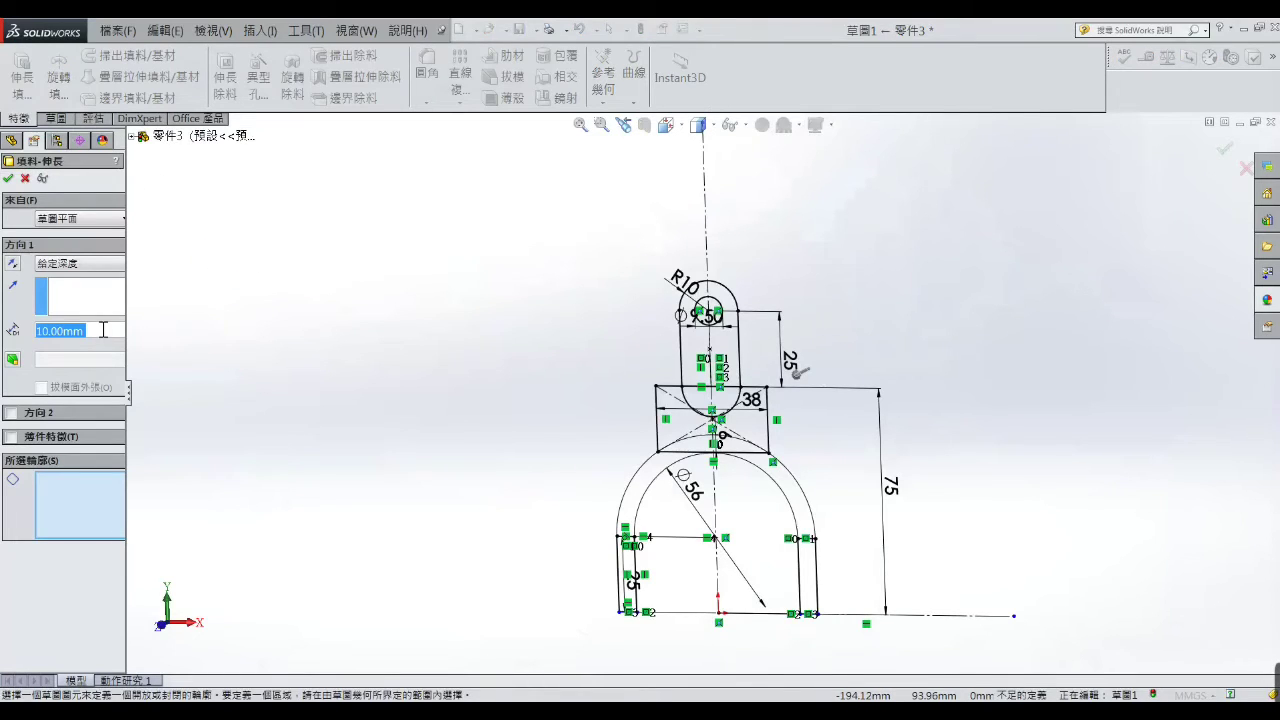
left_click(637, 494)
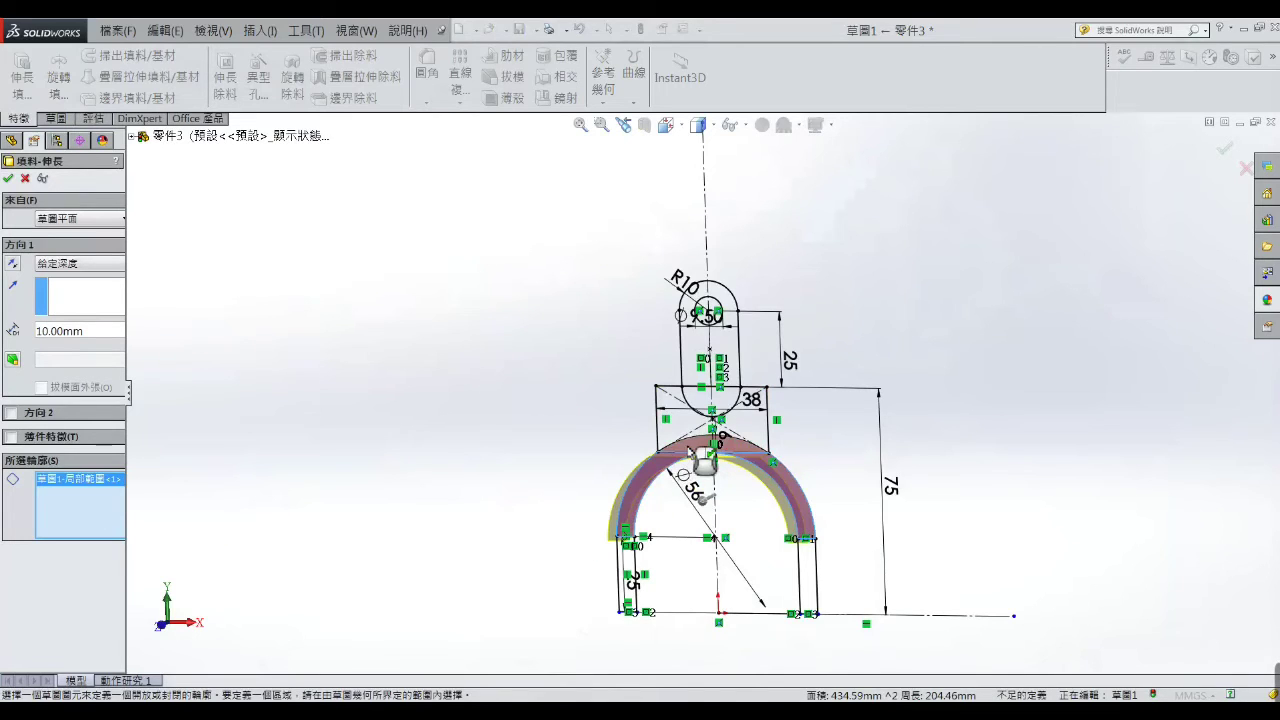
left_click(684, 430)
left_click(684, 430)
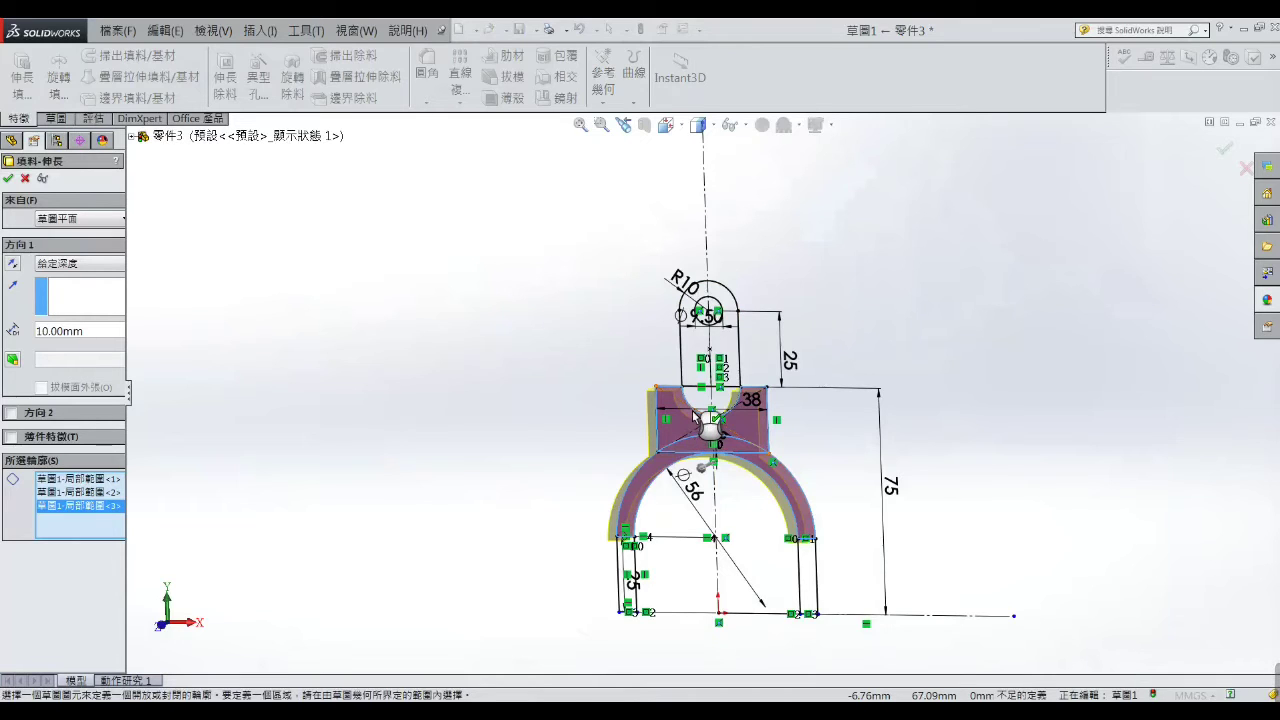
left_click(116, 268)
left_click(116, 340)
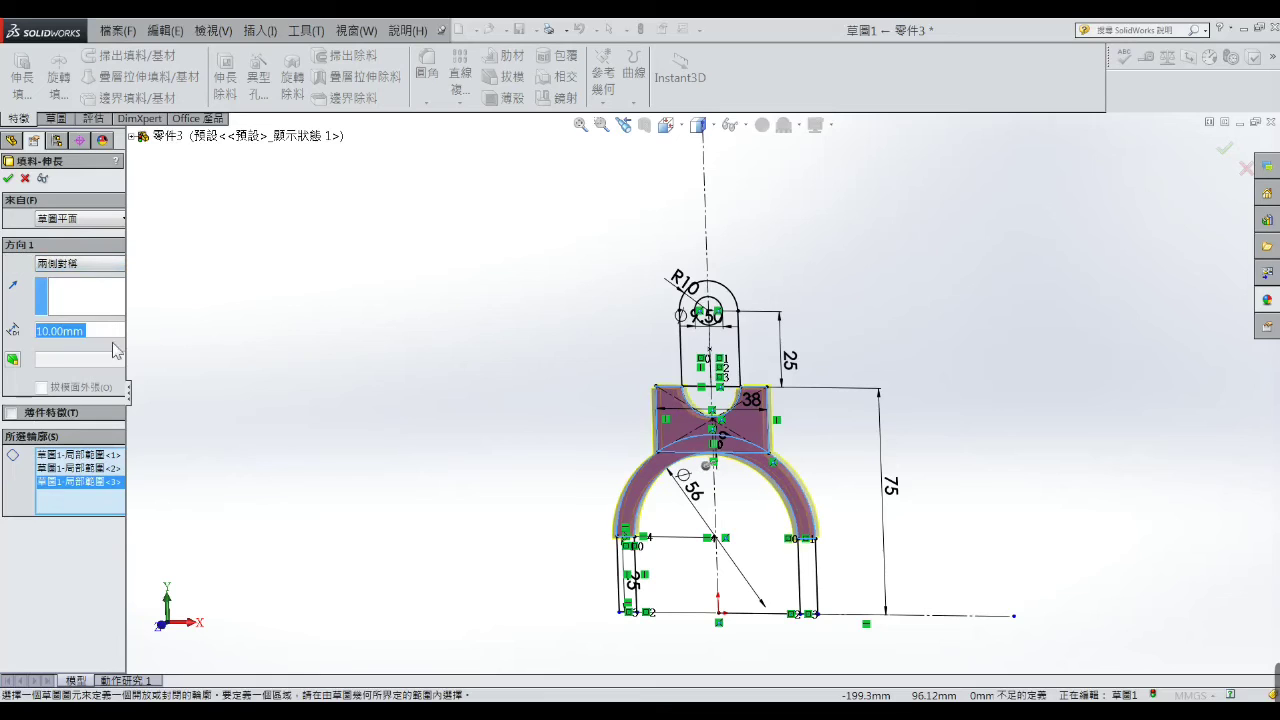
- Add both leg regions and the top region, then confirm the 10 mm mid-plane extrusion
scroll(650, 575, "down", 2)
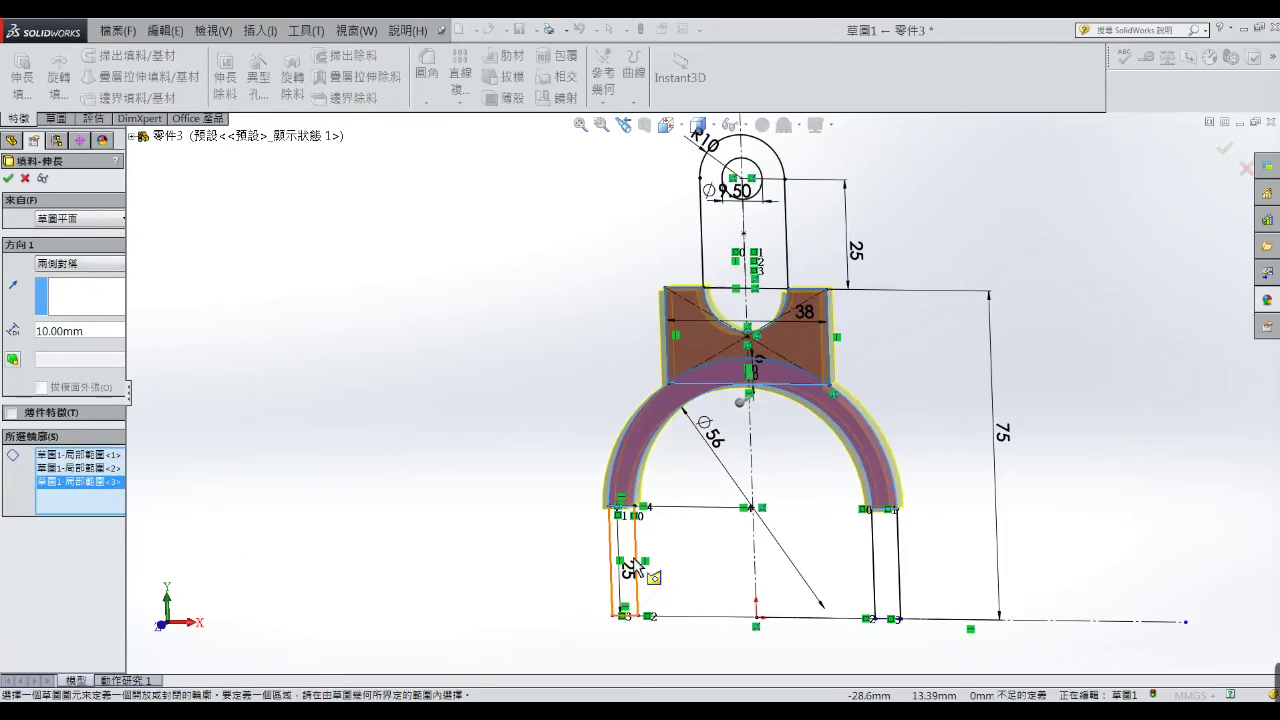
left_click(631, 555)
left_click(887, 580)
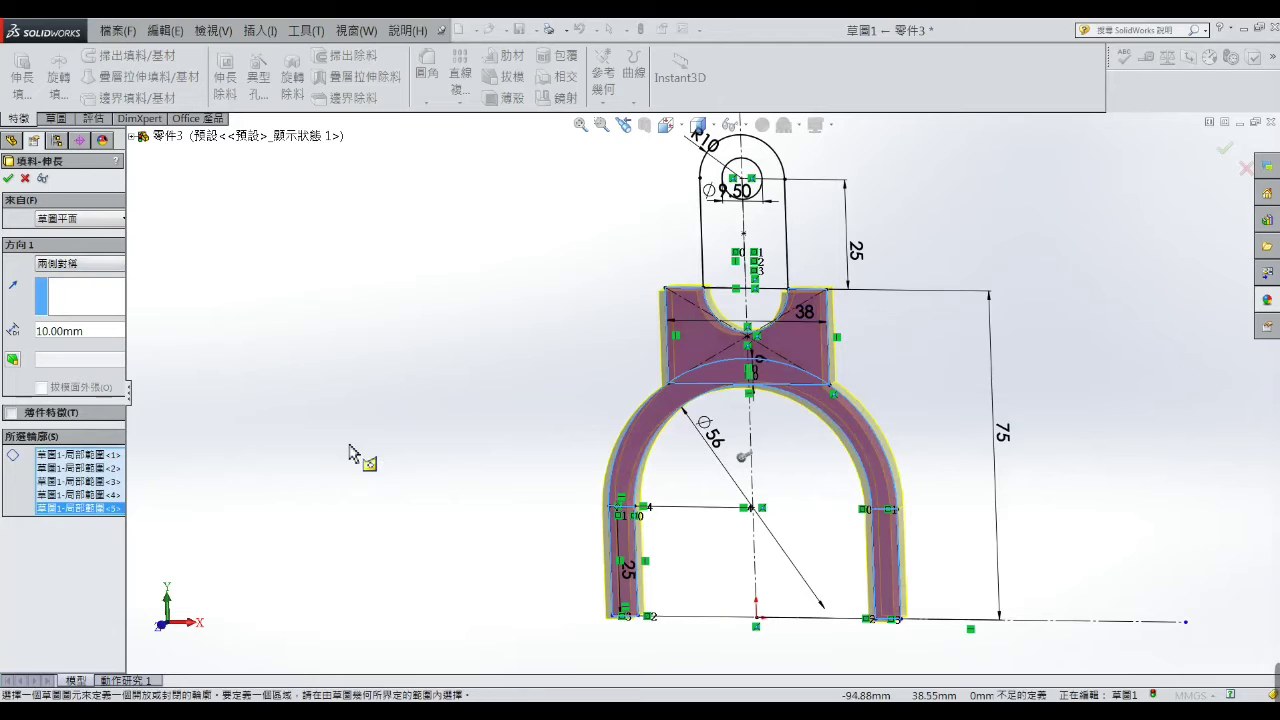
left_click(743, 306)
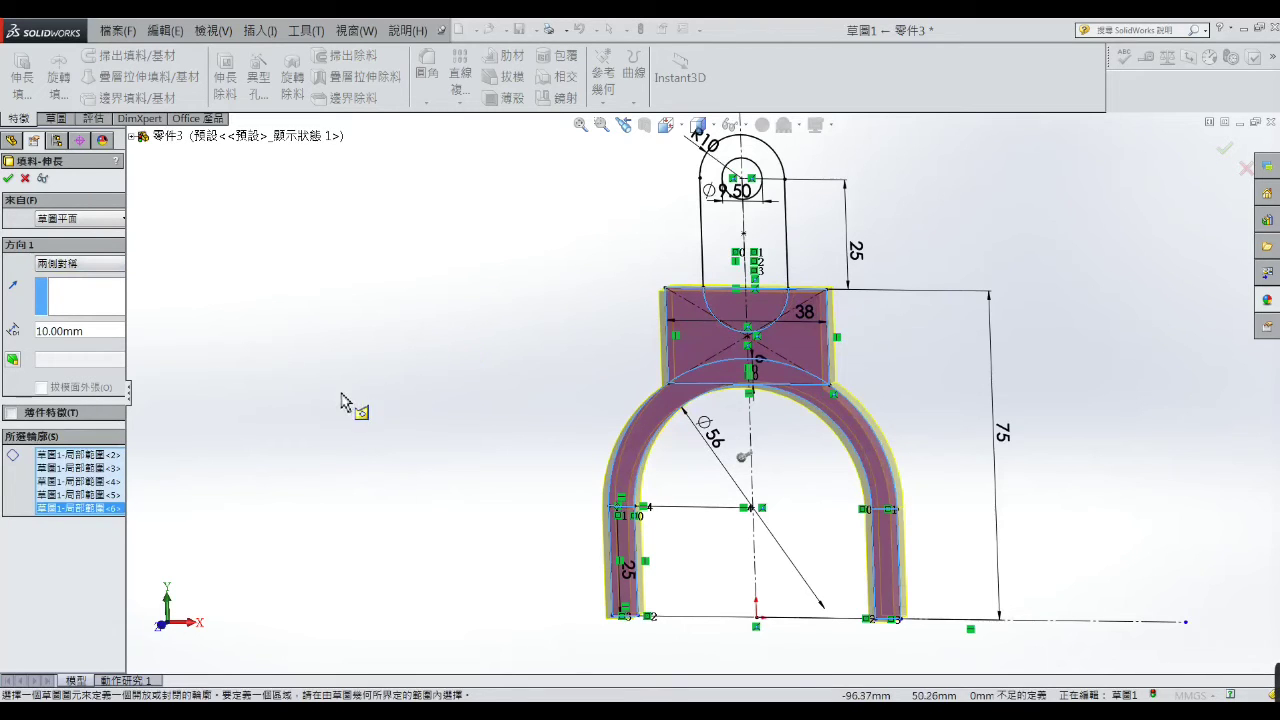
mouse_move(343, 418)
middle_mouse_down()
mouse_move(298, 397)
mouse_move(276, 414)
middle_mouse_up()
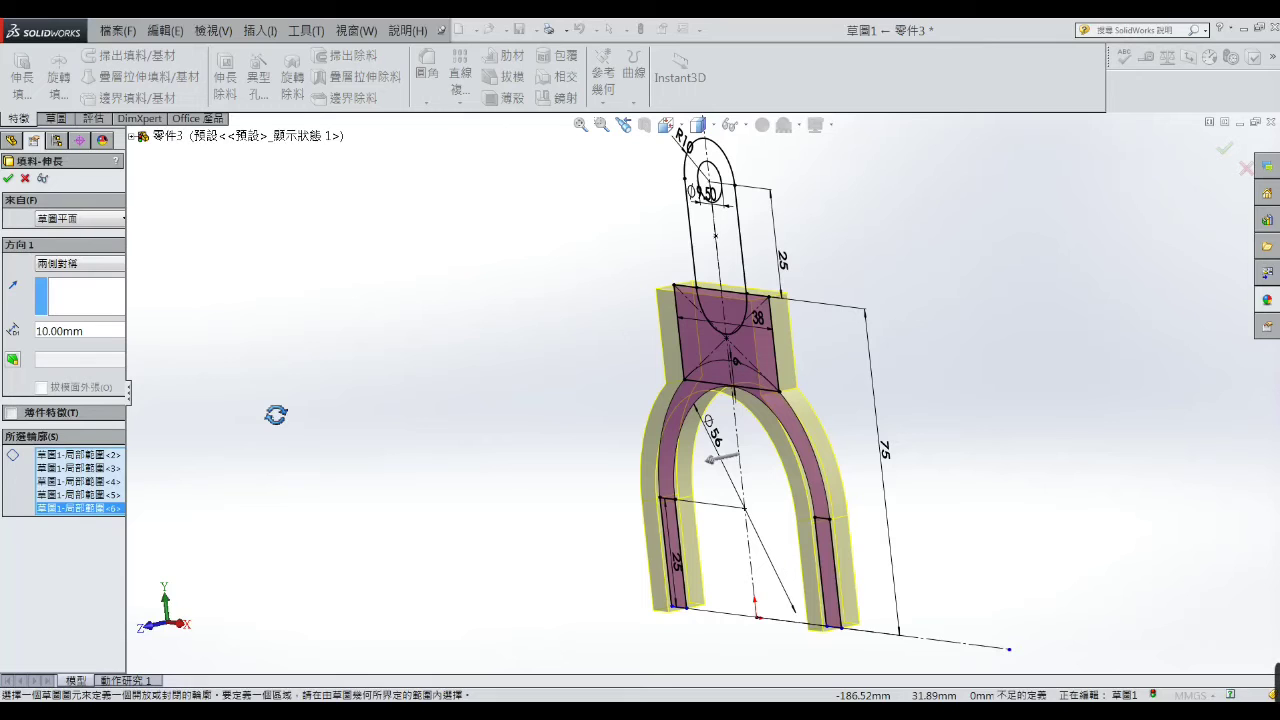
middle_click_drag(276, 416, 277, 412)
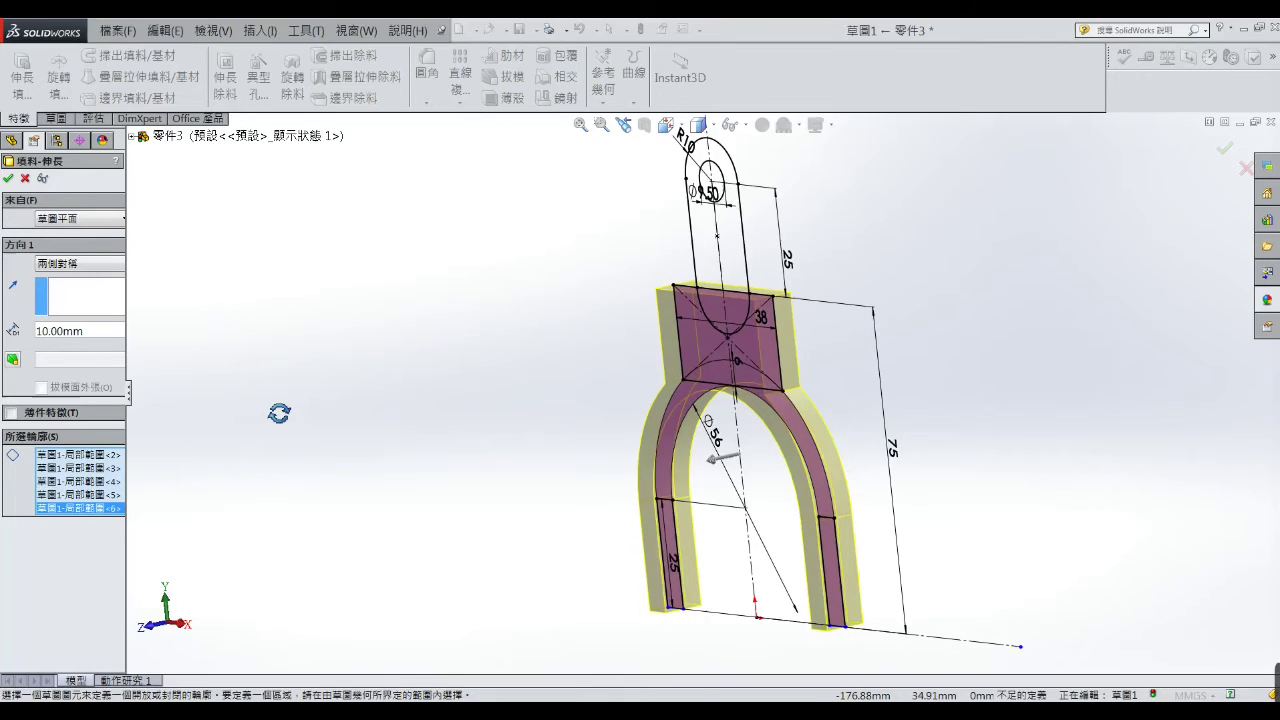
left_click(8, 178)
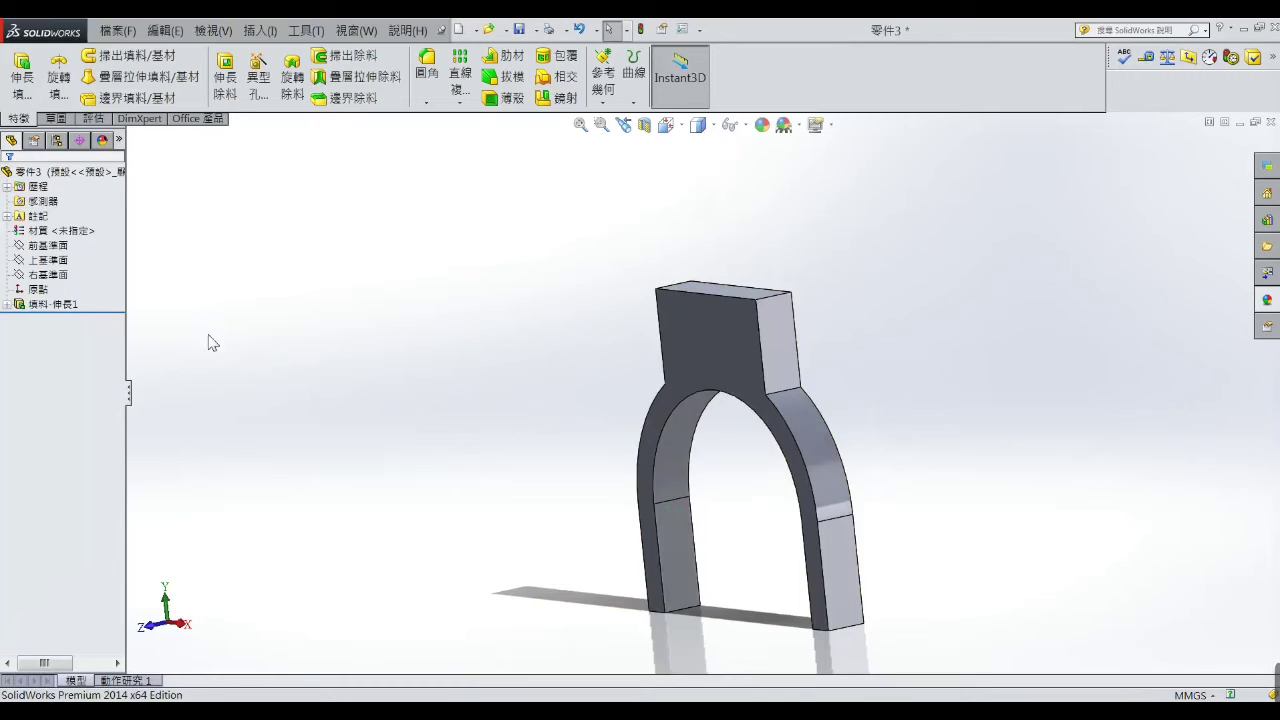
- Create Sketch2 on the Front Plane by converting Sketch1's lug outline and hole, ready to extrude
left_click(48, 245)
left_click(72, 226)
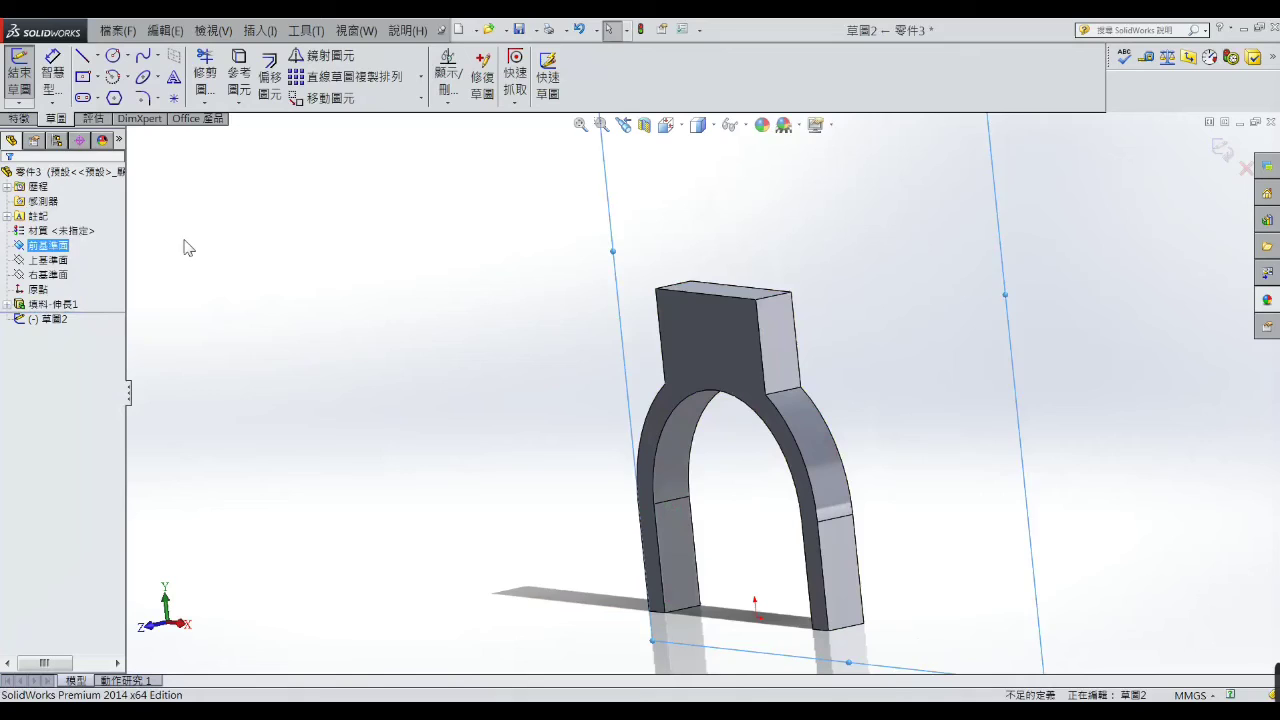
left_click(7, 304)
left_click(60, 318)
left_click(66, 304)
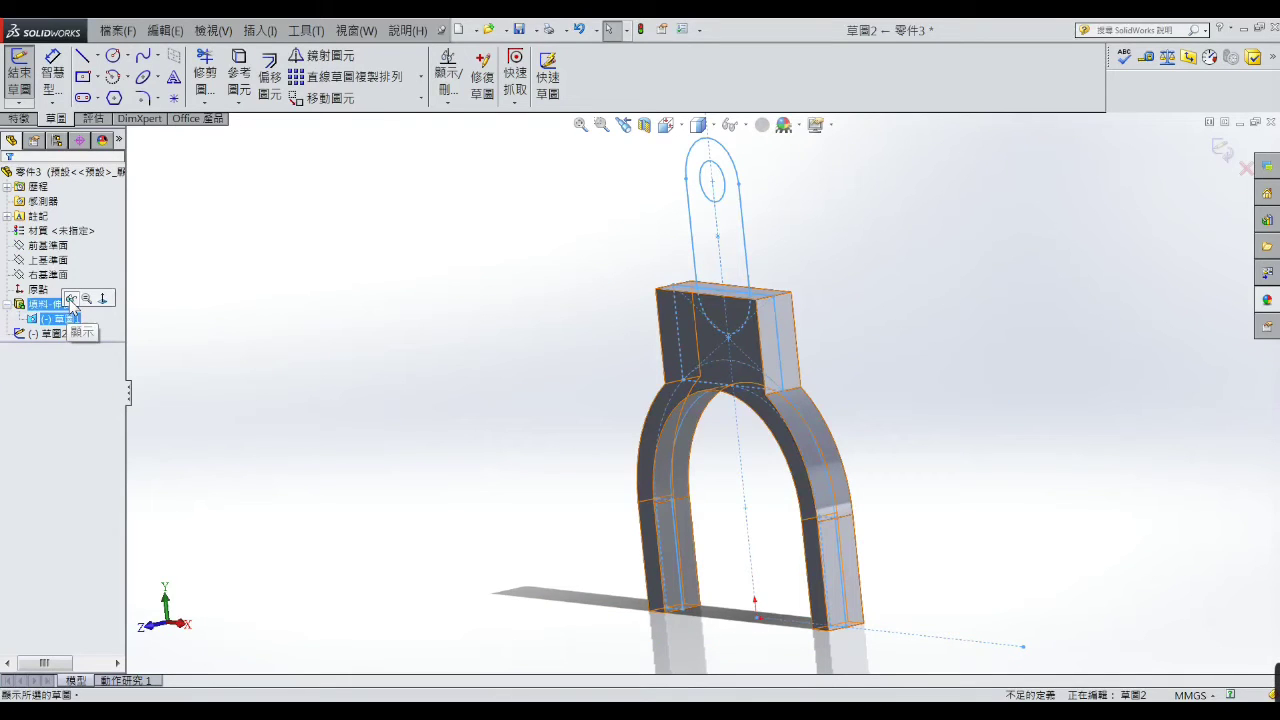
left_click(71, 300)
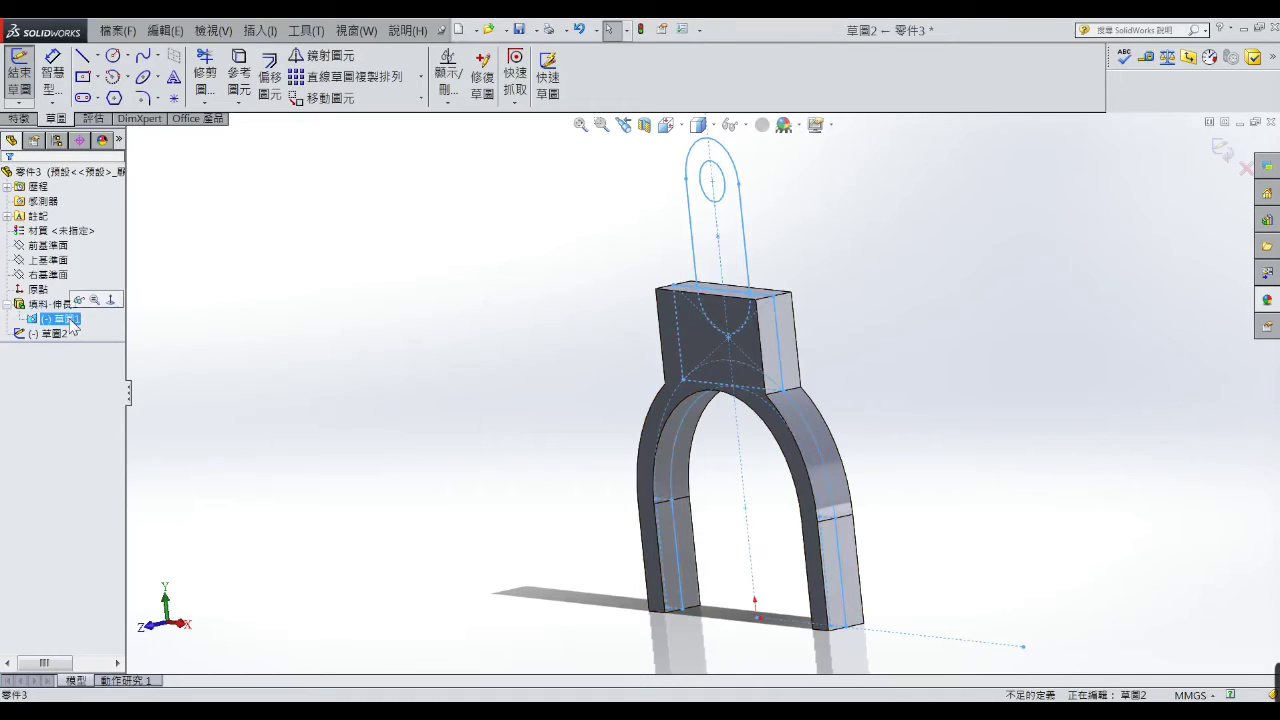
left_click(238, 72)
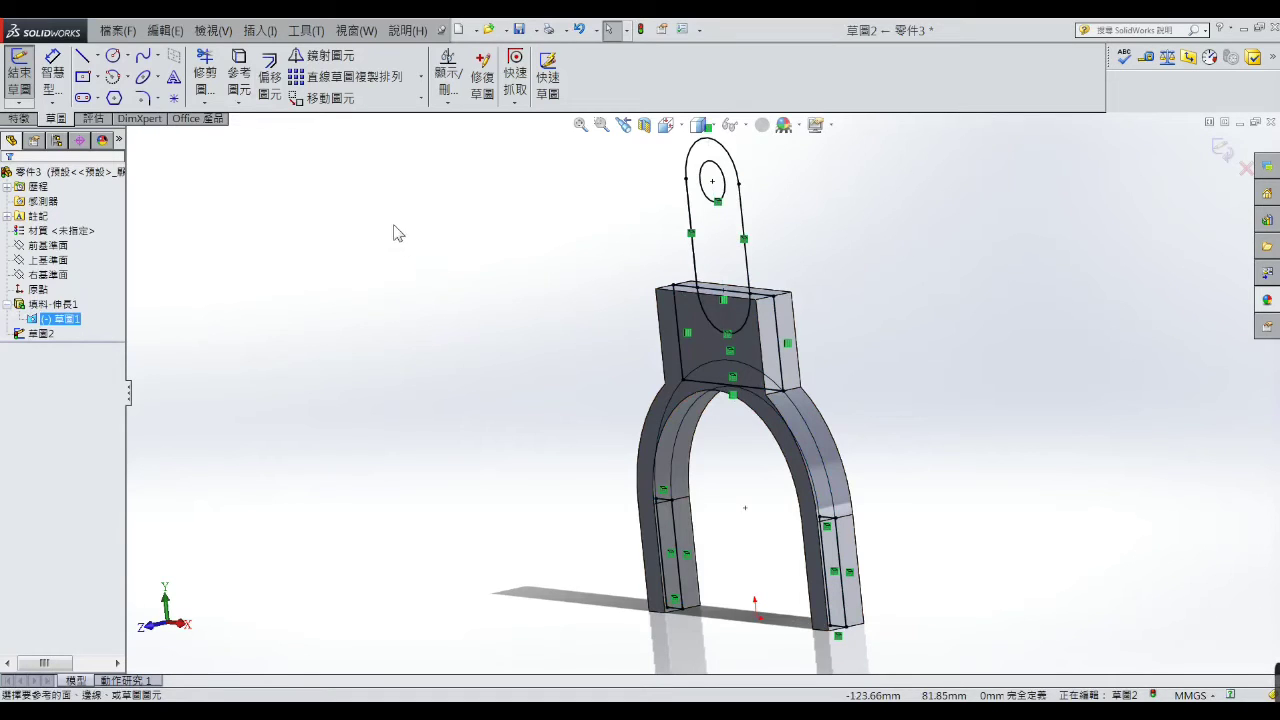
left_click(20, 118)
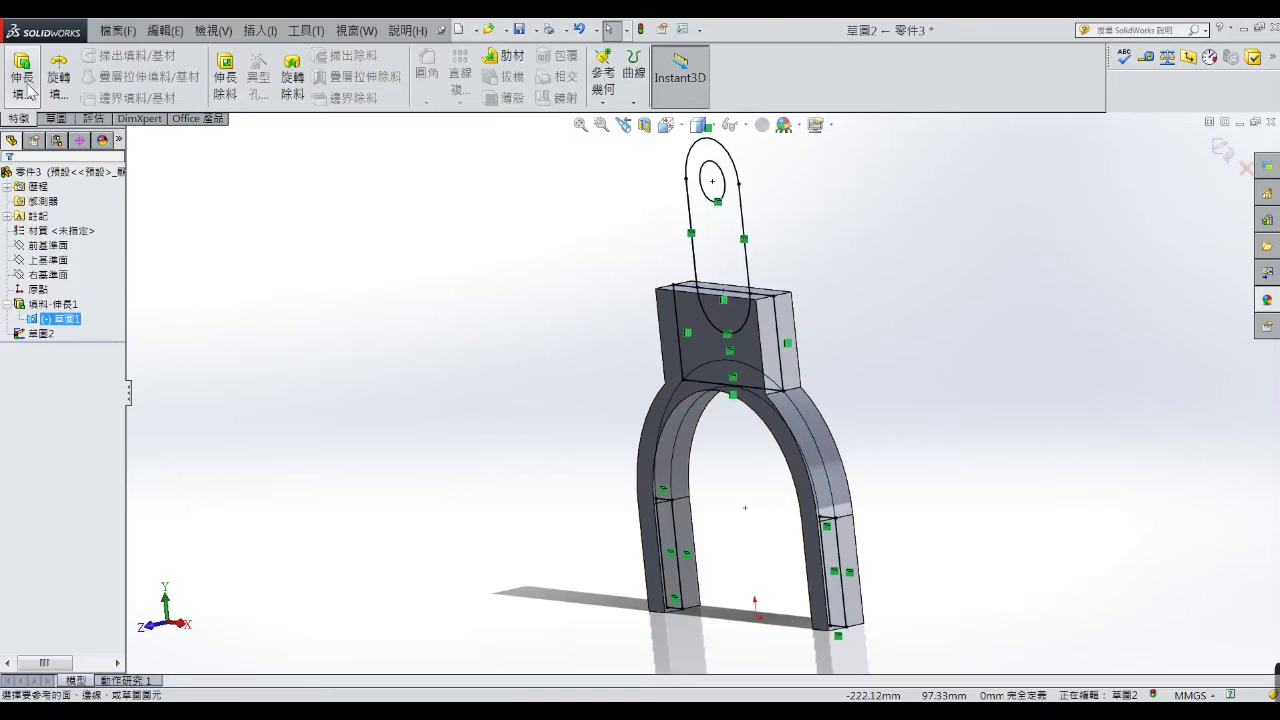
left_click(28, 92)
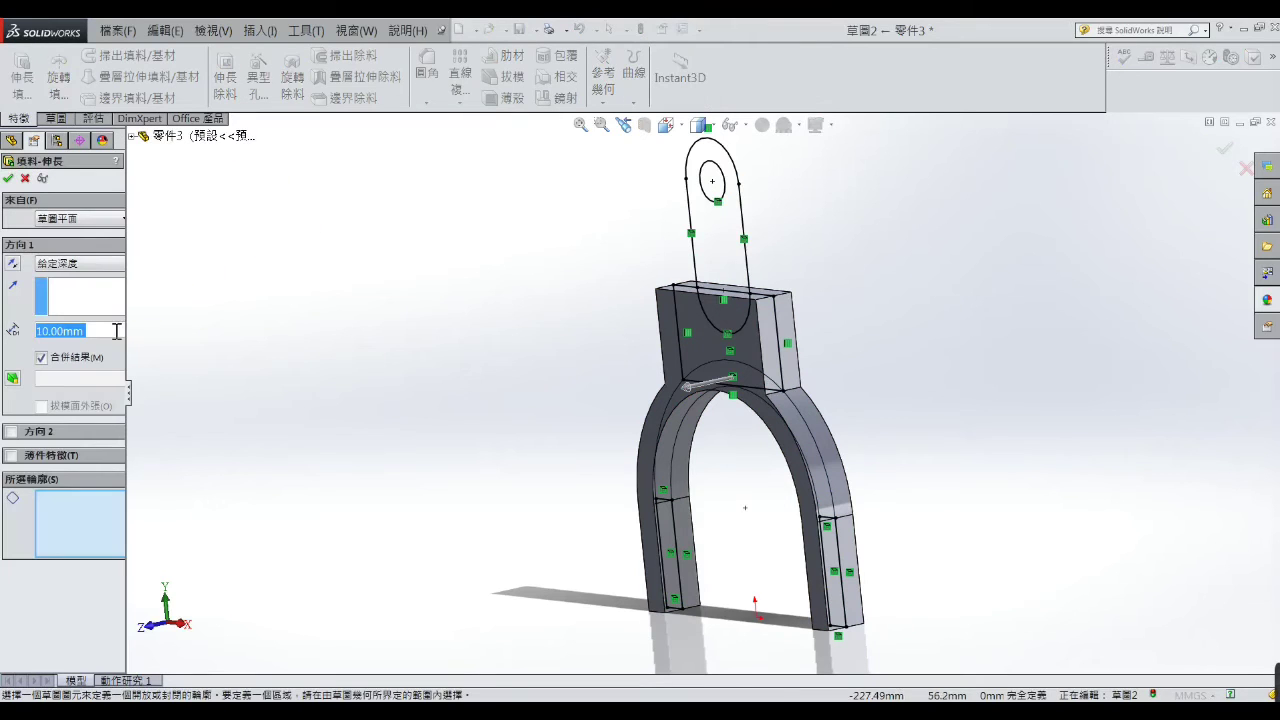
- Extrude the upper lug loop 15 mm with a Mid Plane end condition
type("1")
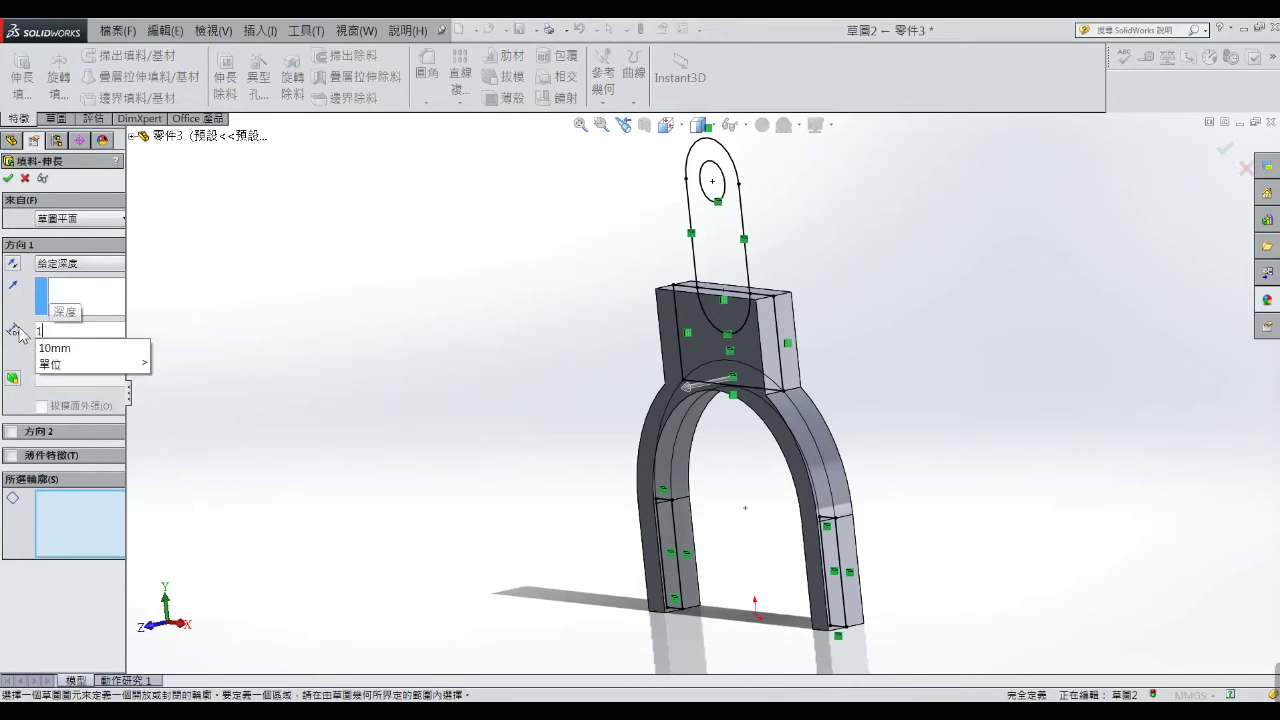
type("5")
left_click(120, 264)
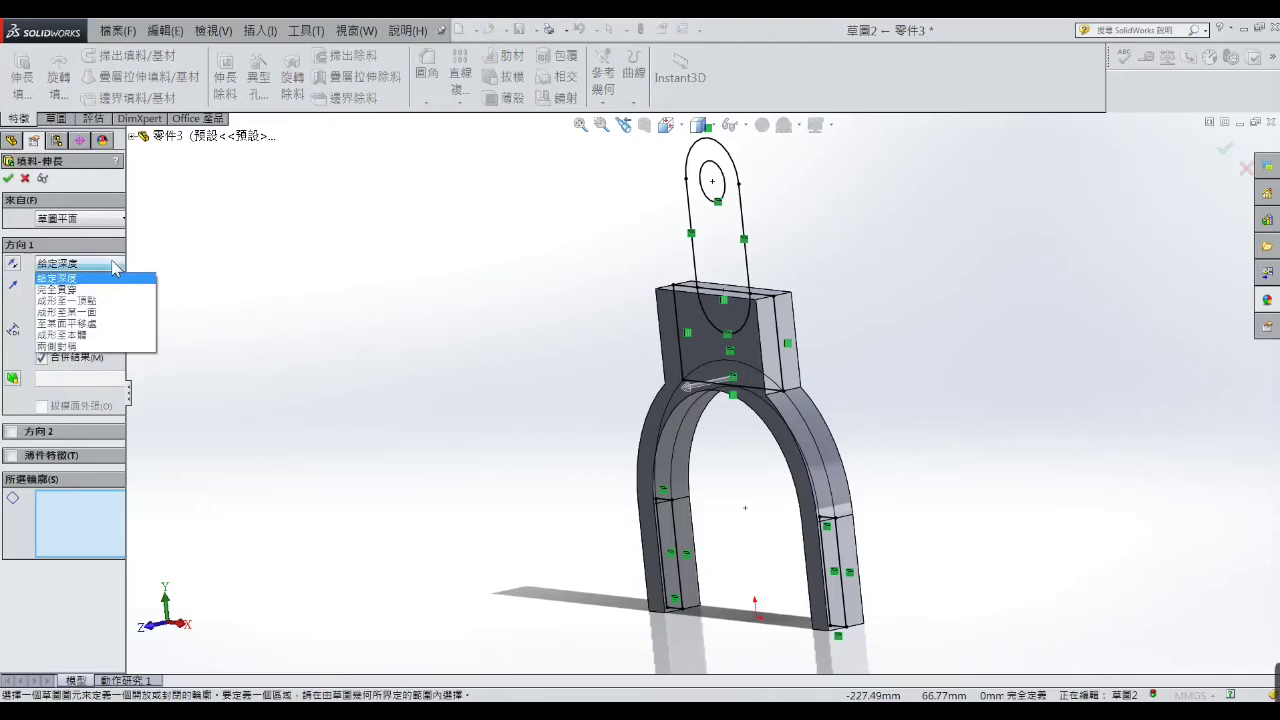
left_click(97, 345)
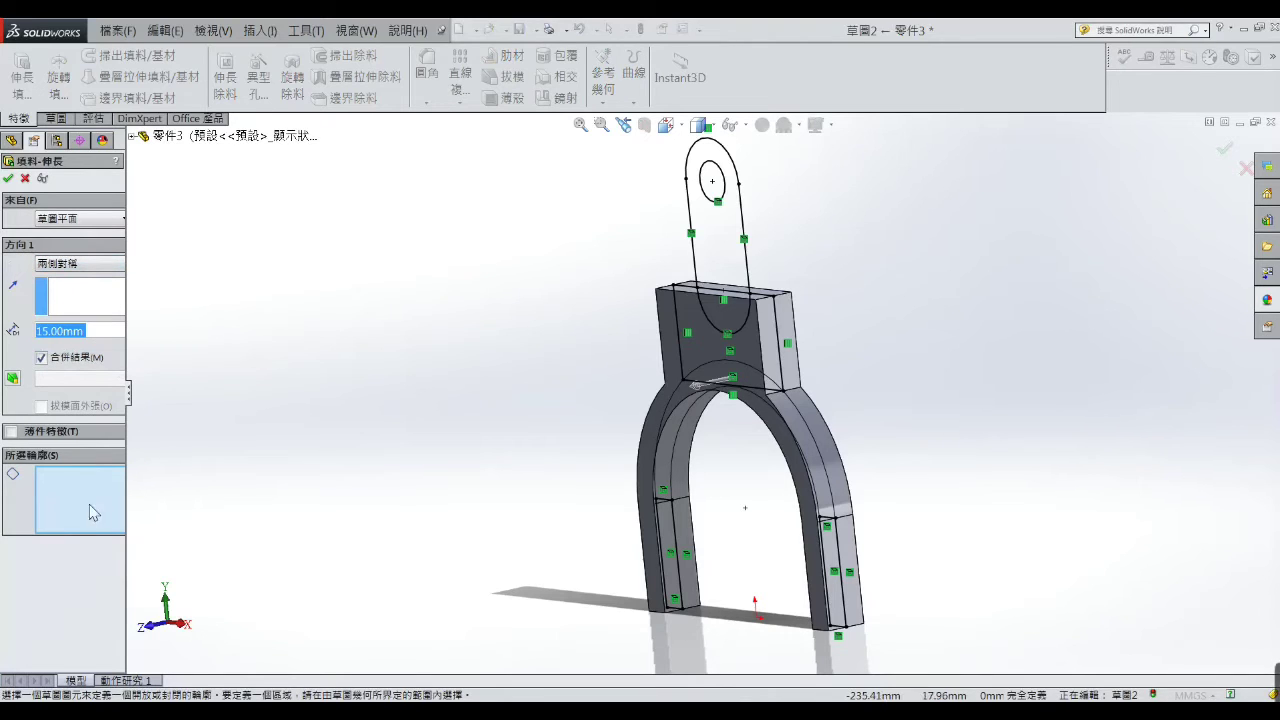
left_click(724, 256)
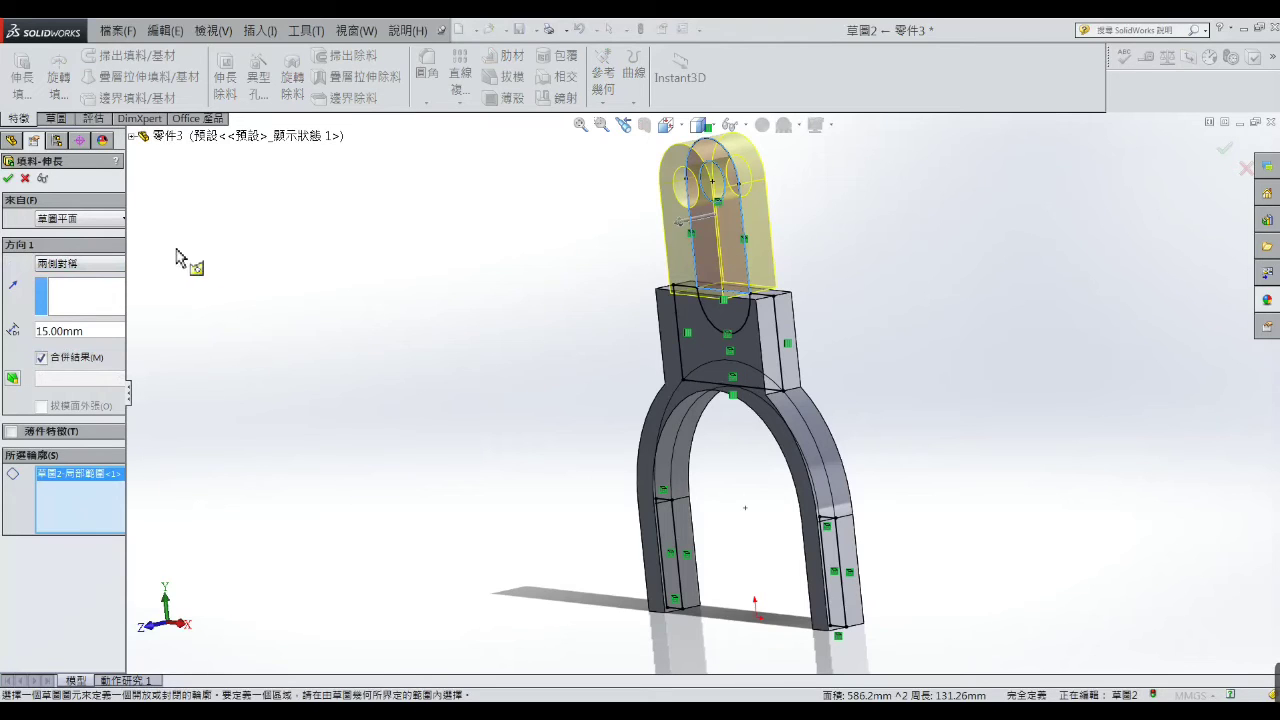
left_click(9, 179)
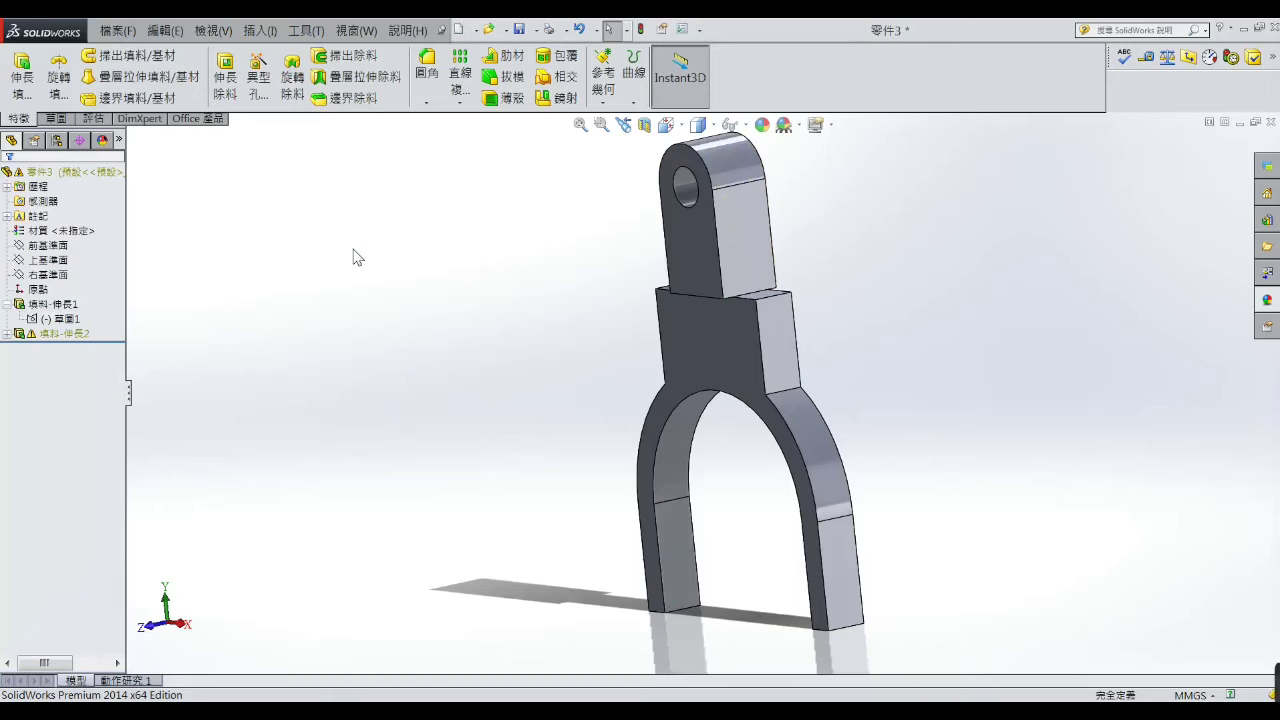
- Start a sketch on the Right Plane and view it Normal To
left_click(64, 277)
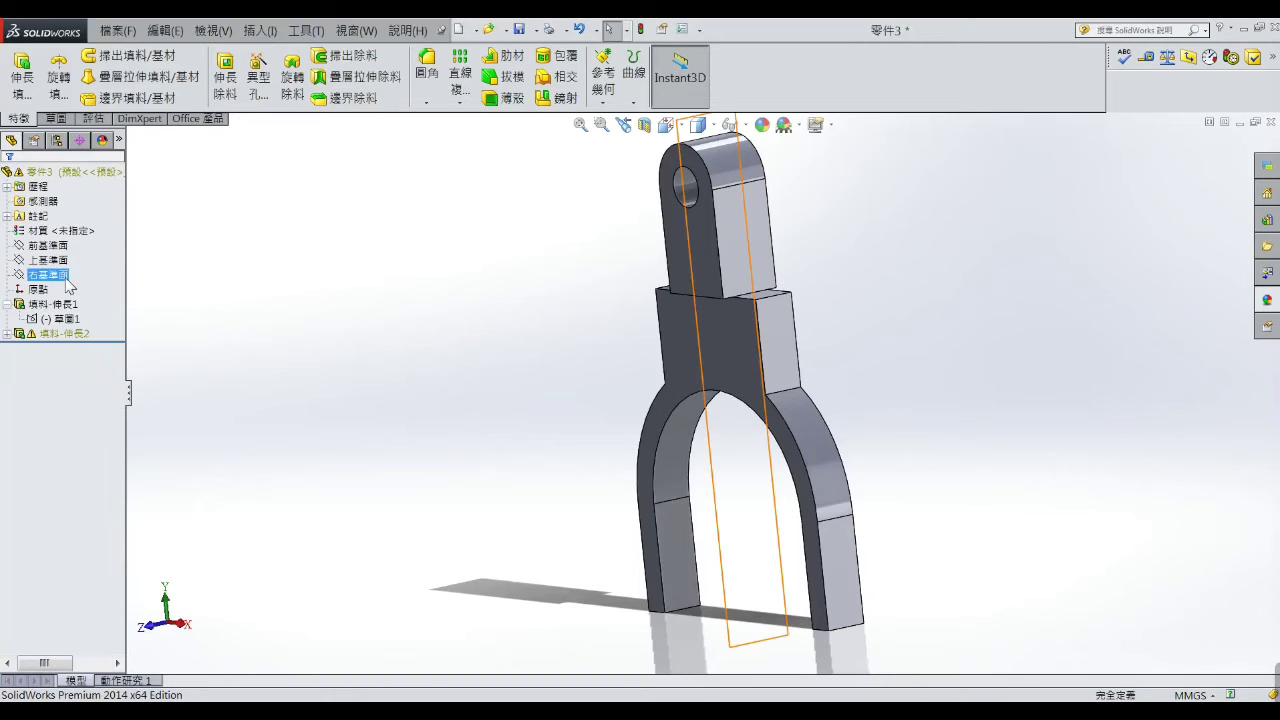
left_click(80, 257)
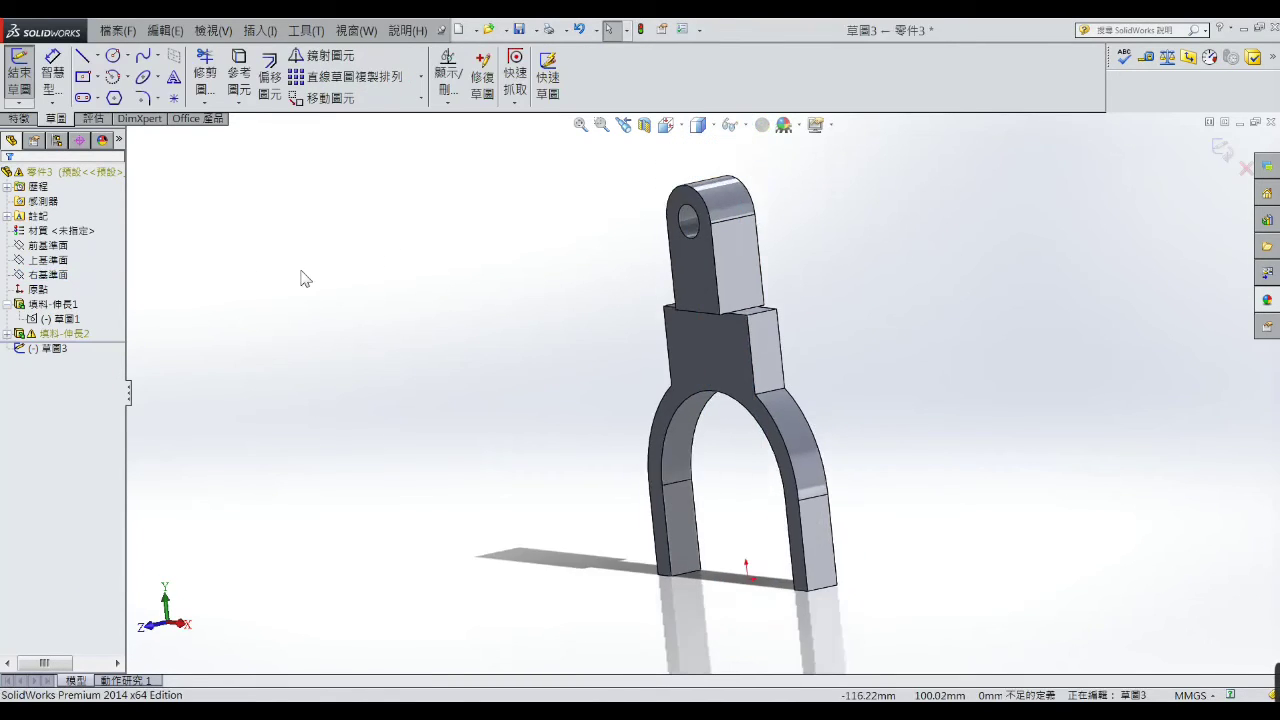
left_click(683, 128)
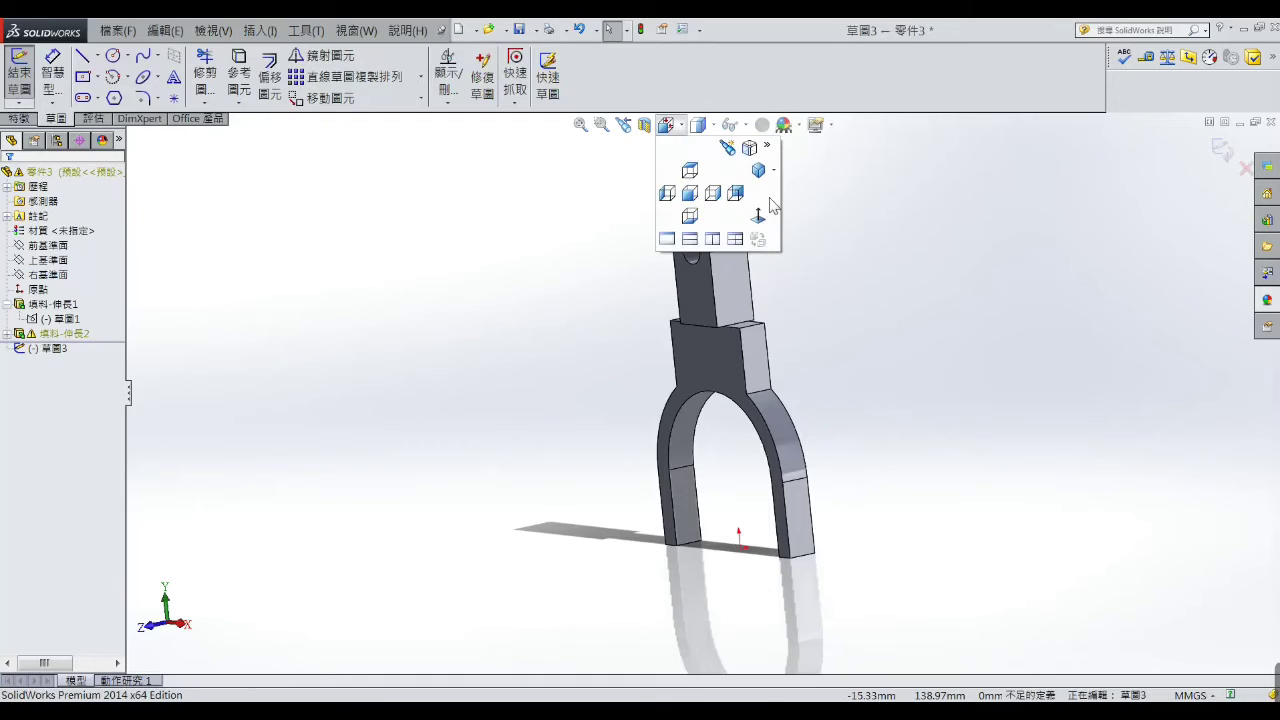
left_click(758, 216)
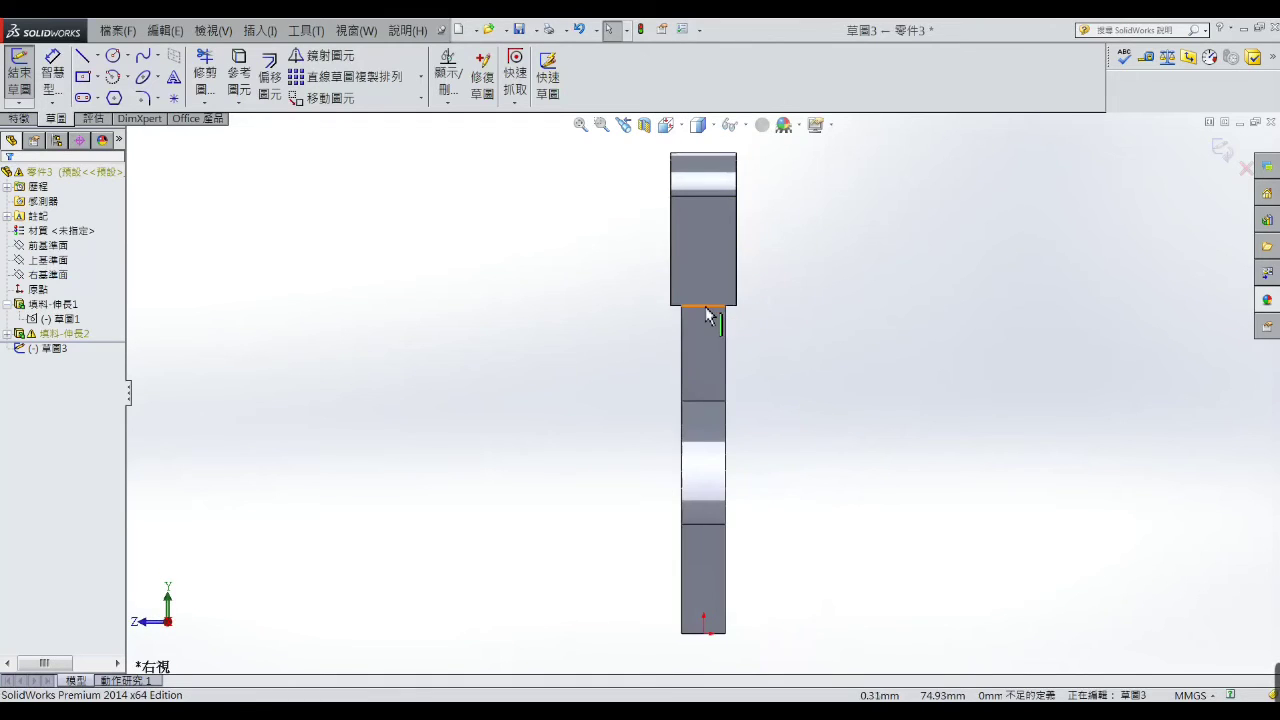
- Draw a circle of about 19 mm radius where the lug meets the body, checking the reference drawing
left_click(113, 56)
scroll(720, 335, "down", 1)
scroll(715, 325, "down", 1)
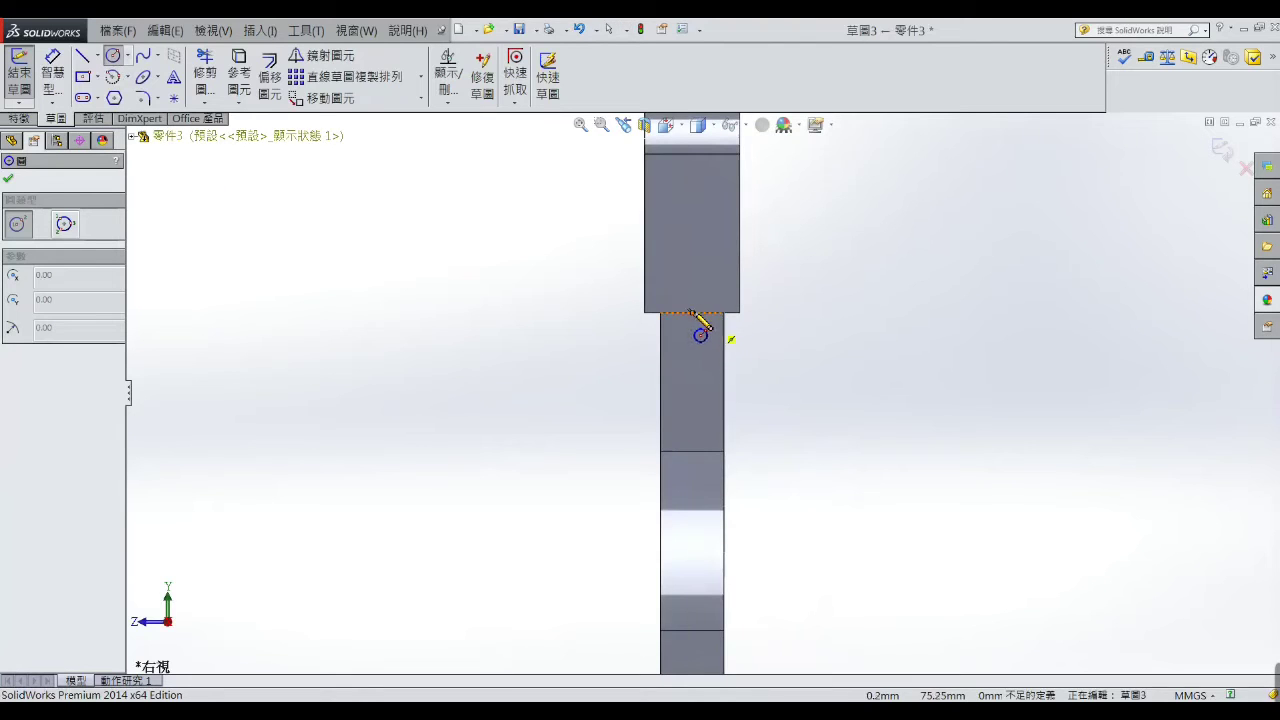
left_click(691, 313)
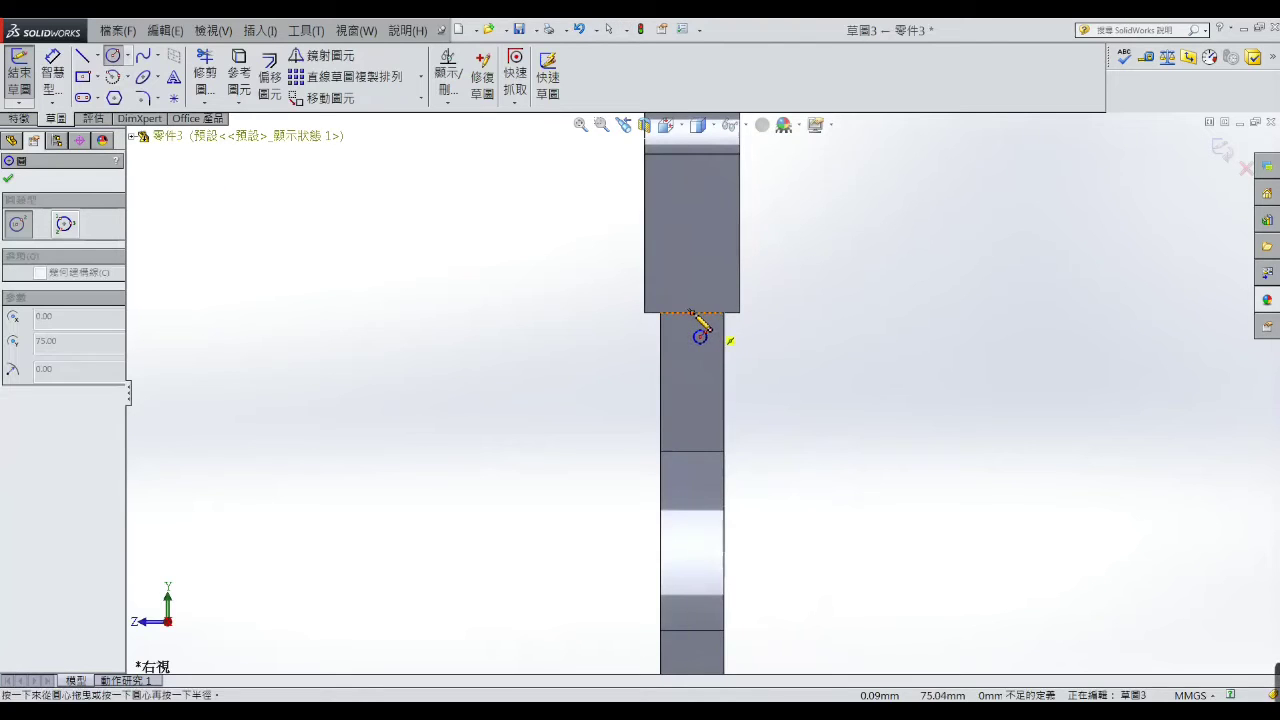
left_click(801, 259)
right_click(806, 268)
left_click(820, 262)
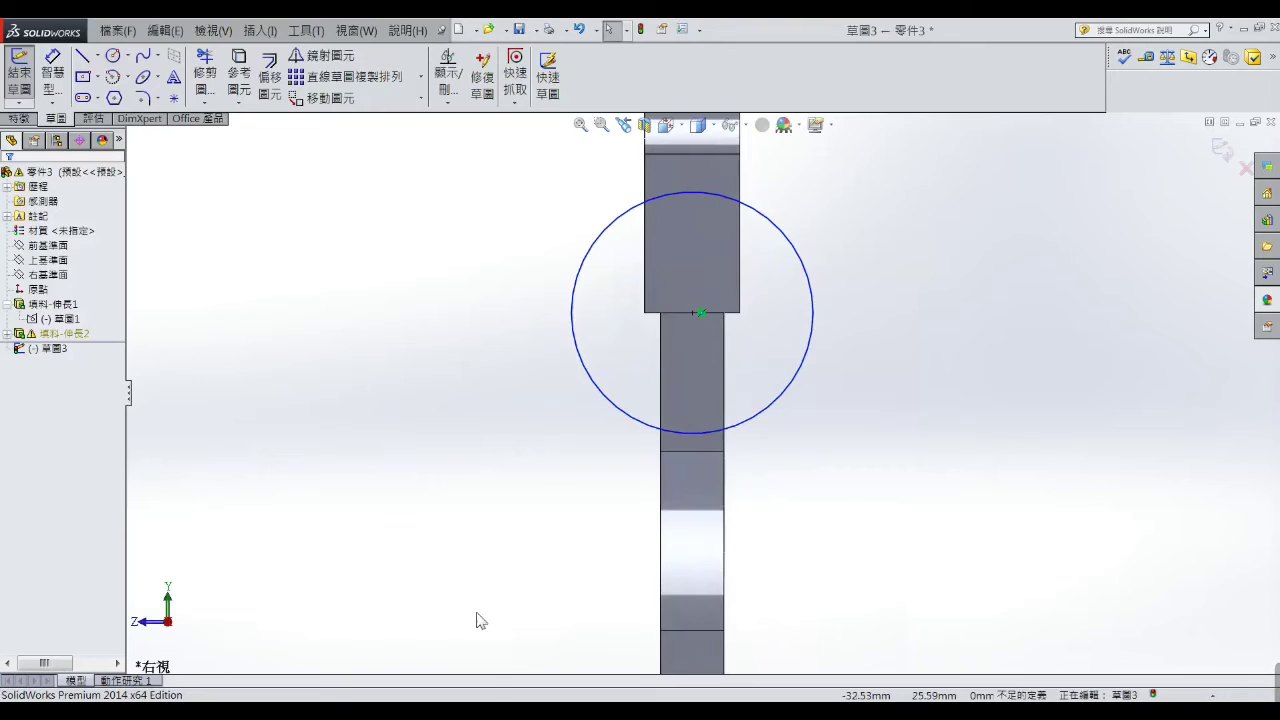
key("f")
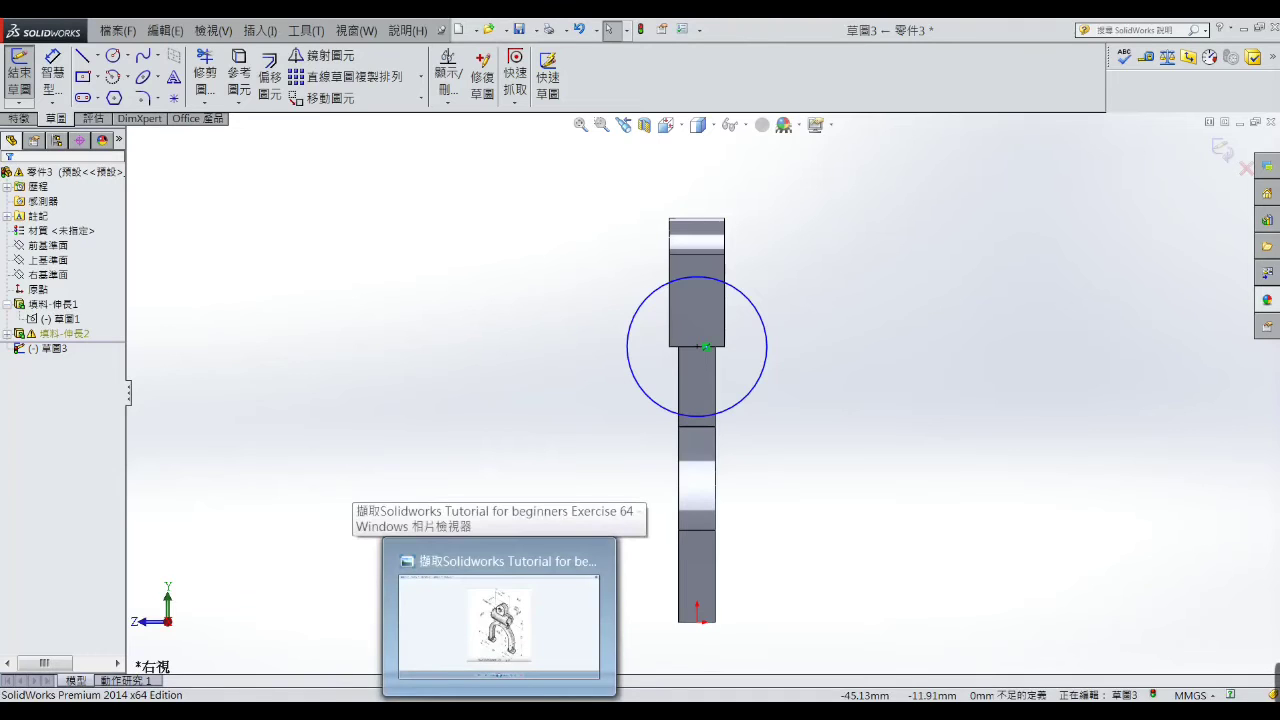
left_click(499, 615)
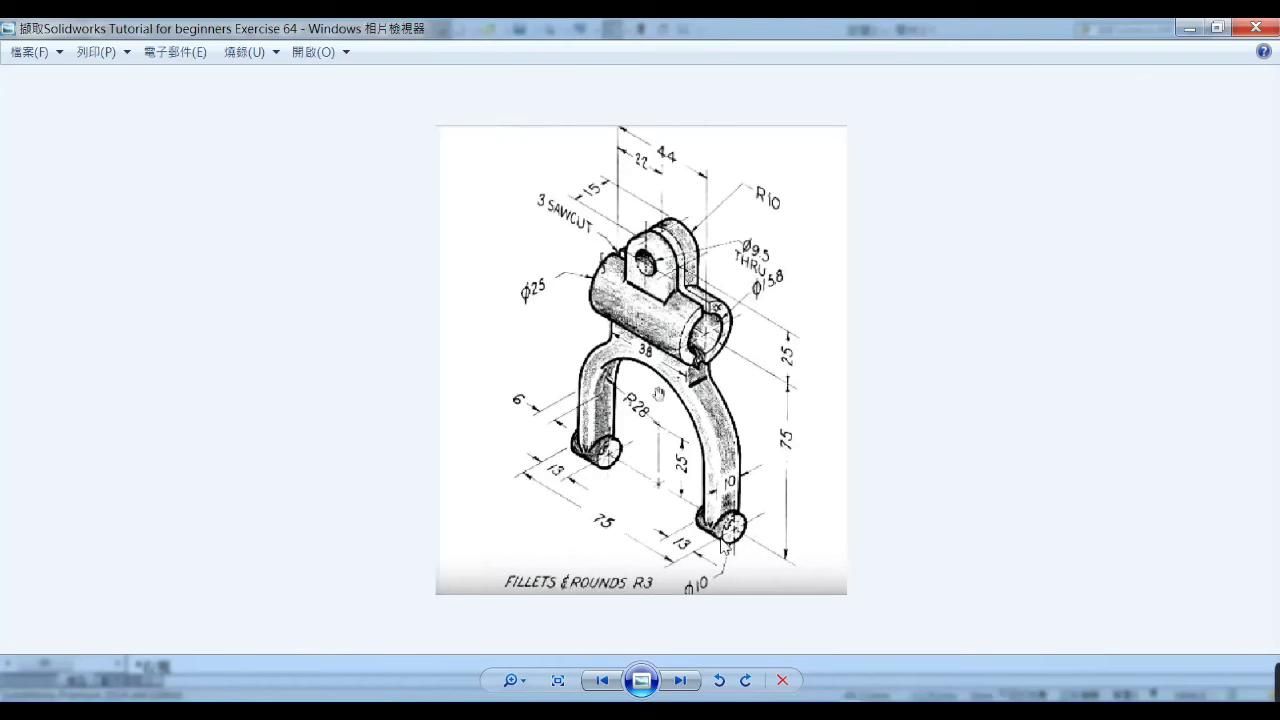
left_click(1189, 28)
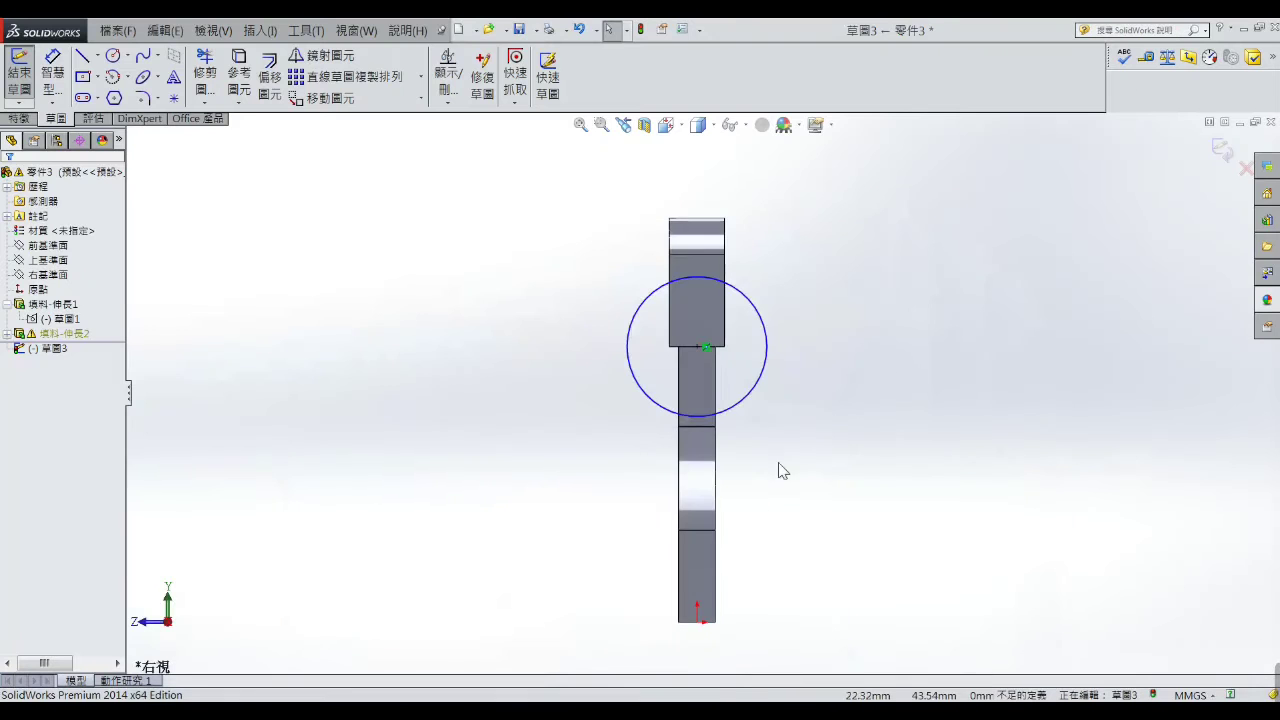
- Draw a second, small circle centred on the part's bottom edge
scroll(727, 535, "down", 3)
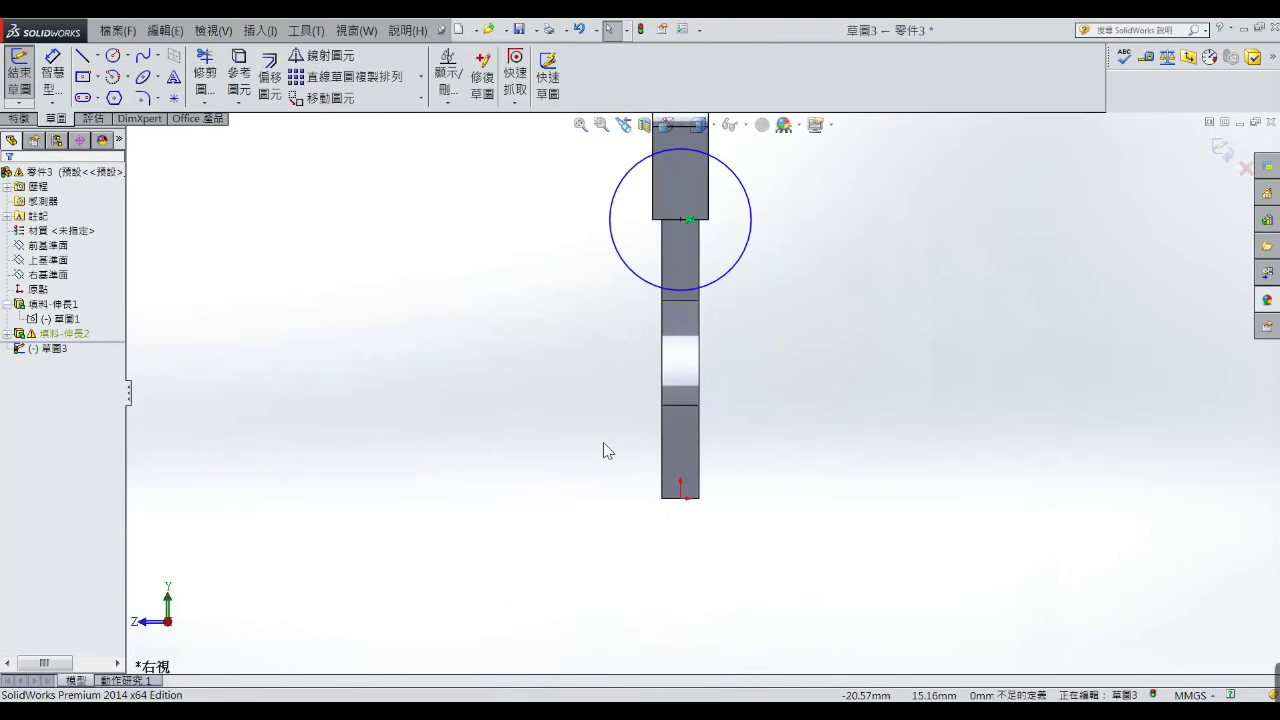
left_click(113, 55)
scroll(690, 495, "down", 3)
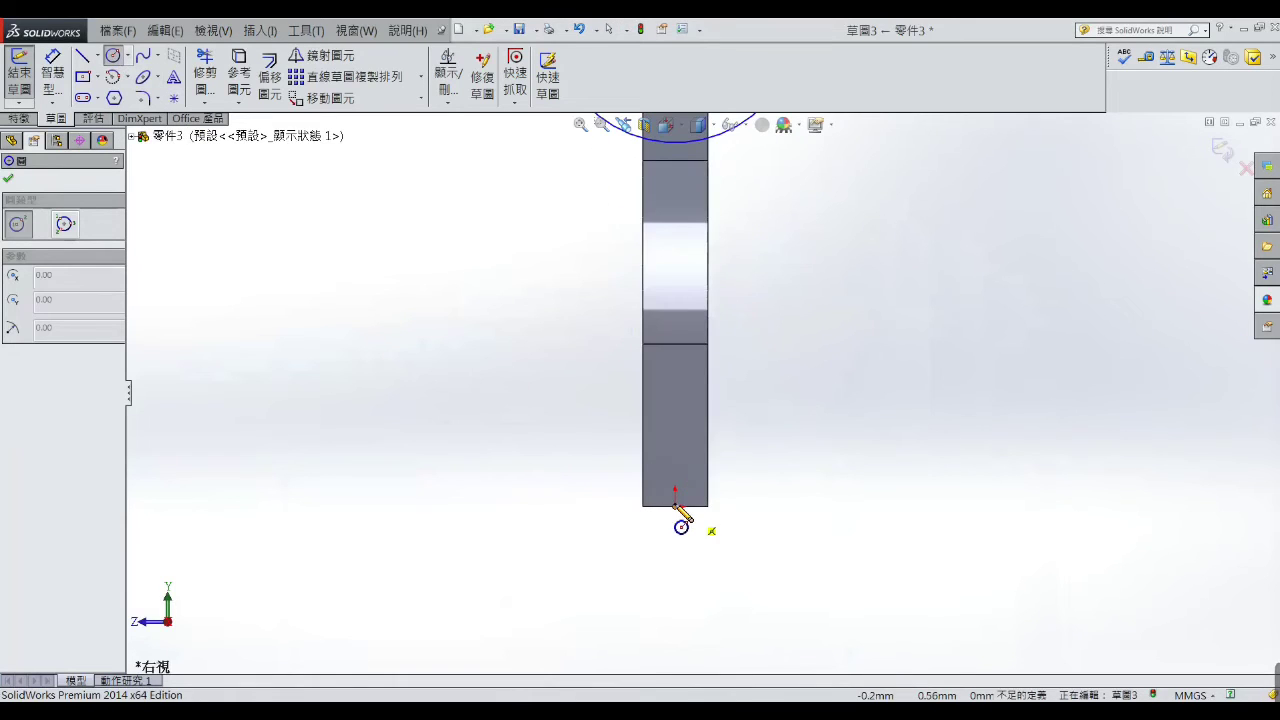
left_click(675, 506)
left_click(724, 478)
right_click(720, 478)
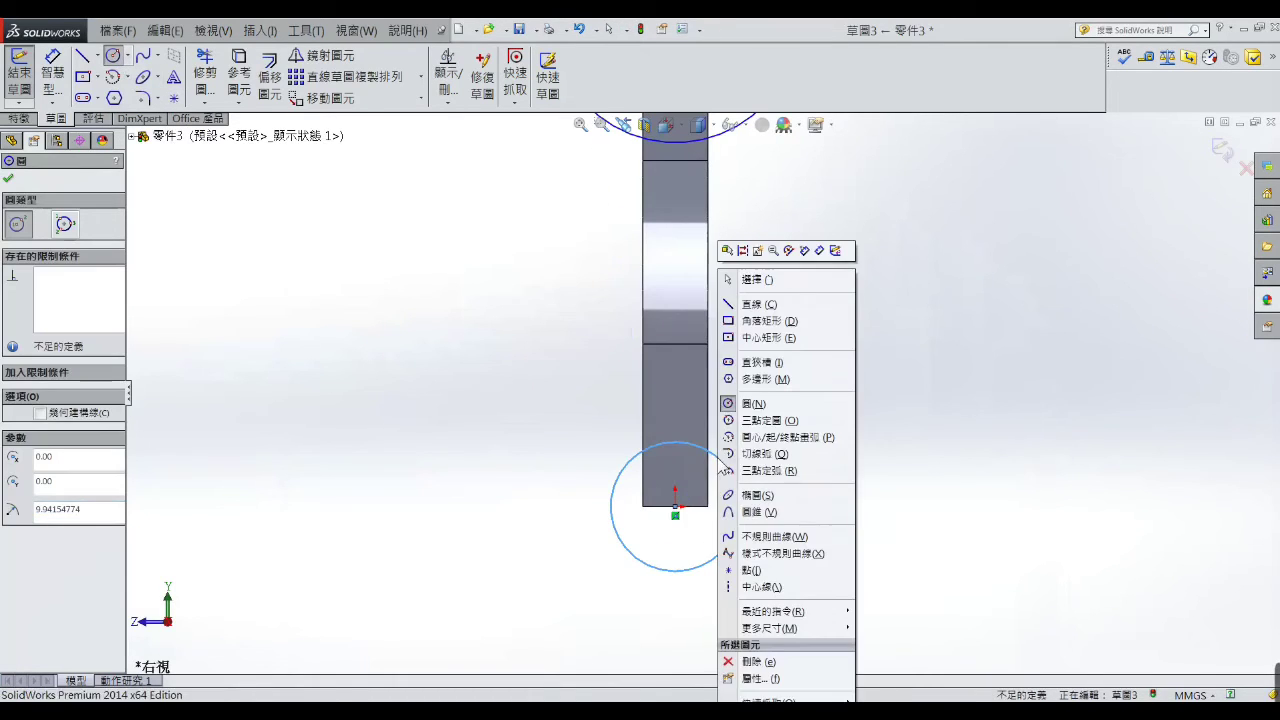
left_click(752, 279)
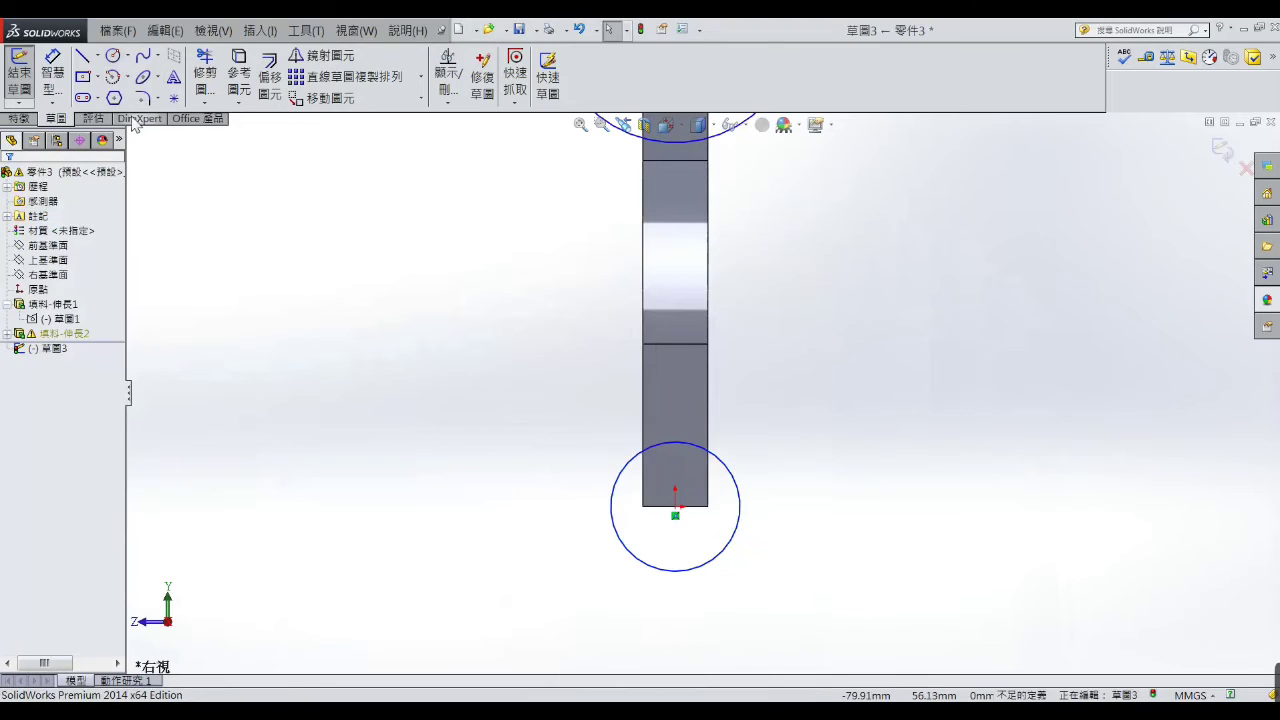
- Dimension the small circle to a 10 mm diameter
left_click(60, 88)
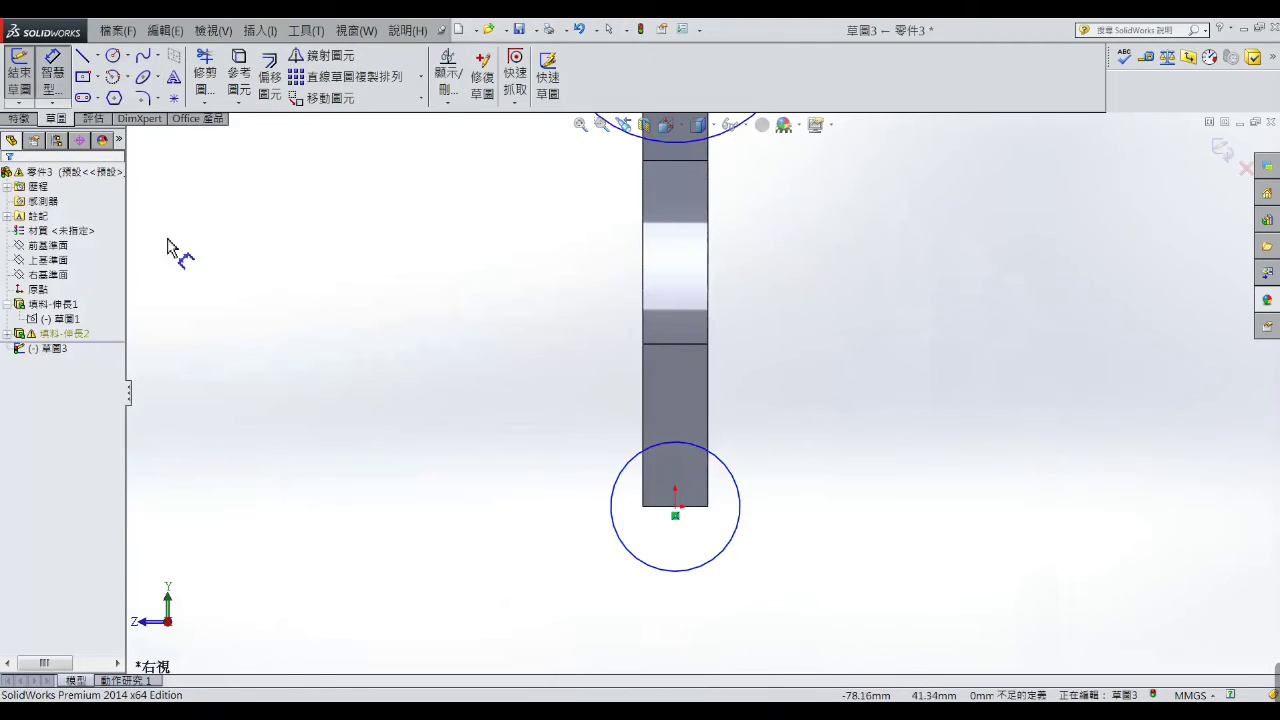
left_click(738, 491)
left_click(768, 468)
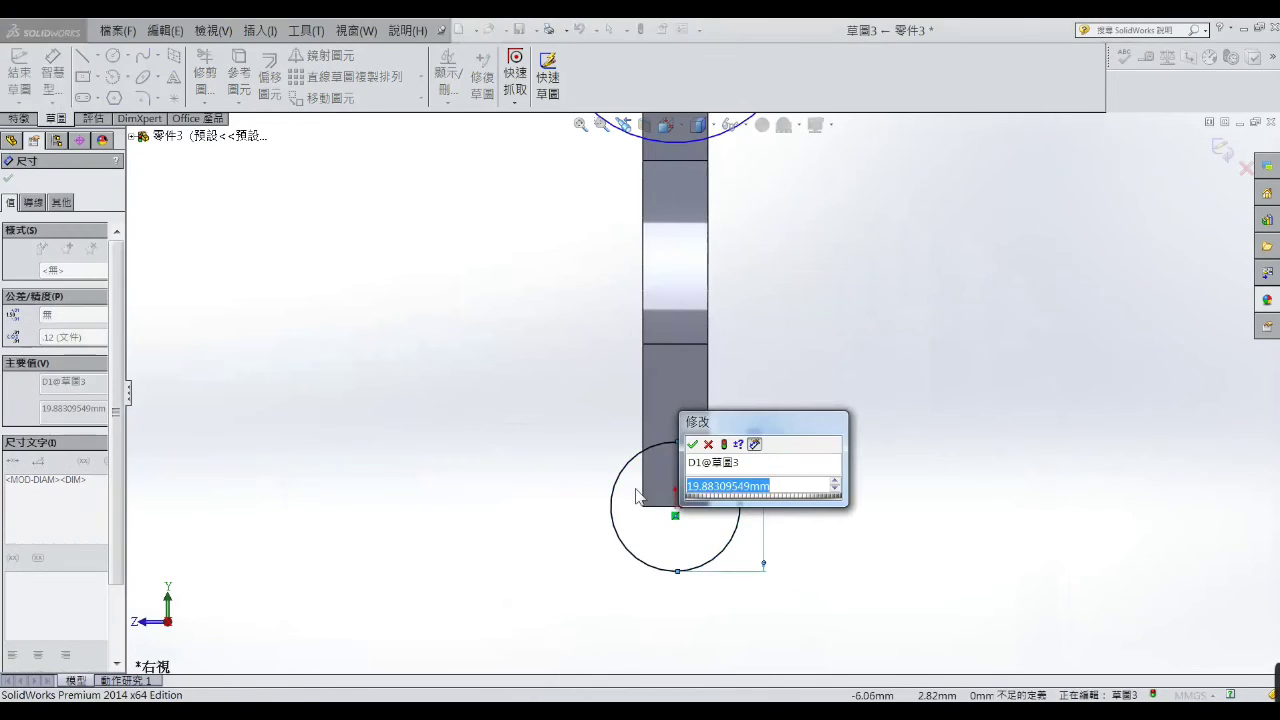
type("10")
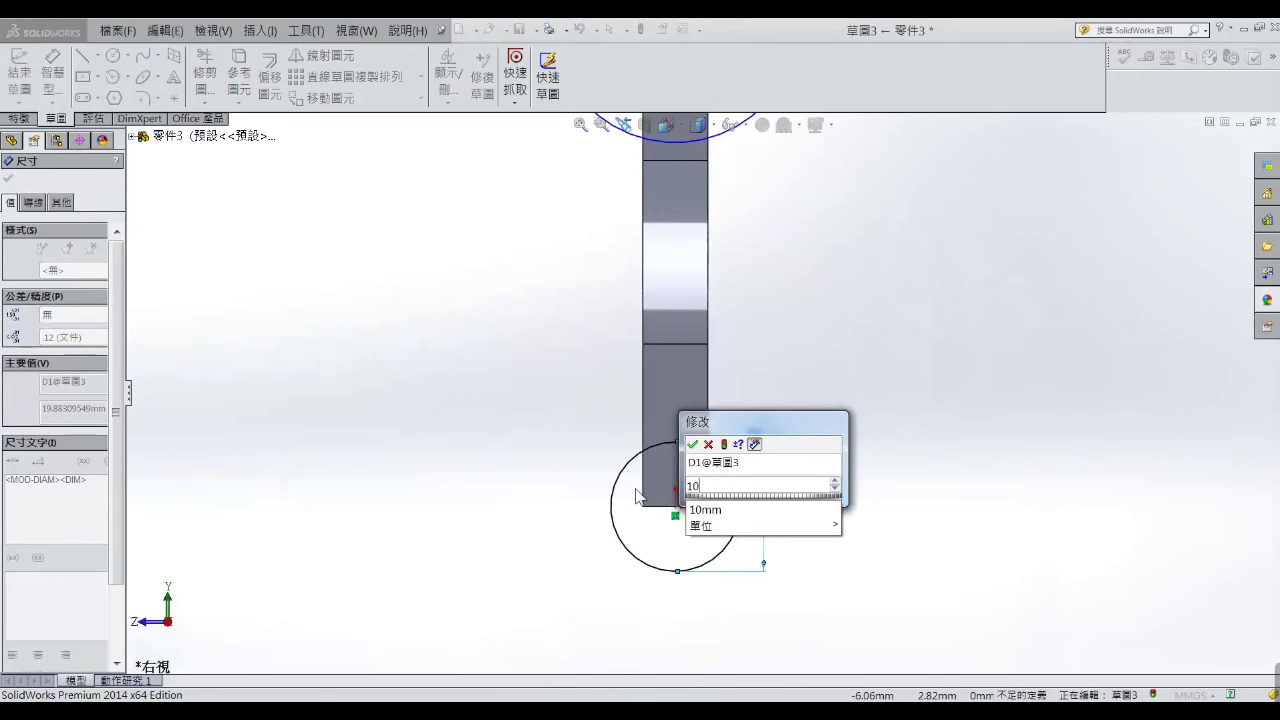
key("Return")
left_click(557, 470)
- Dimension the large circle to a 25 mm diameter and orbit to an oblique 3D view
scroll(540, 380, "up", 3)
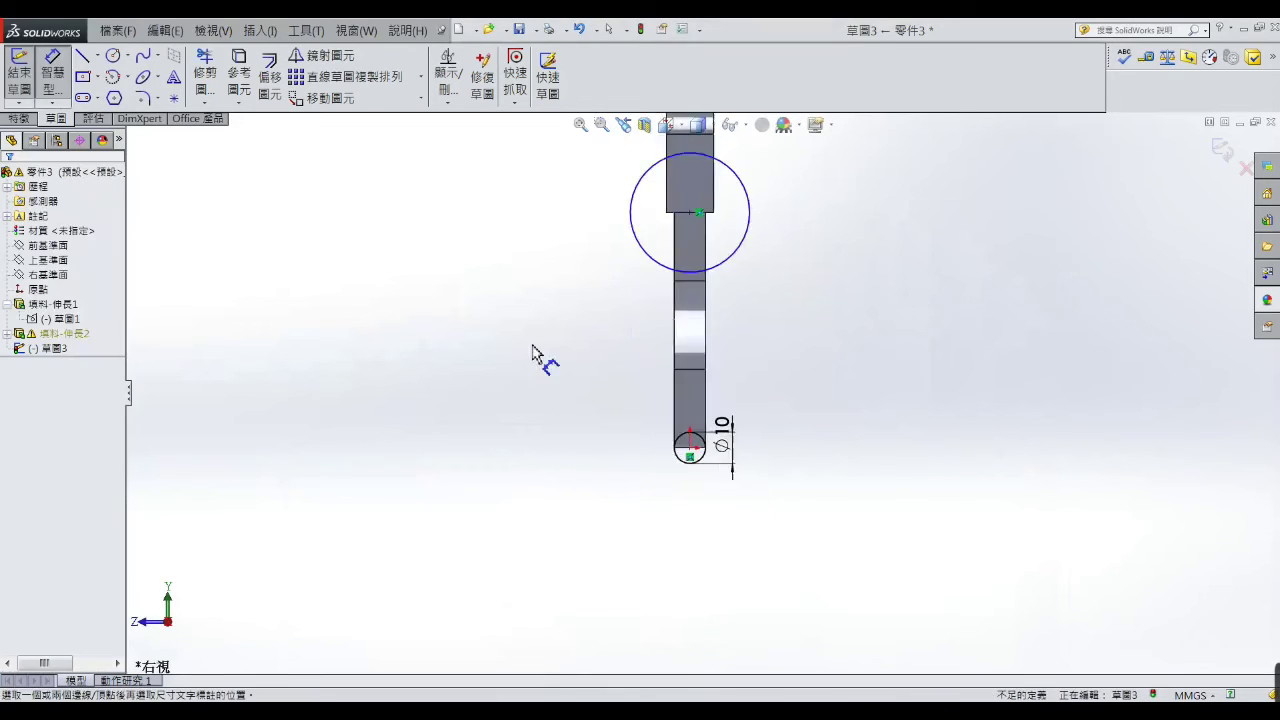
scroll(780, 309, "up", 2)
scroll(700, 270, "down", 3)
left_click(680, 258)
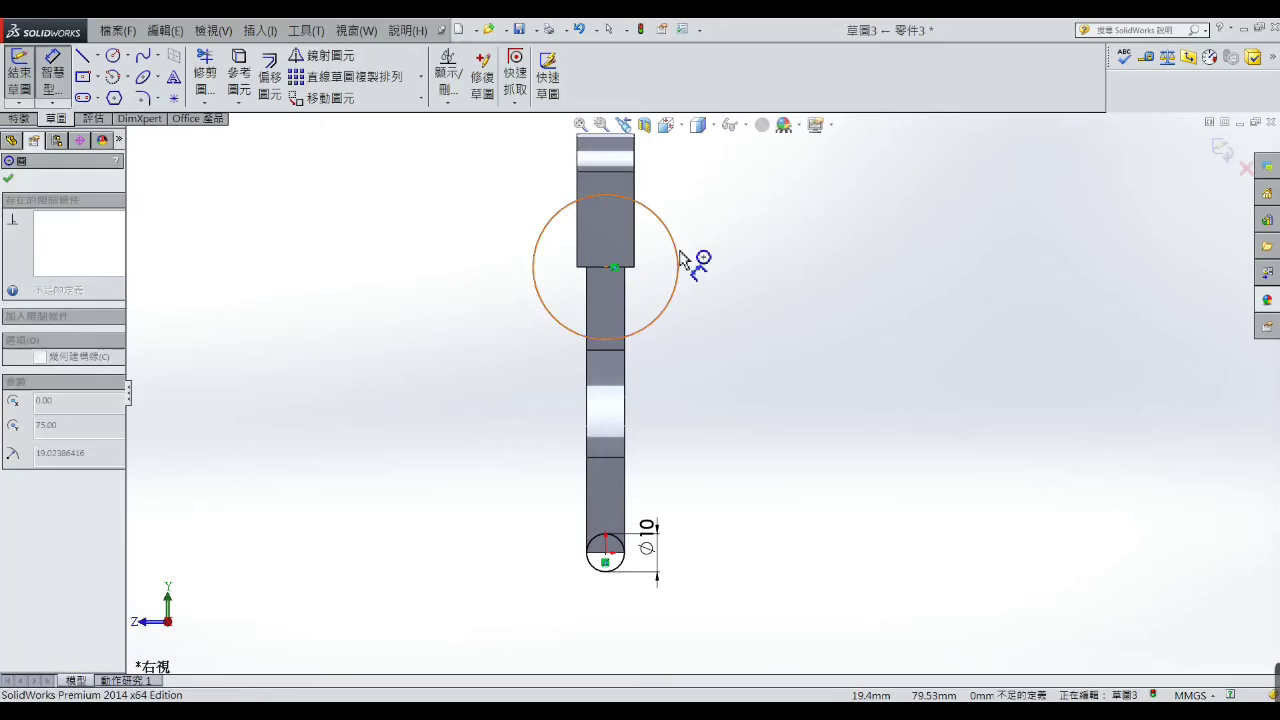
left_click(710, 331)
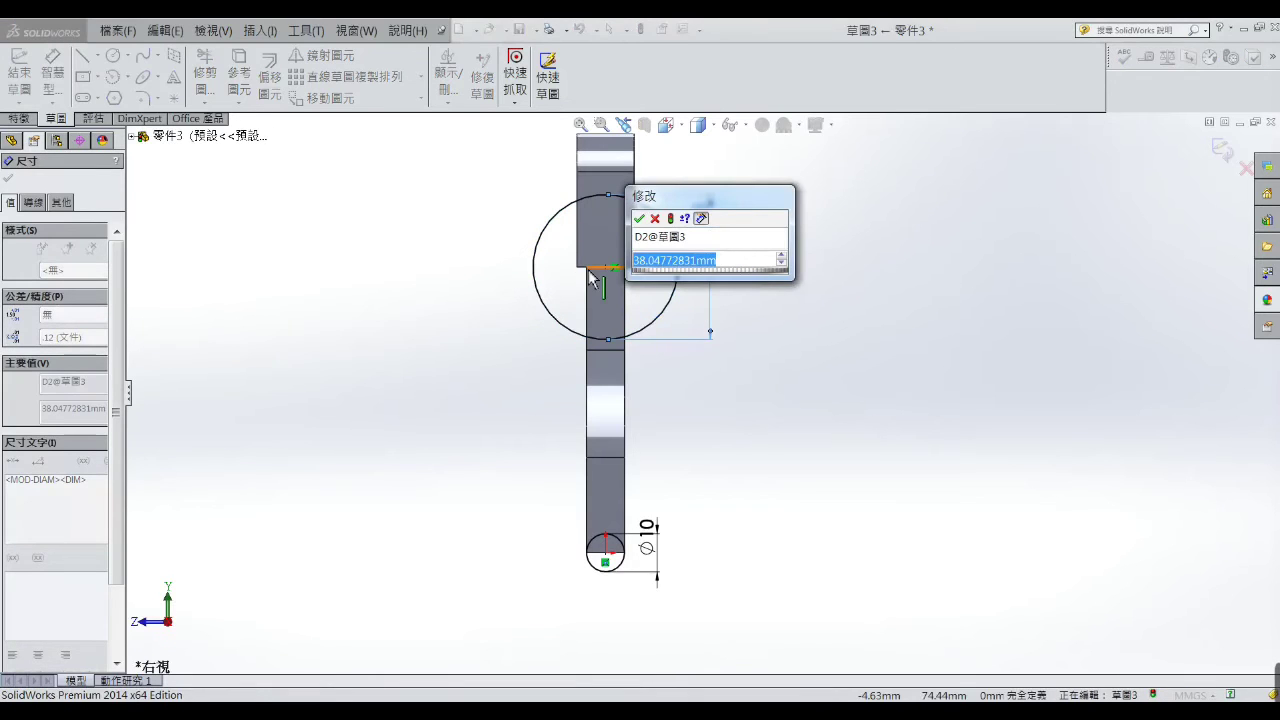
type("25")
key("Return")
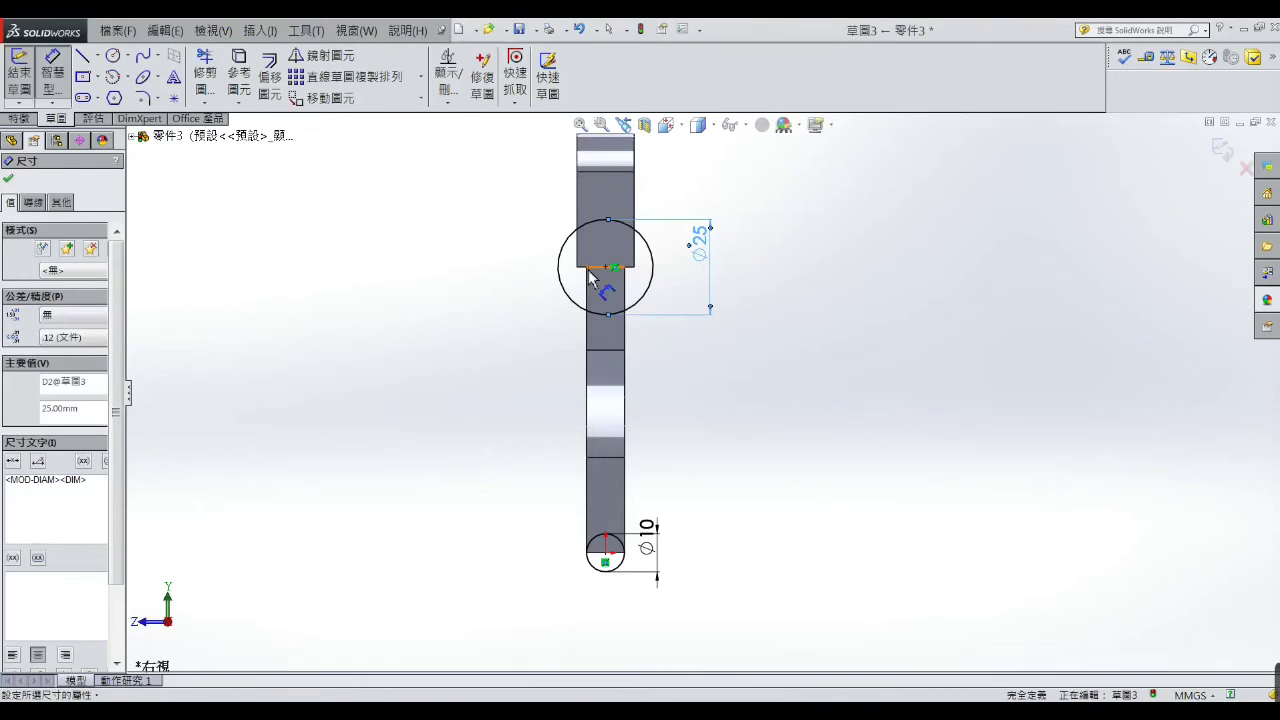
key("Escape")
key("f")
middle_click_drag(462, 333, 517, 348)
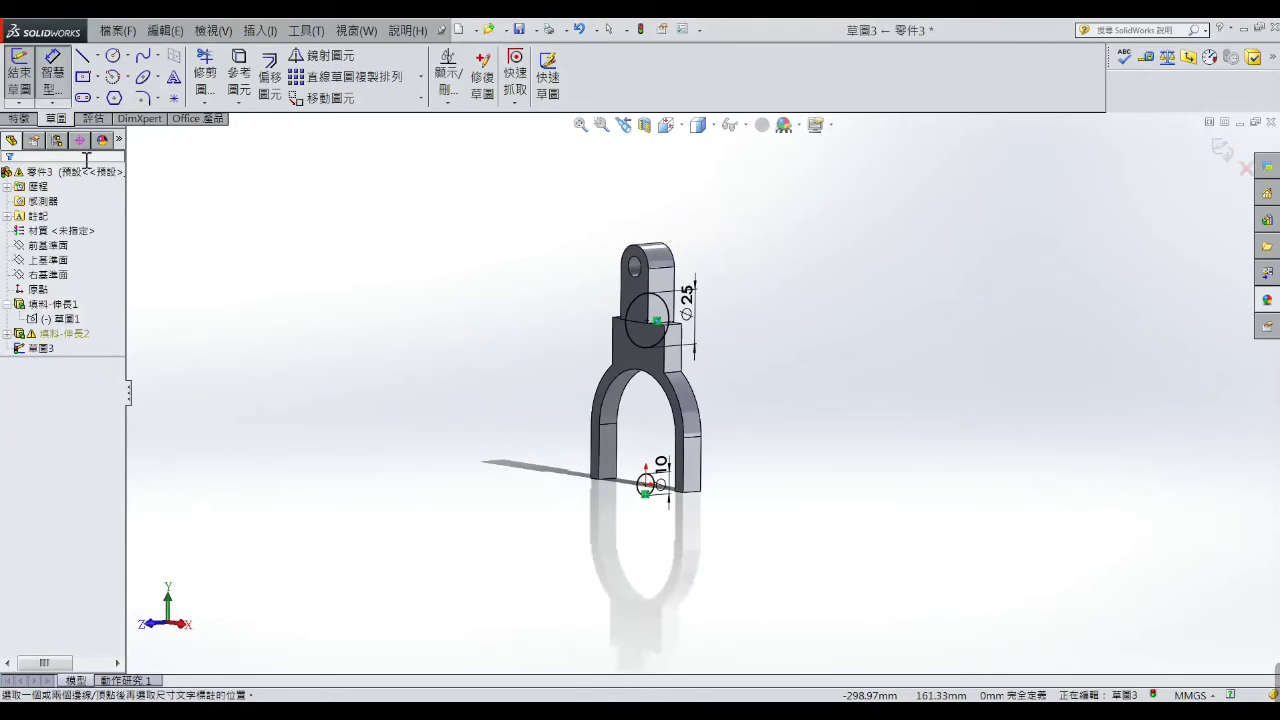
left_click(20, 118)
- Extrude the Ø25 and Ø10 circles 44 mm Mid Plane, verifying against the reference drawing
left_click(20, 75)
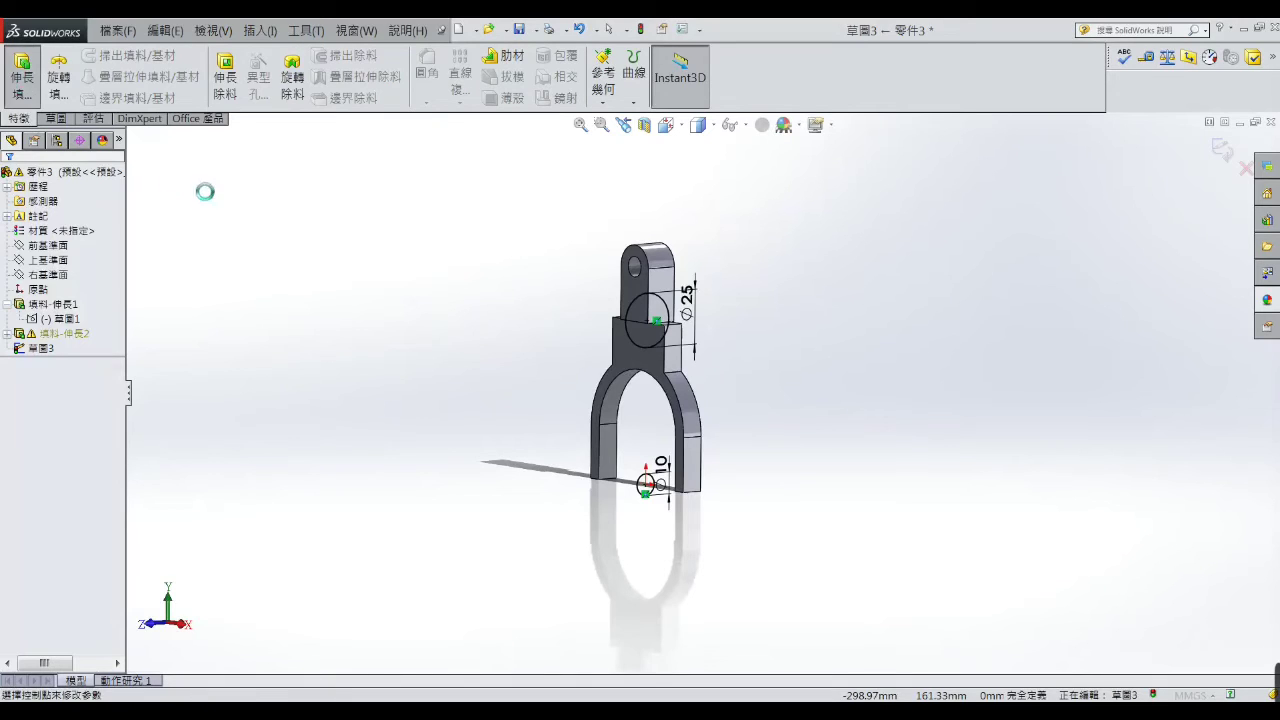
left_click(100, 263)
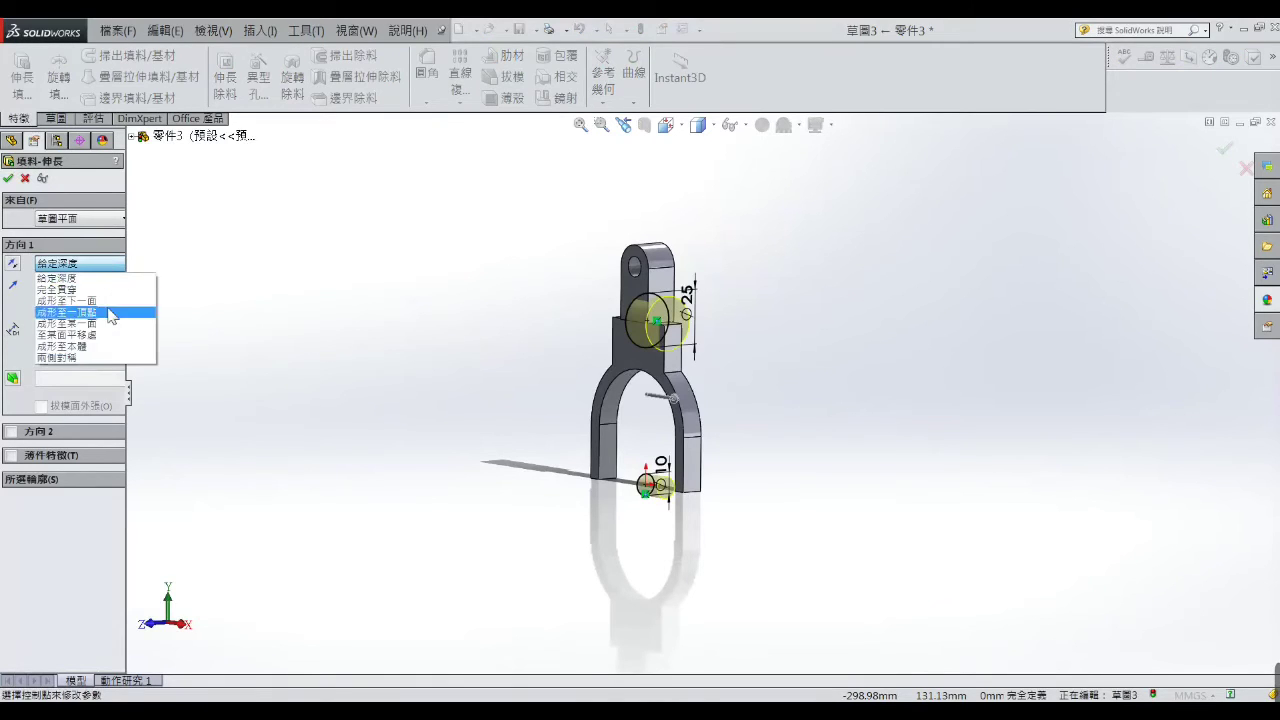
left_click(100, 361)
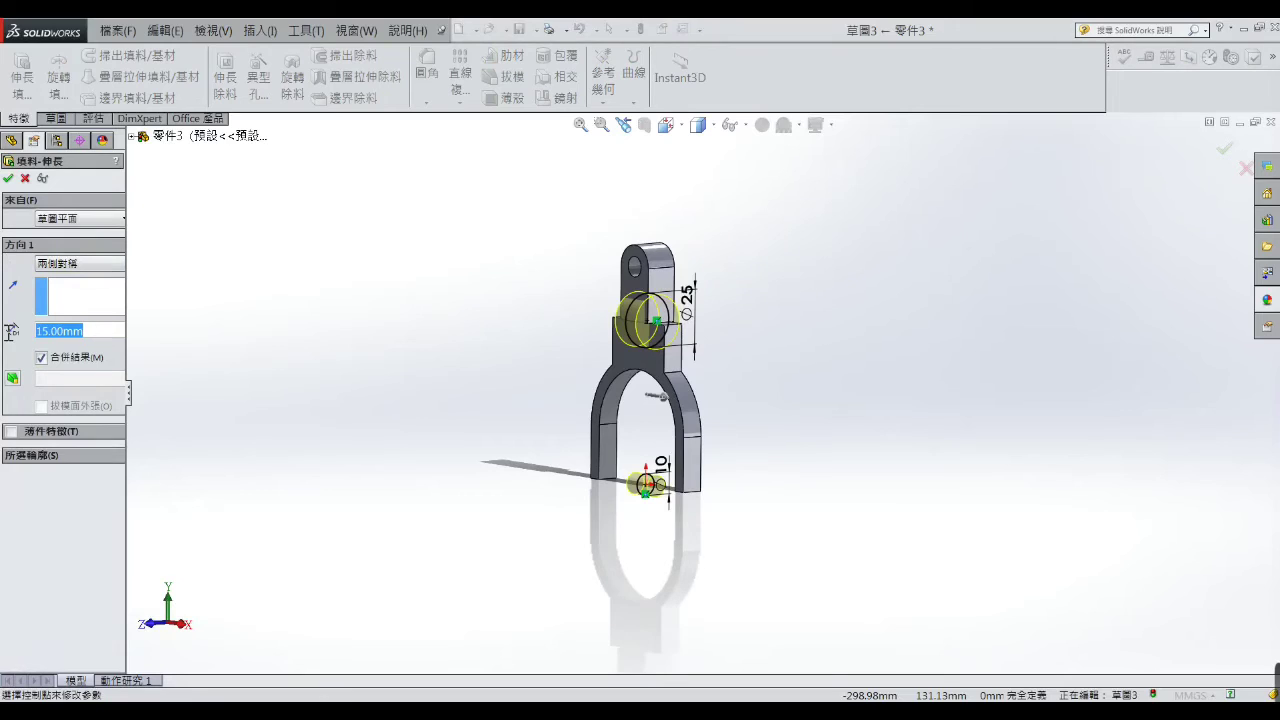
type("44")
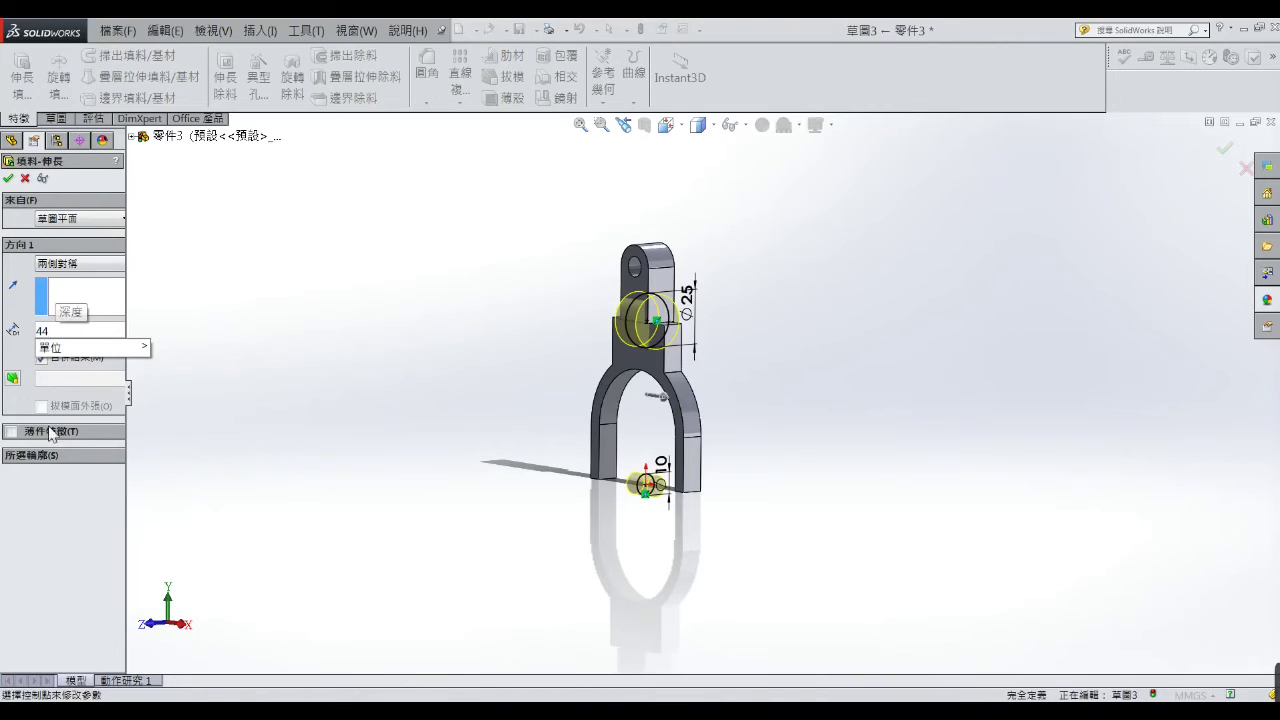
key("Return")
left_click(69, 455)
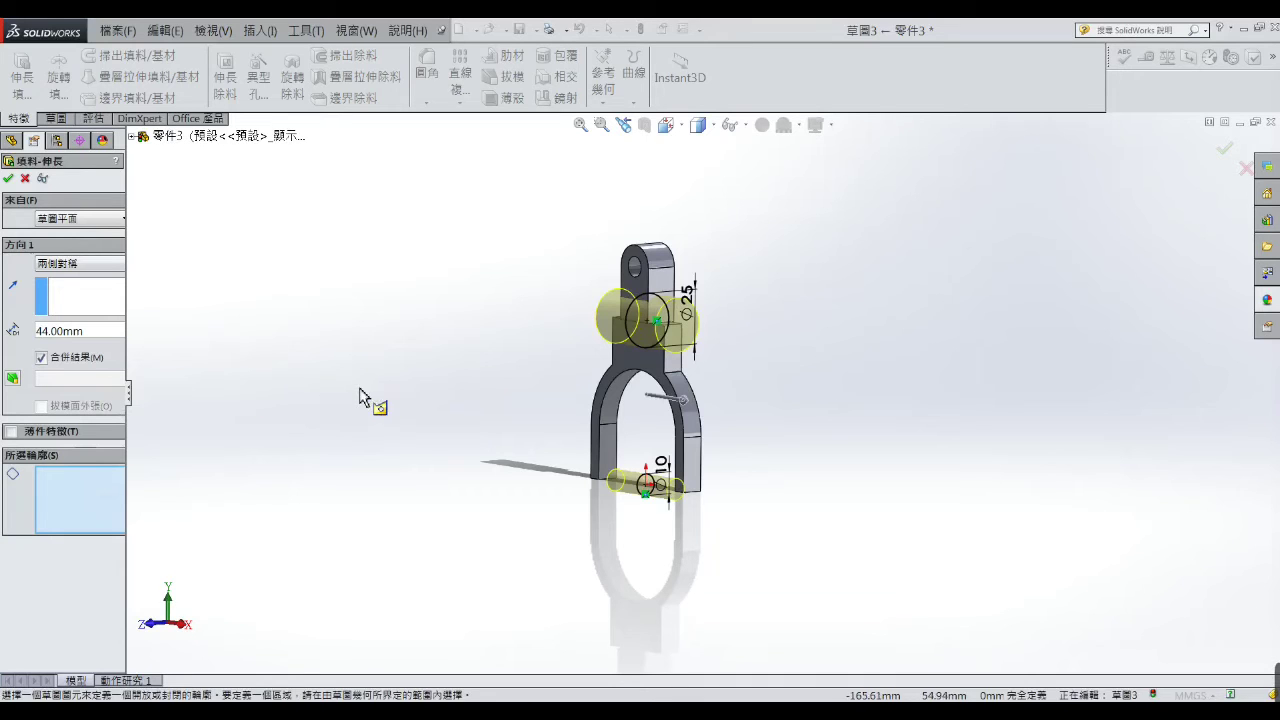
left_click(468, 690)
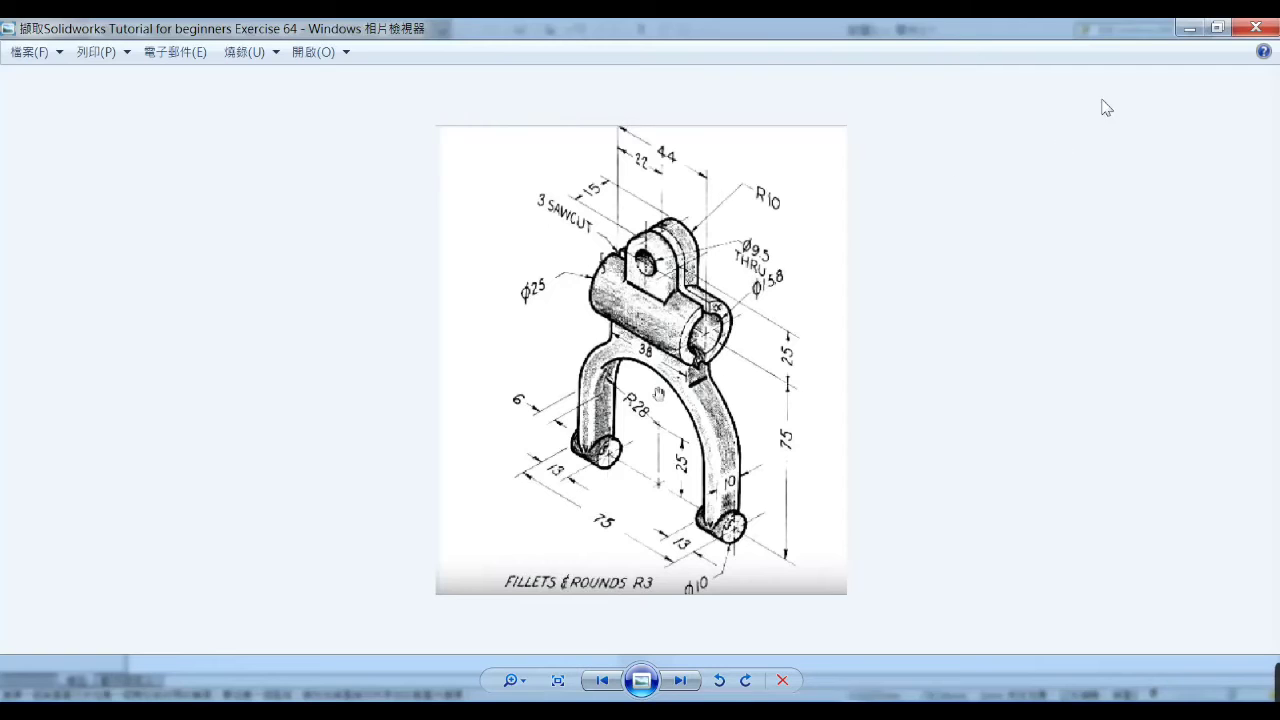
left_click(1189, 28)
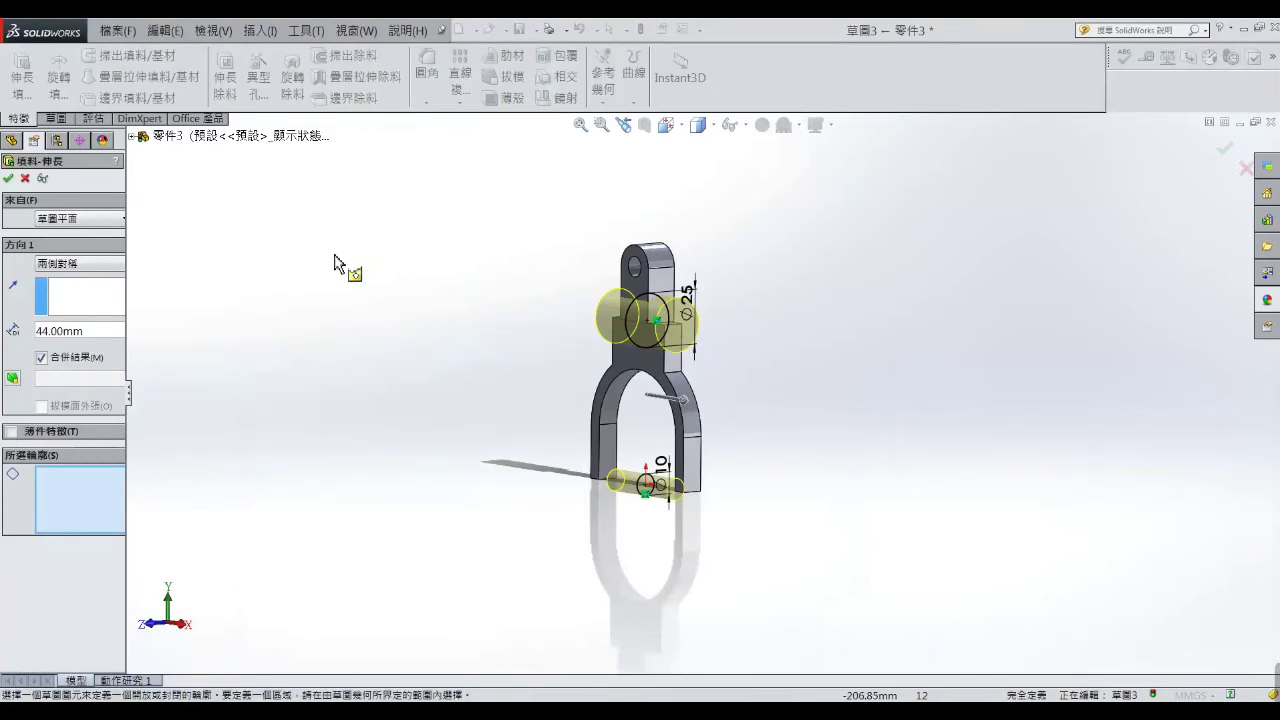
left_click(8, 178)
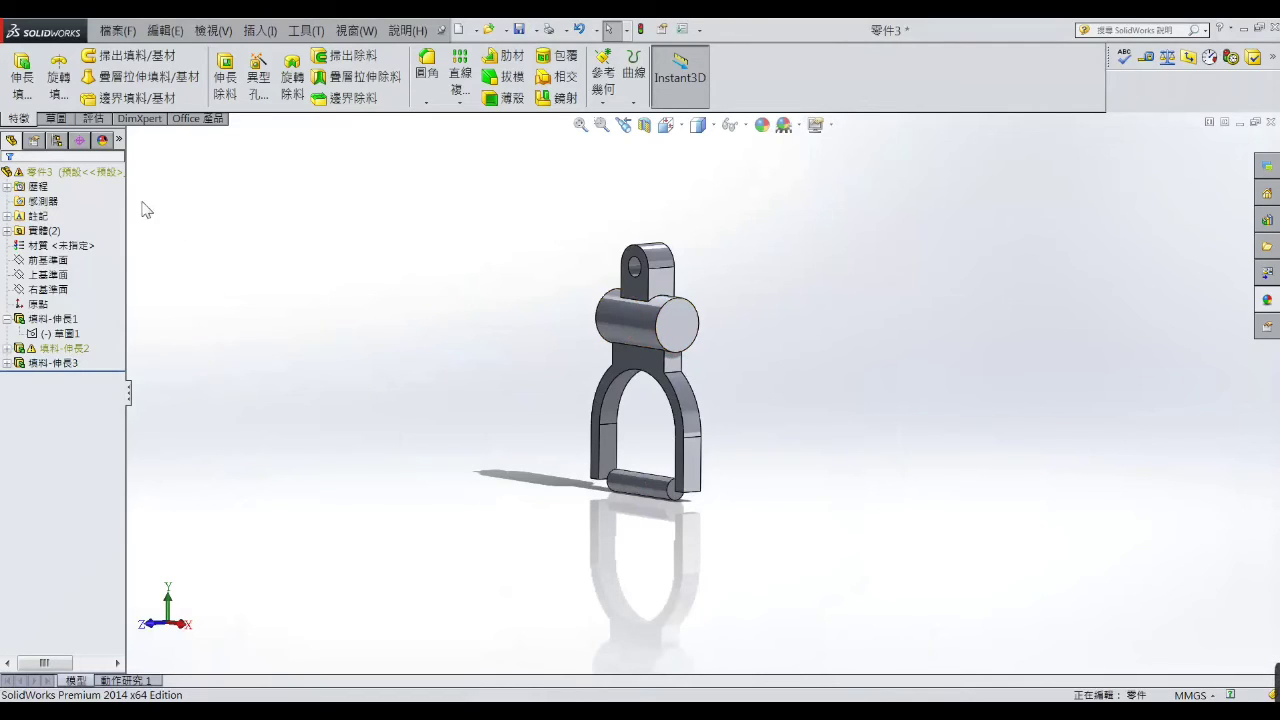
- Sketch on the Right Plane and Convert Entities on the small cylinder's end face
left_click(64, 289)
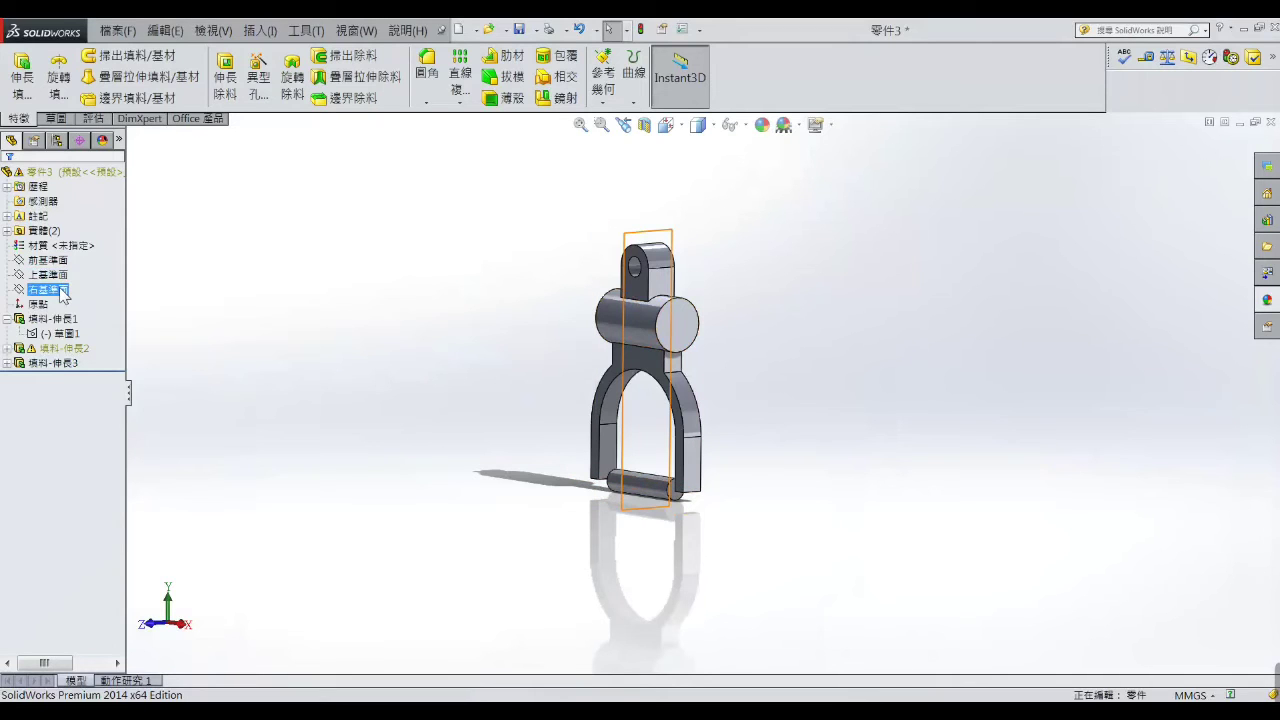
left_click(96, 268)
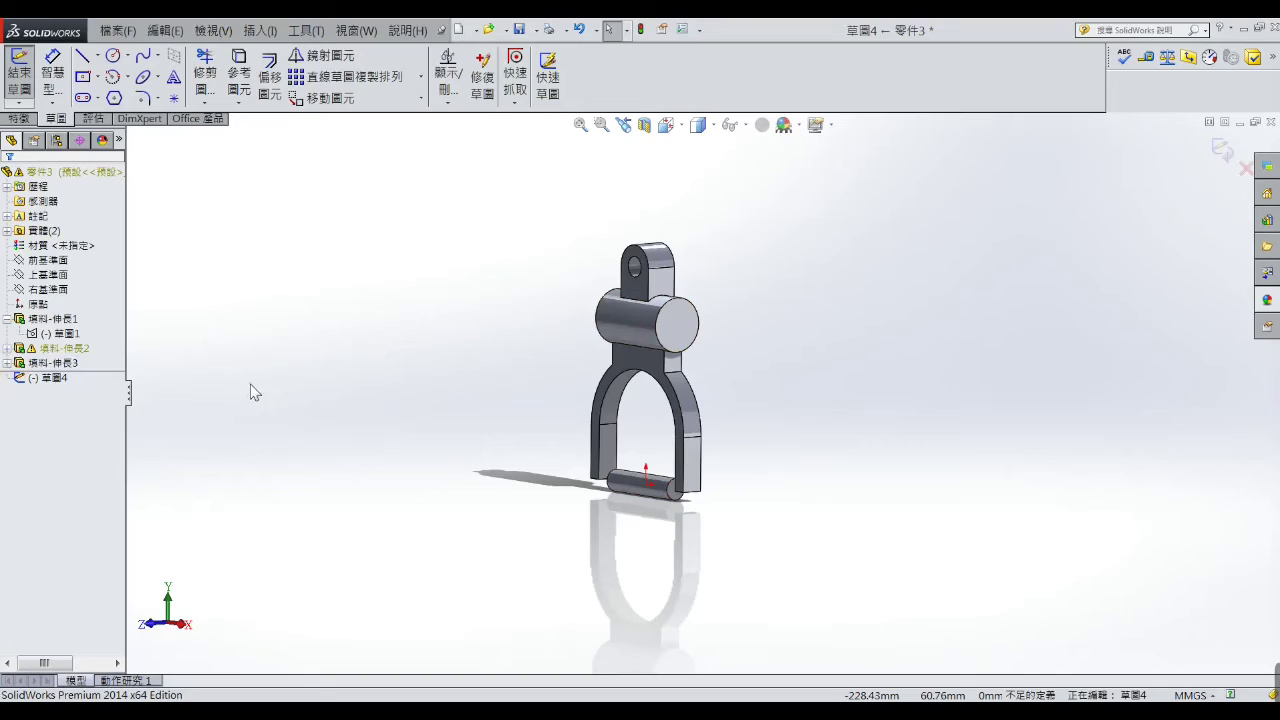
scroll(686, 508, "down", 1)
scroll(640, 485, "down", 1)
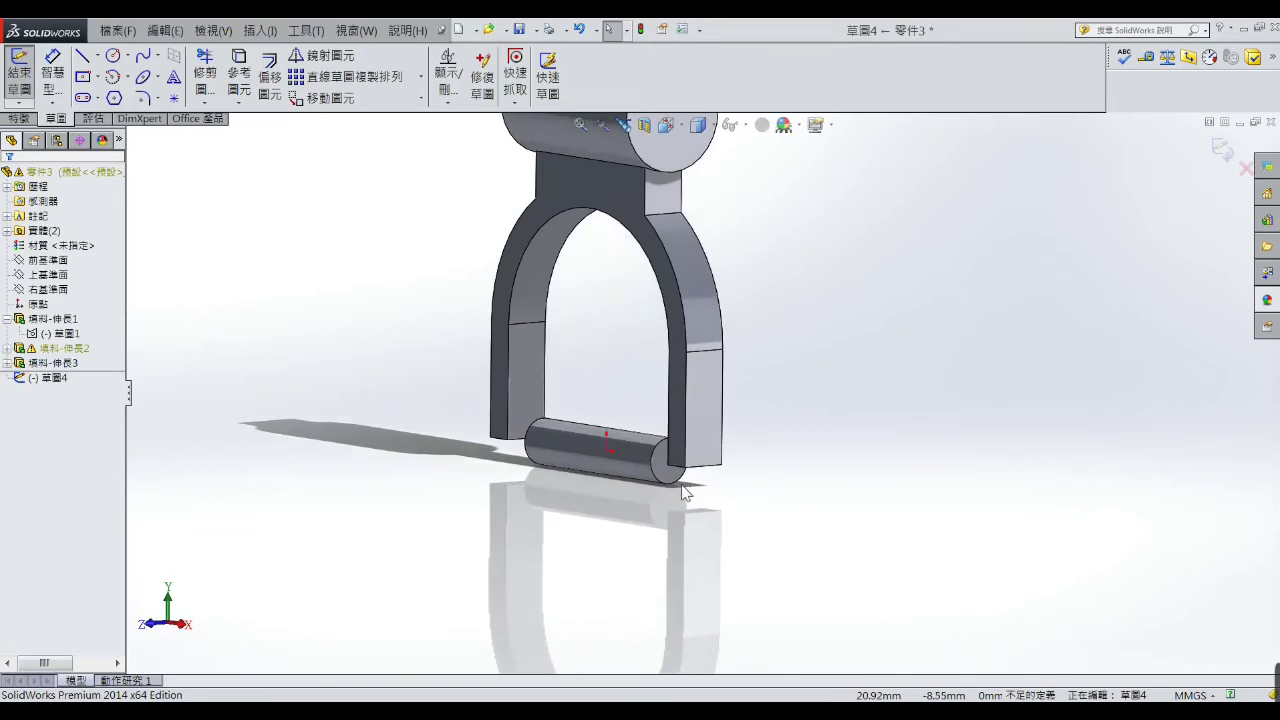
left_click(667, 461)
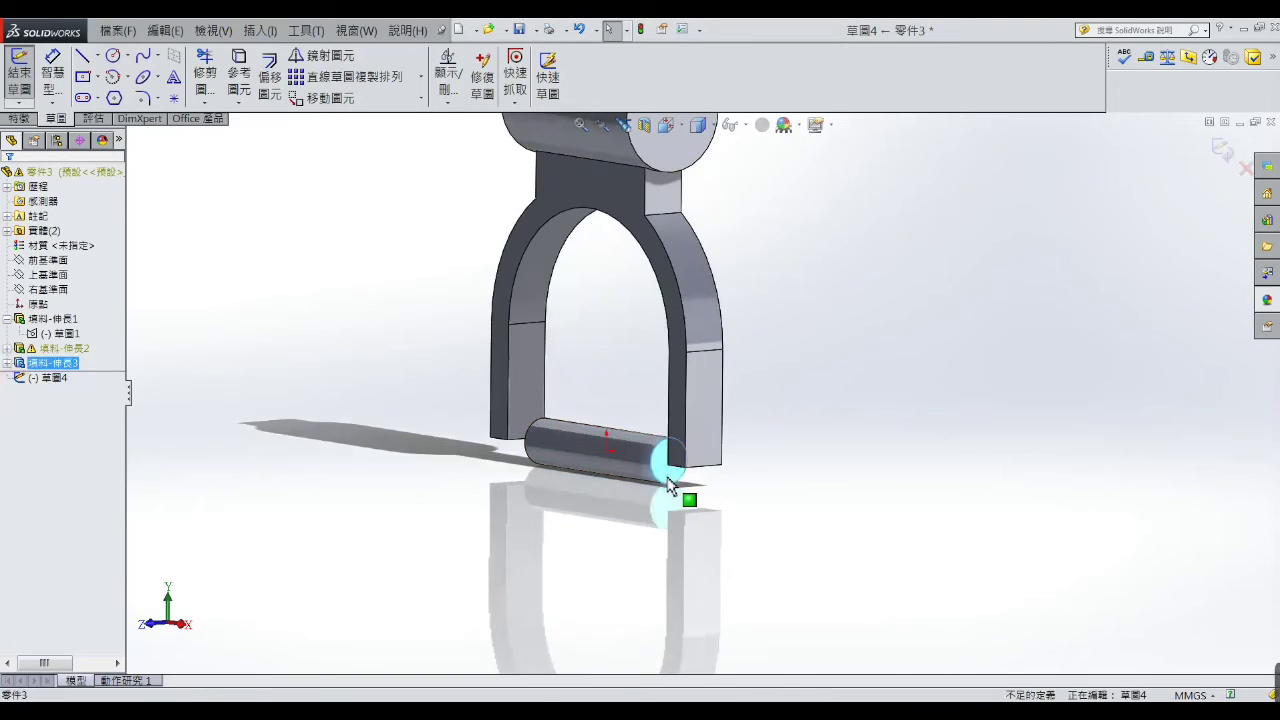
left_click(239, 70)
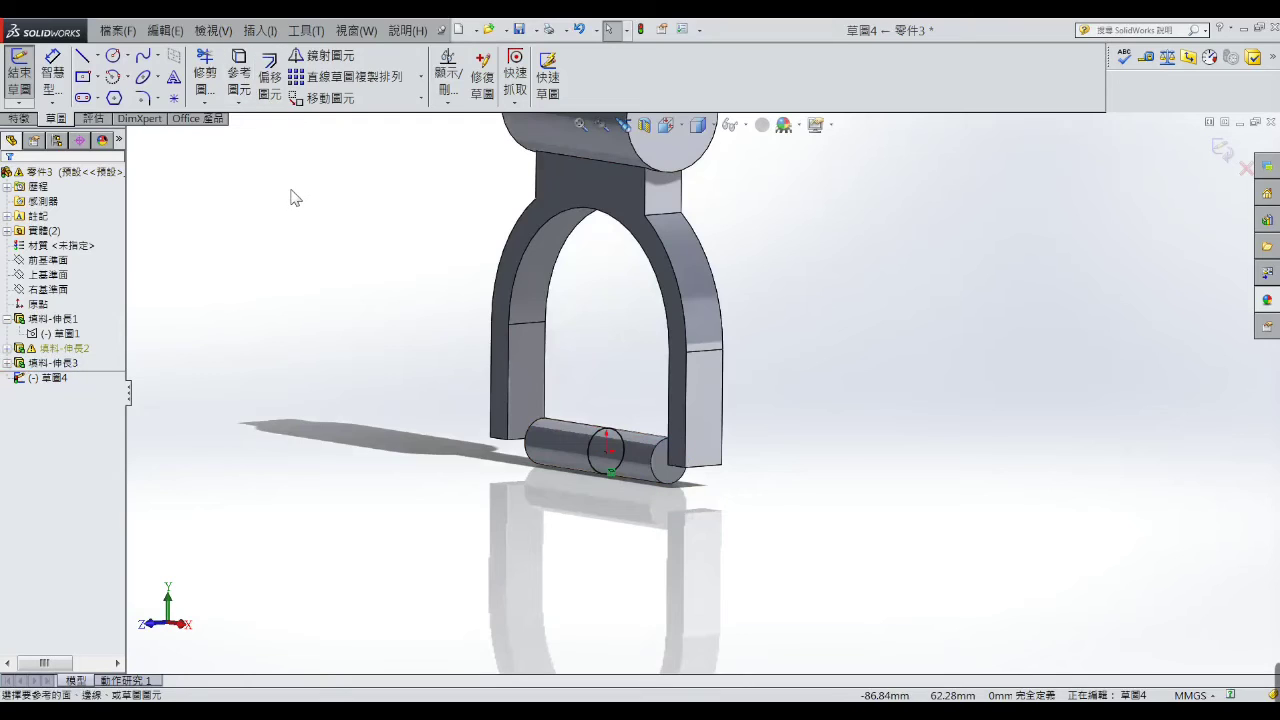
left_click(18, 118)
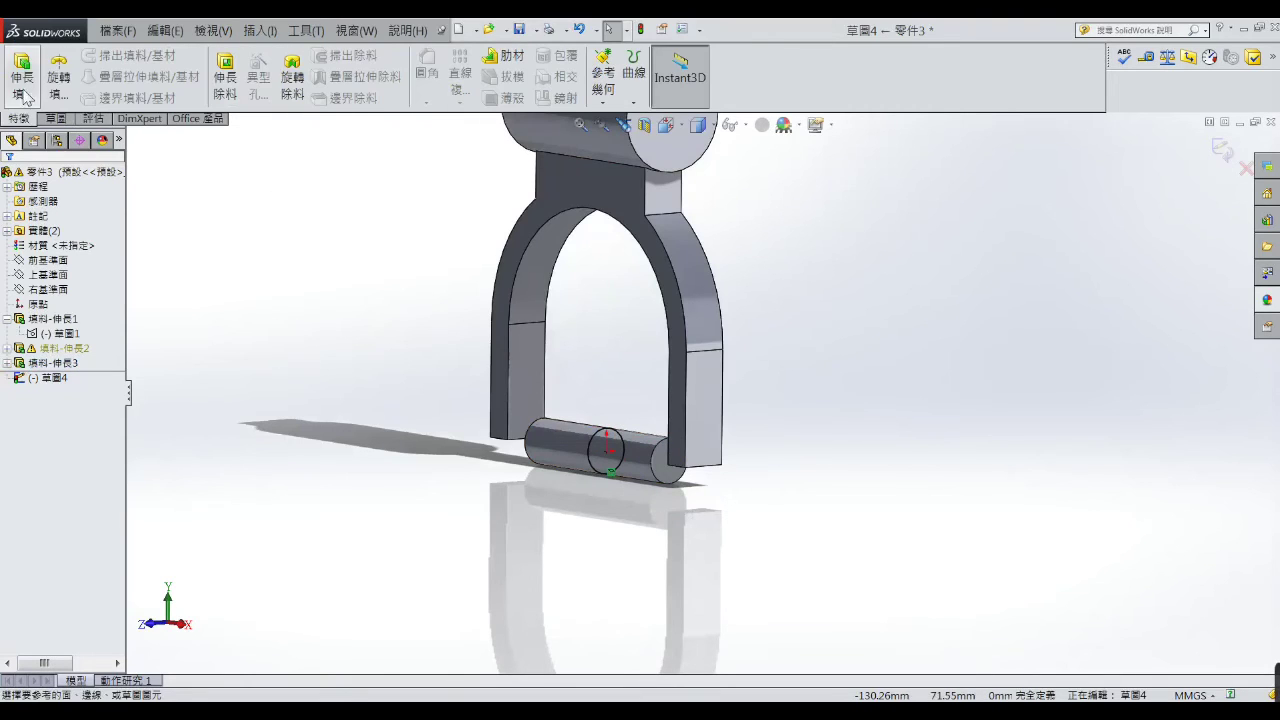
- Extrude the converted circle 75 mm Mid Plane into a pin across both legs
left_click(22, 76)
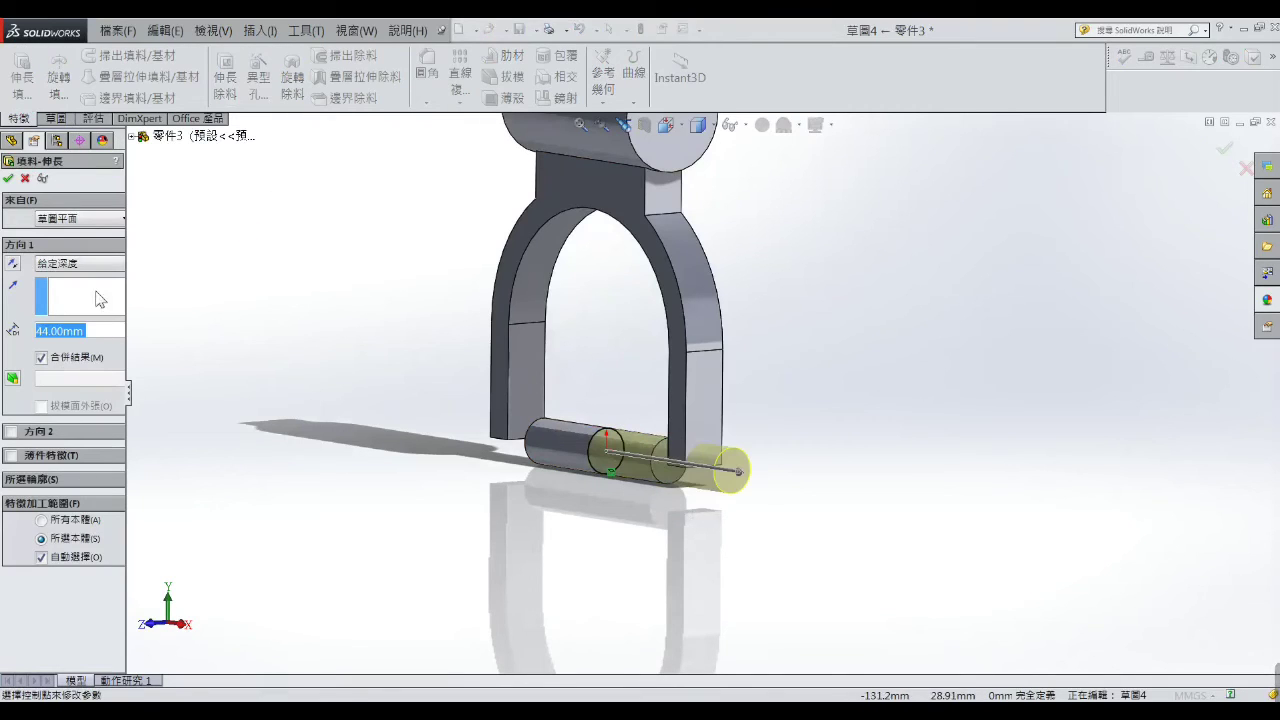
left_click(107, 263)
left_click(104, 355)
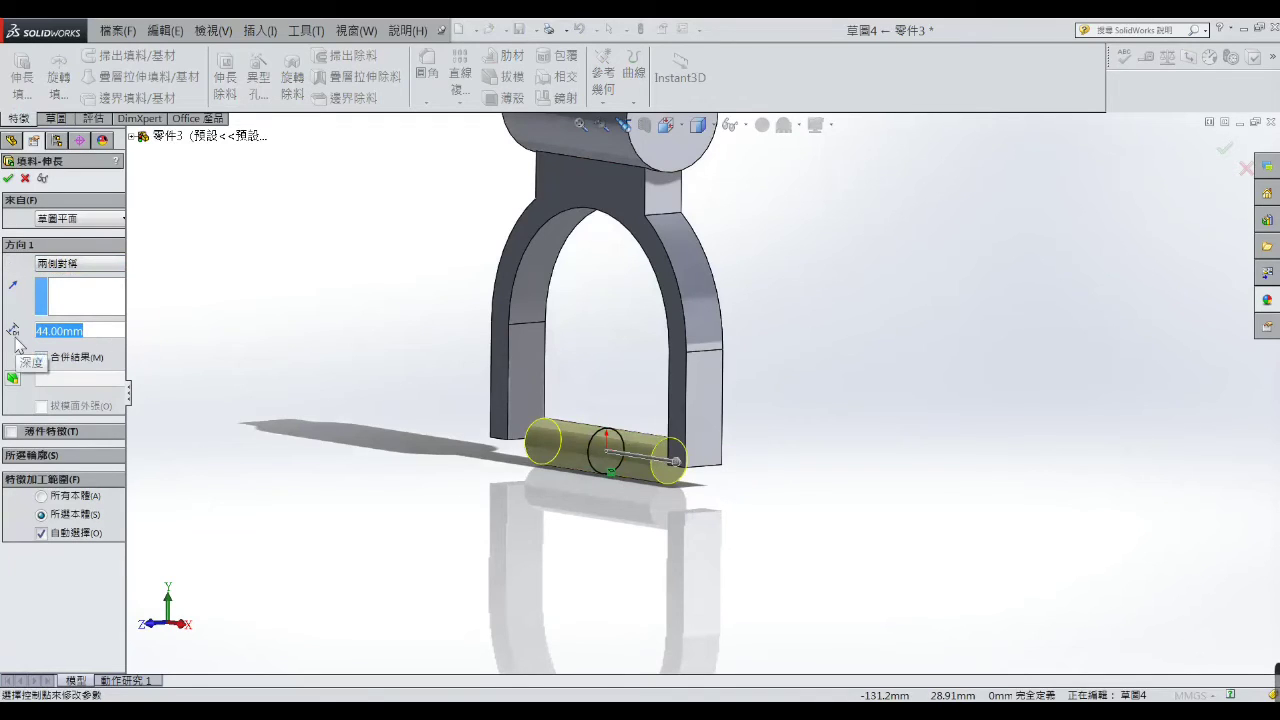
type("75")
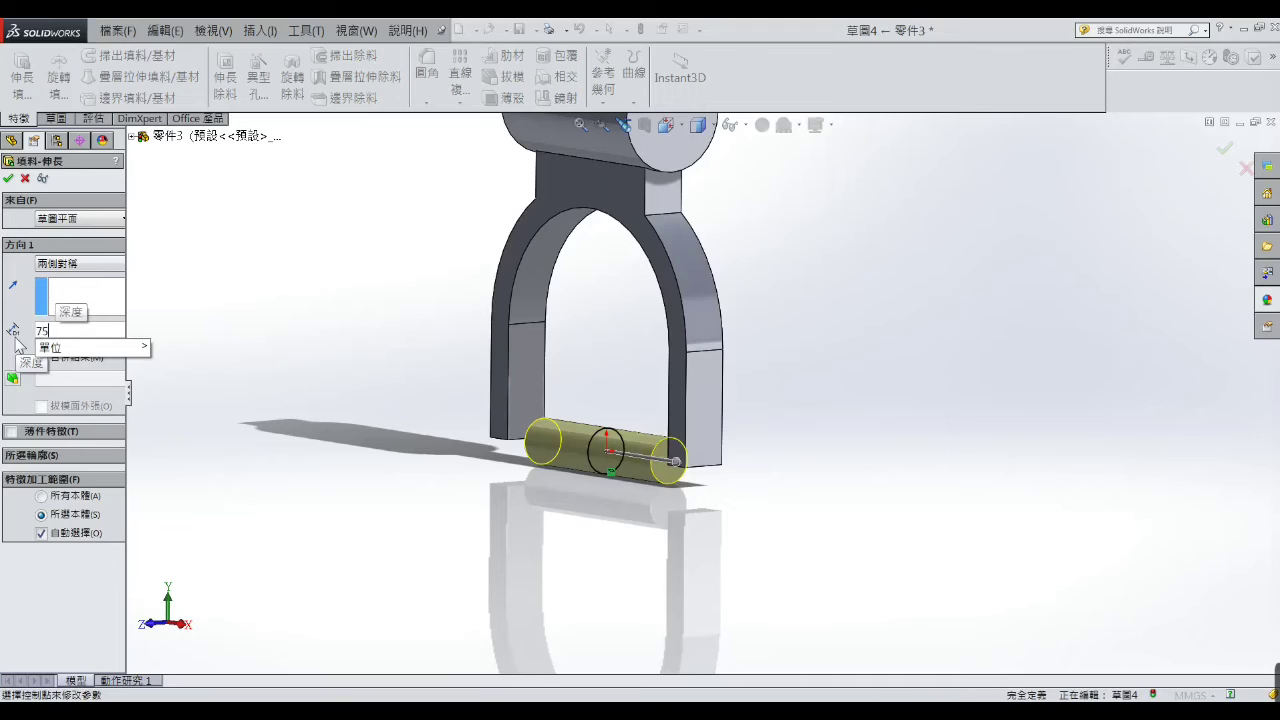
key("alt+Tab")
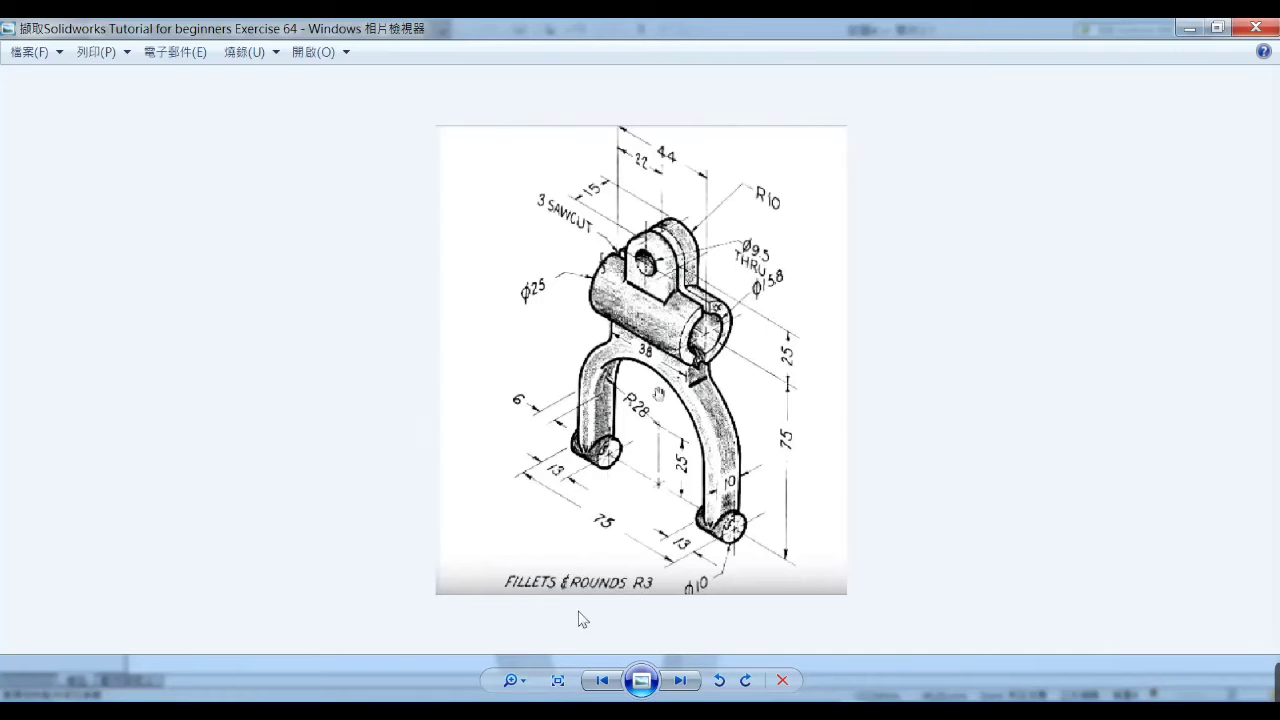
left_click(1189, 28)
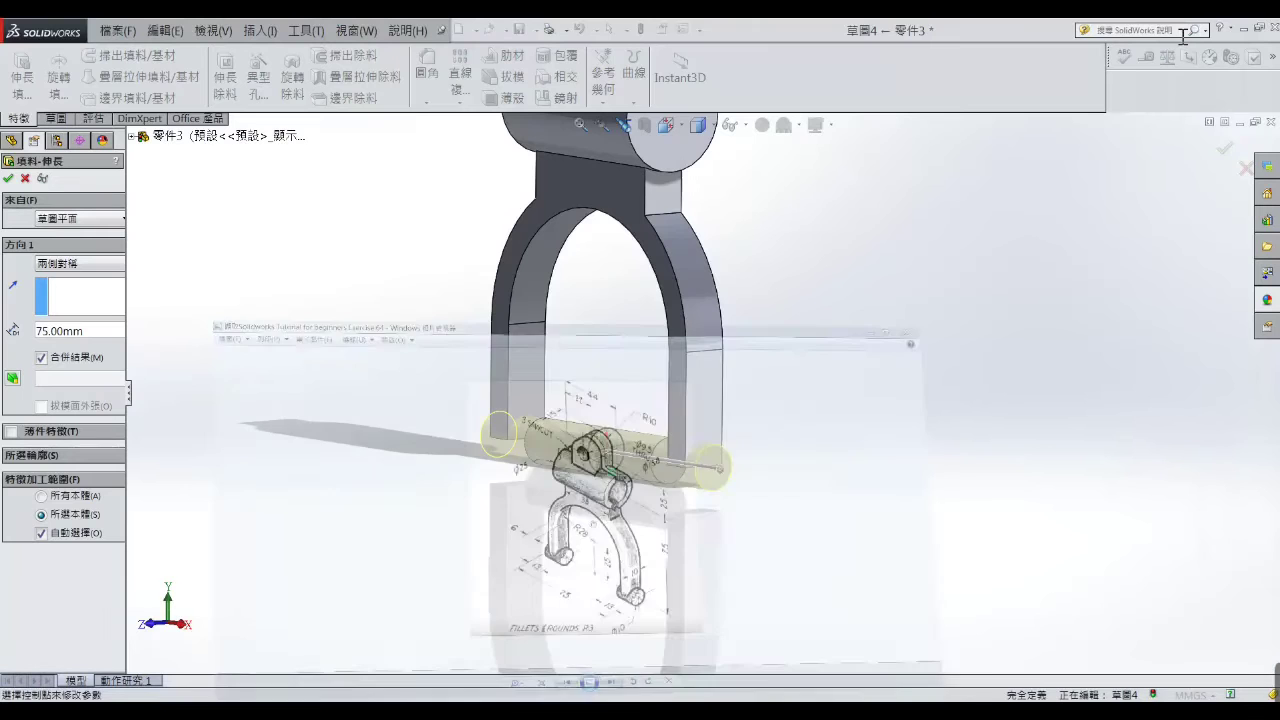
left_click(8, 178)
key("f")
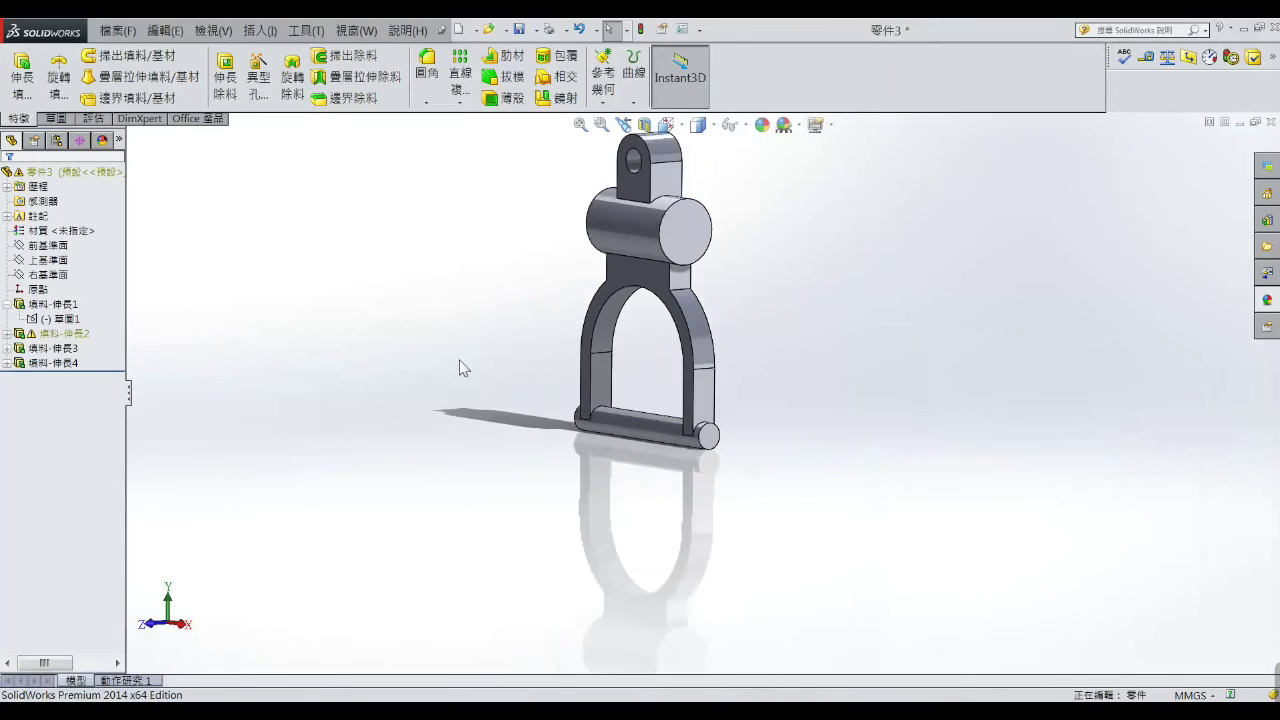
scroll(630, 414, "down", 2)
mouse_move(530, 430)
middle_mouse_down()
mouse_move(483, 338)
mouse_move(758, 325)
middle_mouse_up()
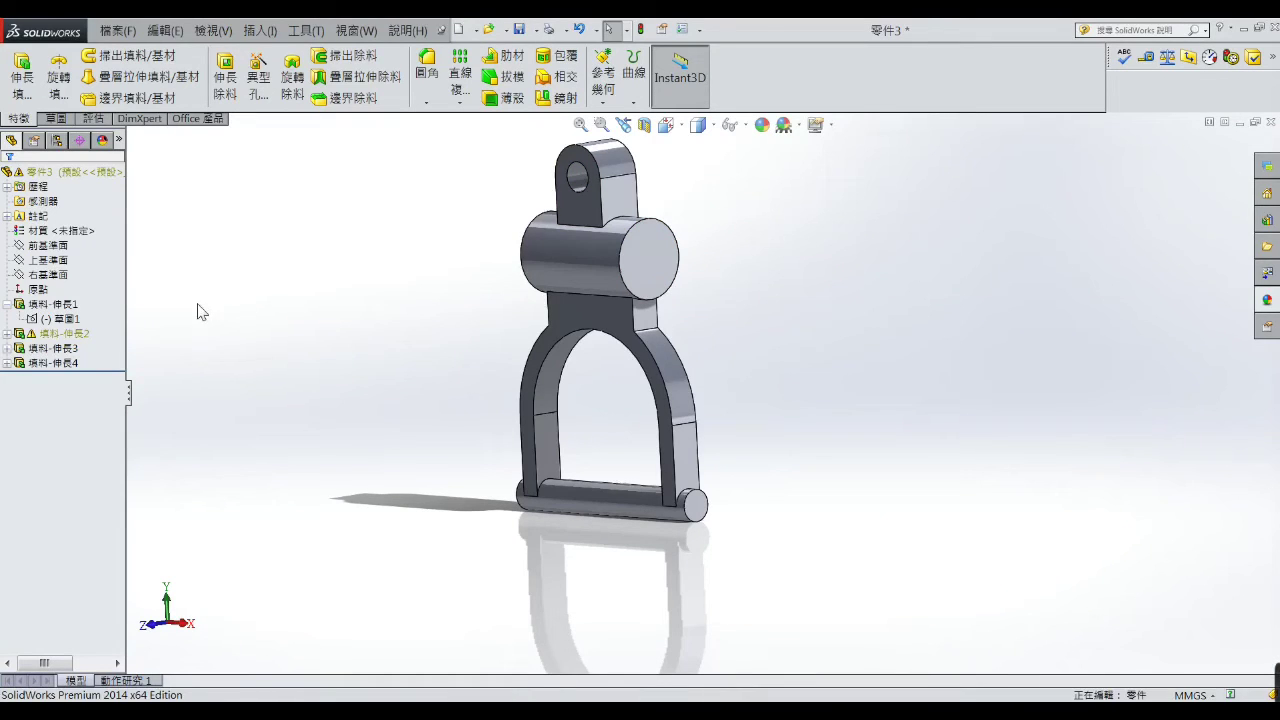
left_click(58, 246)
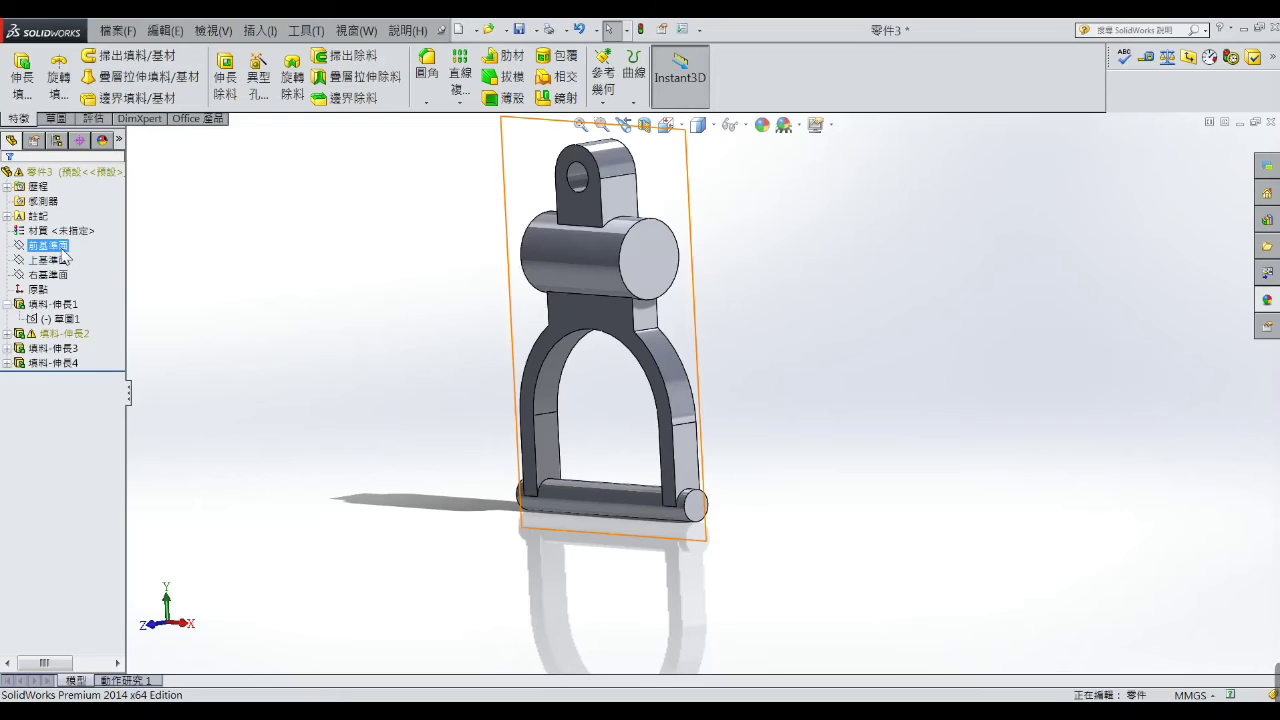
- Start a new sketch on the Right Plane and view it Normal To
left_click(64, 275)
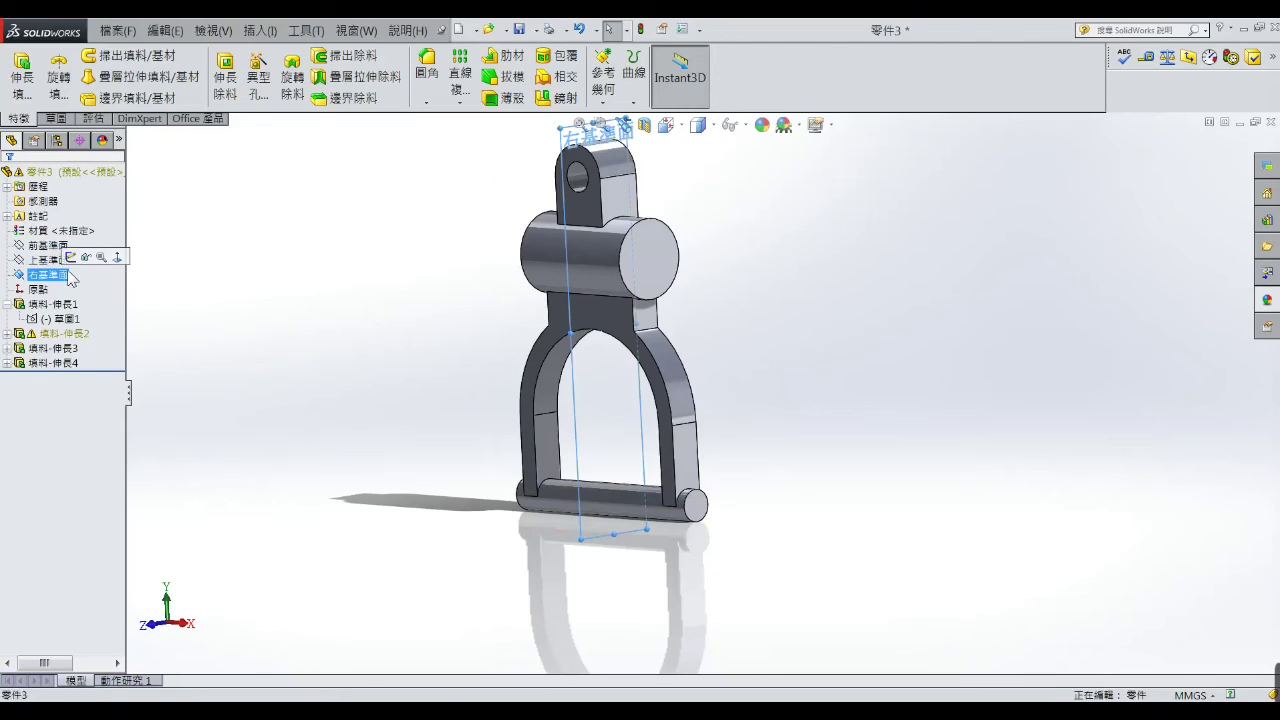
left_click(72, 256)
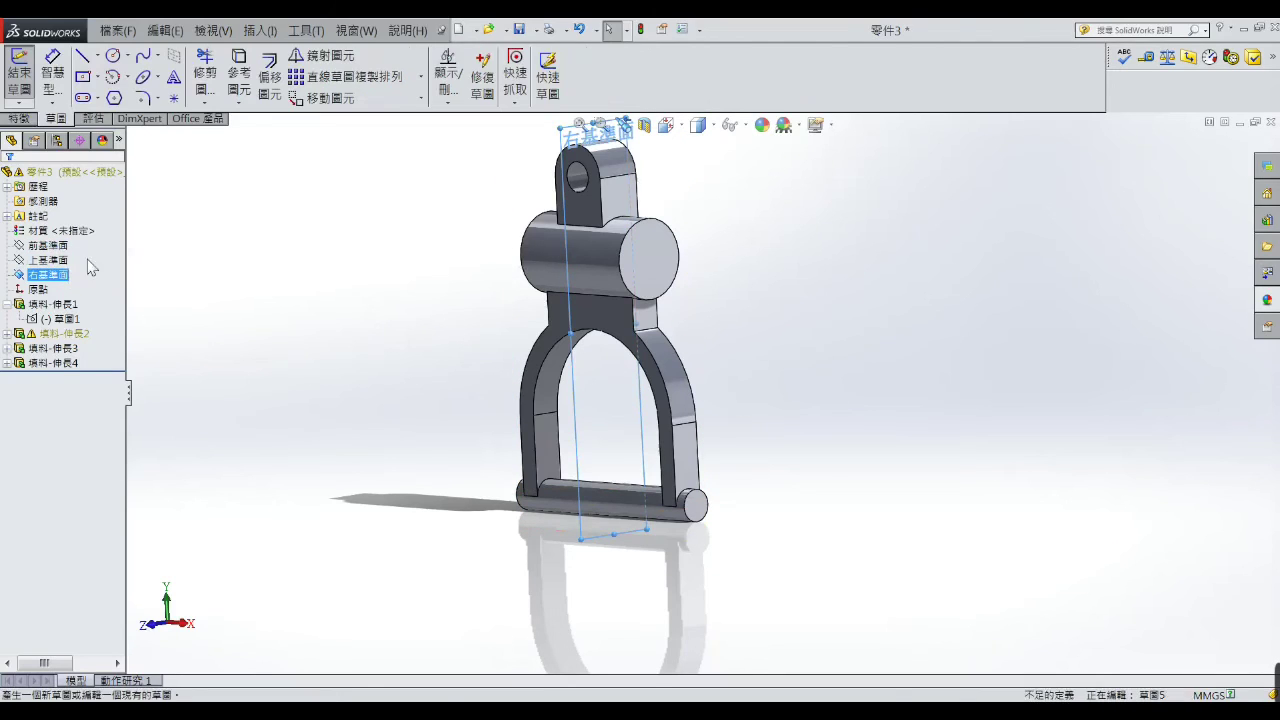
left_click(665, 124)
left_click(759, 218)
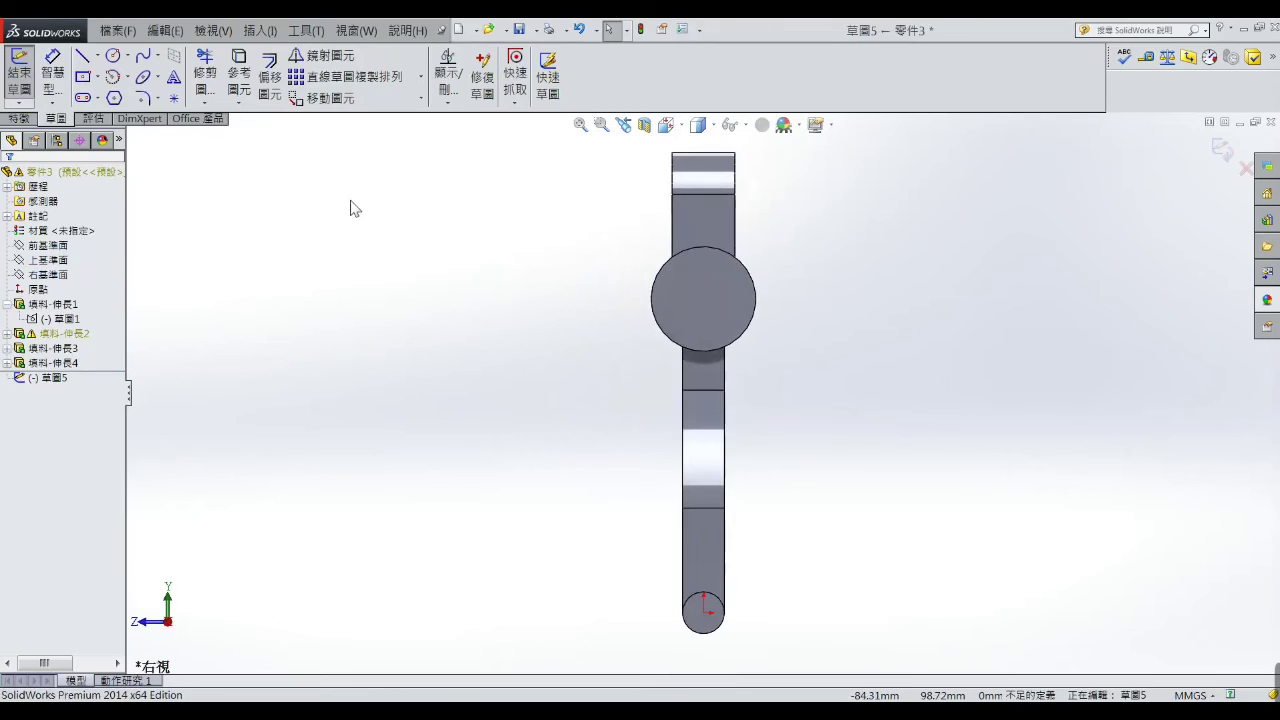
- Draw a circle centred on the round boss, checking the reference drawing
left_click(113, 55)
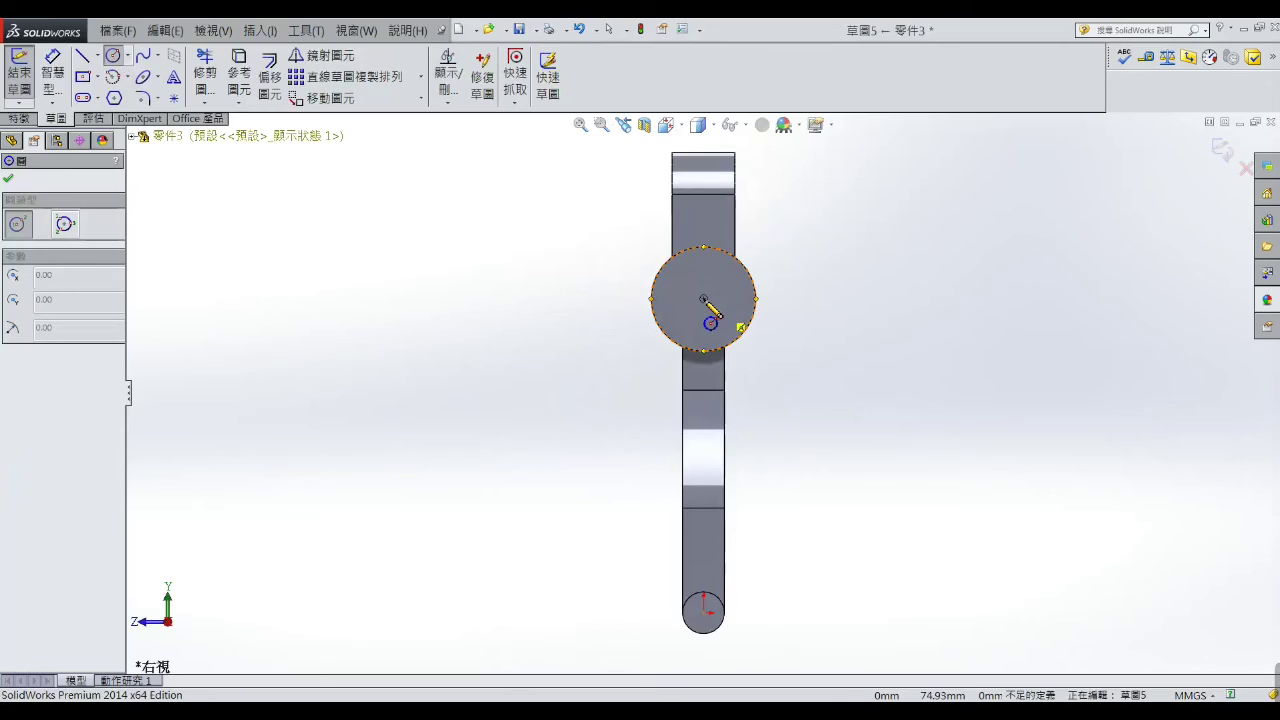
left_click(703, 298)
left_click(717, 281)
right_click(714, 276)
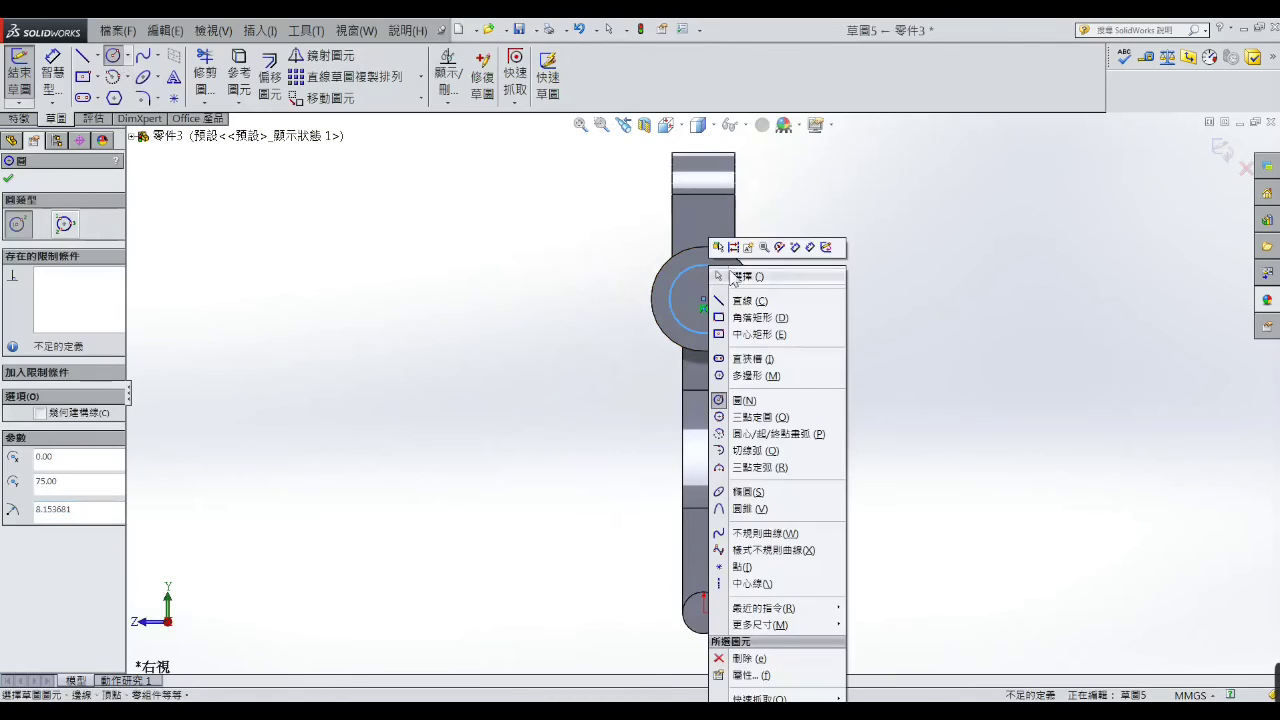
left_click(740, 276)
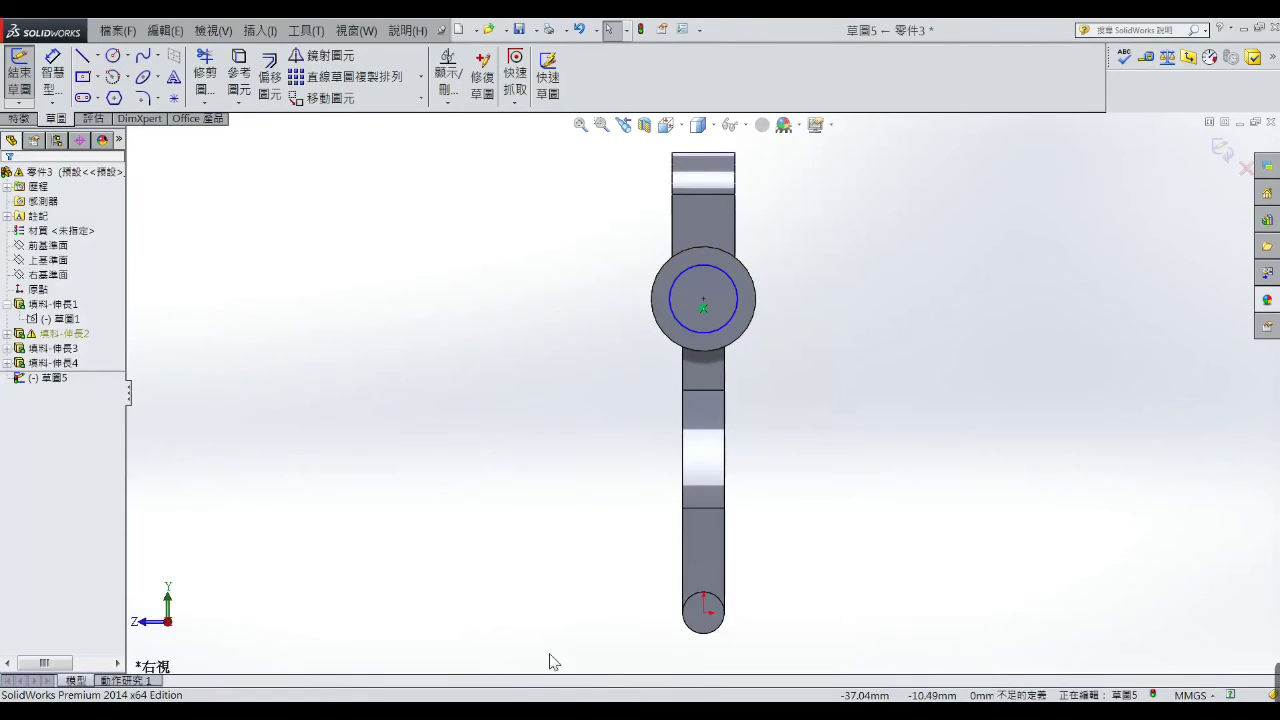
key("alt+Tab")
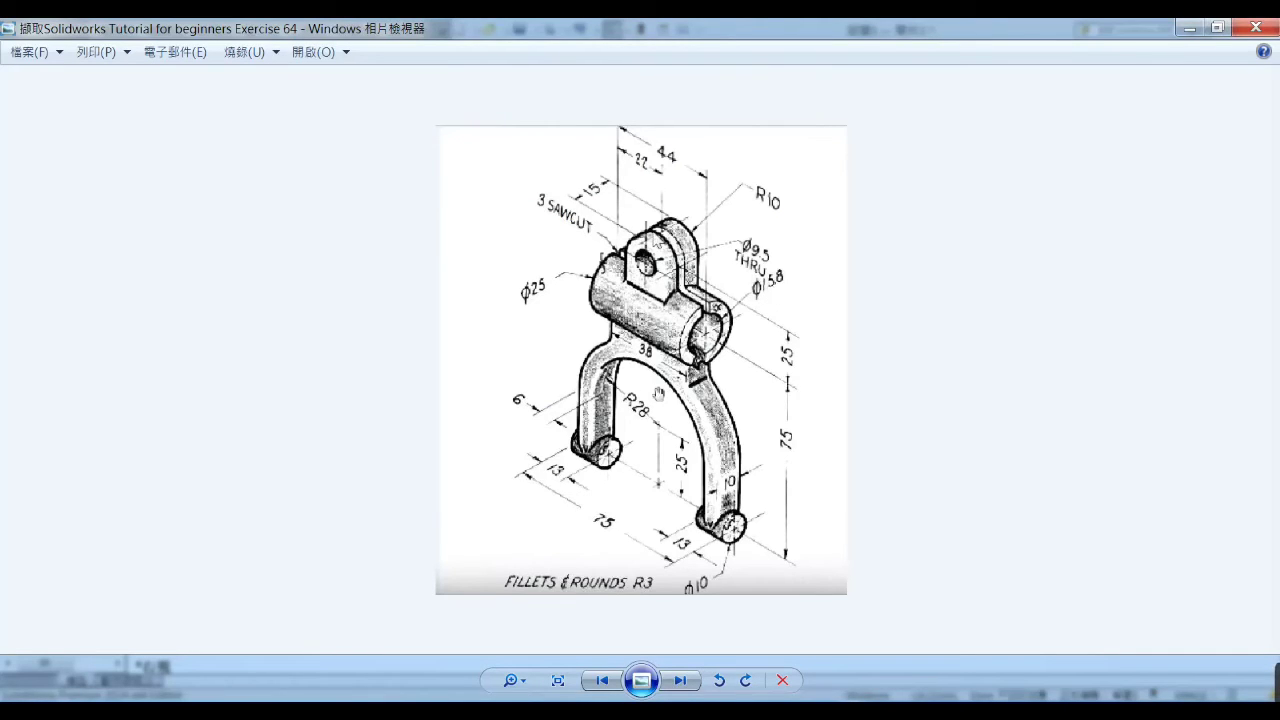
left_click(1188, 36)
- Dimension the new circle to a 15.80 mm diameter
scroll(737, 306, "down", 3)
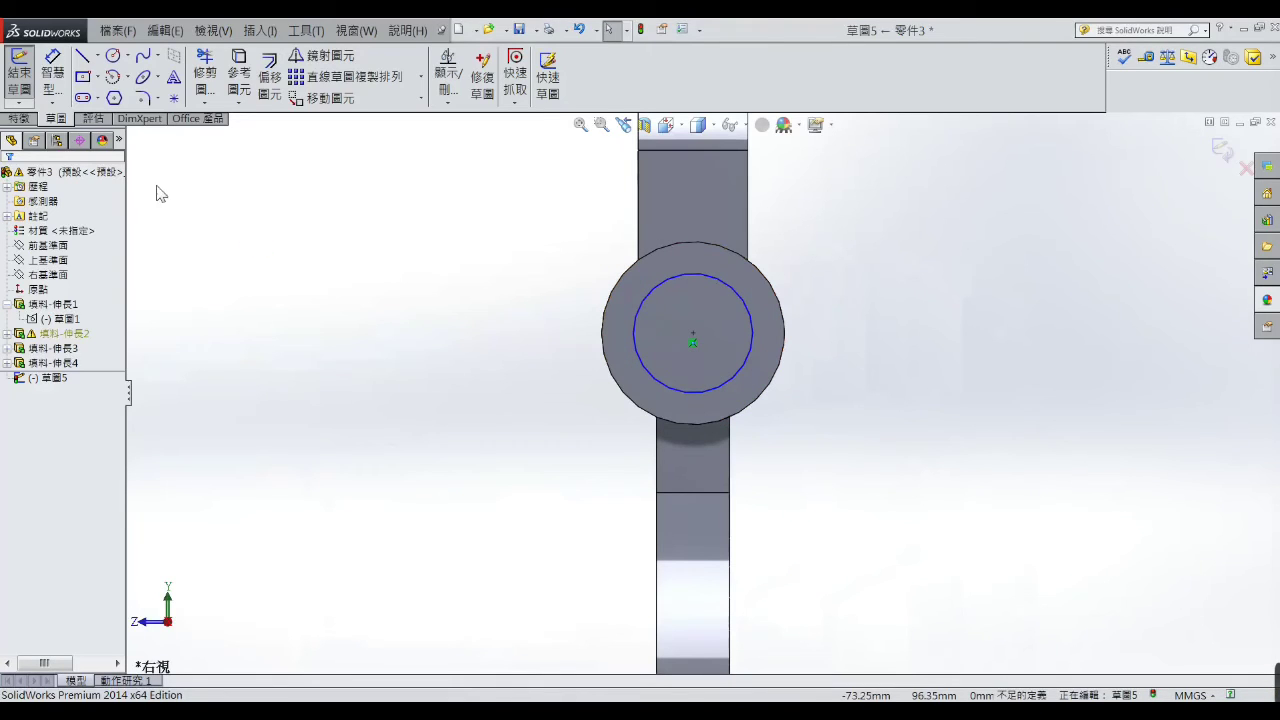
left_click(55, 93)
left_click(752, 315)
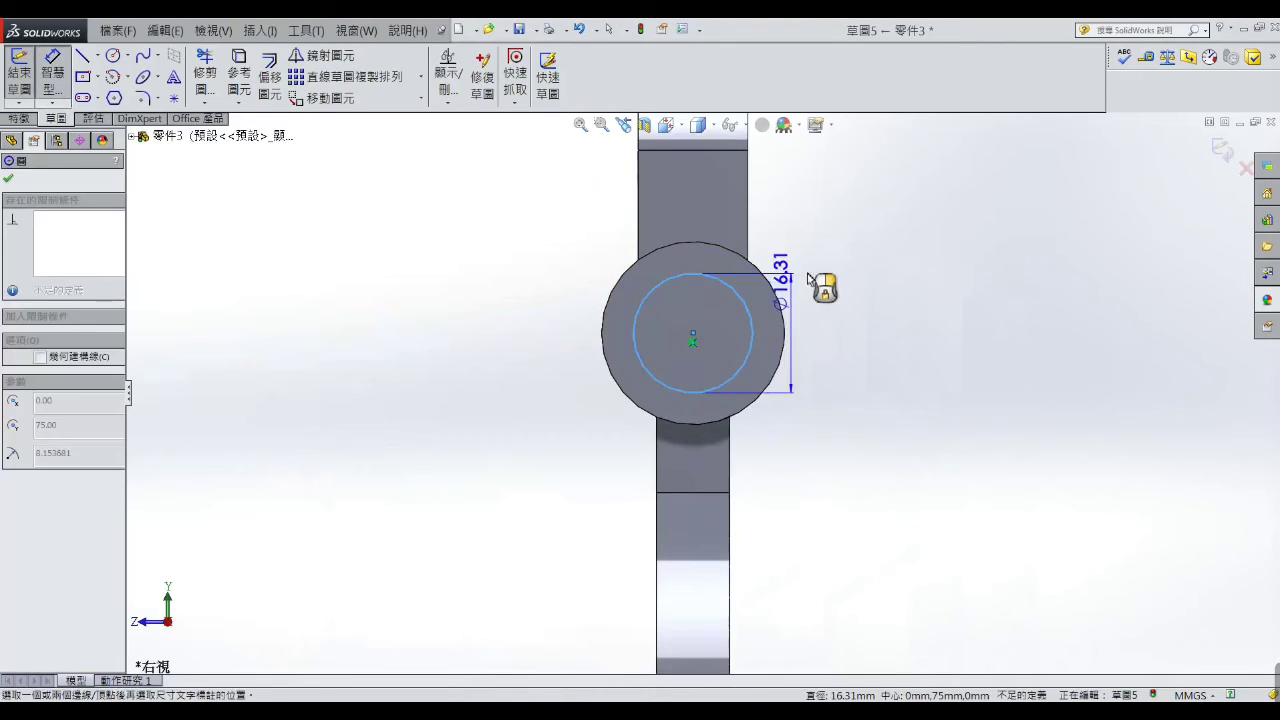
left_click(808, 273)
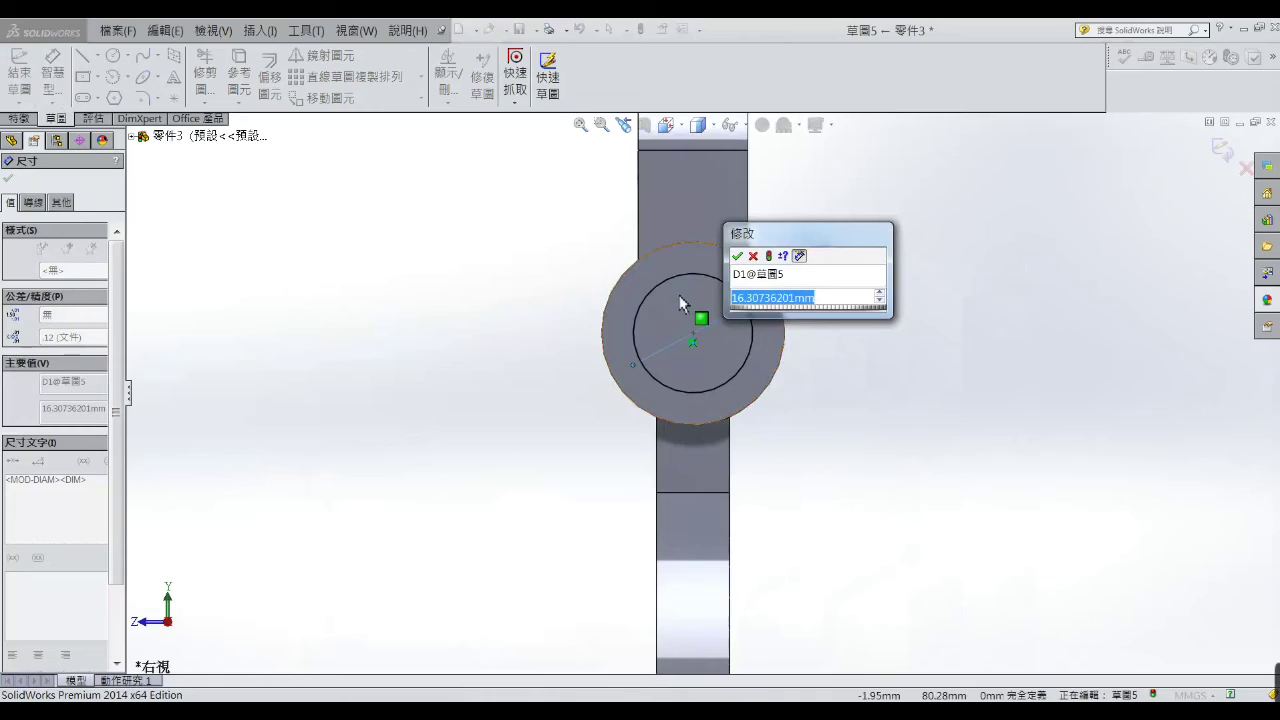
type("15.")
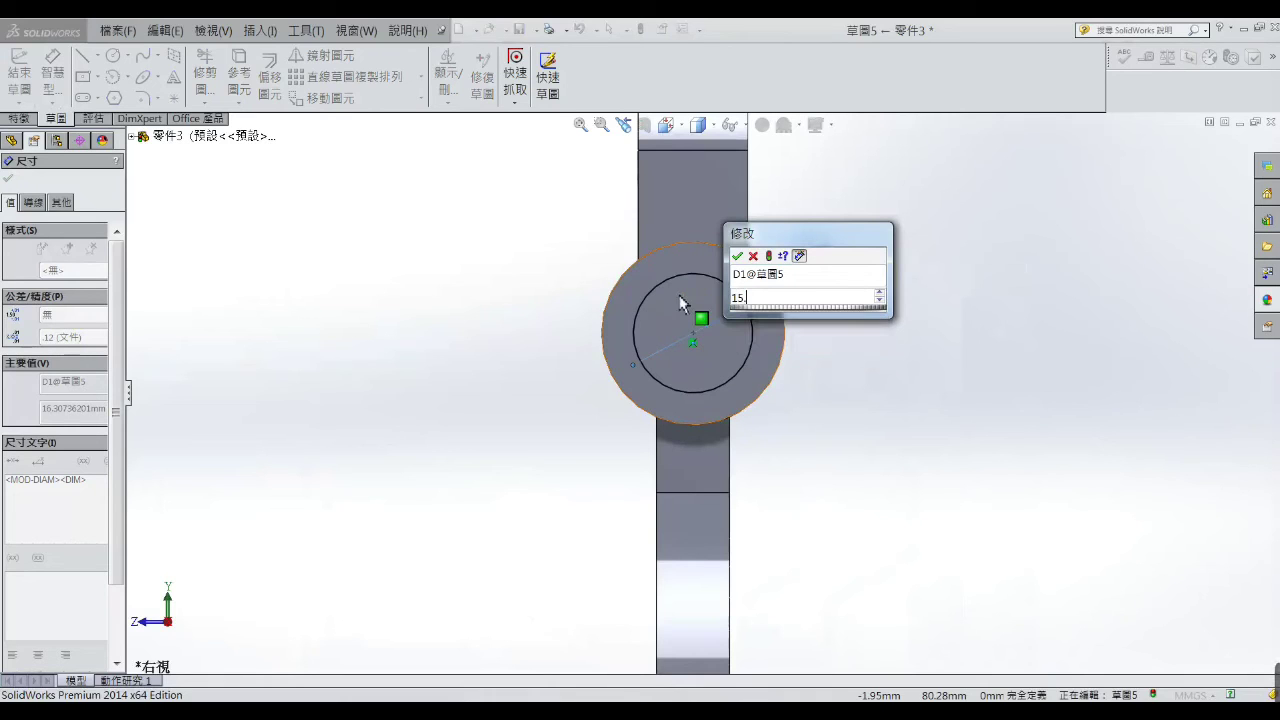
type("8")
key("Return")
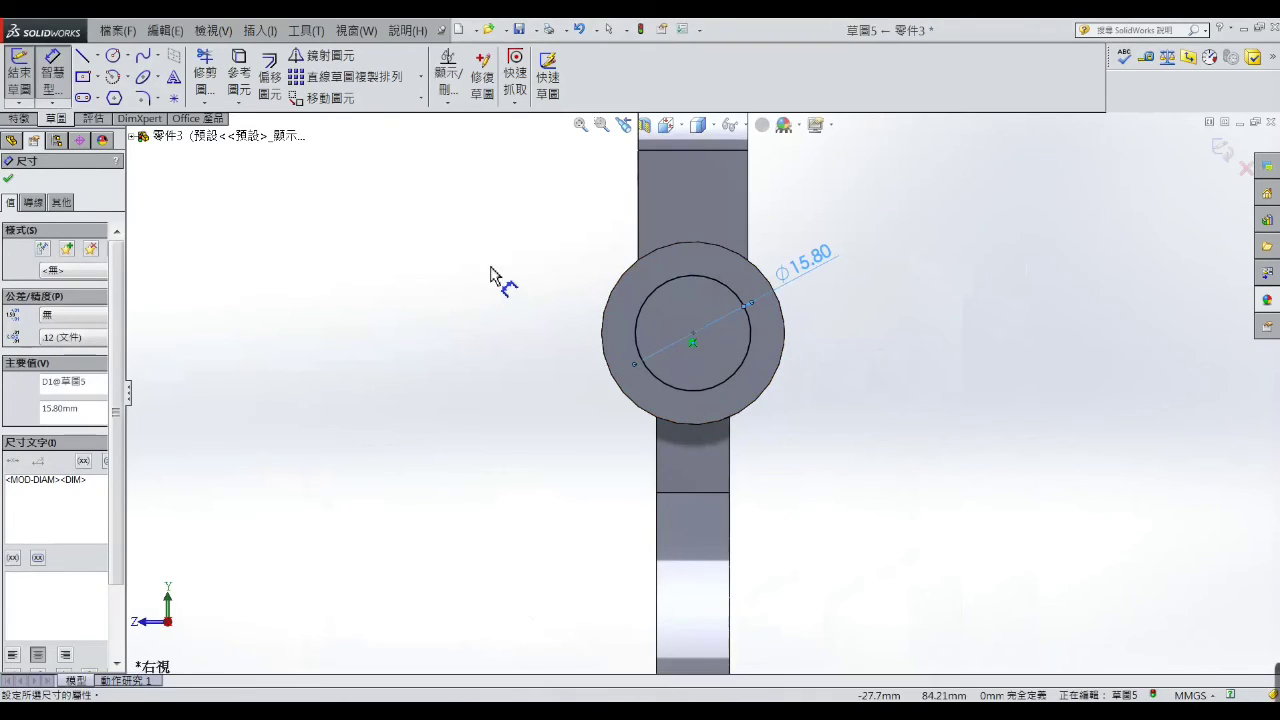
key("Escape")
key("z")
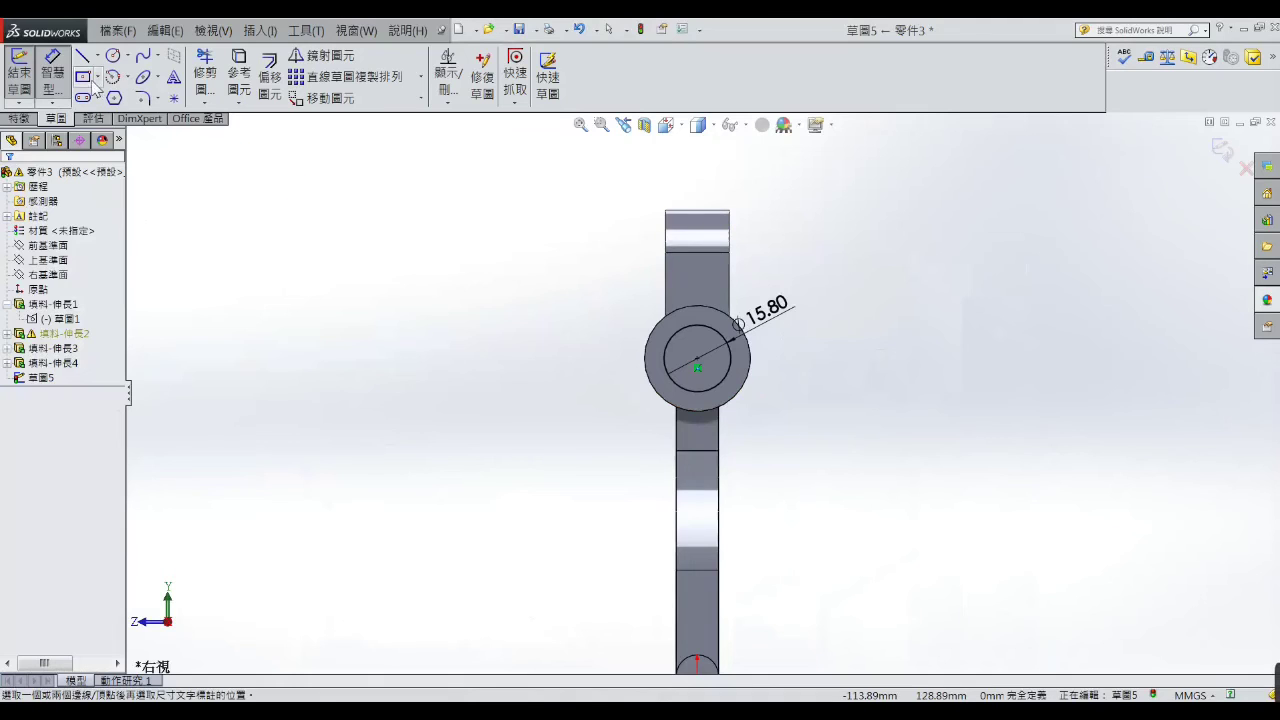
- Draw a center rectangle from the upper lug down into the inner circle
left_click(83, 78)
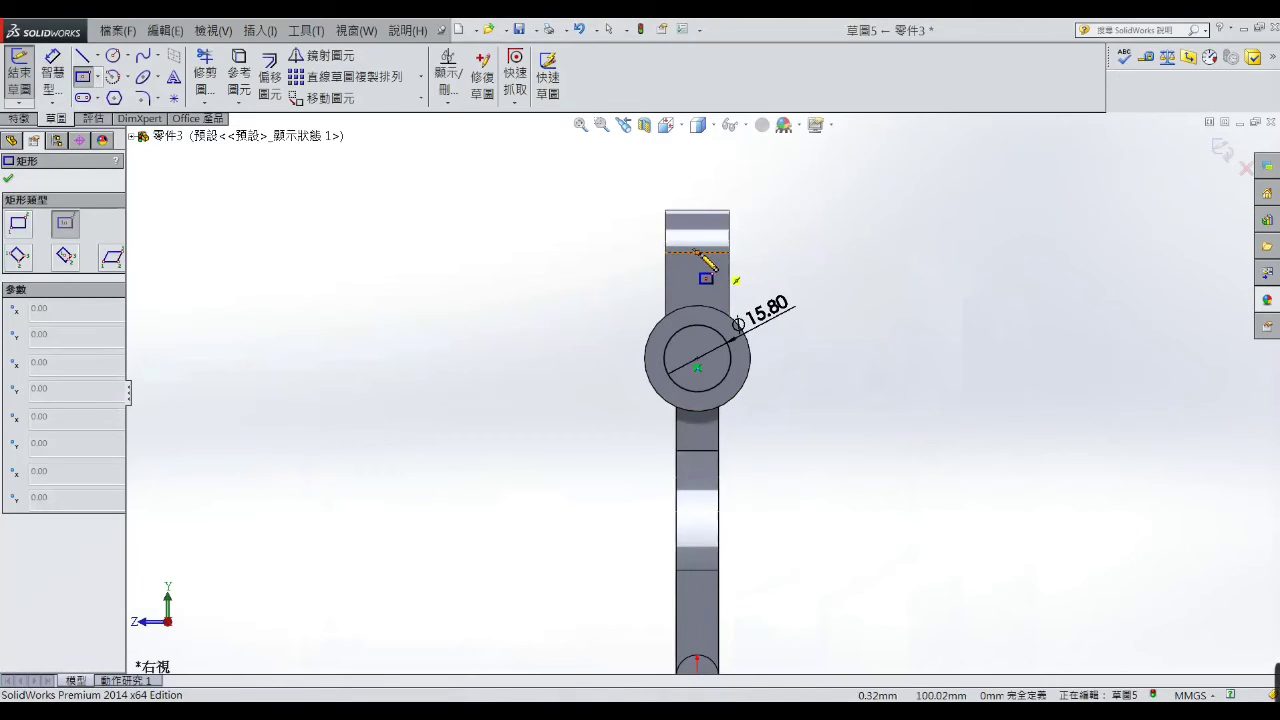
left_click(697, 252)
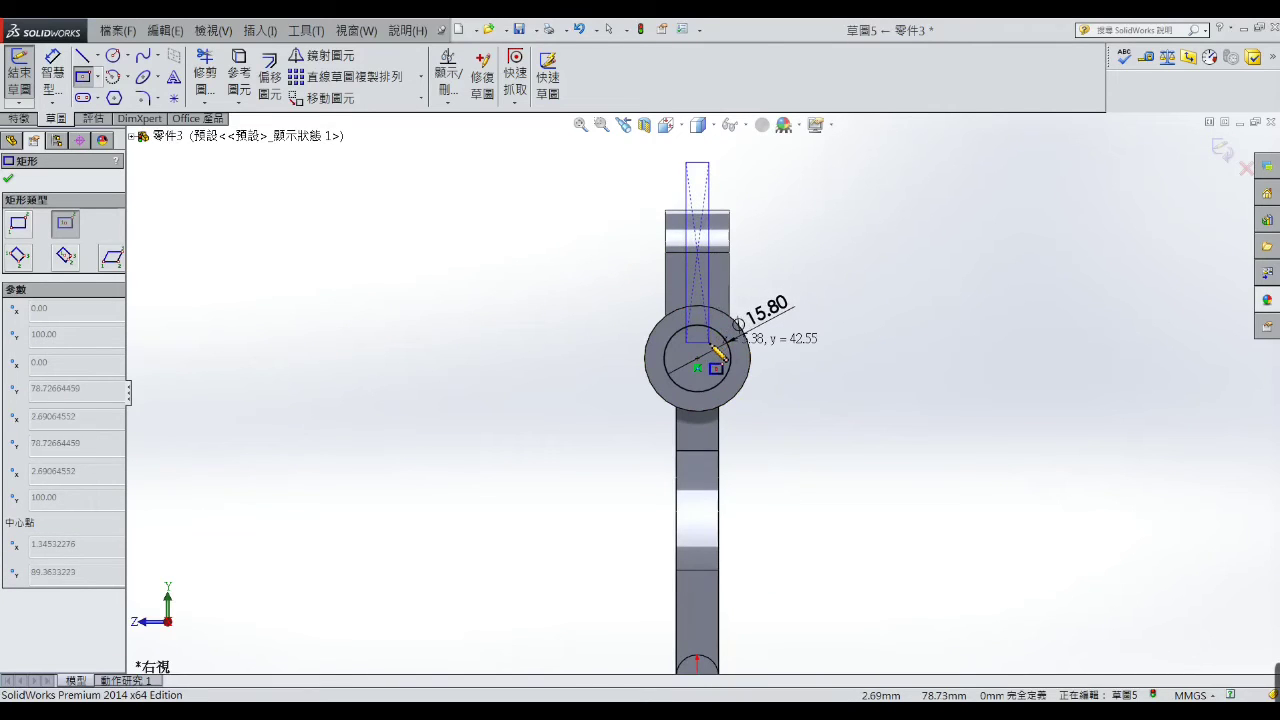
left_click(710, 342)
right_click(710, 342)
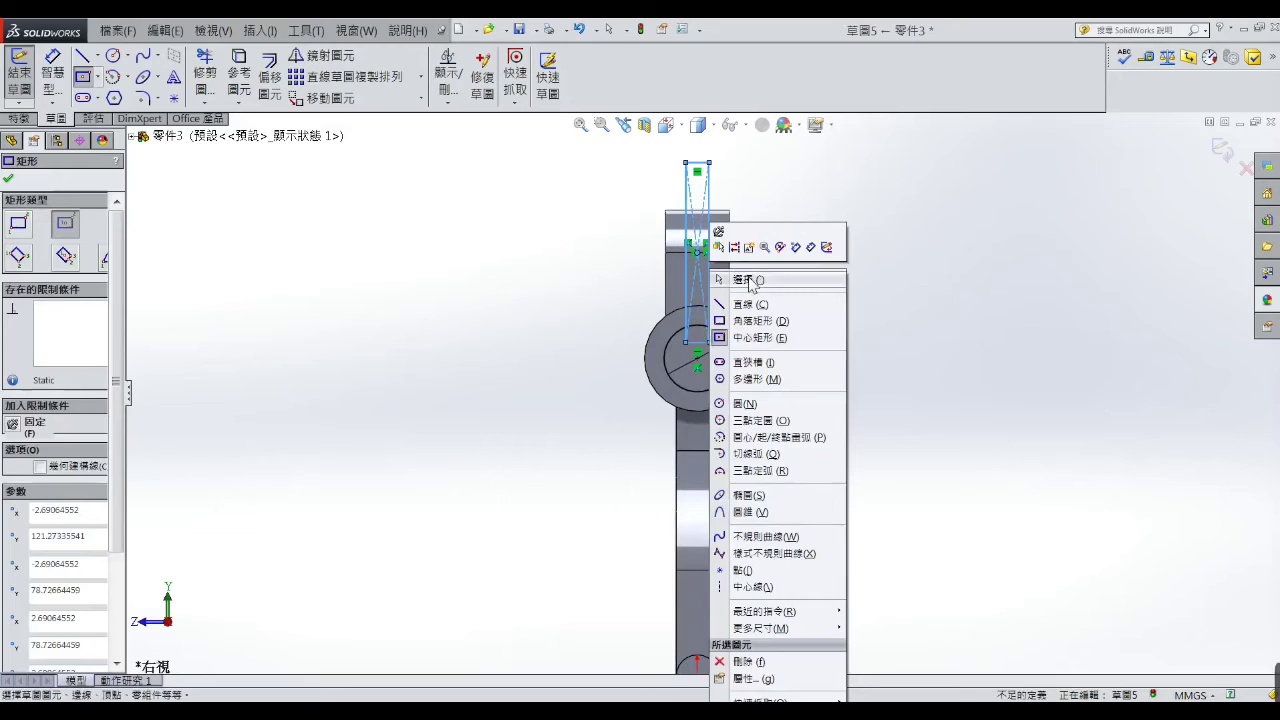
left_click(752, 280)
- Dimension the rectangle's top edge to 3 mm wide
left_click(45, 75)
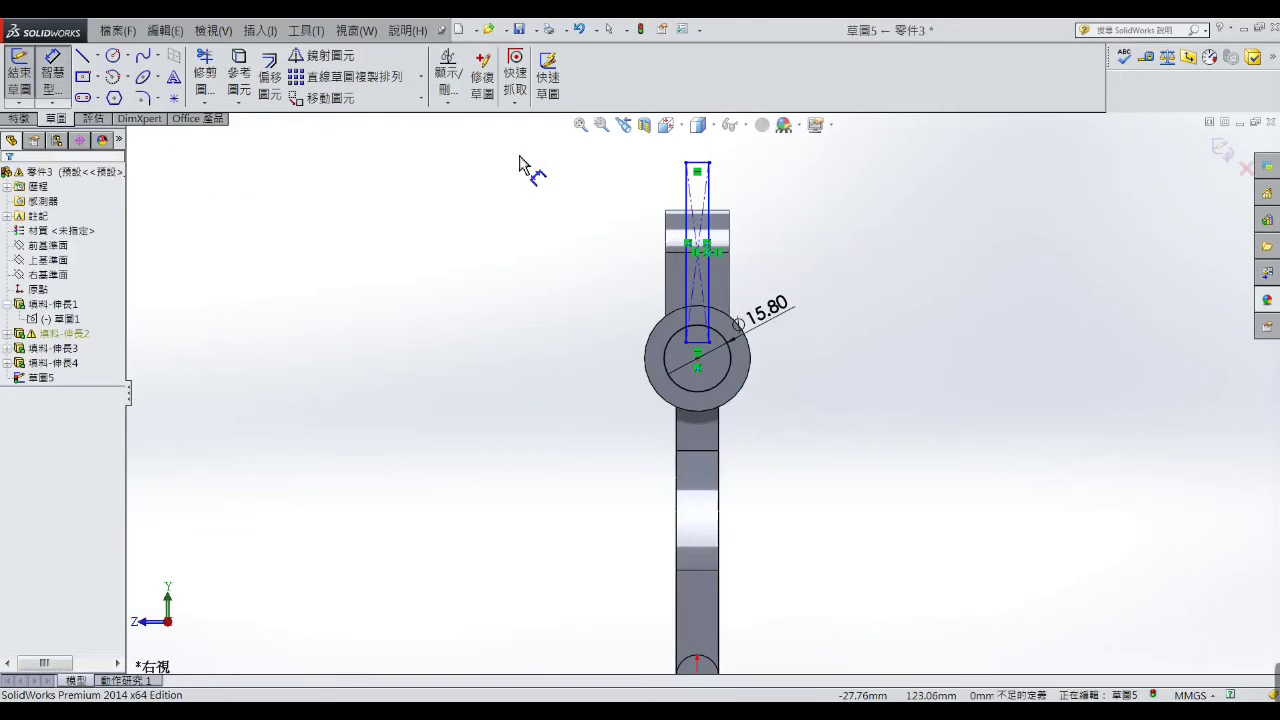
scroll(644, 170, "down", 2)
left_click(716, 213)
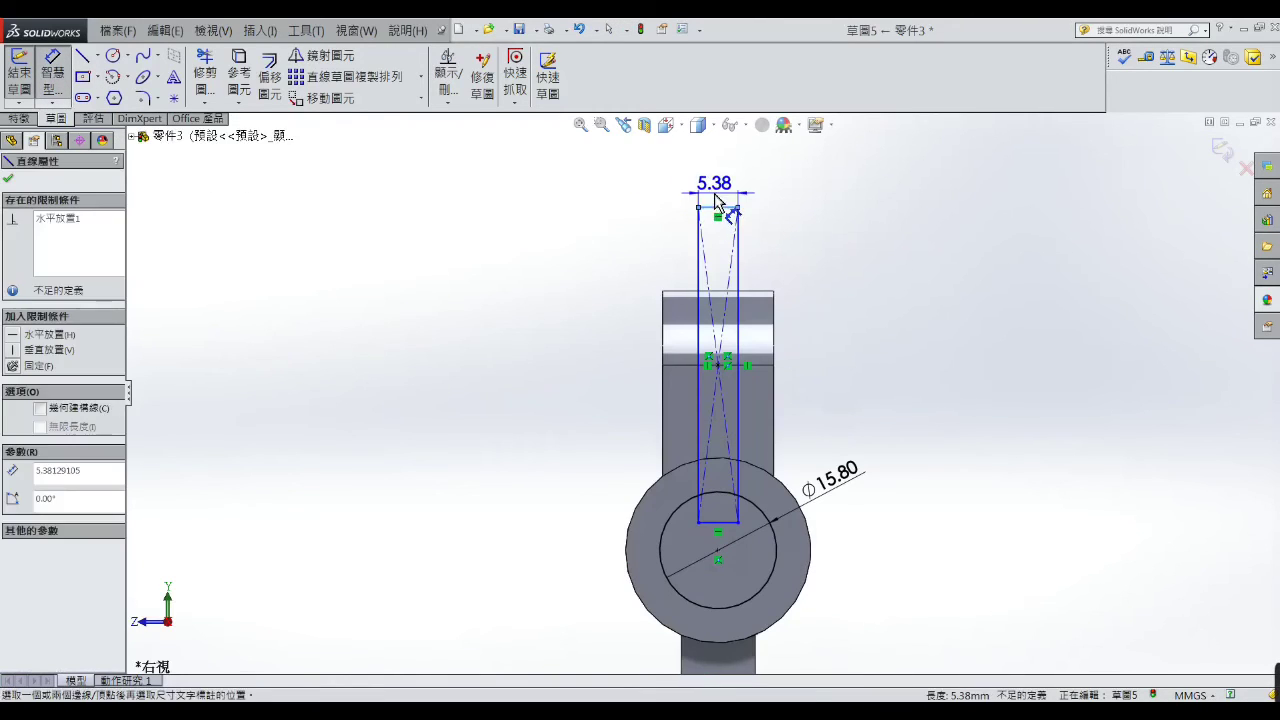
left_click(716, 180)
left_click(722, 215)
left_click_drag(722, 215, 630, 220)
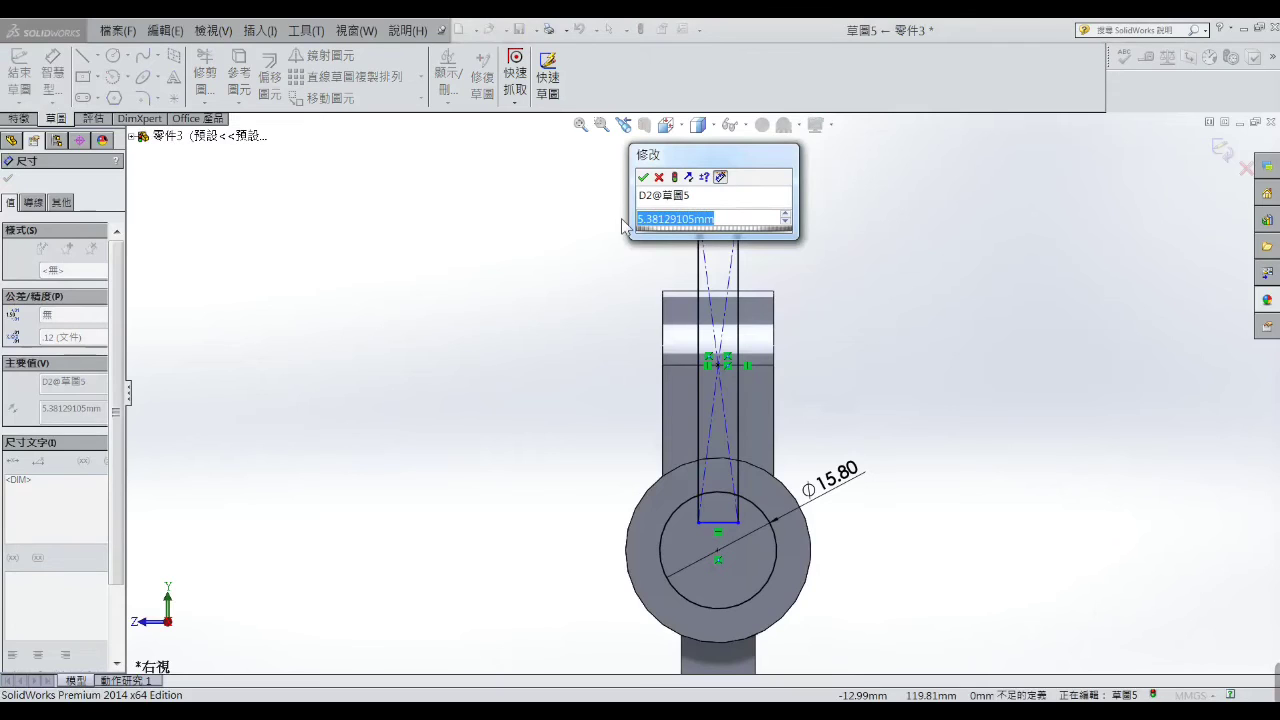
type("3")
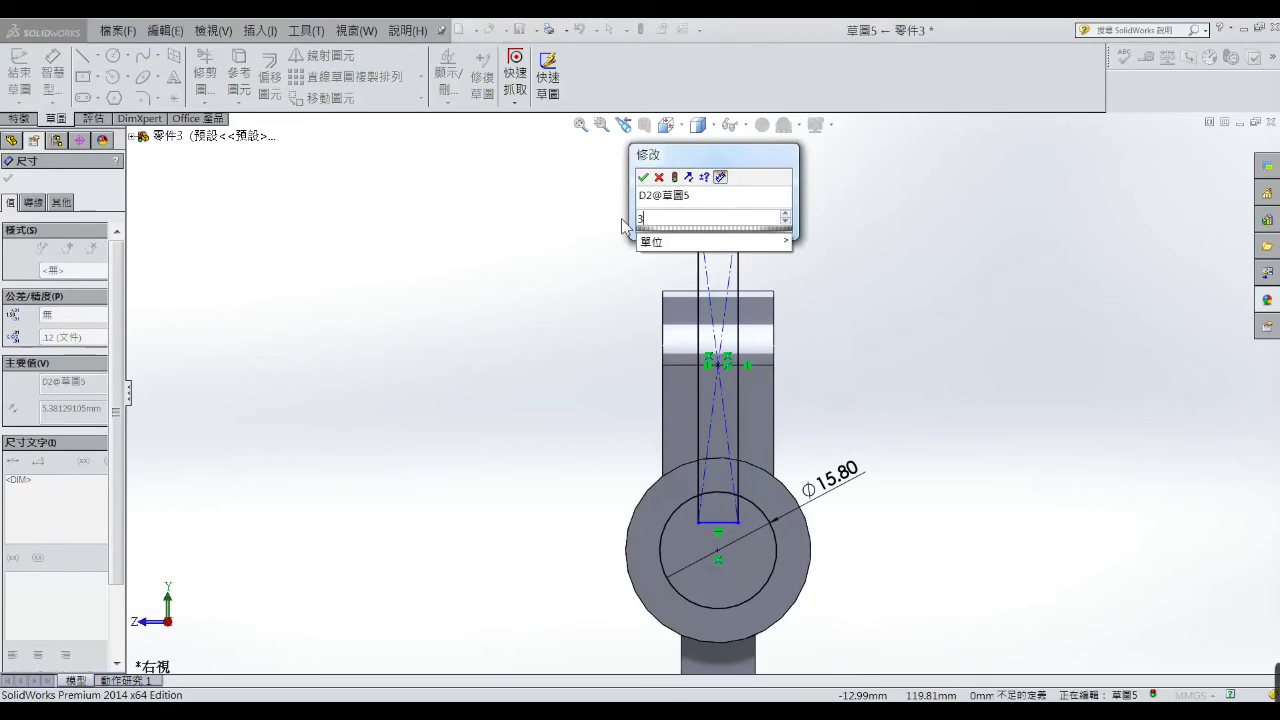
key("Return")
scroll(592, 343, "up", 2)
scroll(597, 391, "up", 2)
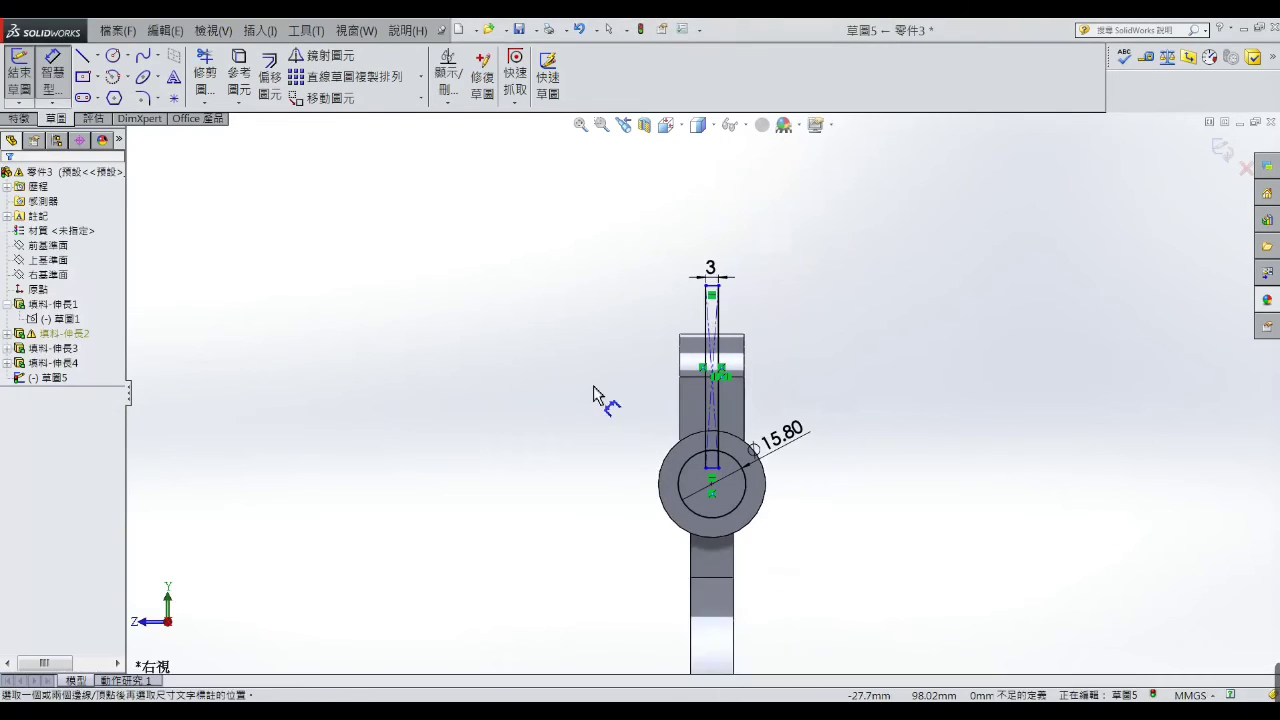
scroll(600, 428, "up", 2)
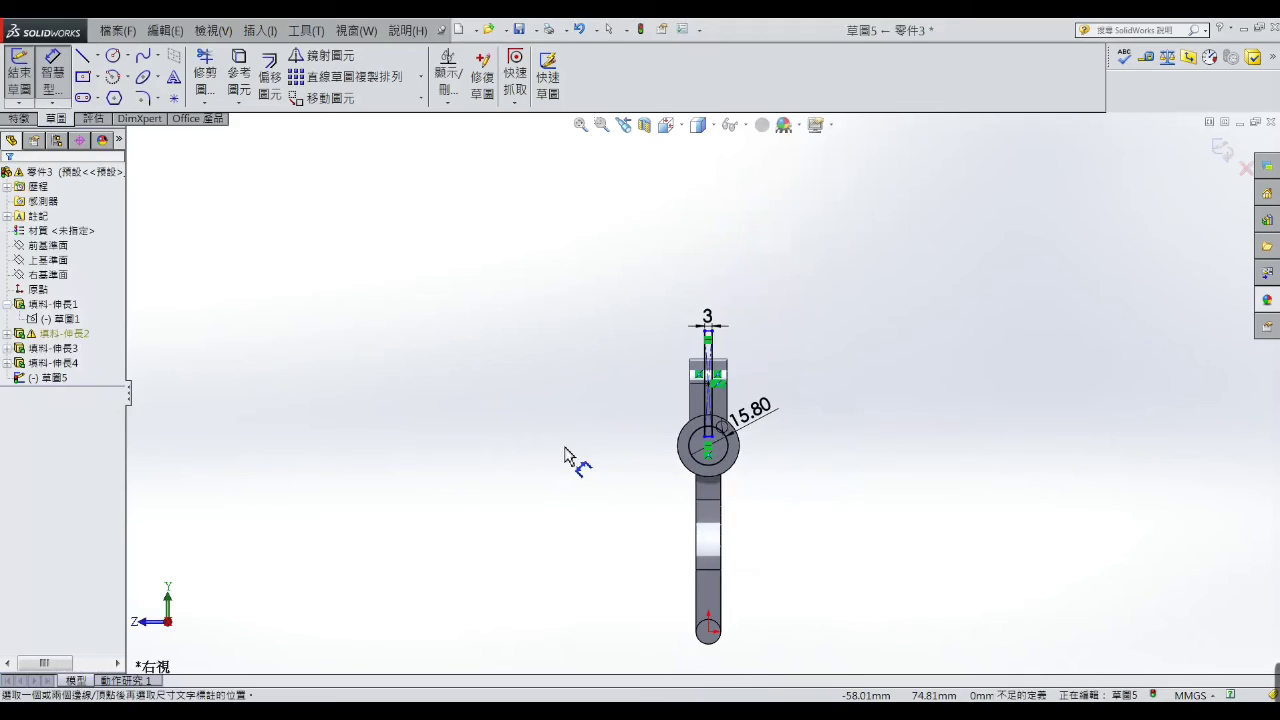
- Start an Extruded Cut with a Mid Plane end condition, 75 mm deep
left_click(18, 118)
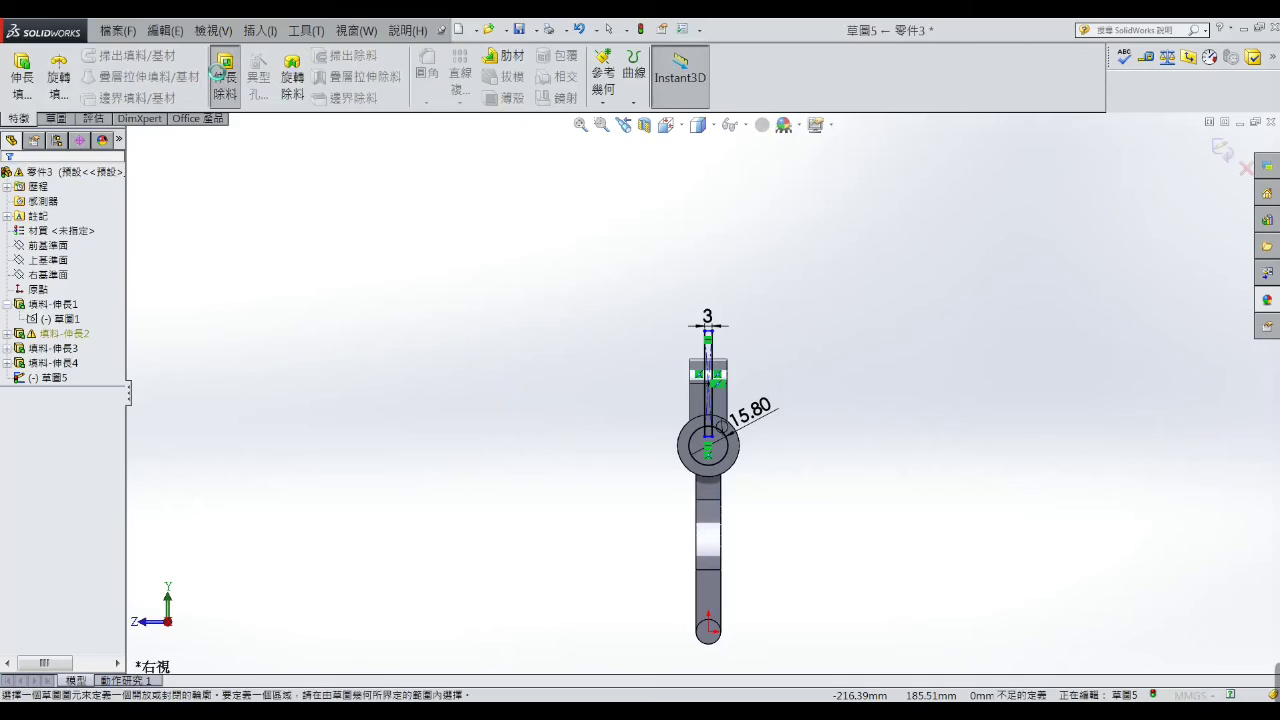
left_click(217, 73)
left_click(119, 268)
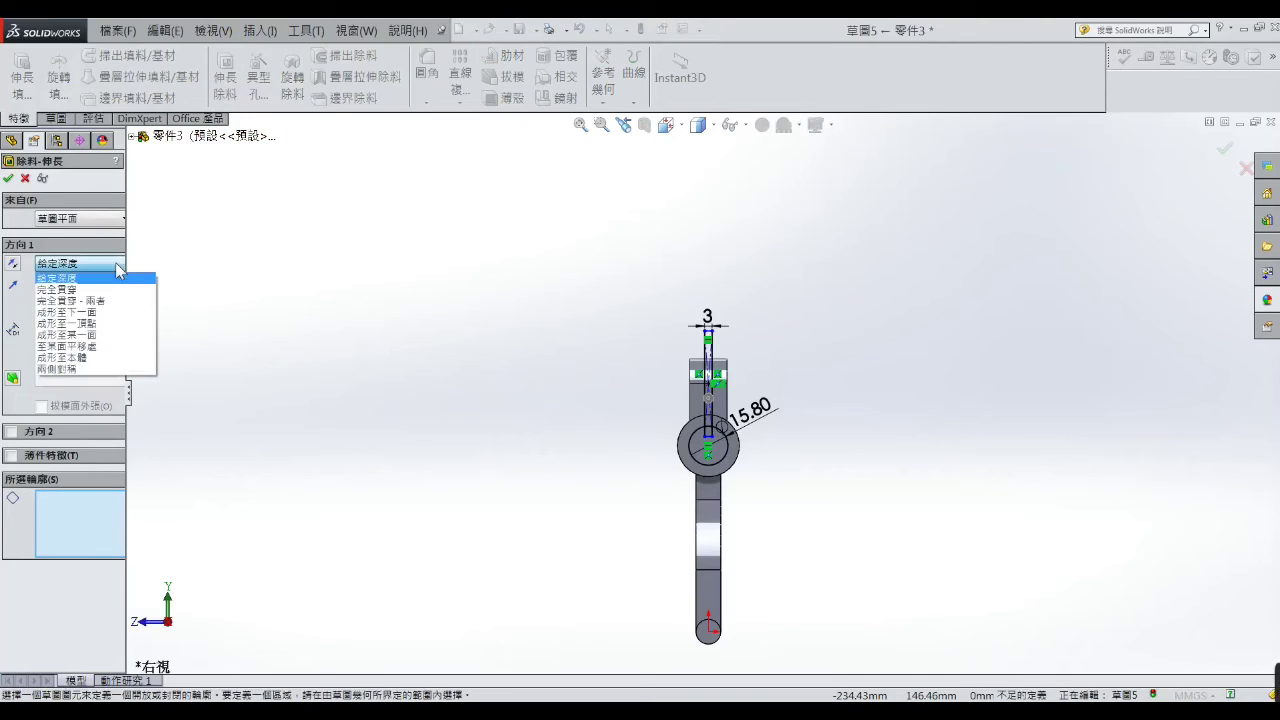
left_click(105, 369)
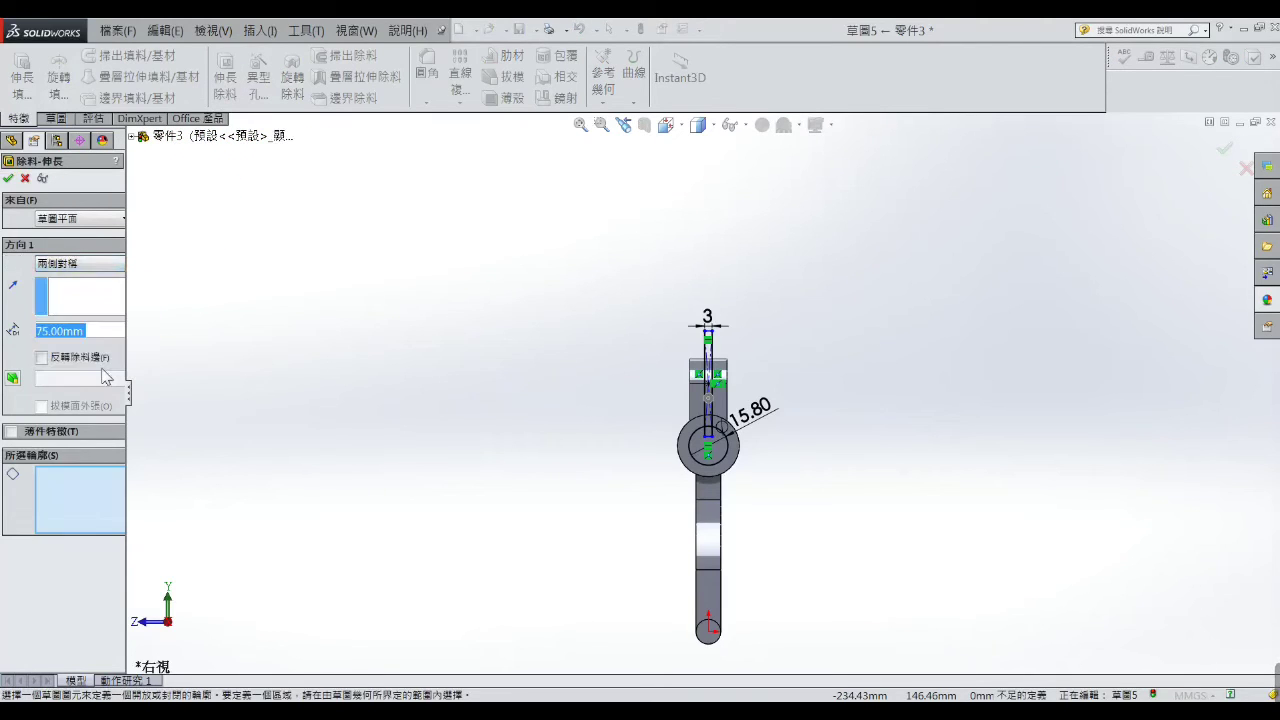
- Select the Ø15.80 circle and slot regions, apply the cut, and orbit to inspect
left_click(83, 496)
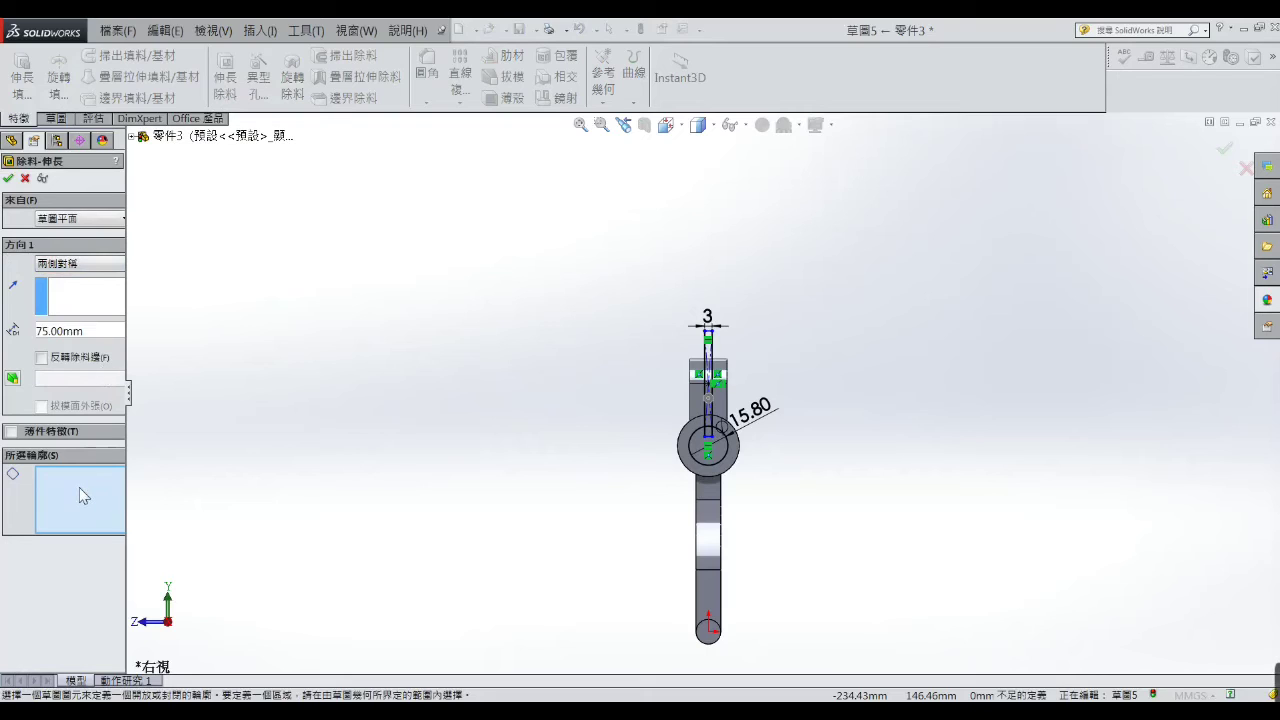
scroll(734, 469, "down", 3)
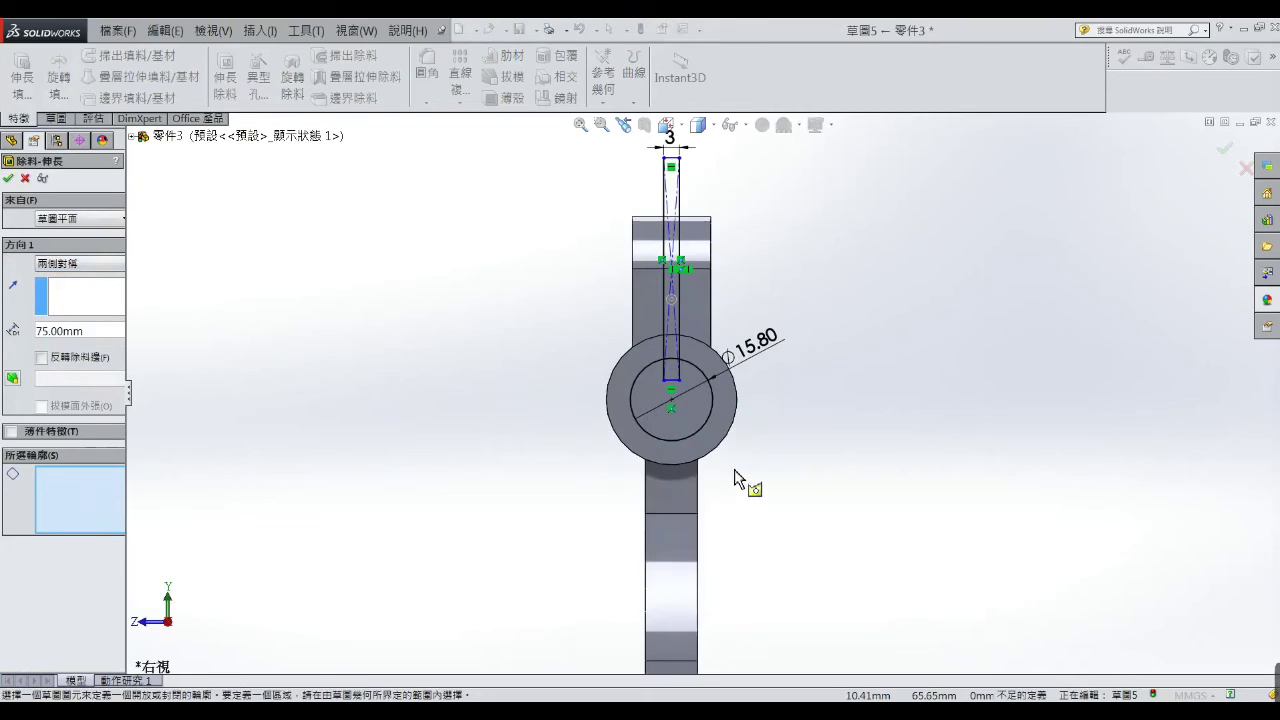
left_click(693, 410)
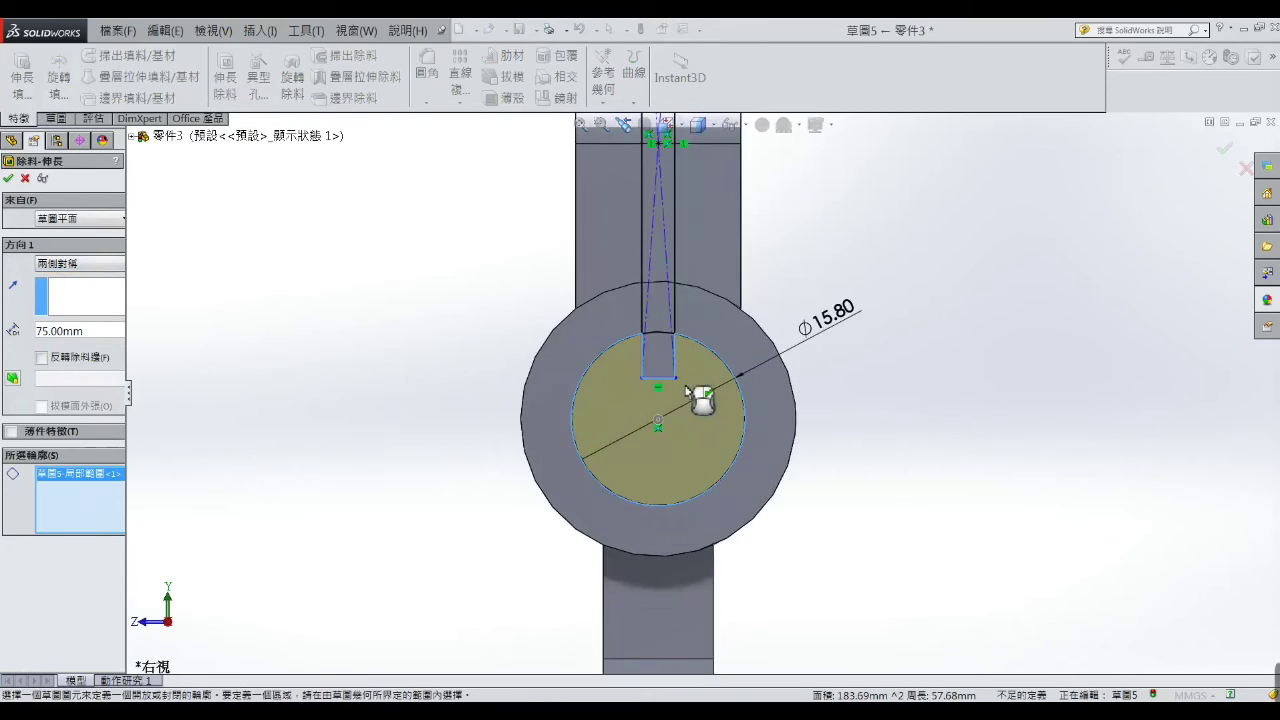
scroll(695, 405, "down", 3)
left_click(662, 368)
left_click(660, 328)
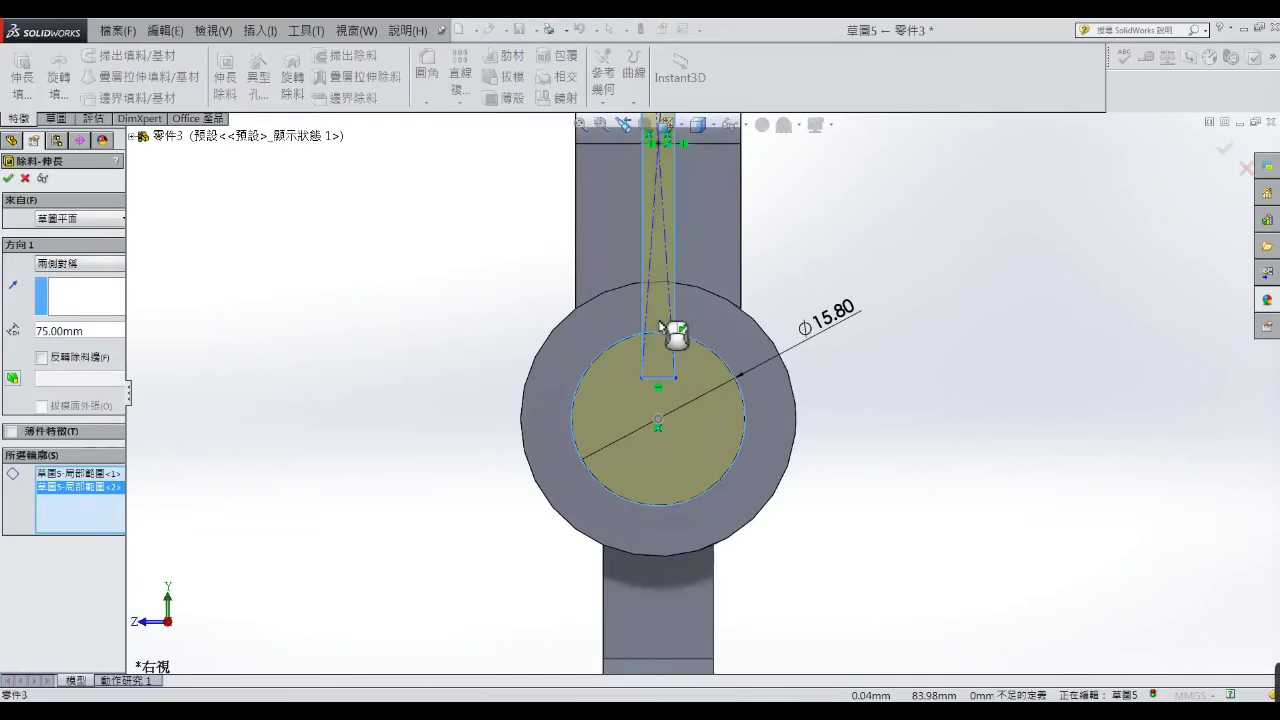
scroll(875, 352, "up", 3)
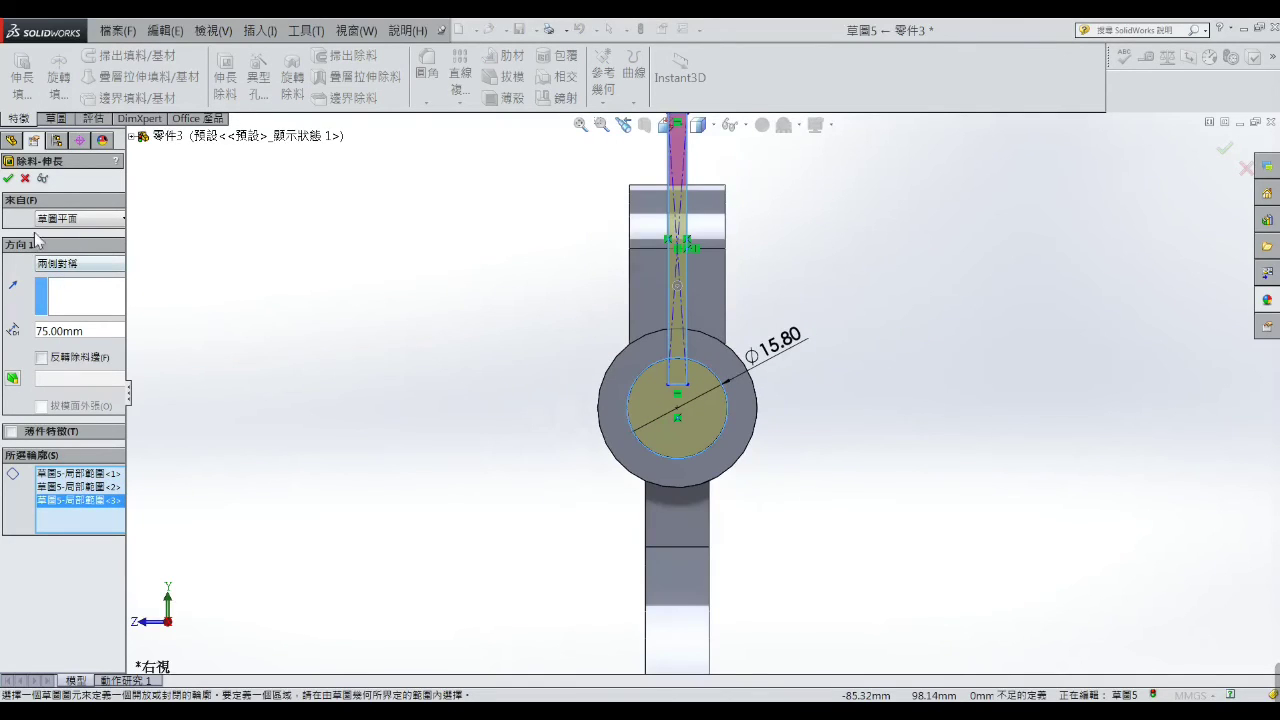
left_click(8, 178)
middle_click_drag(362, 297, 576, 458)
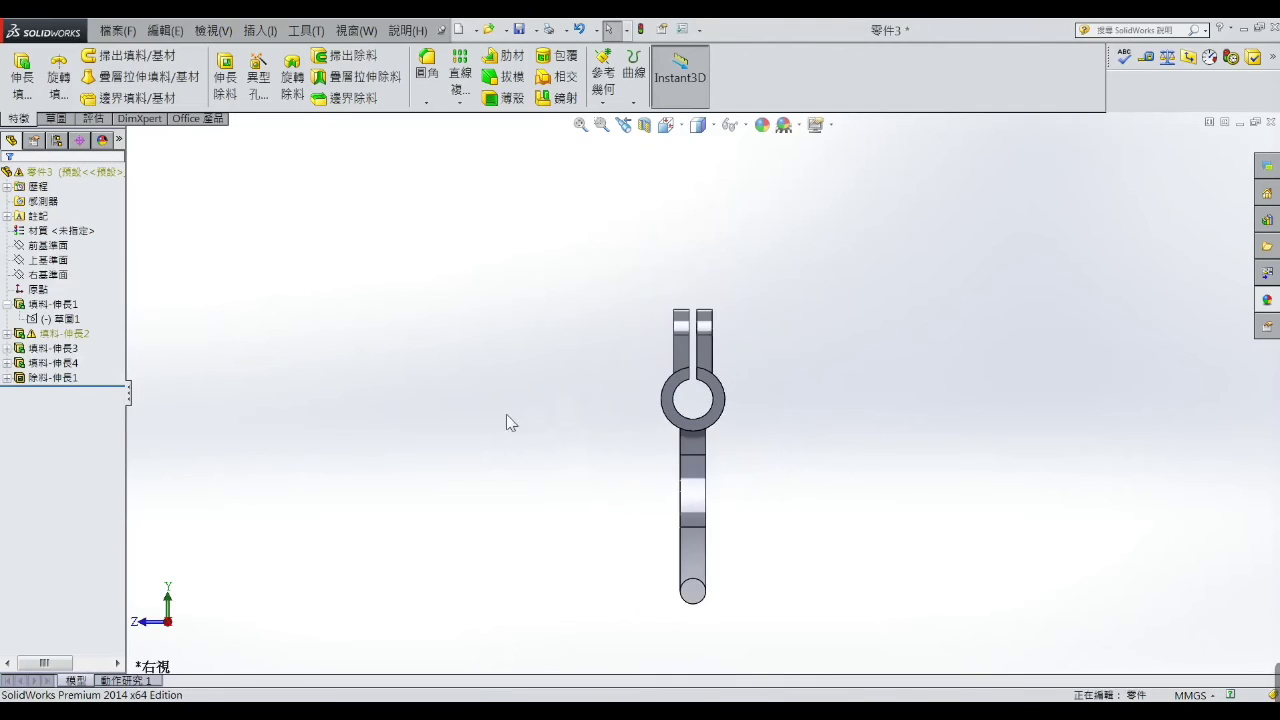
key("Escape")
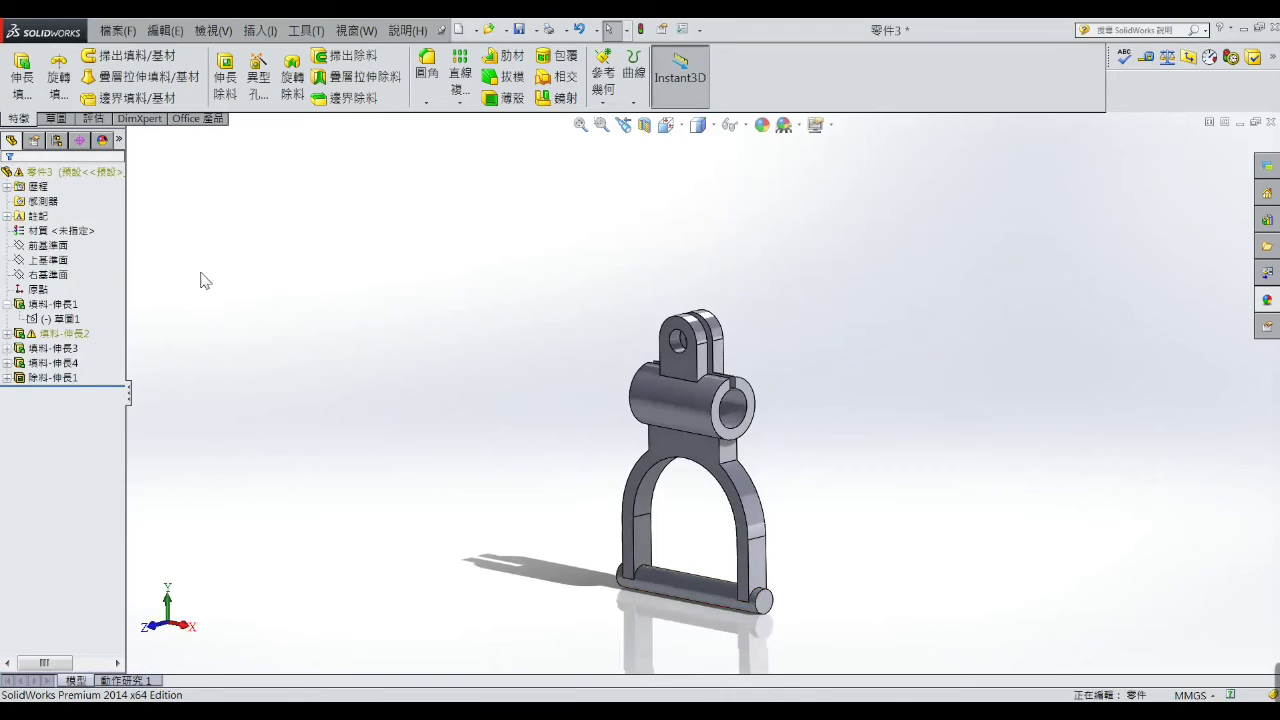
- Sketch on the Right Plane and convert the pin's end circle into it
left_click(76, 275)
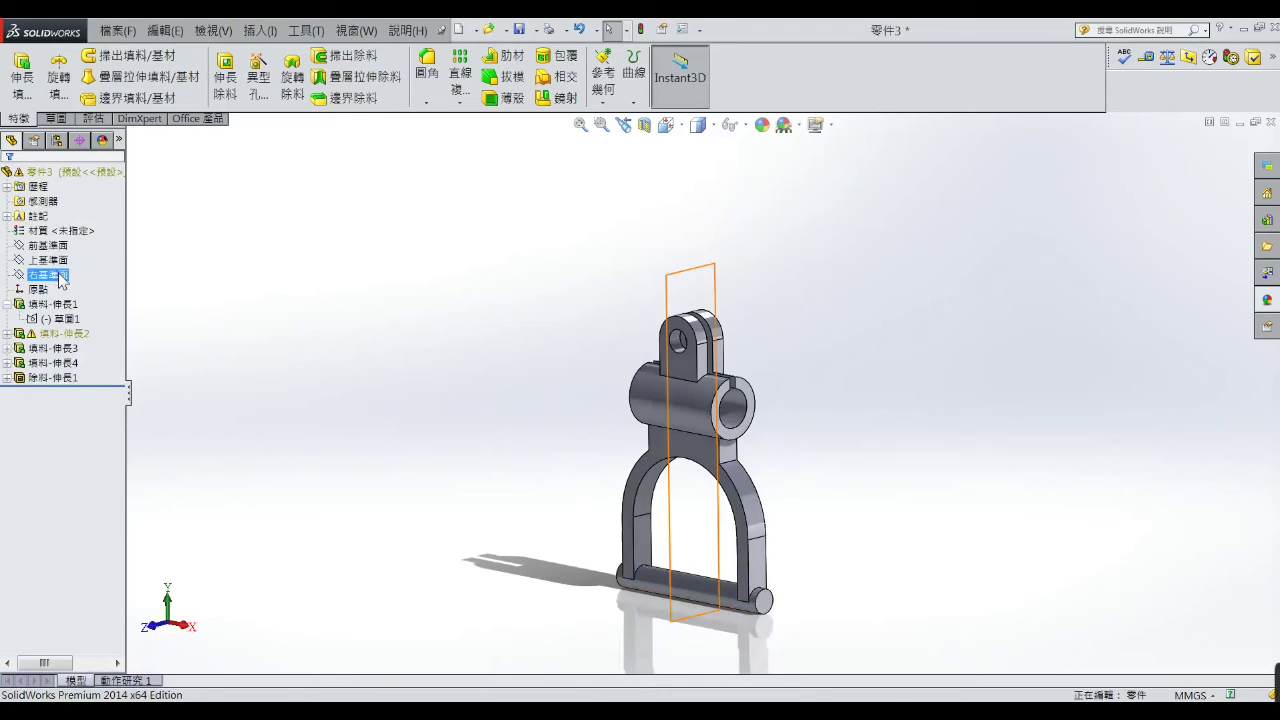
left_click(82, 254)
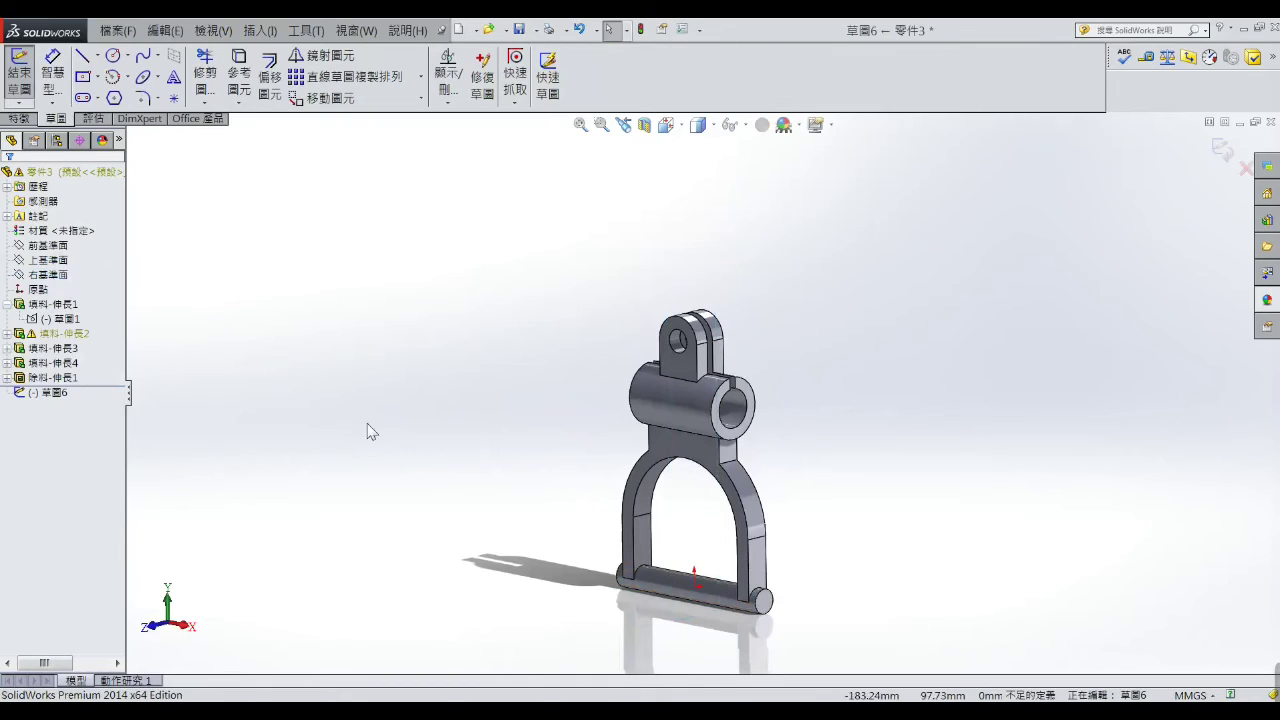
left_click(764, 601)
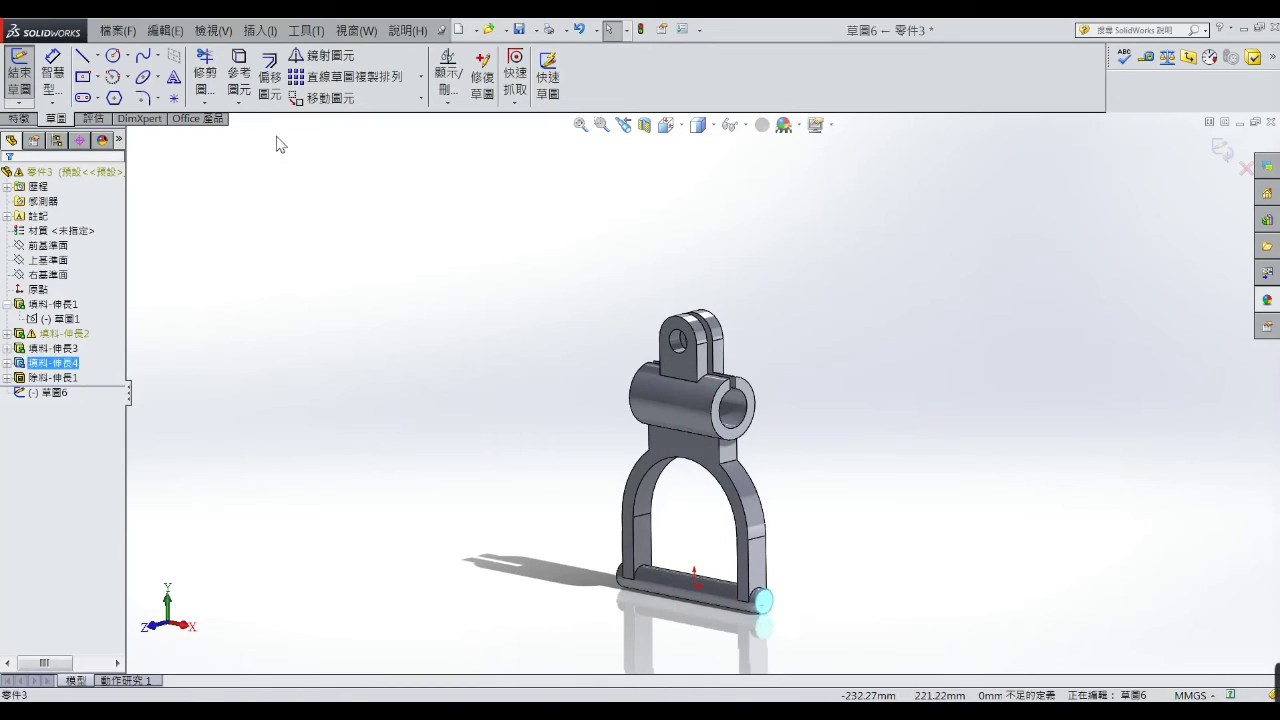
left_click(240, 95)
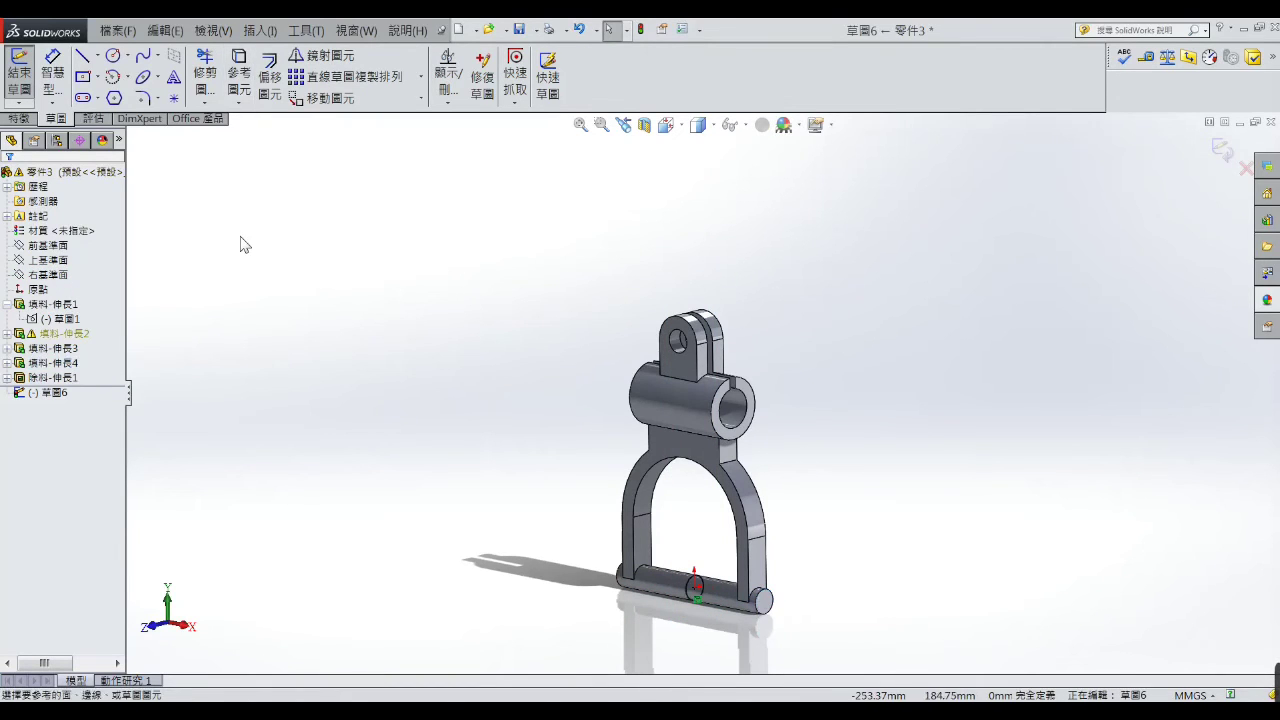
- Extruded Cut the circle 49 mm Mid Plane through the pin's middle
left_click(20, 118)
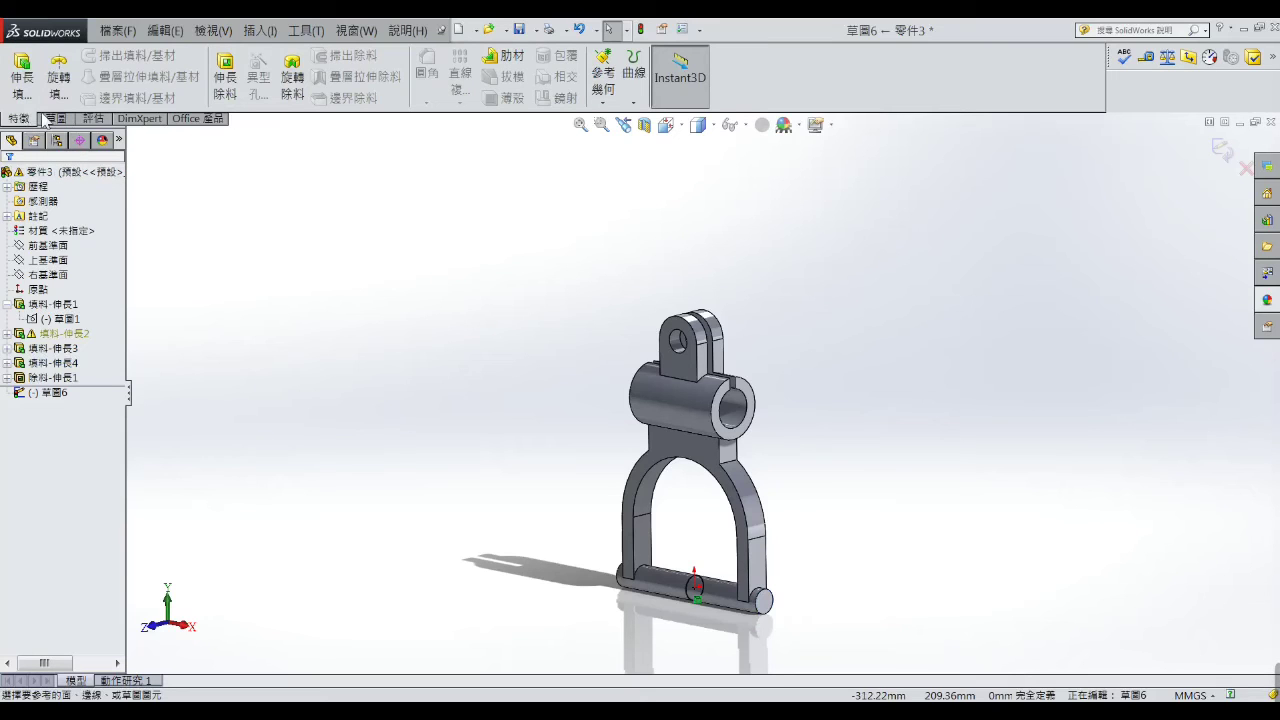
left_click(225, 85)
left_click(116, 270)
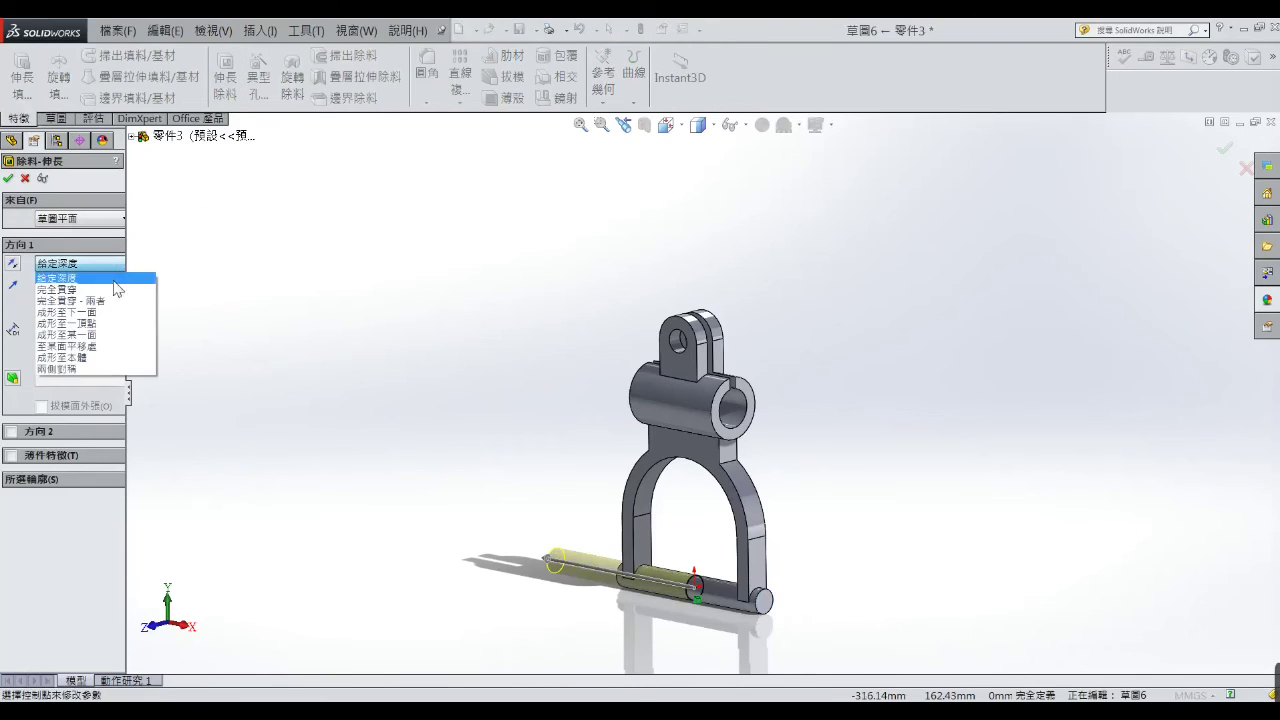
left_click(104, 369)
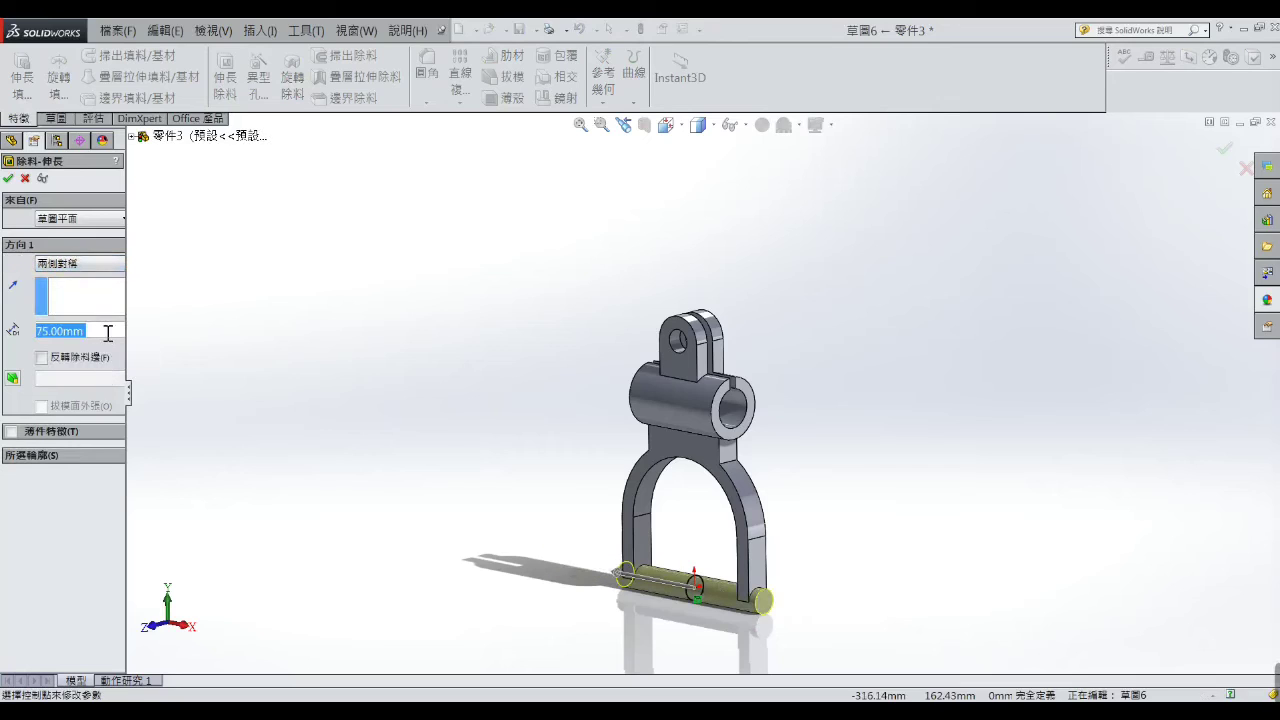
type("4")
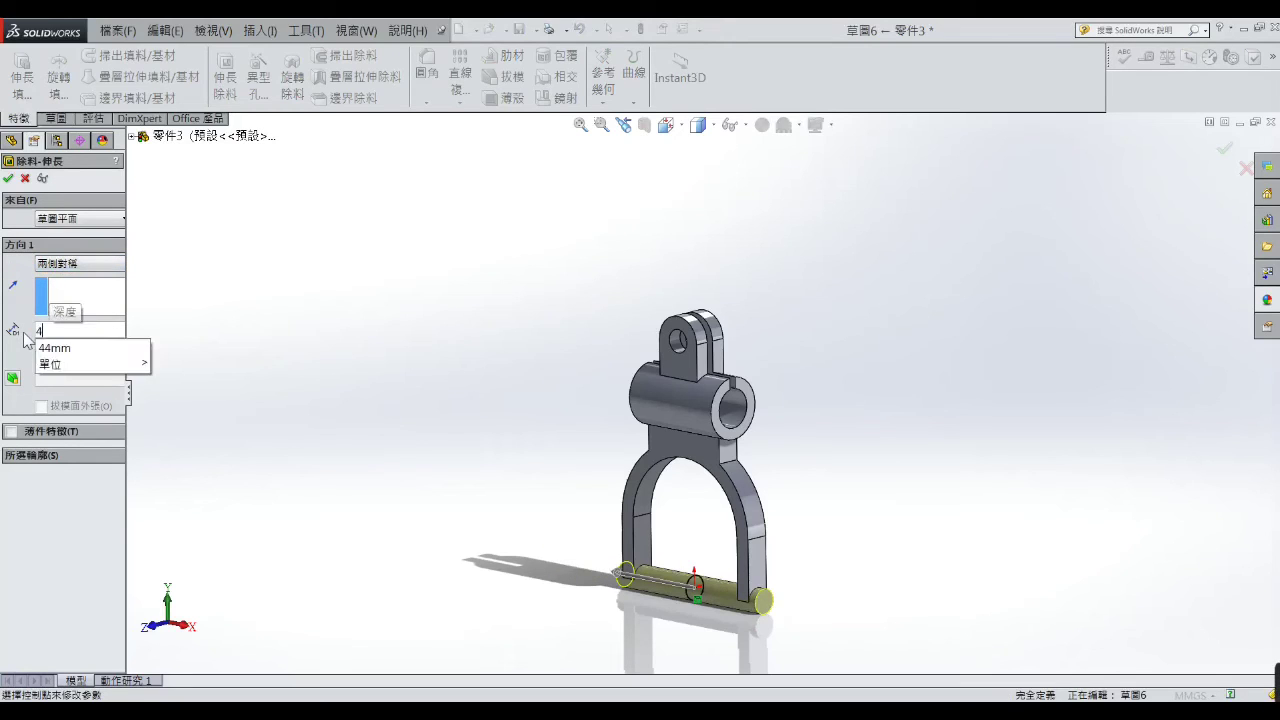
type("9")
key("Return")
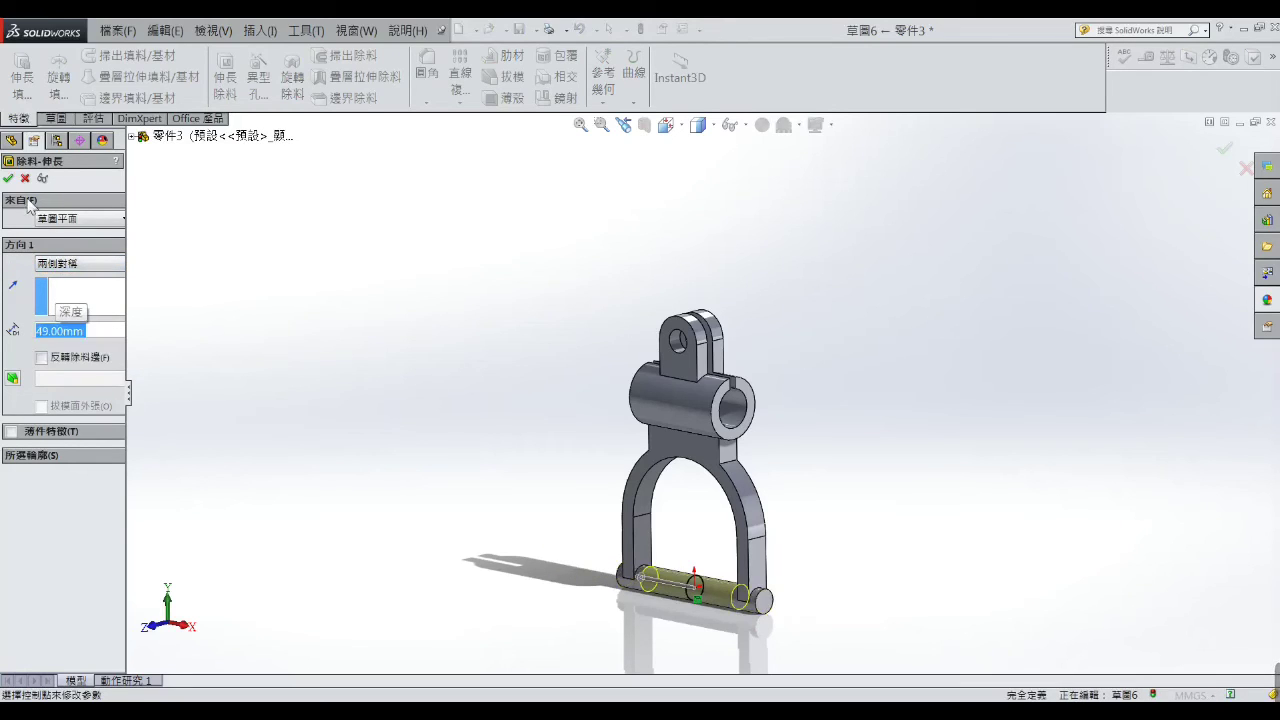
left_click(9, 179)
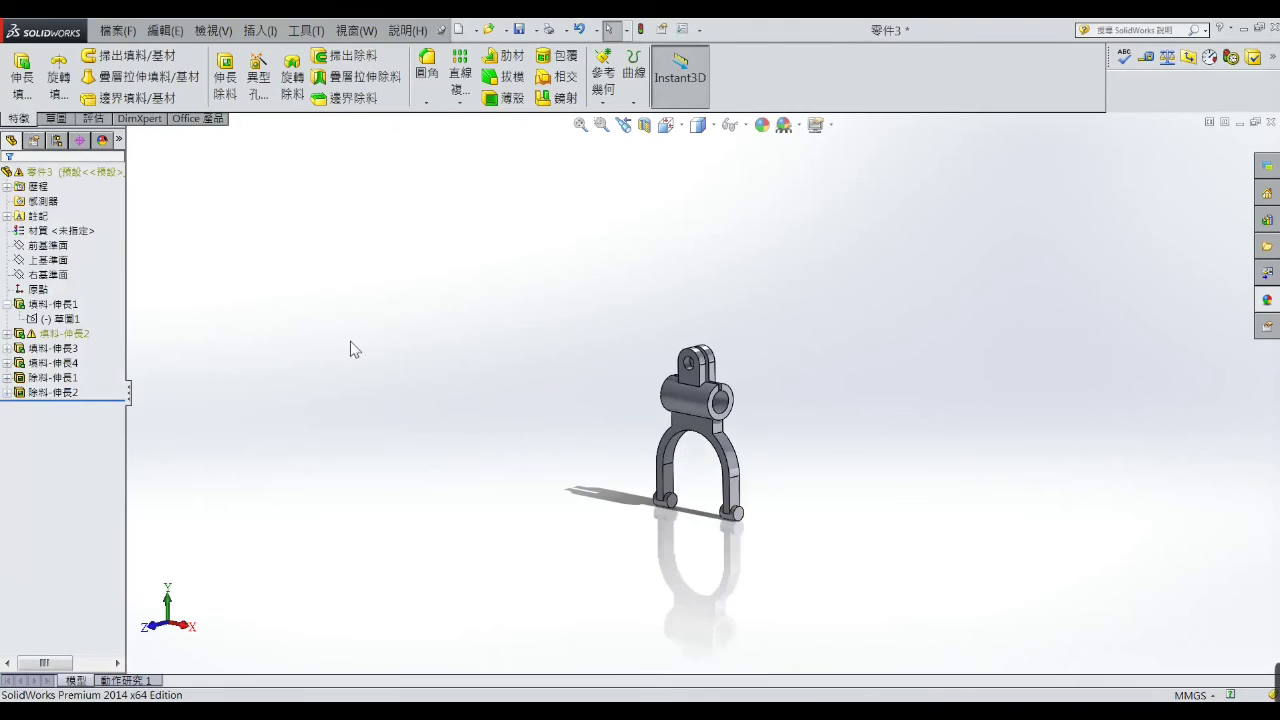
- Zoom to fit and orbit the cut fork, then switch to the Exercise 64 fork drawing
key("ctrl+1")
mouse_move(808, 394)
middle_mouse_down()
mouse_move(753, 460)
mouse_move(620, 486)
mouse_move(754, 471)
mouse_move(755, 495)
middle_mouse_up()
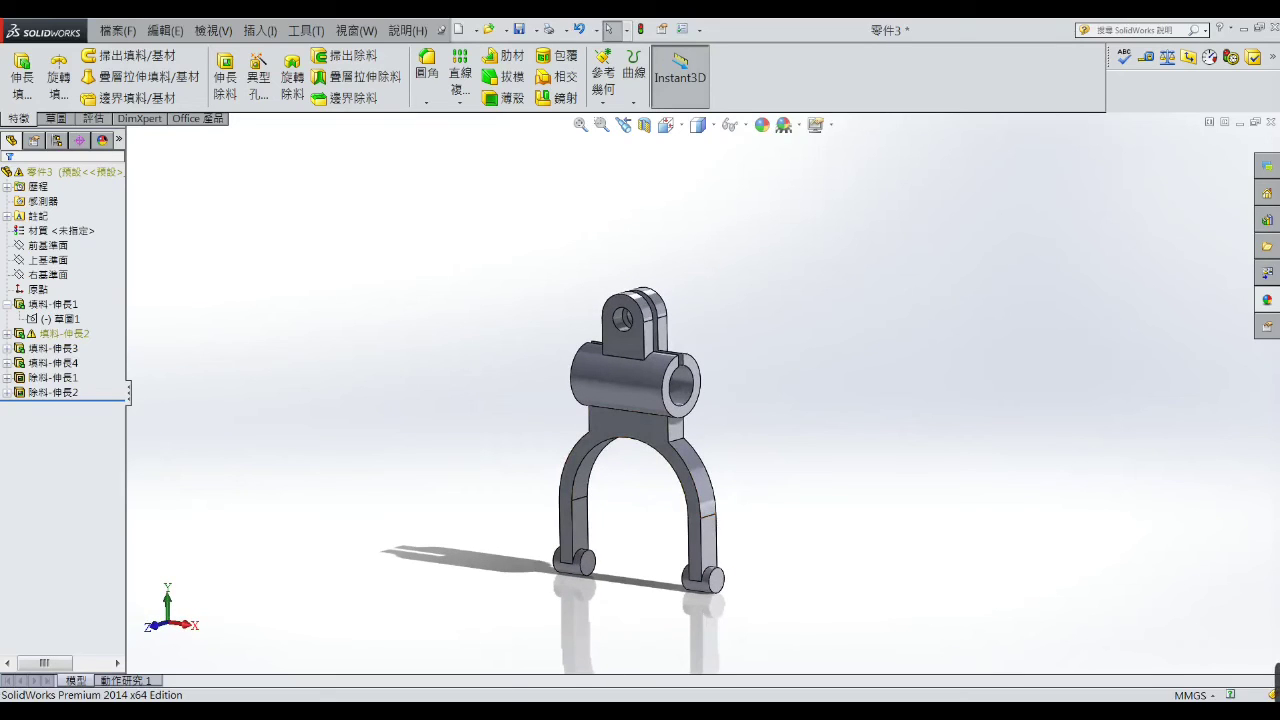
key("alt+Tab")
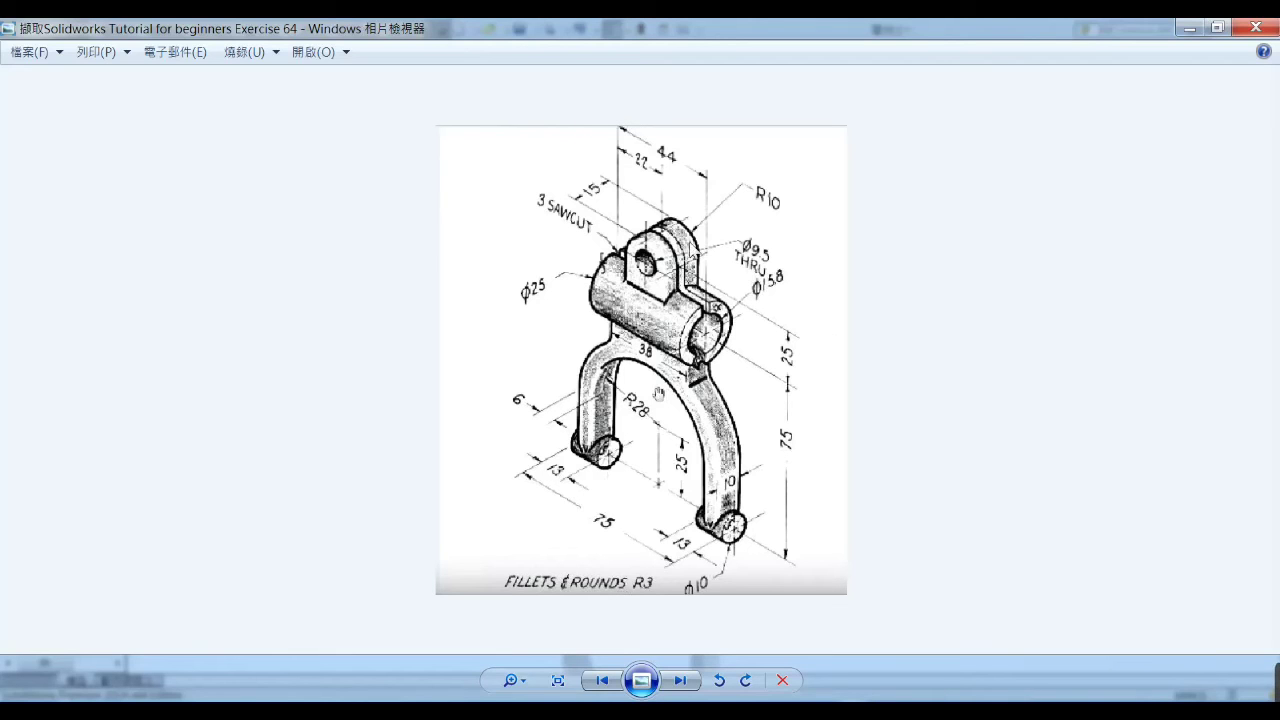
- Minimize Windows Photo Viewer to return to the SolidWorks fork model
left_click(1187, 30)
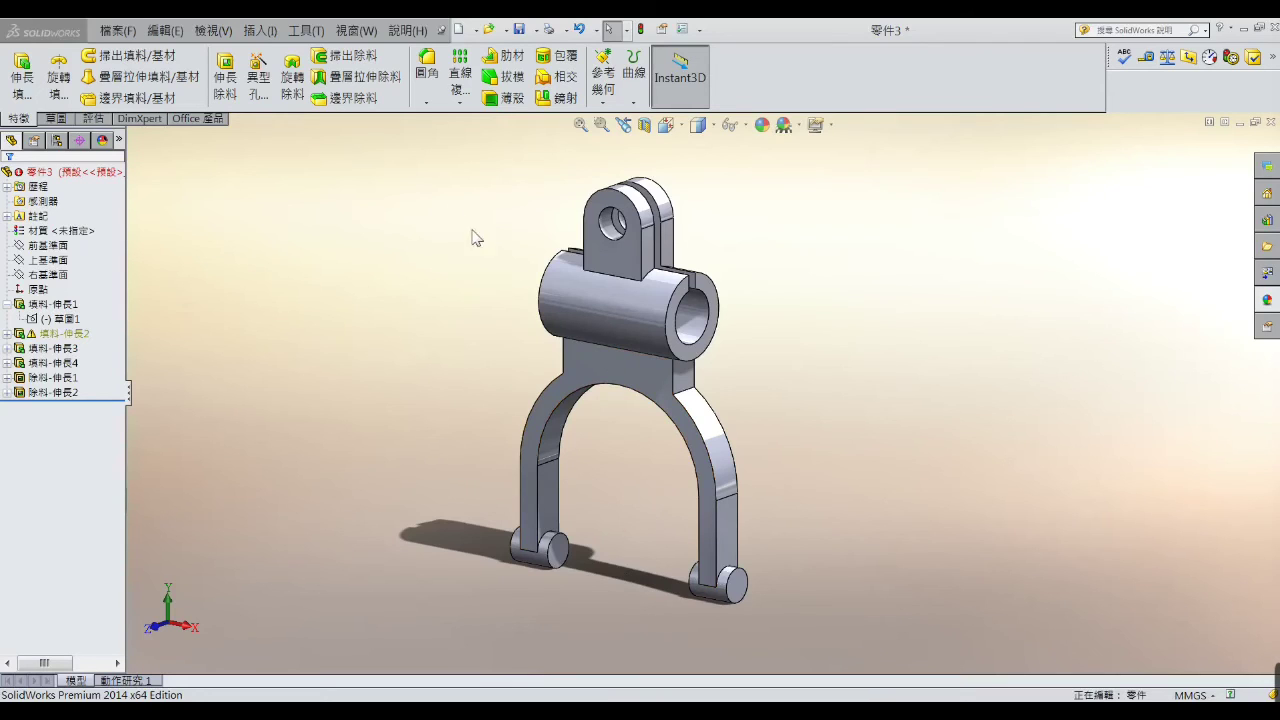
- Fillet the inner and outer arch edges with a 3 mm radius (Fillet6)
left_click(428, 75)
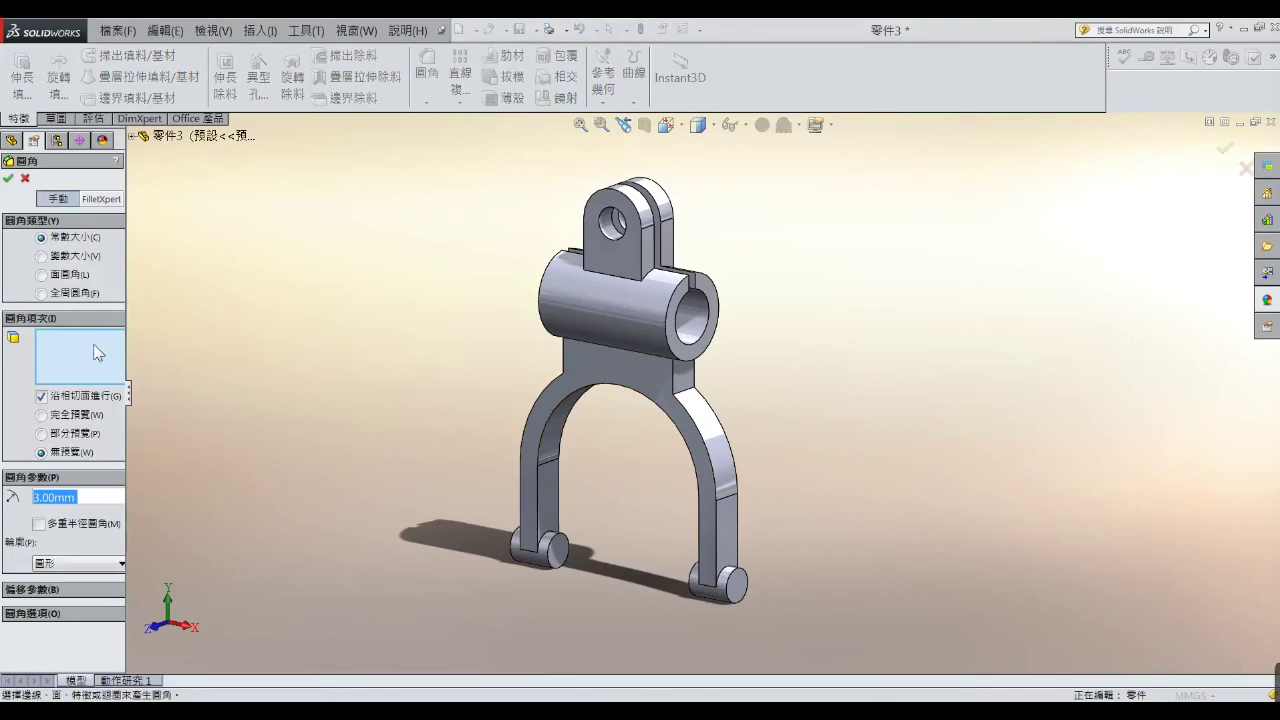
scroll(690, 404, "down", 2)
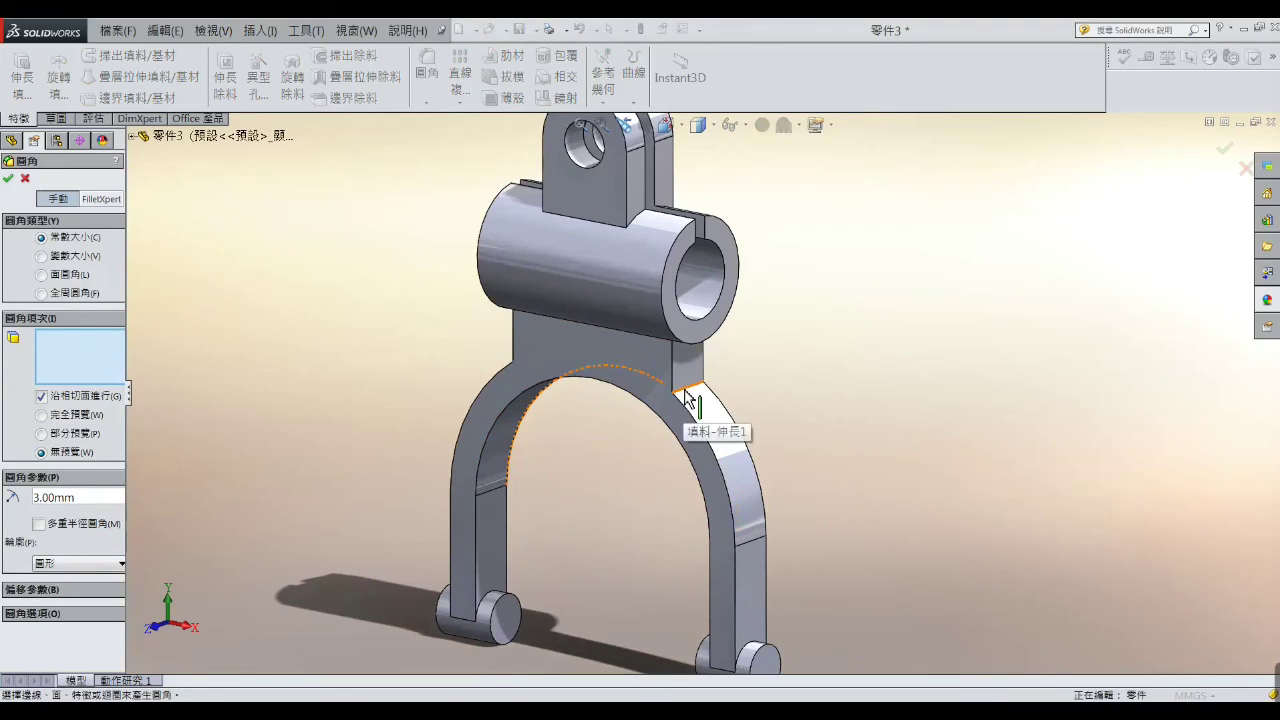
left_click(668, 420)
middle_click_drag(566, 382, 517, 349)
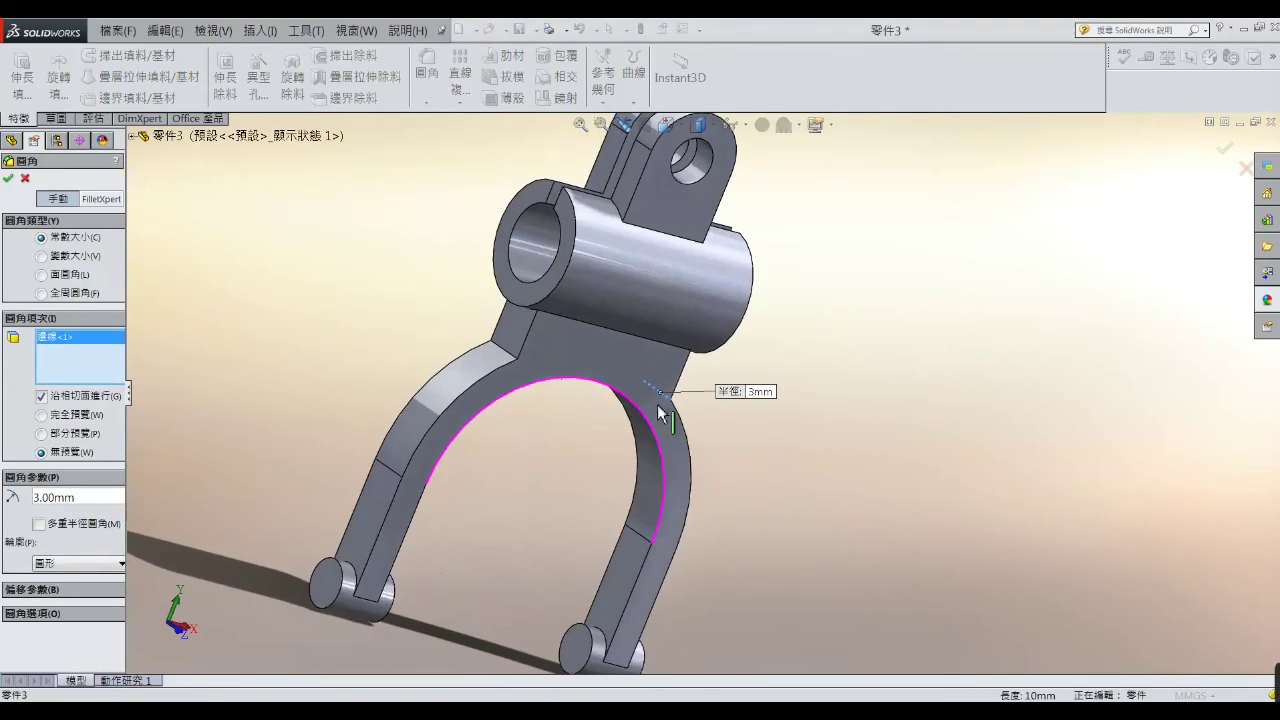
left_click(506, 355)
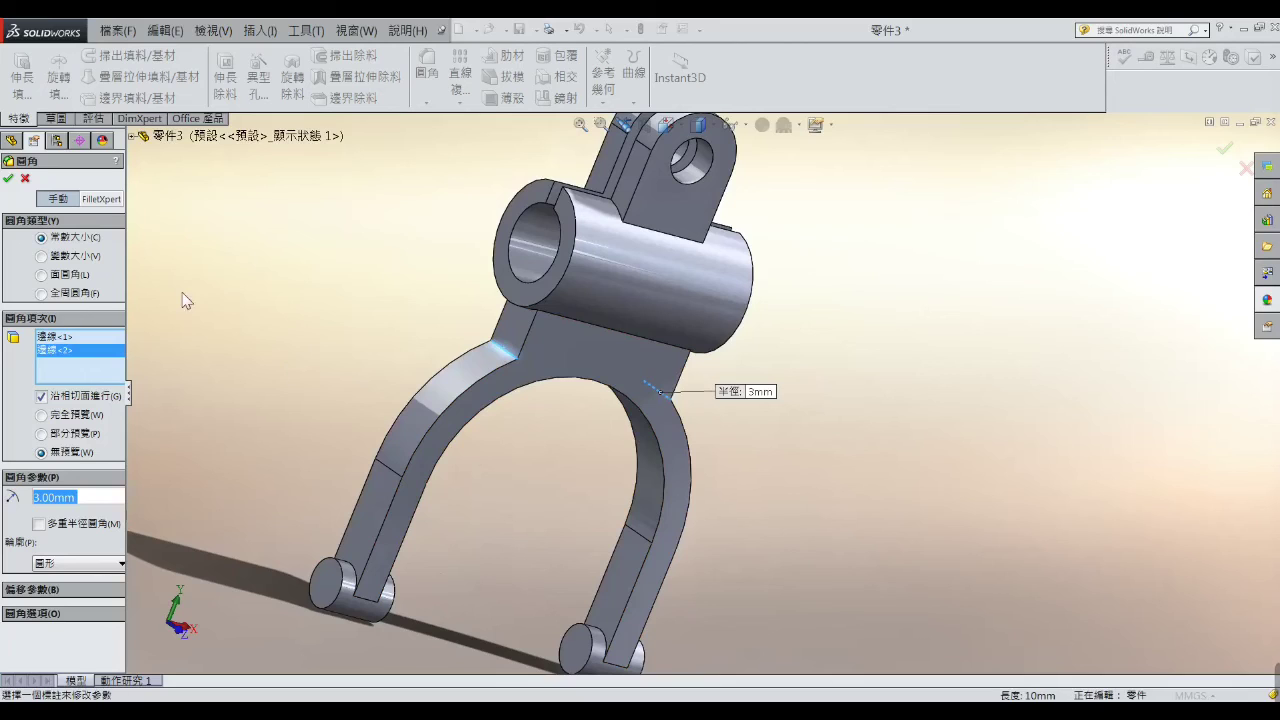
left_click(8, 178)
- Add a 3 mm fillet on eight arm, arch and upper lug edges (Fillet7)
mouse_move(323, 266)
middle_mouse_down()
mouse_move(357, 316)
mouse_move(274, 277)
middle_mouse_up()
key("Return")
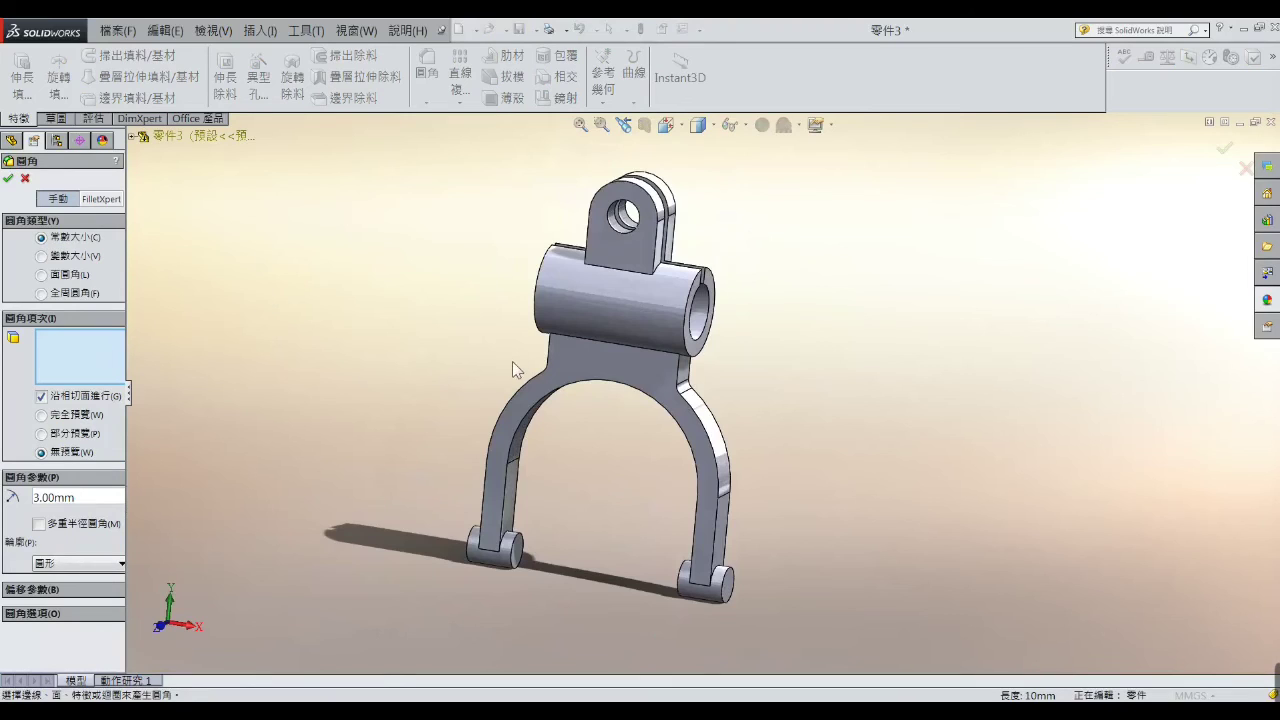
left_click(547, 345)
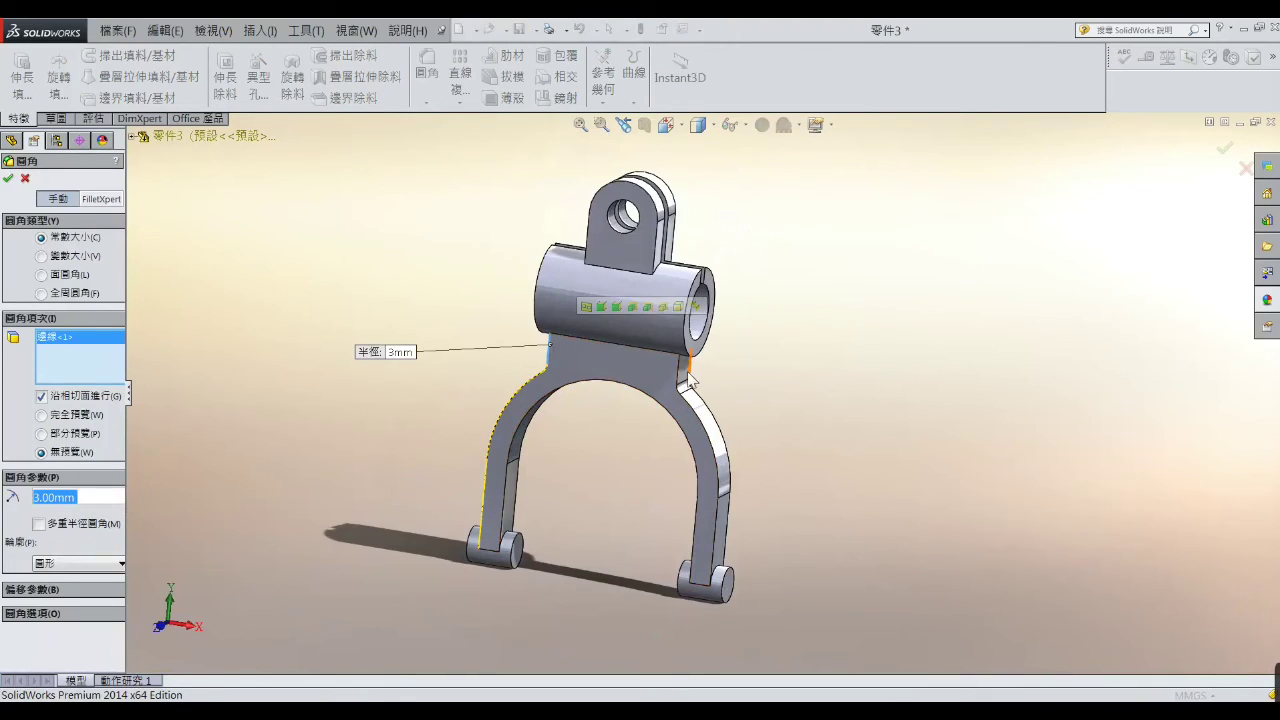
left_click(677, 383)
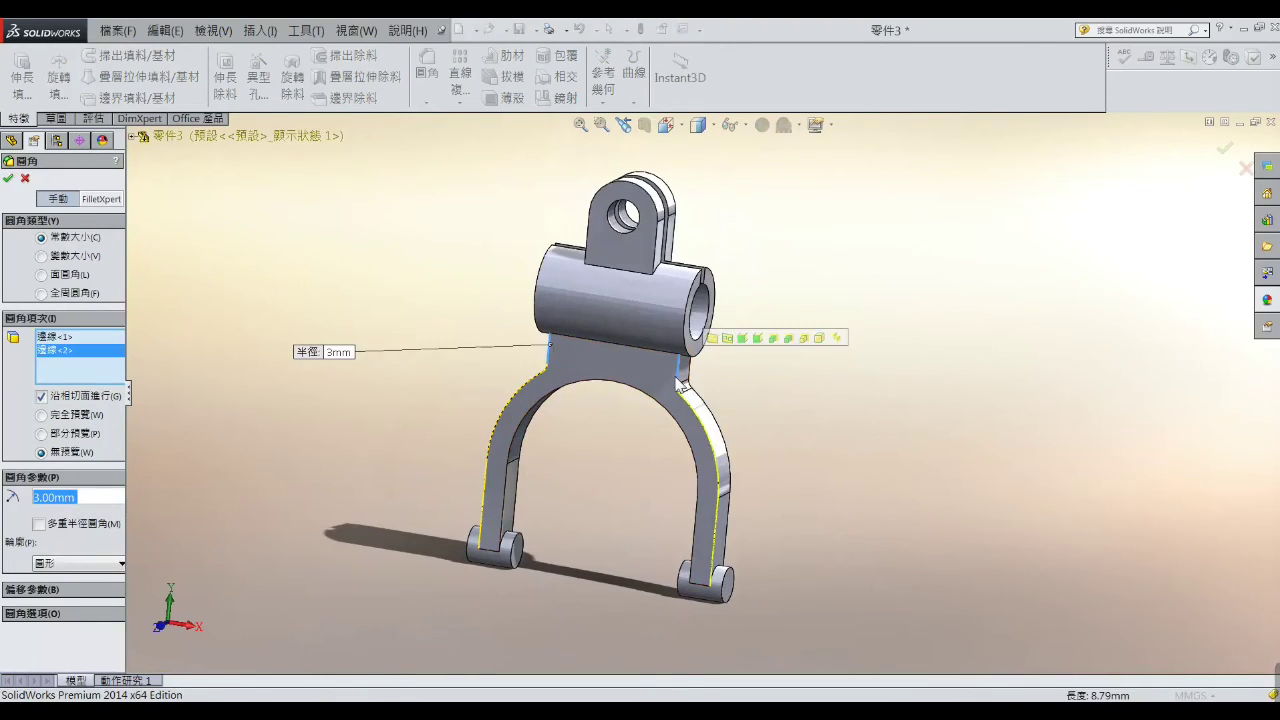
left_click(692, 373)
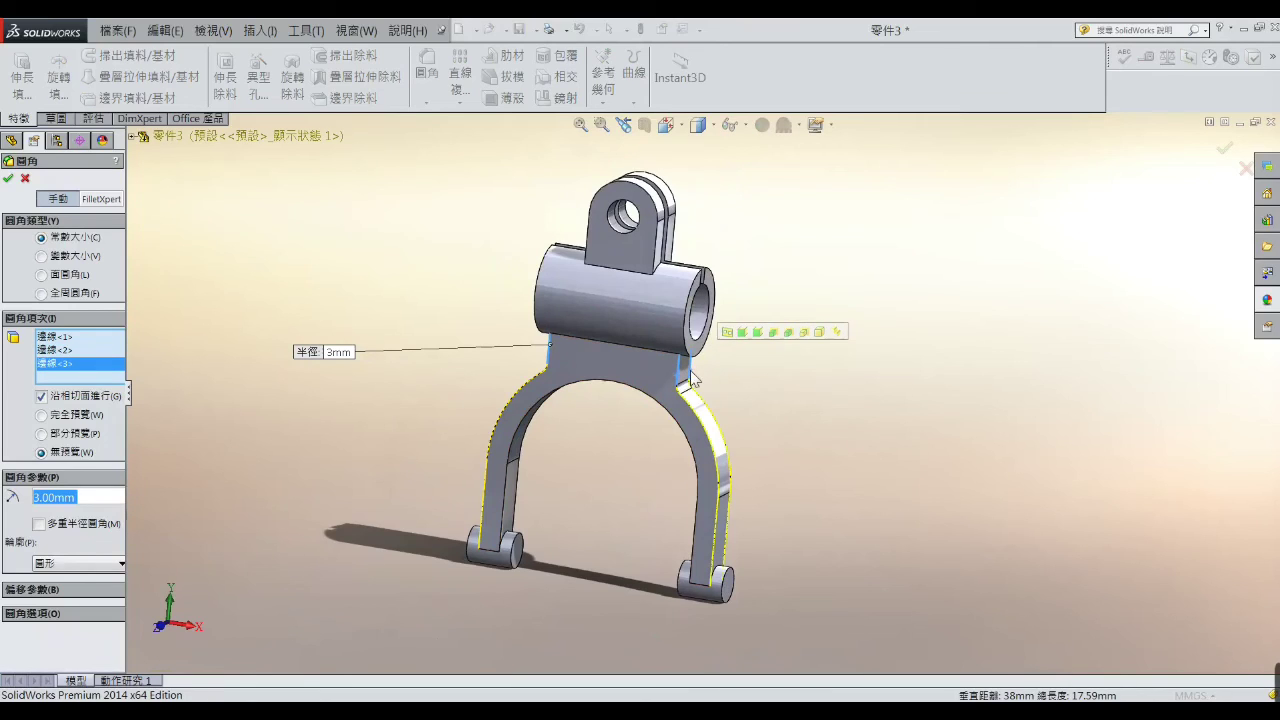
left_click(578, 388)
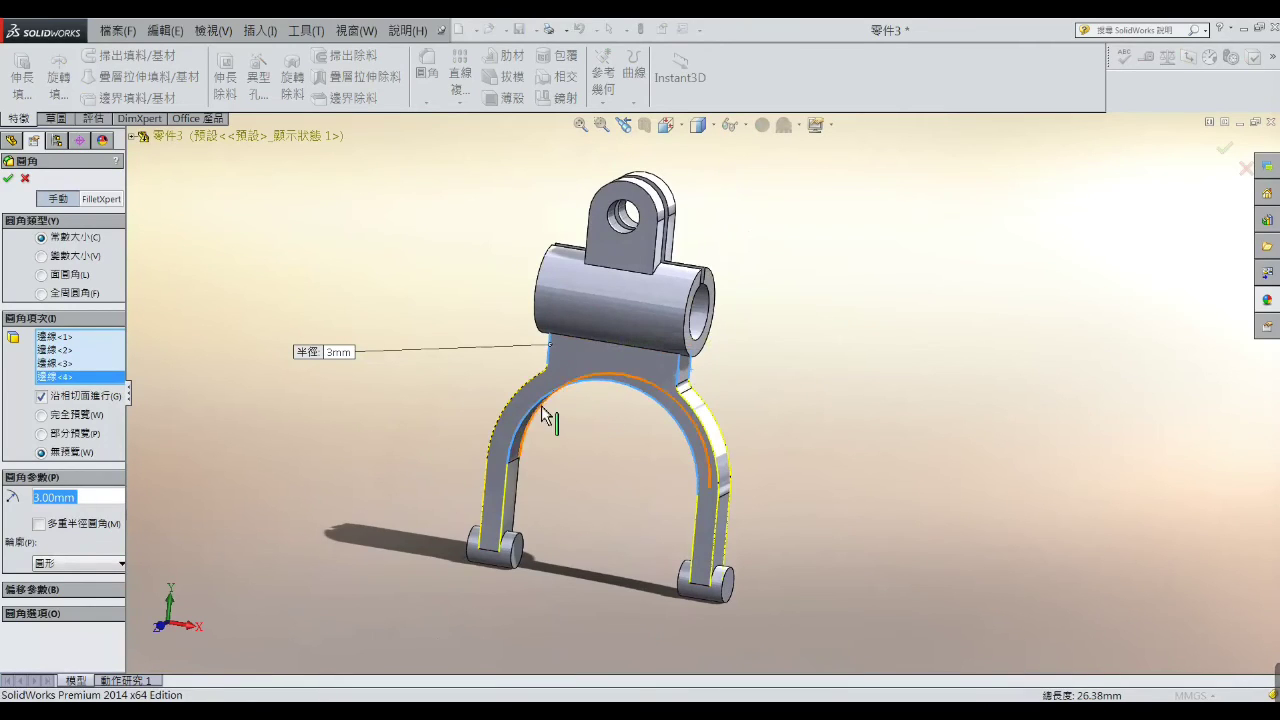
left_click(550, 422)
middle_click_drag(560, 426, 545, 393)
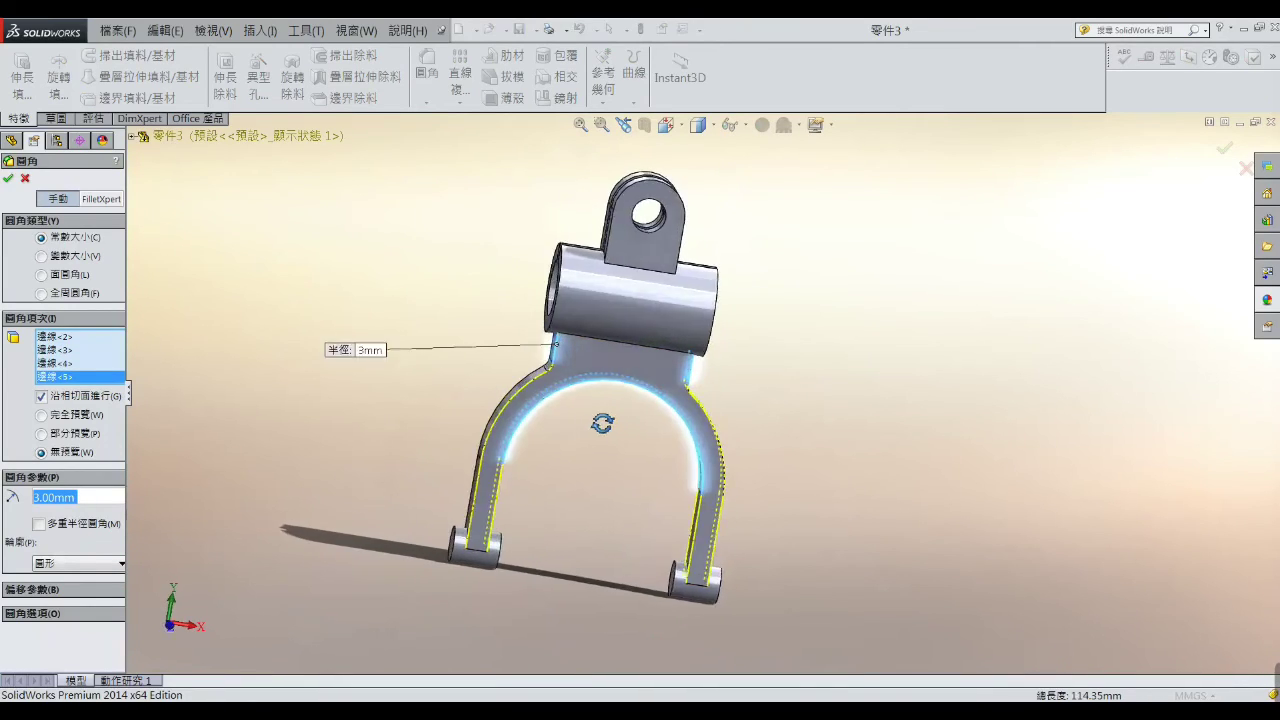
left_click(537, 375)
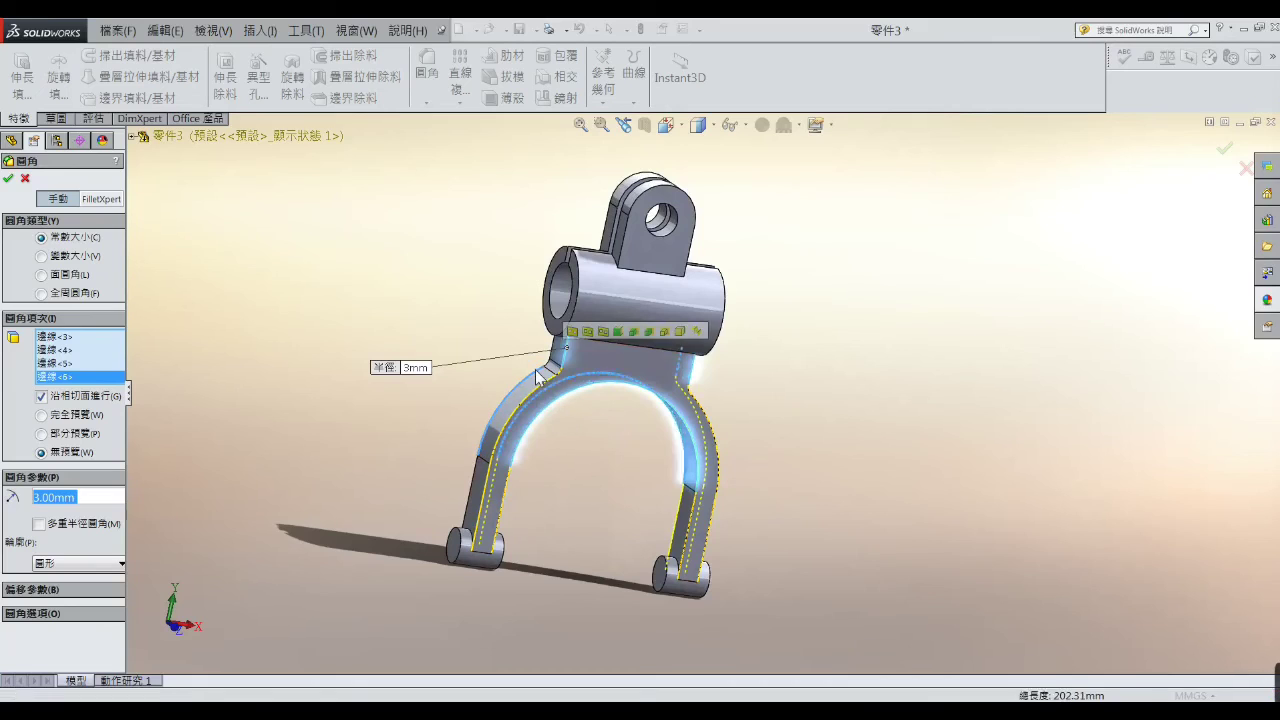
left_click(620, 233)
left_click(606, 222)
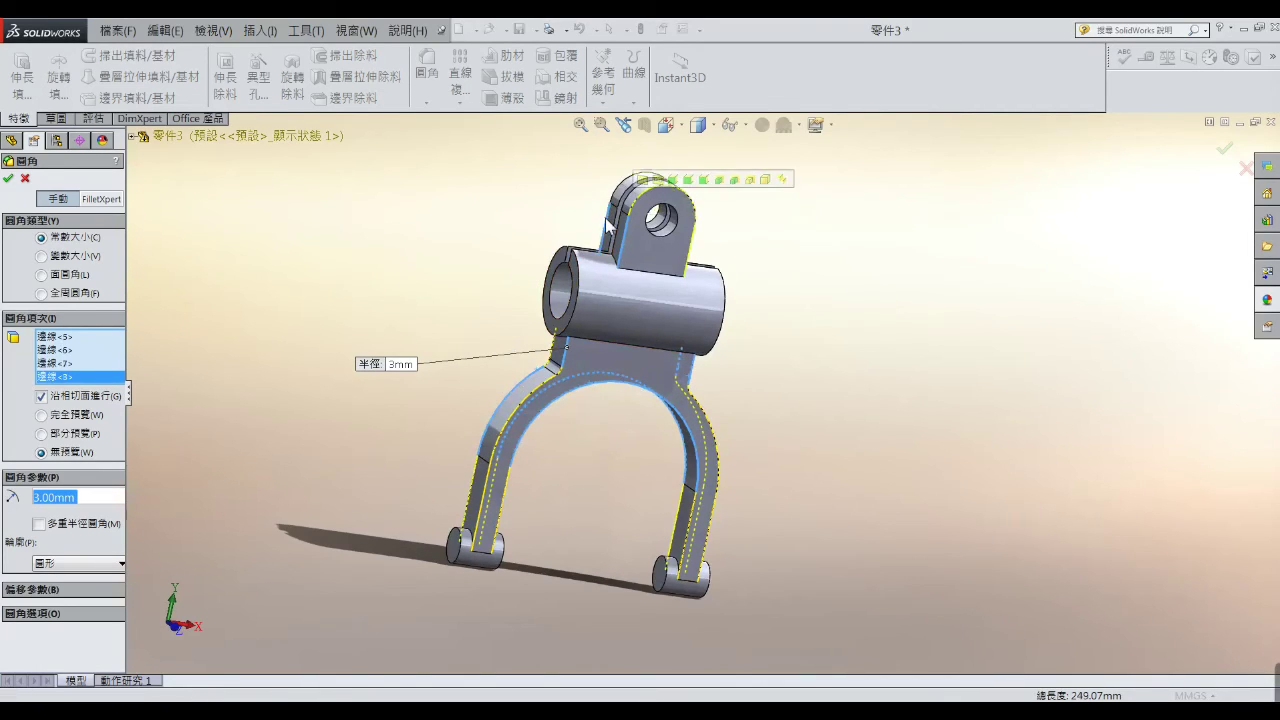
left_click(8, 178)
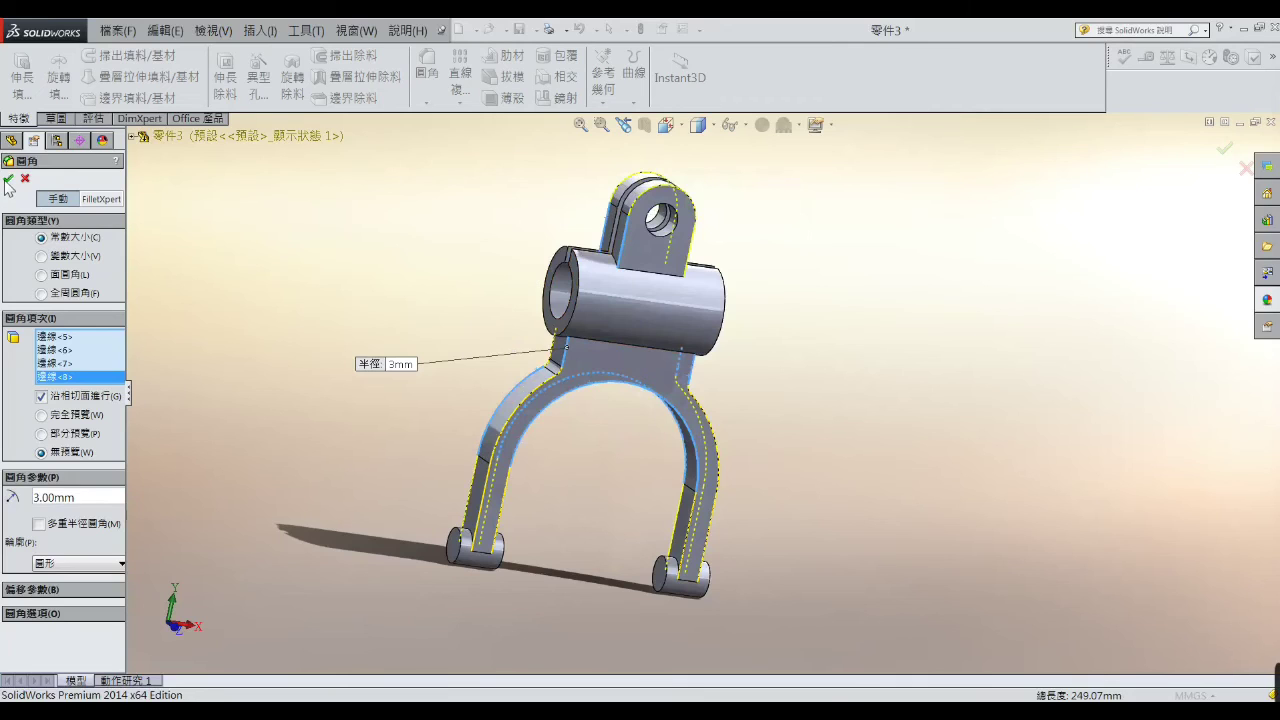
middle_click_drag(326, 373, 252, 346)
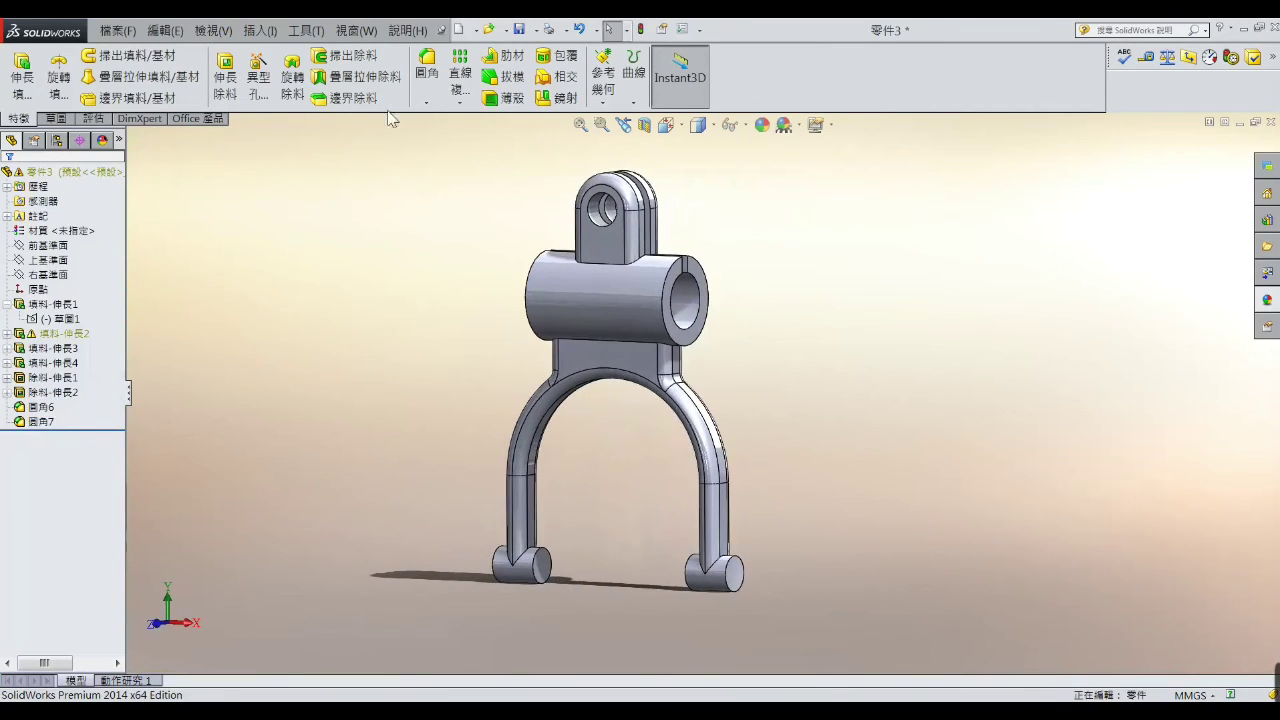
- Fillet the three edges where the cross cylinder meets the arch body and lug at 3 mm (Fillet8)
left_click(427, 68)
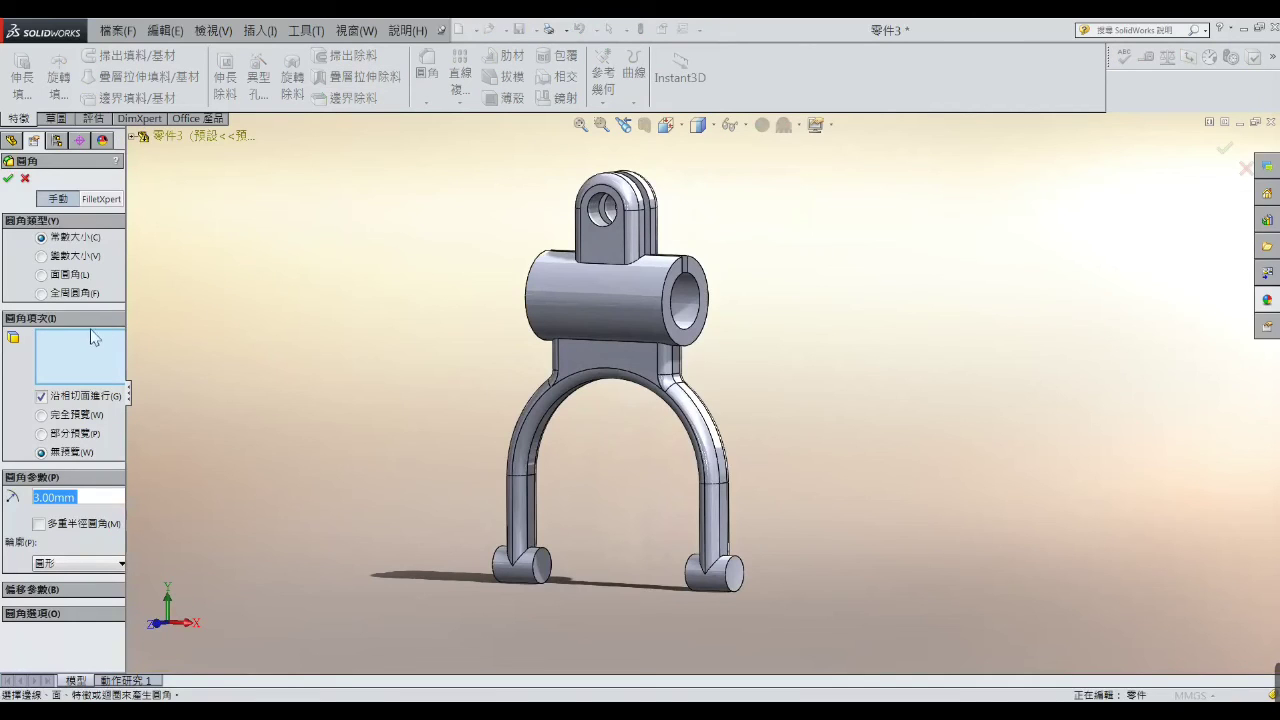
left_click(617, 343)
left_click(622, 267)
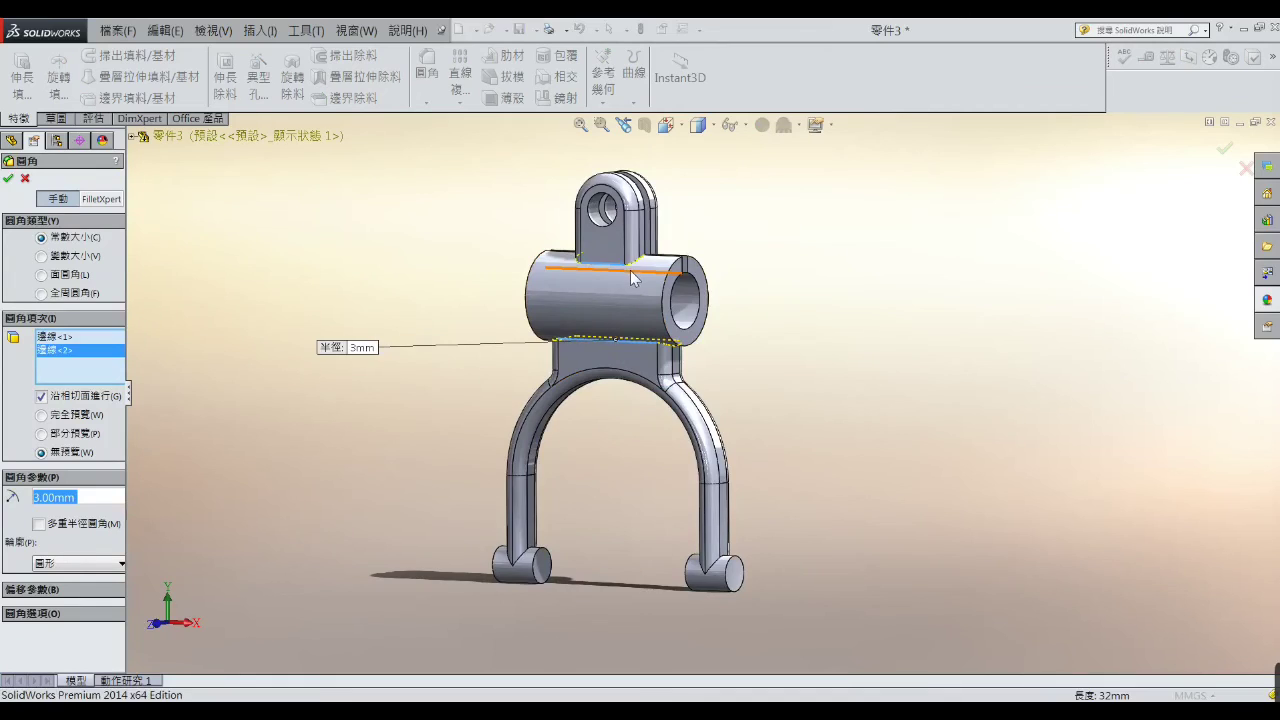
middle_click_drag(630, 270, 628, 259)
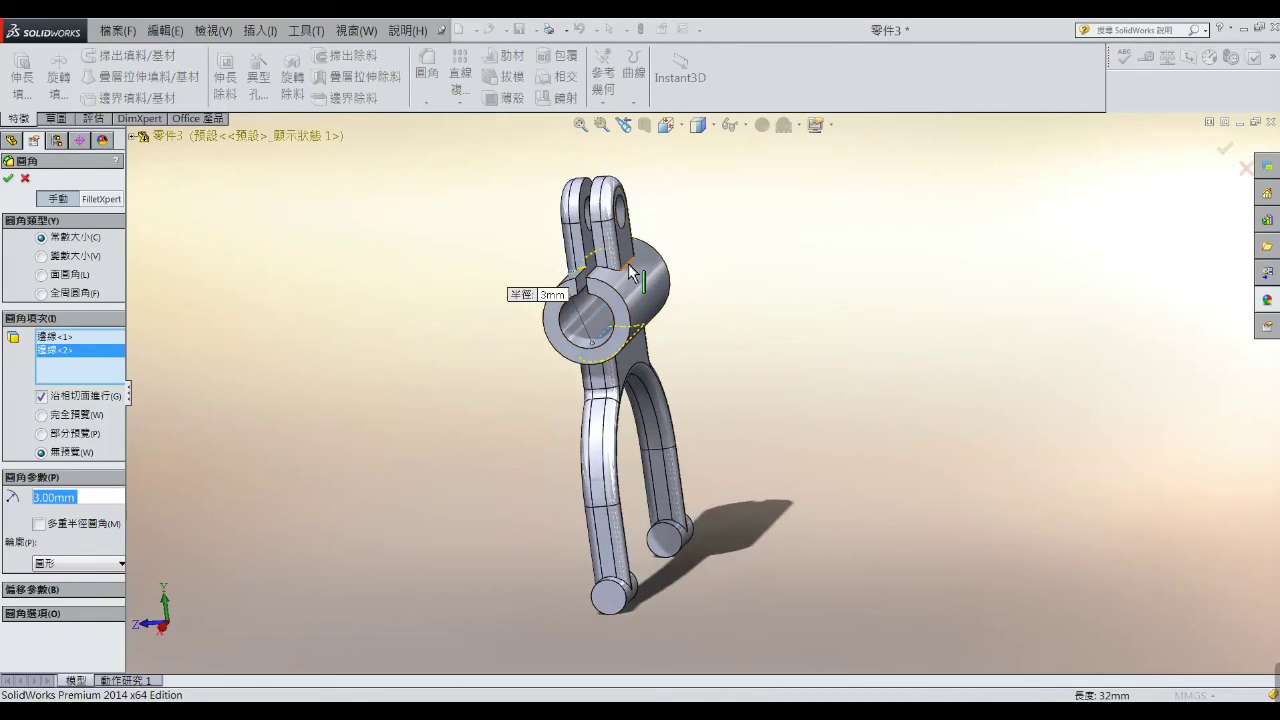
left_click(630, 263)
left_click(8, 178)
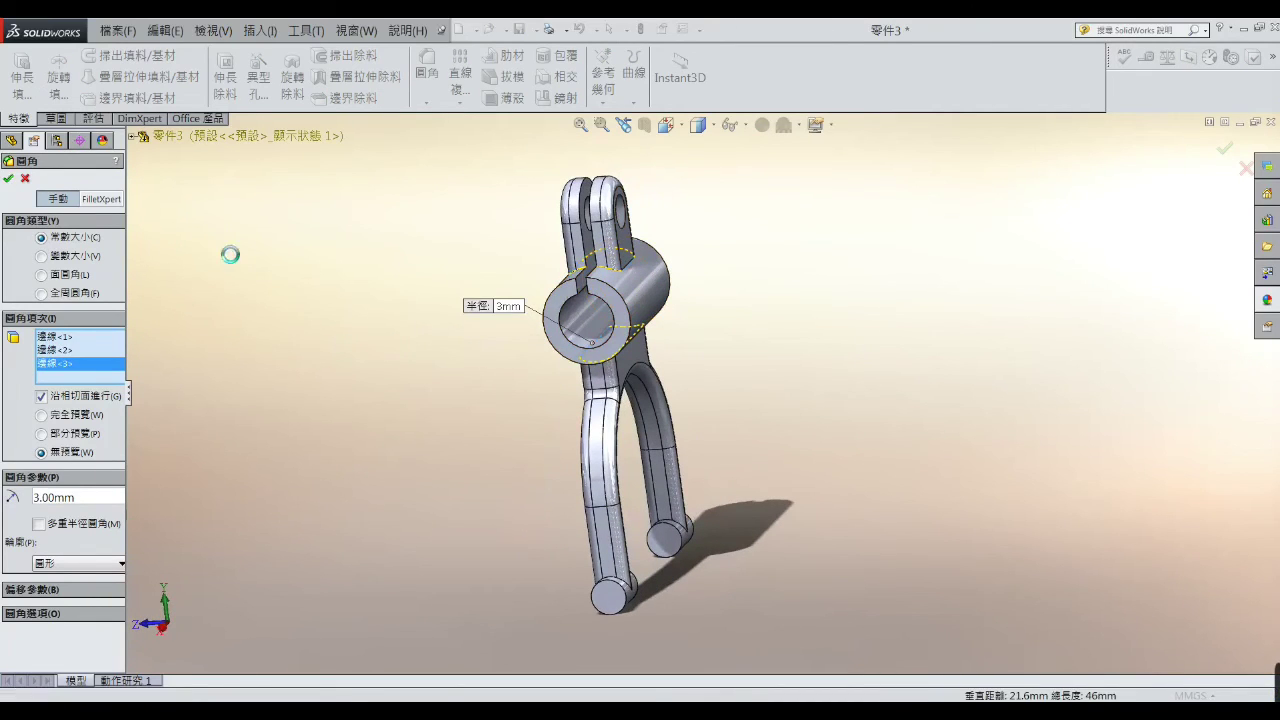
mouse_move(329, 266)
middle_mouse_down()
mouse_move(457, 273)
mouse_move(474, 251)
mouse_move(443, 299)
middle_mouse_up()
mouse_move(427, 311)
middle_mouse_down()
mouse_move(400, 331)
mouse_move(457, 317)
mouse_move(447, 351)
middle_mouse_up()
key("Escape")
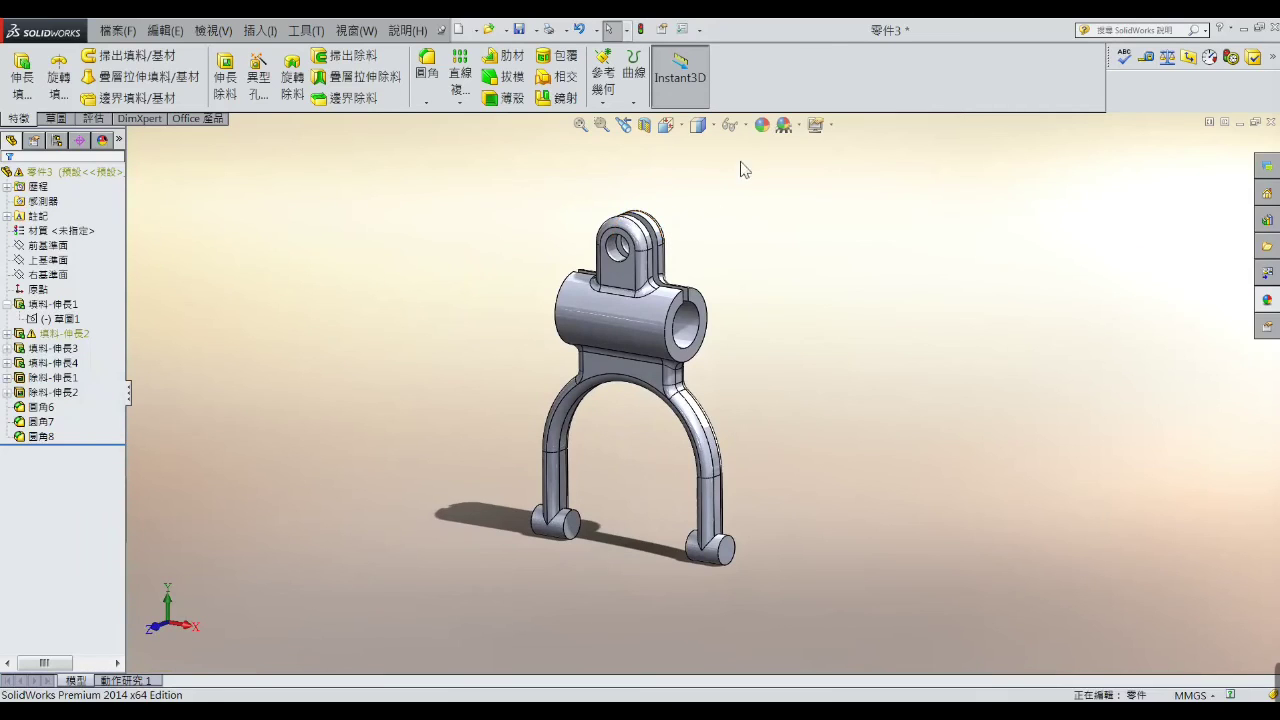
- Apply the Polished Brass appearance from Metal > Brass to the whole fork part
left_click(761, 125)
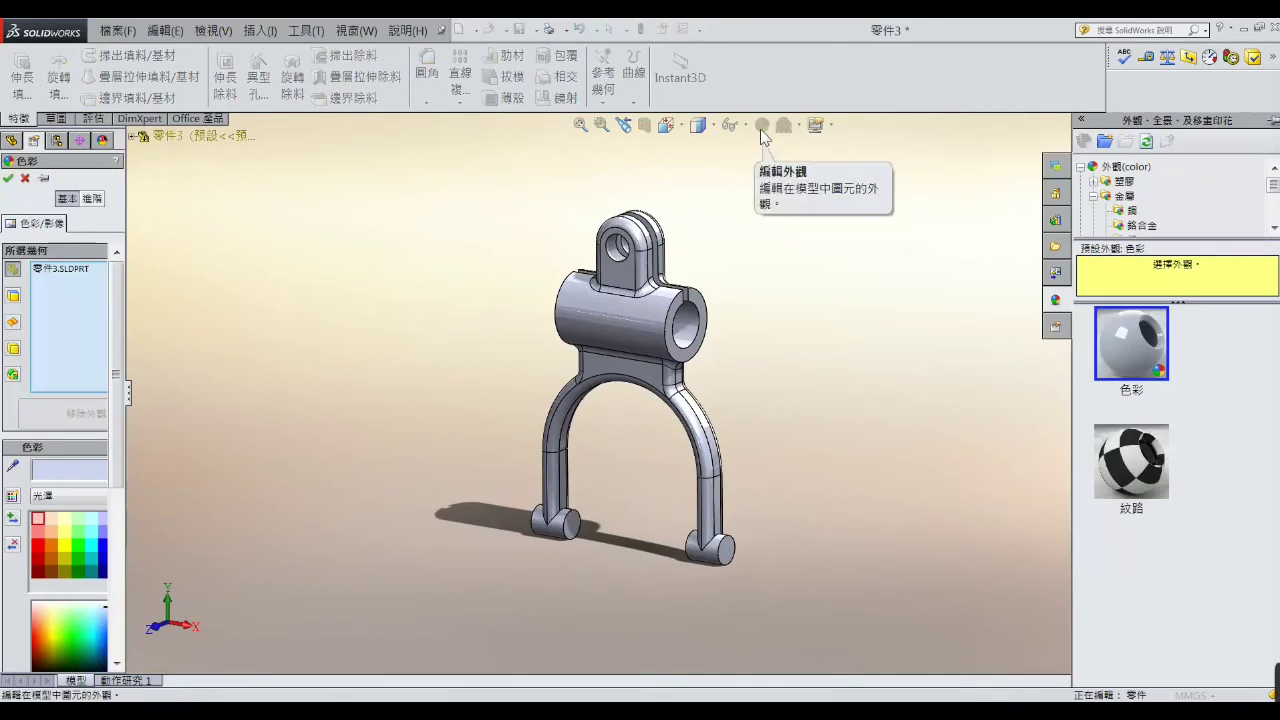
left_click(1122, 196)
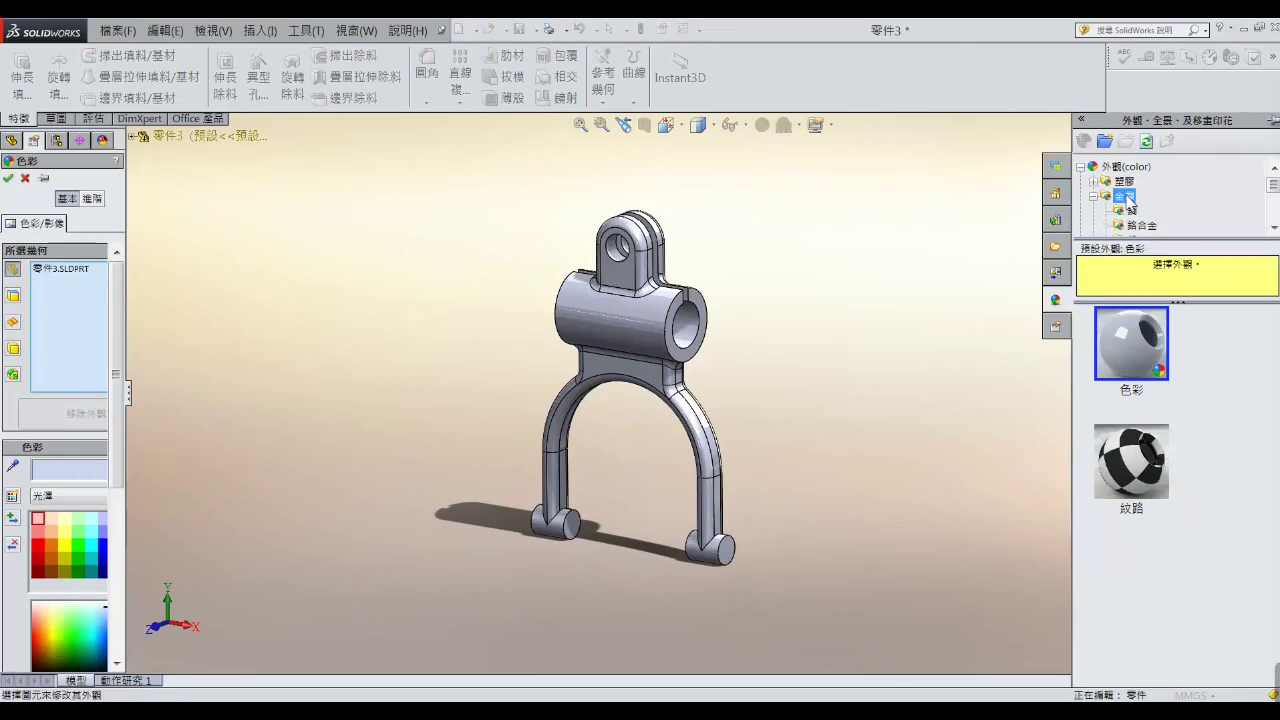
left_click_drag(1275, 186, 1276, 201)
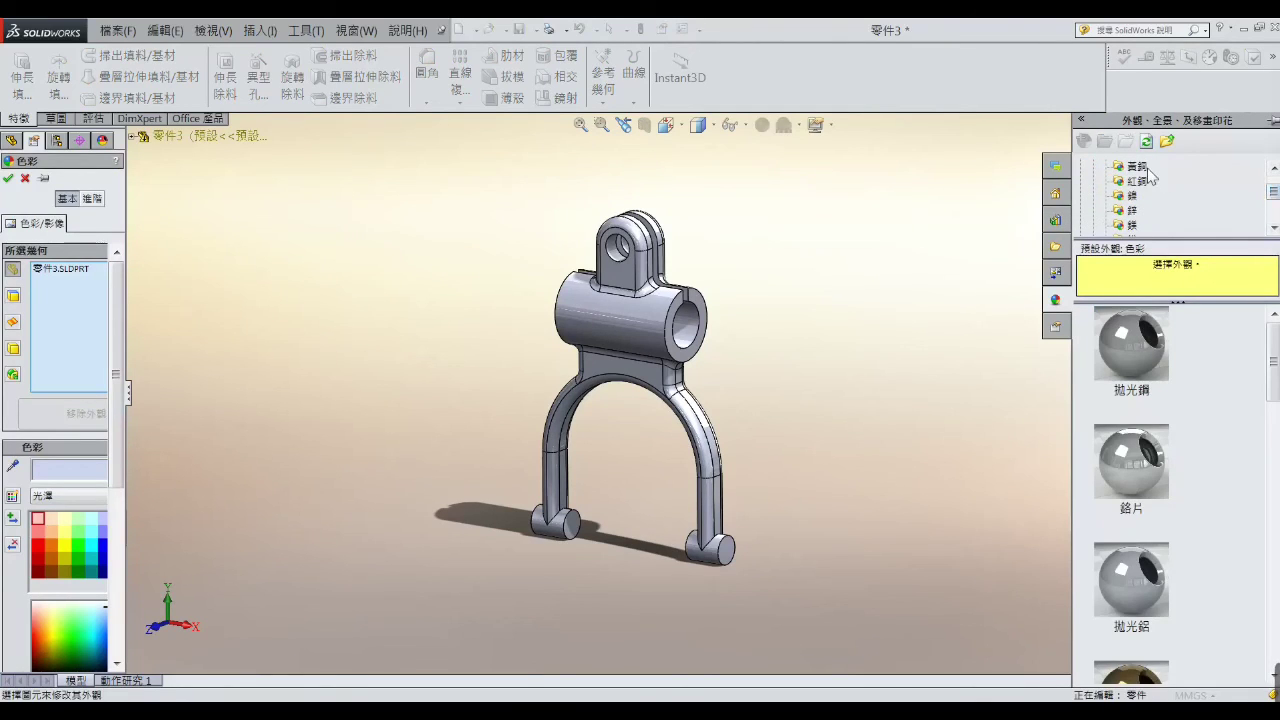
left_click(1137, 166)
left_click(1135, 339)
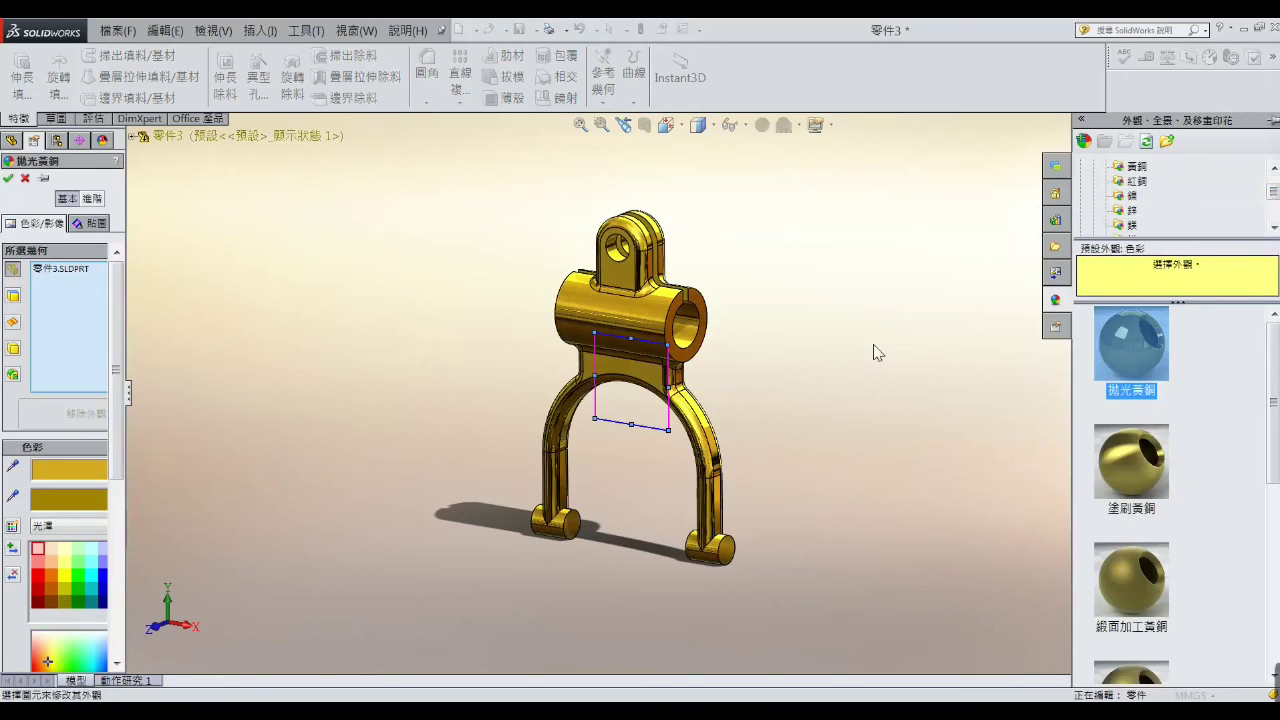
left_click(8, 178)
mouse_move(371, 311)
middle_mouse_down()
mouse_move(415, 256)
mouse_move(309, 300)
mouse_move(257, 286)
mouse_move(392, 311)
mouse_move(334, 306)
mouse_move(380, 311)
mouse_move(383, 280)
mouse_move(386, 316)
mouse_move(383, 286)
mouse_move(390, 304)
middle_mouse_up()
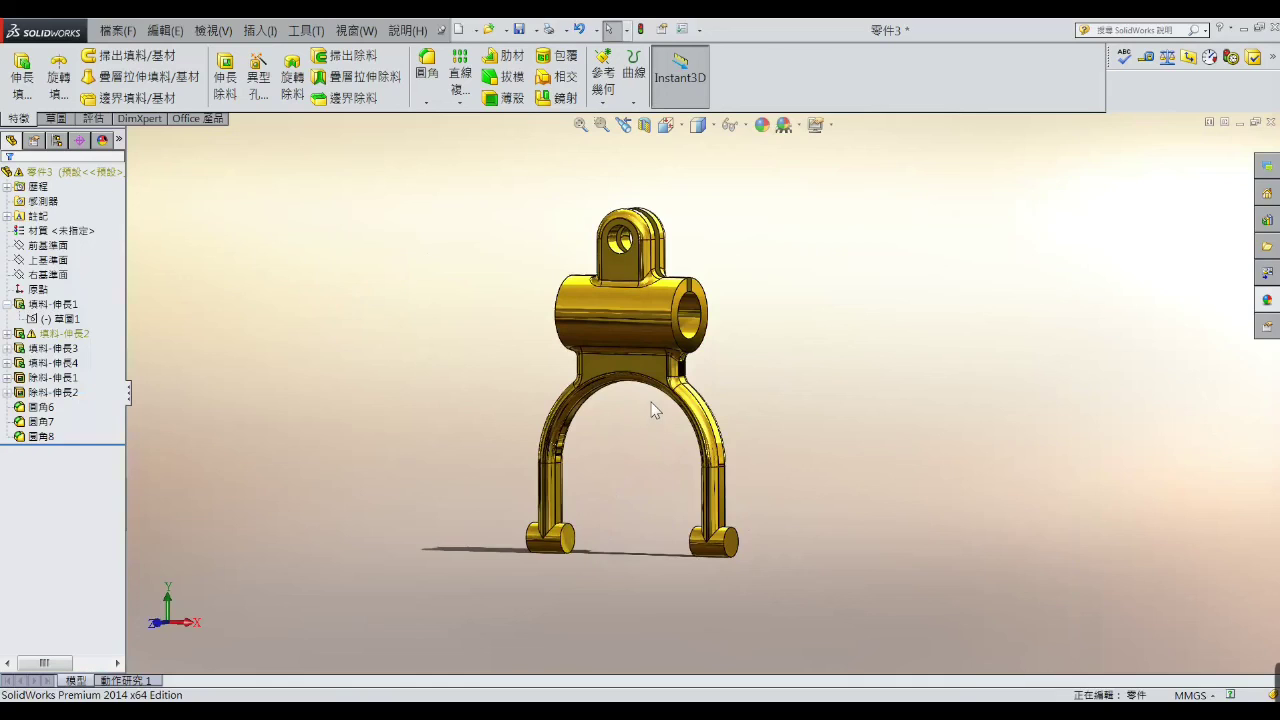
scroll(652, 400, "down", 1)
scroll(654, 393, "up", 2)
scroll(740, 372, "down", 2)
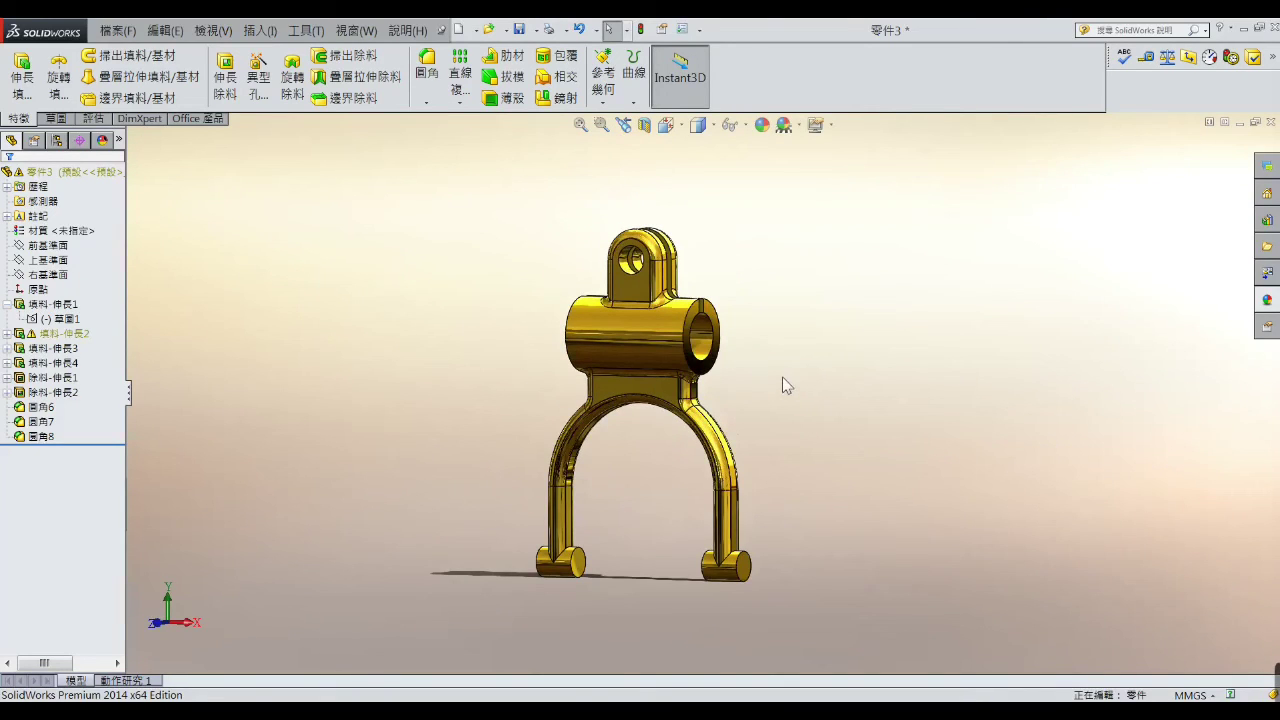
mouse_move(782, 375)
middle_mouse_down()
mouse_move(817, 329)
mouse_move(783, 400)
mouse_move(800, 389)
mouse_move(794, 400)
mouse_move(769, 400)
mouse_move(786, 414)
mouse_move(766, 394)
mouse_move(776, 432)
middle_mouse_up()
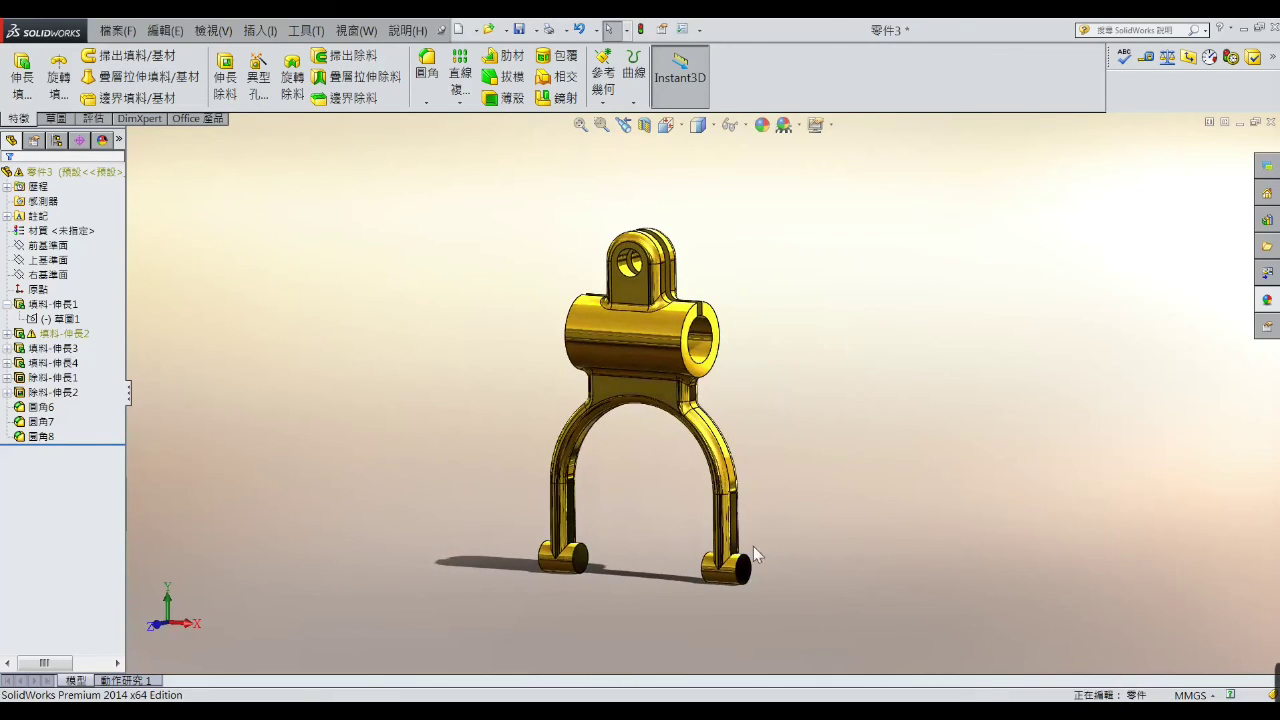
scroll(753, 546, "down", 2)
middle_click_drag(749, 500, 695, 425)
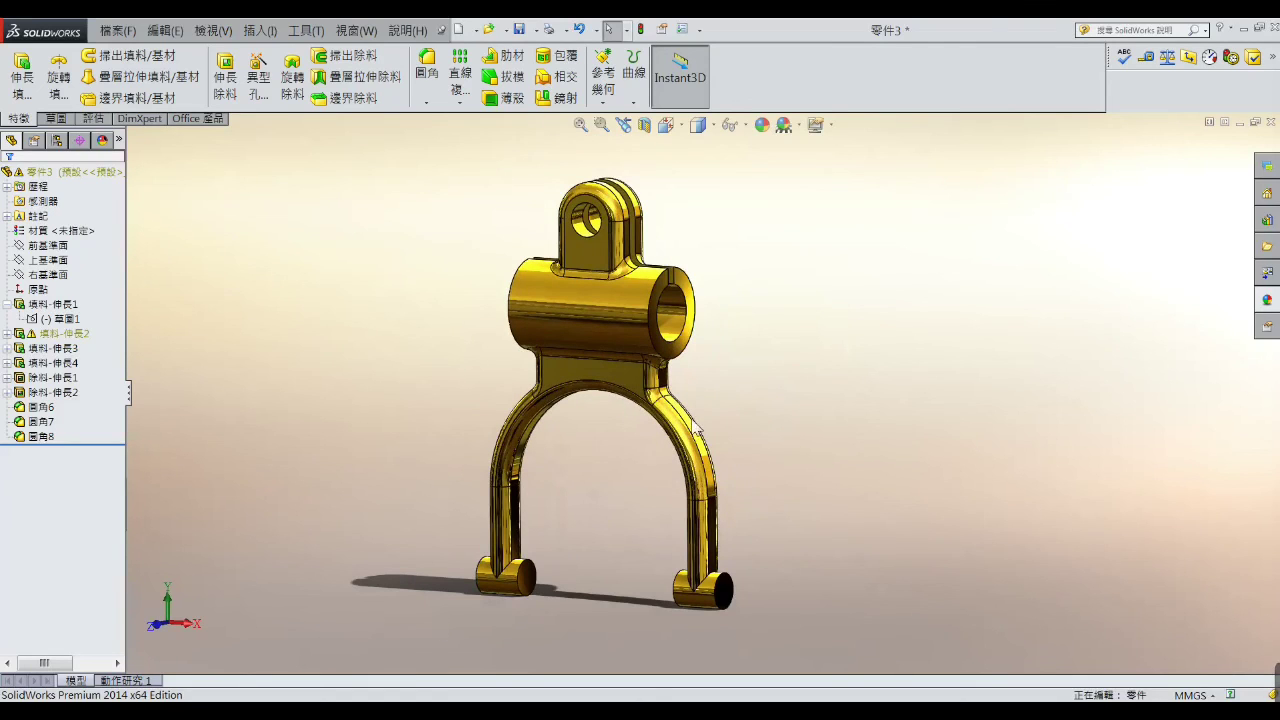
left_click(697, 432)
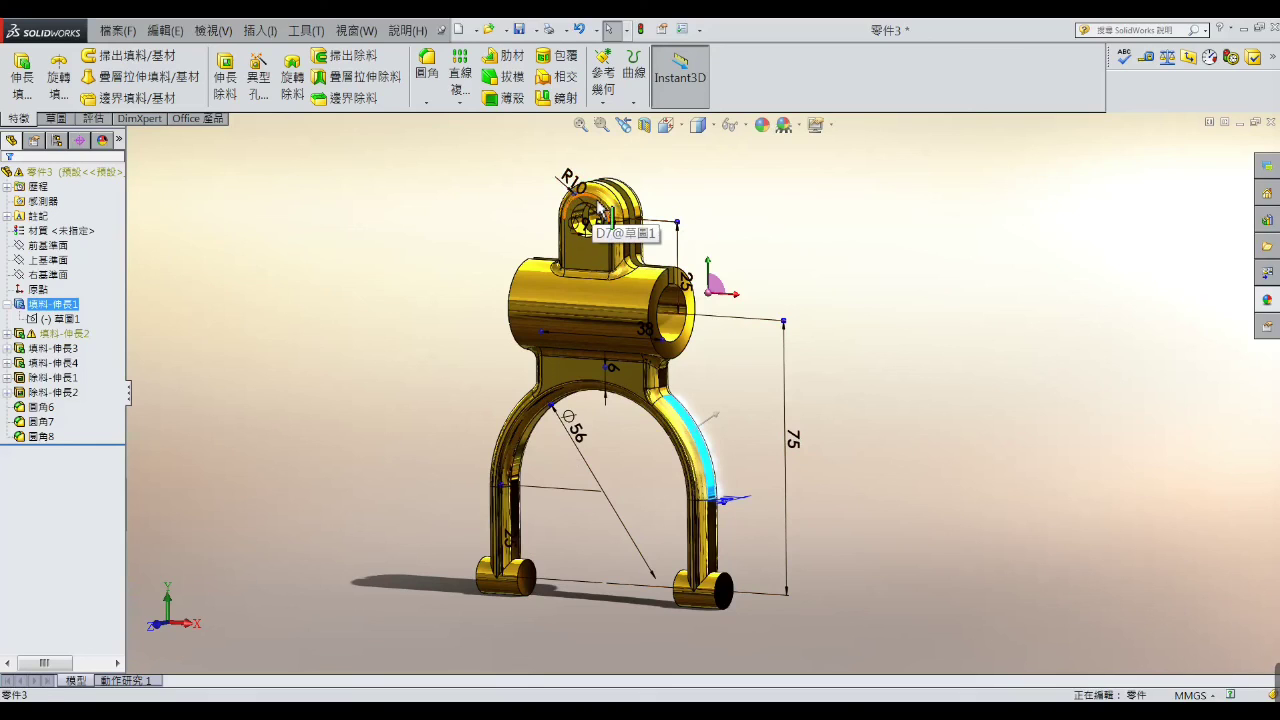
left_click(777, 205)
middle_click_drag(782, 228, 714, 249)
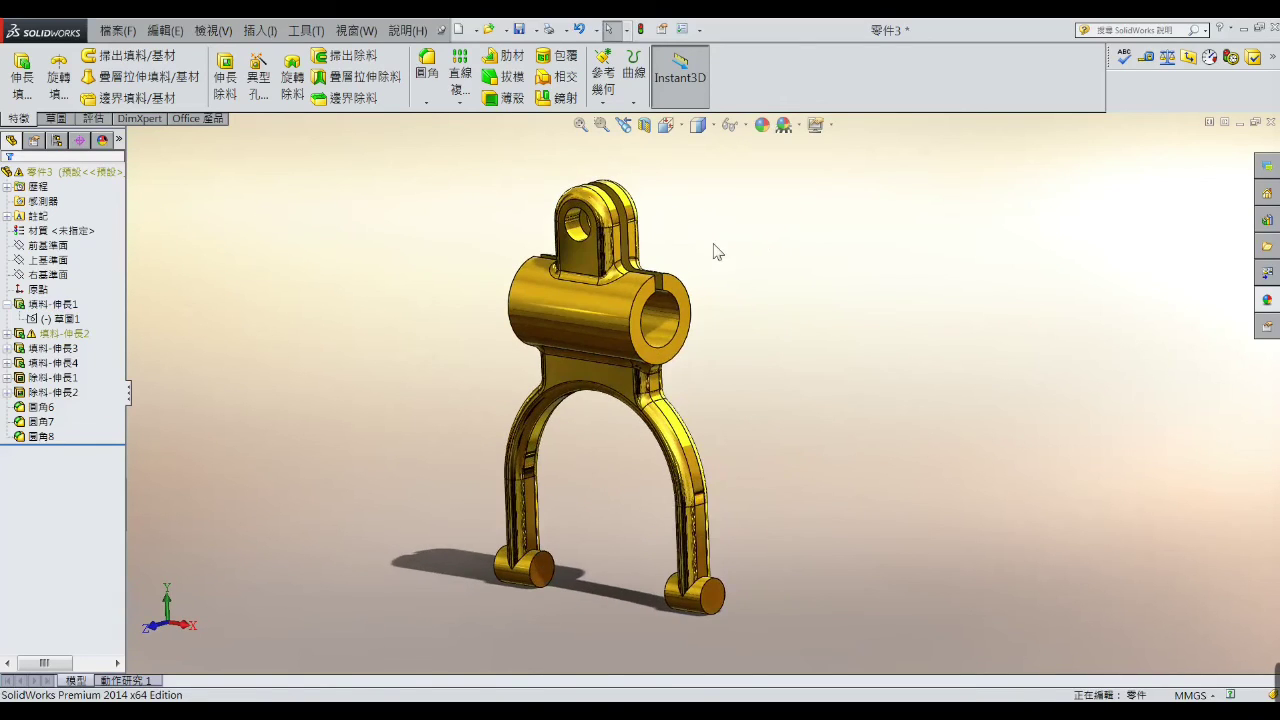
scroll(655, 256, "down", 3)
left_click(628, 257)
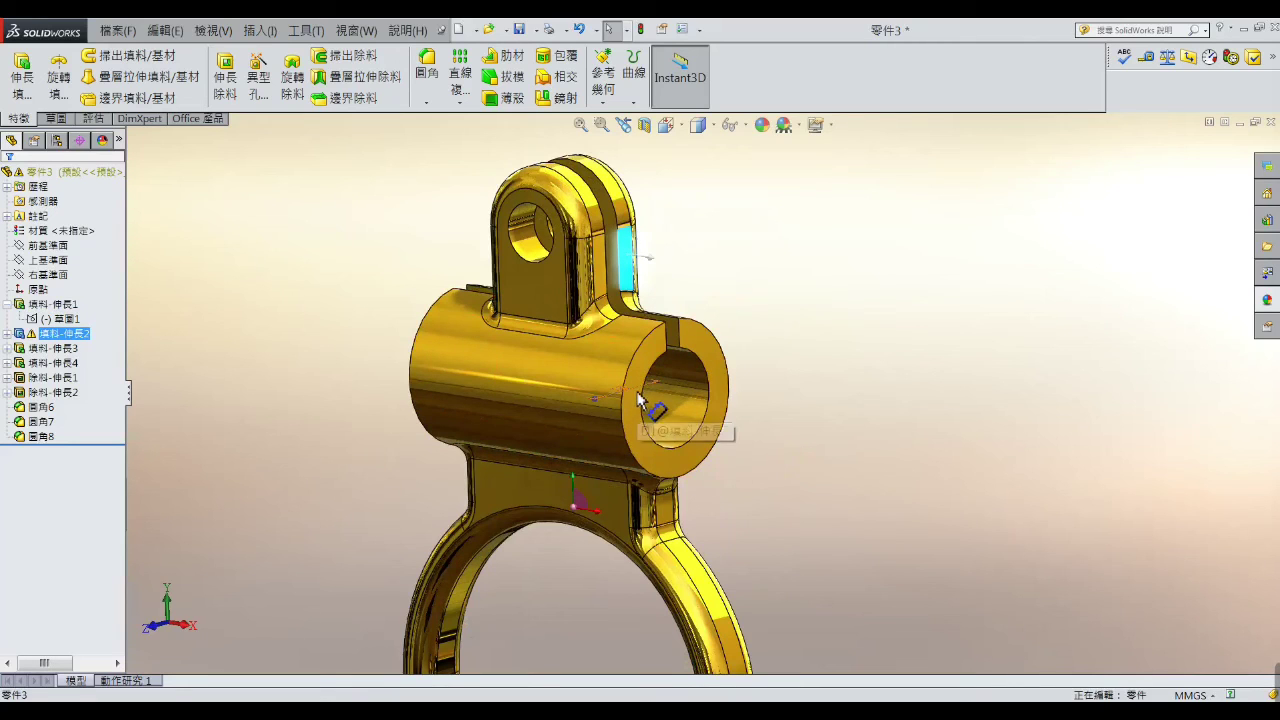
key("ctrl+b")
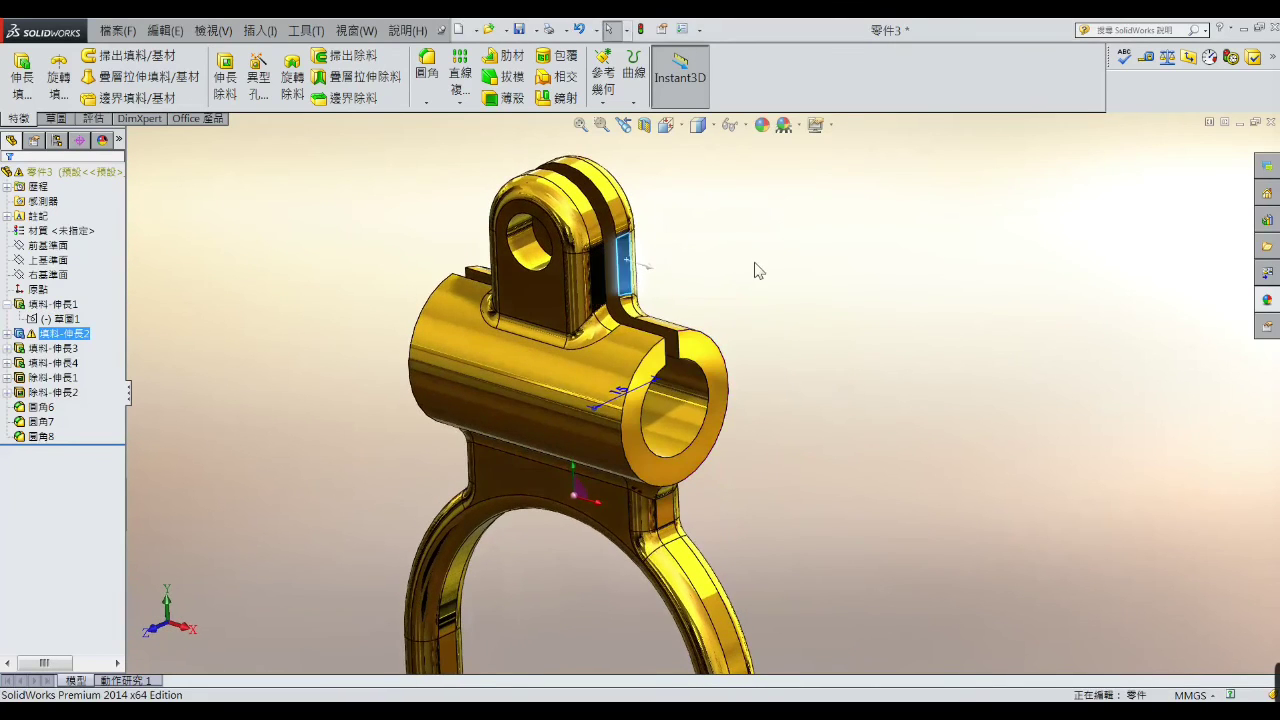
left_click(610, 220)
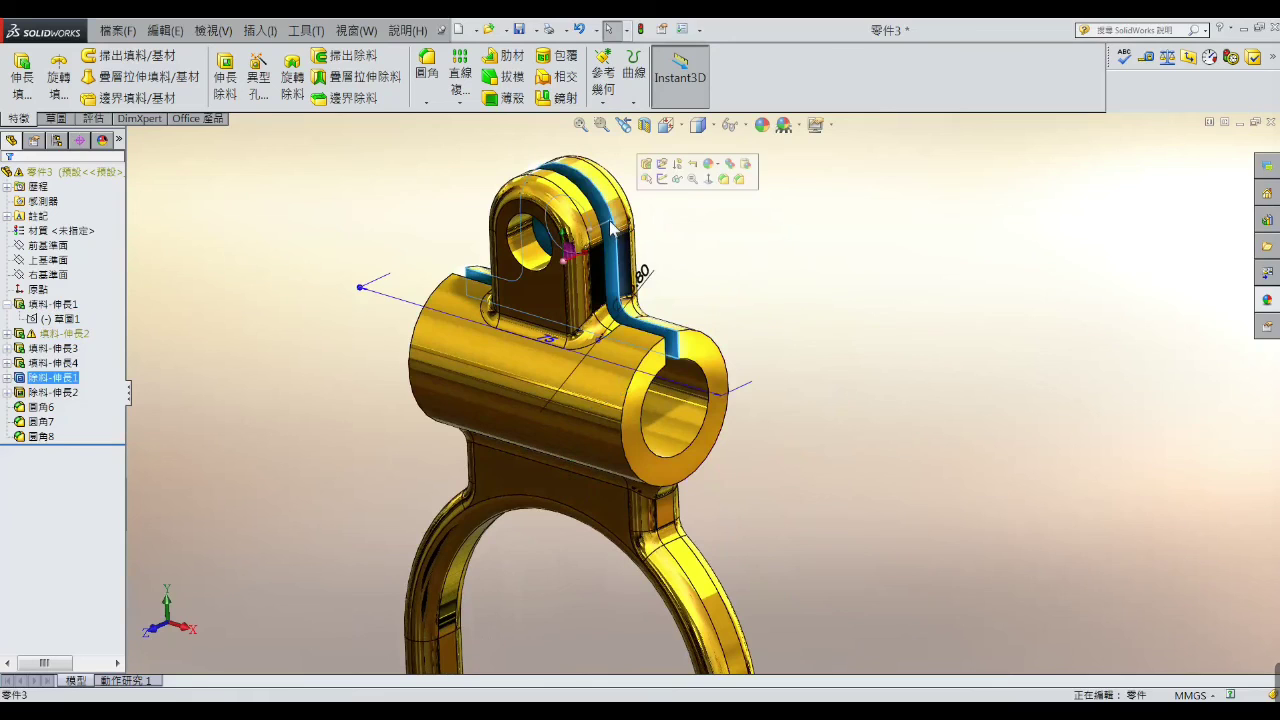
mouse_move(538, 280)
middle_mouse_down()
mouse_move(443, 234)
mouse_move(443, 277)
mouse_move(414, 271)
mouse_move(500, 160)
middle_mouse_up()
scroll(720, 230, "up", 3)
mouse_move(749, 257)
middle_mouse_down()
mouse_move(786, 337)
mouse_move(809, 257)
middle_mouse_up()
scroll(723, 367, "down", 4)
left_click(723, 367)
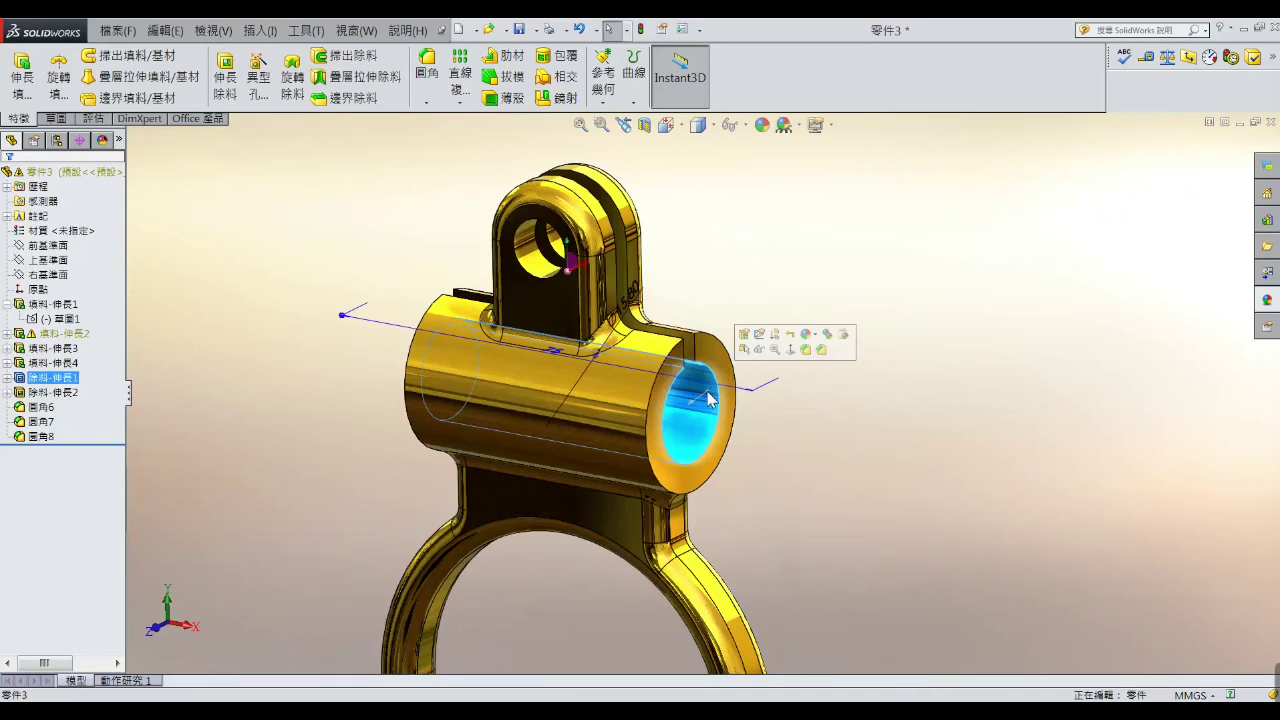
mouse_move(723, 367)
middle_mouse_down()
mouse_move(650, 410)
mouse_move(545, 119)
mouse_move(508, 116)
middle_mouse_up()
left_click(736, 320)
left_click(642, 383)
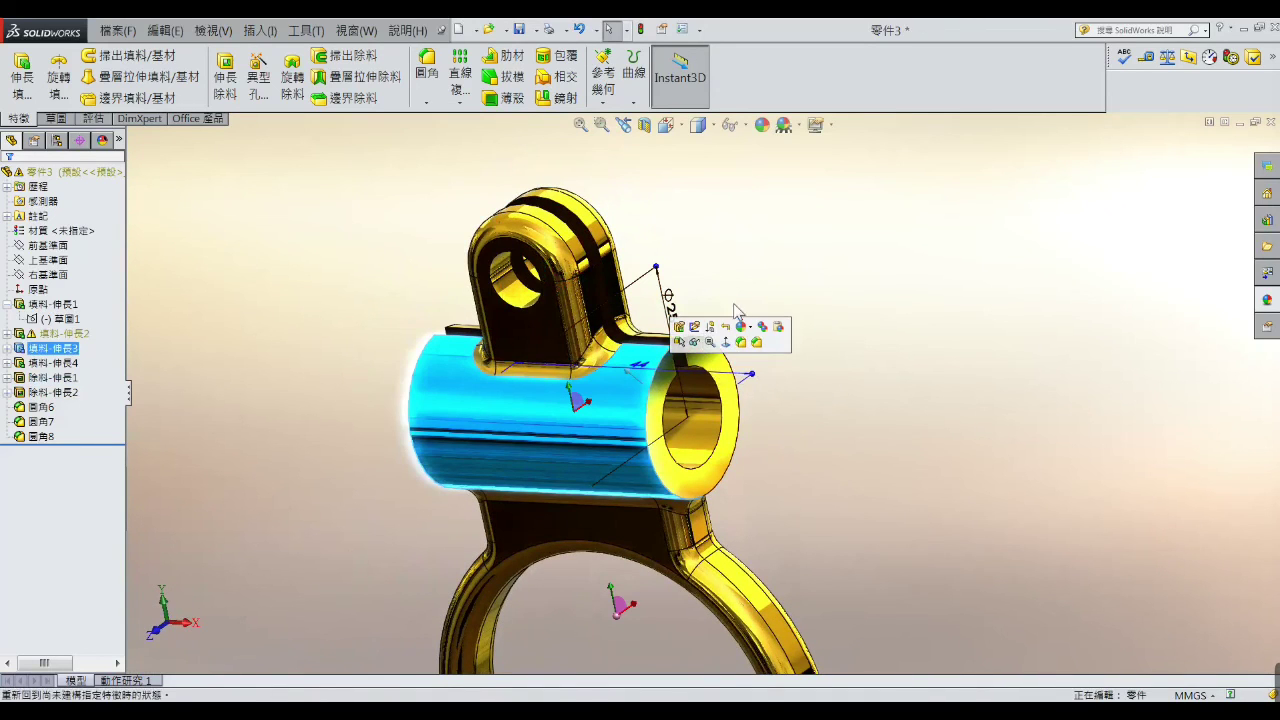
mouse_move(740, 305)
middle_mouse_down()
mouse_move(728, 271)
mouse_move(698, 253)
mouse_move(700, 277)
mouse_move(737, 314)
middle_mouse_up()
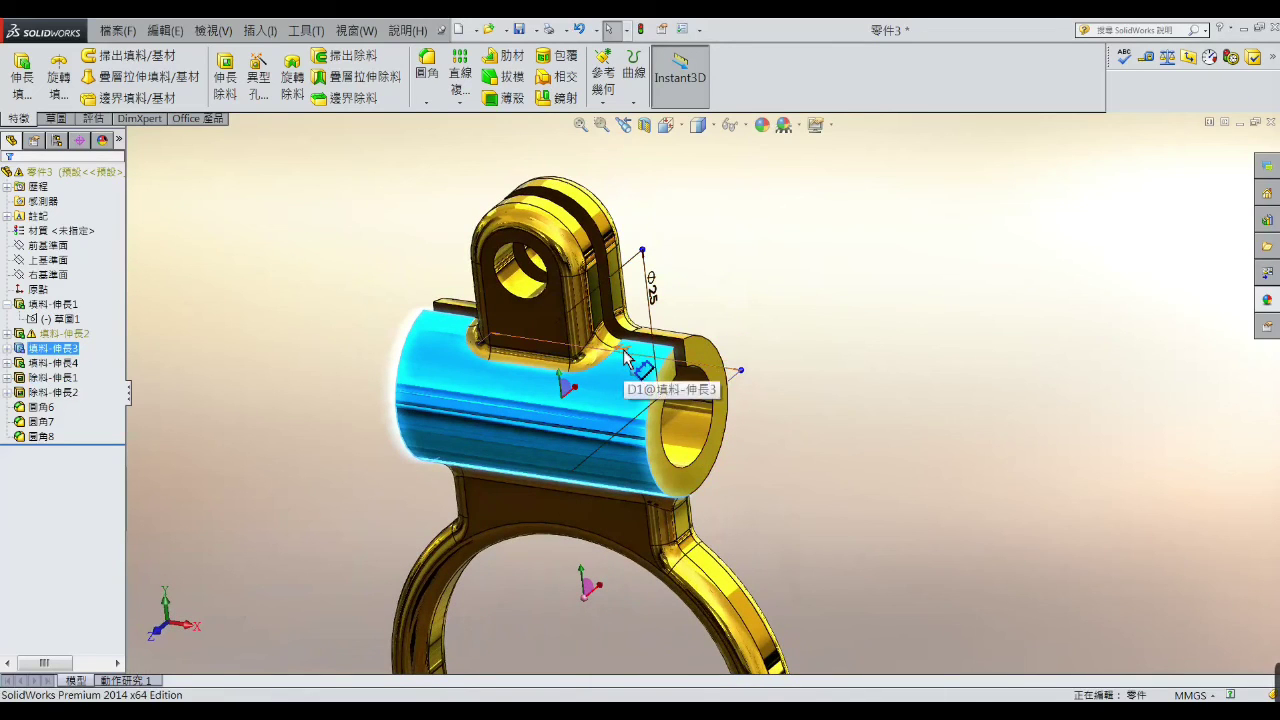
scroll(870, 375, "up", 5)
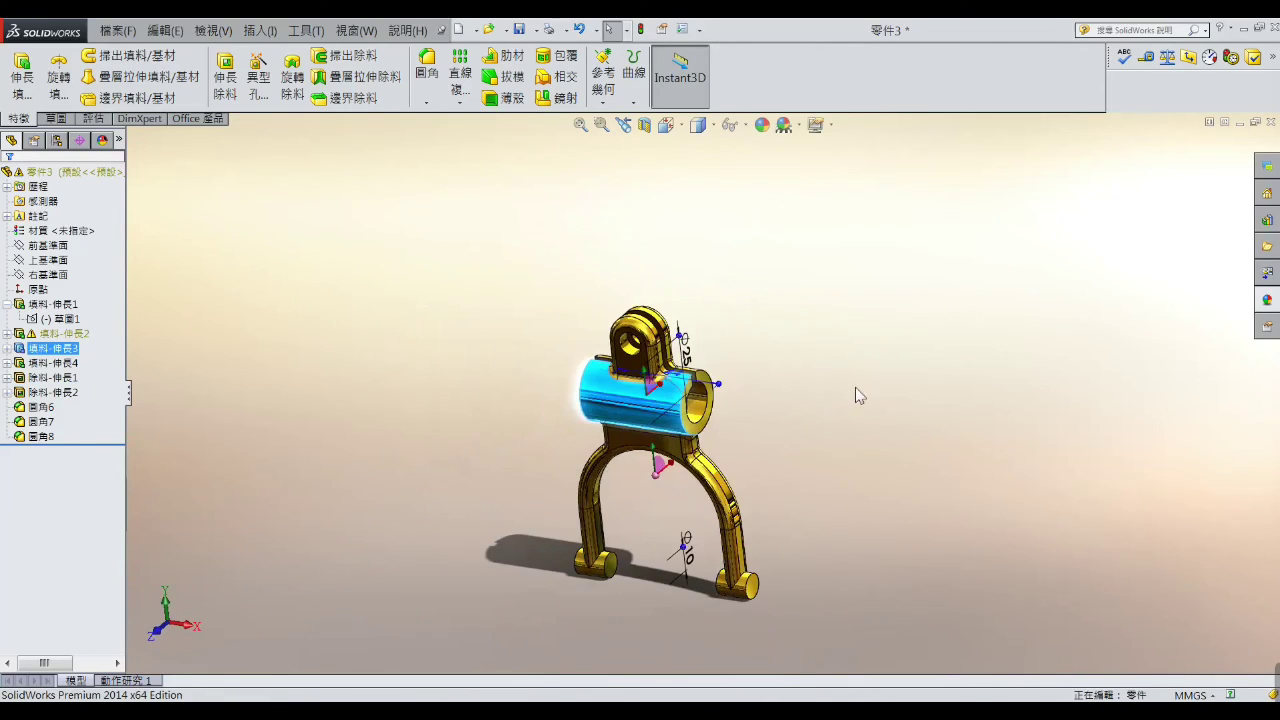
left_click(803, 447)
mouse_move(803, 514)
middle_mouse_down()
mouse_move(808, 474)
mouse_move(741, 593)
middle_mouse_up()
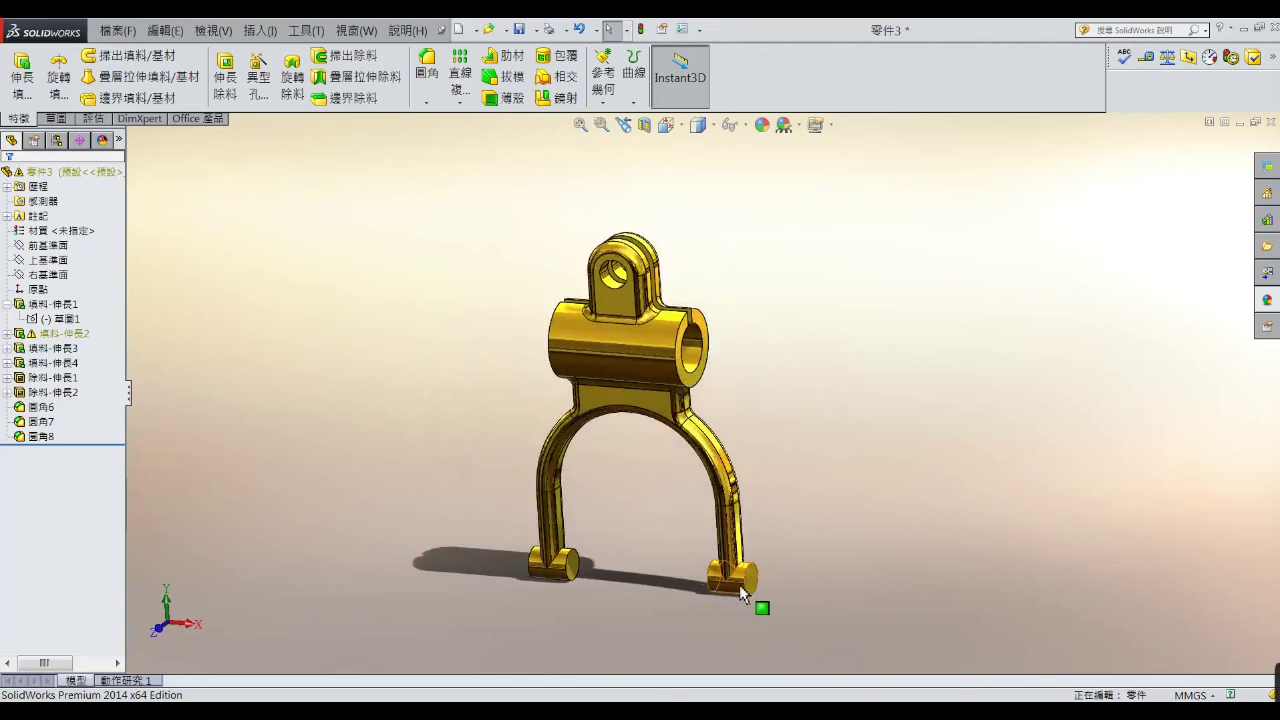
scroll(741, 590, "down", 5)
scroll(880, 370, "up", 3)
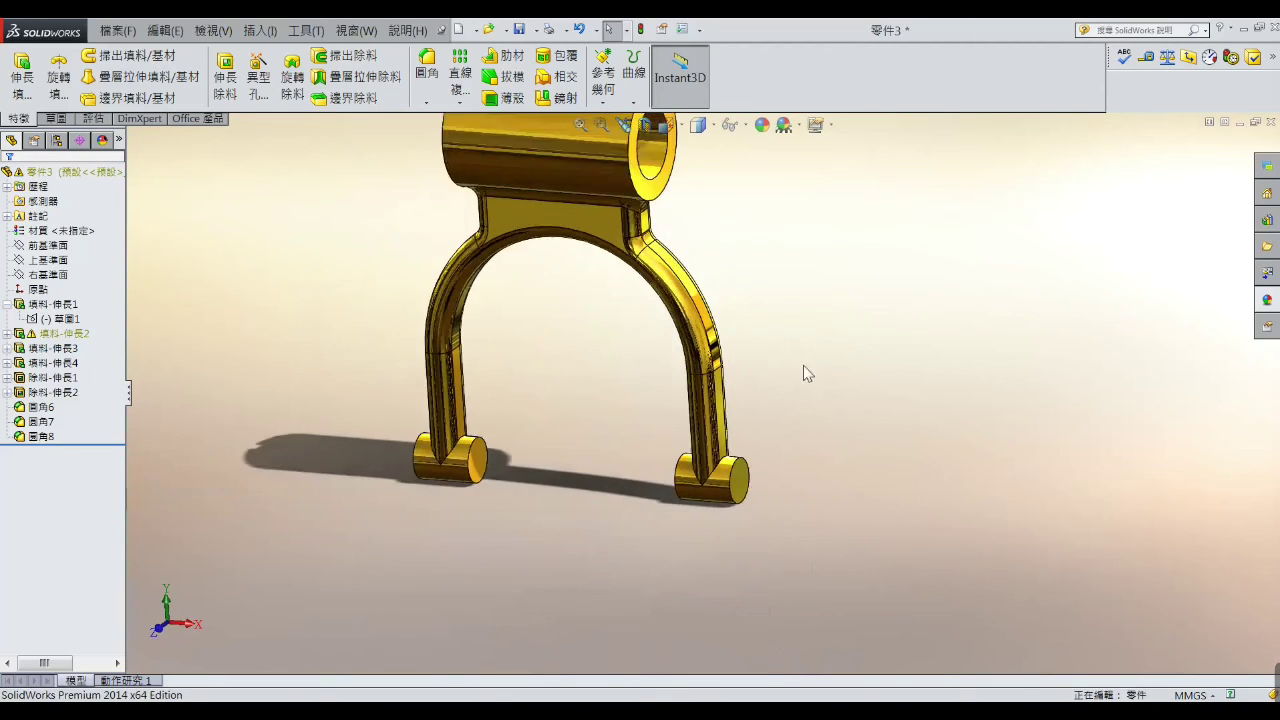
scroll(803, 365, "up", 2)
mouse_move(743, 300)
middle_mouse_down()
mouse_move(766, 314)
mouse_move(752, 284)
middle_mouse_up()
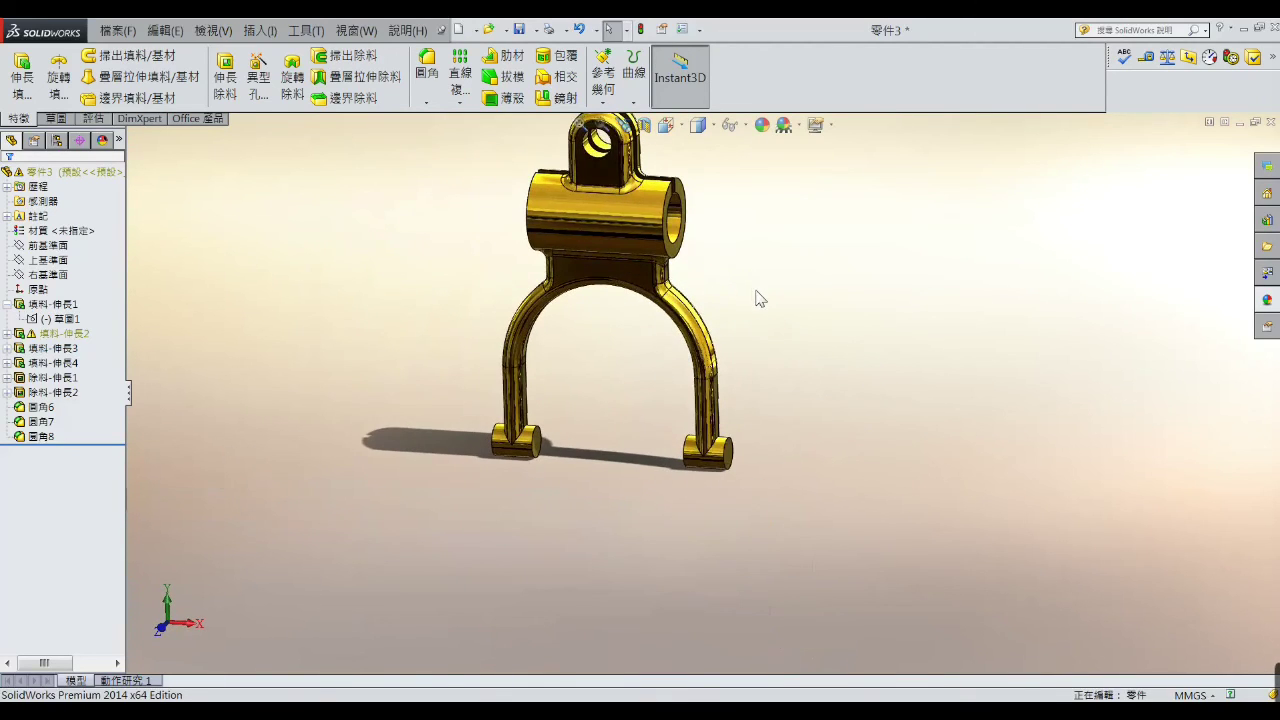
left_click(1145, 57)
scroll(745, 462, "down", 3)
left_click(706, 432)
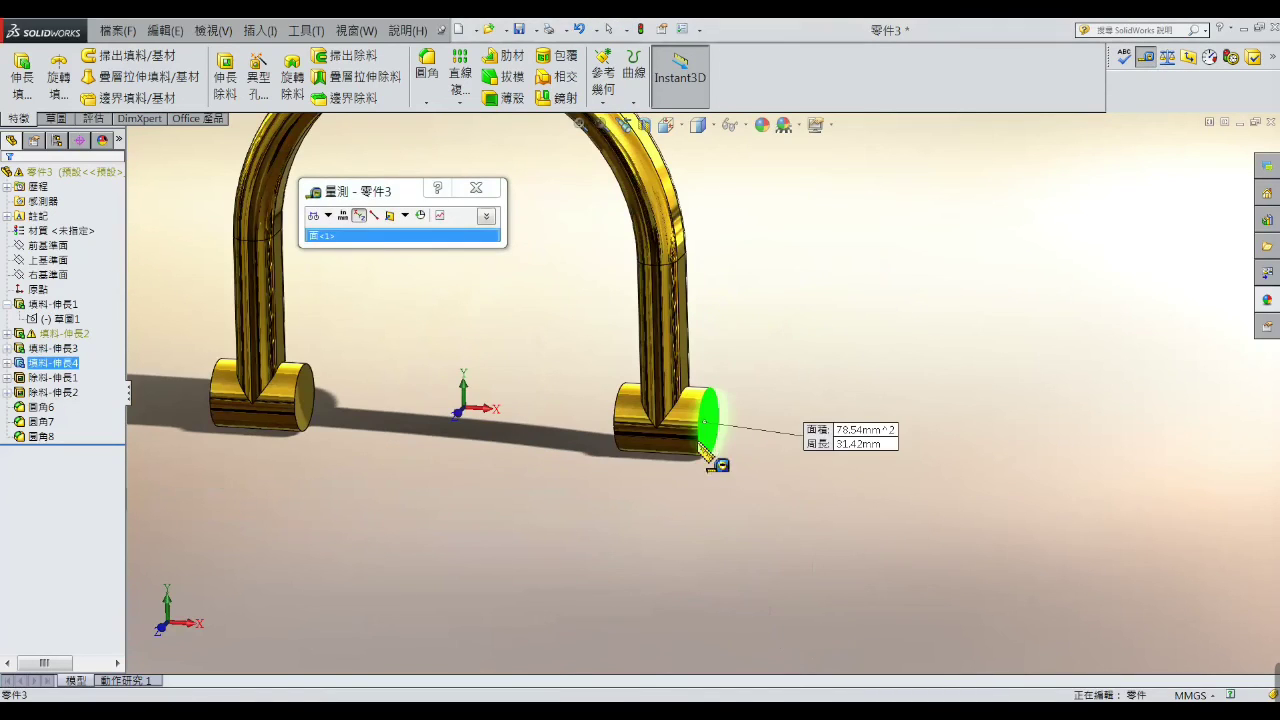
mouse_move(712, 460)
middle_mouse_down()
mouse_move(680, 436)
mouse_move(614, 432)
middle_mouse_up()
left_click(614, 432)
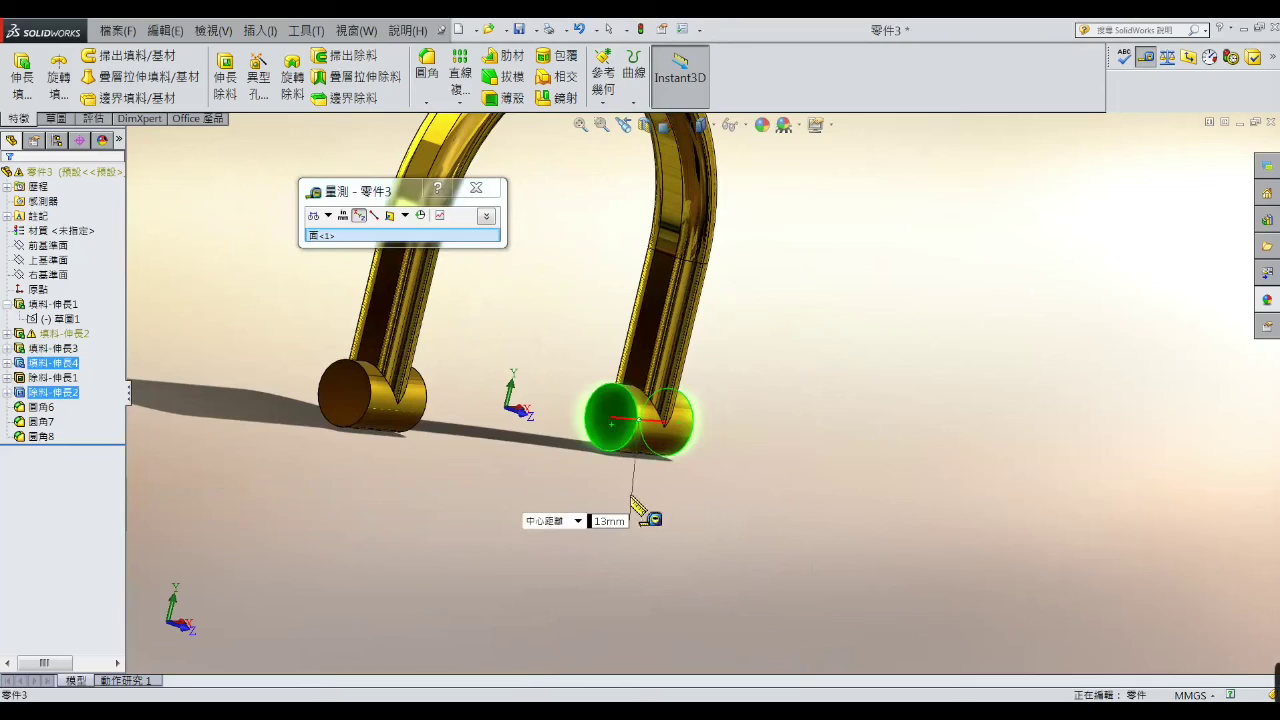
left_click(808, 368)
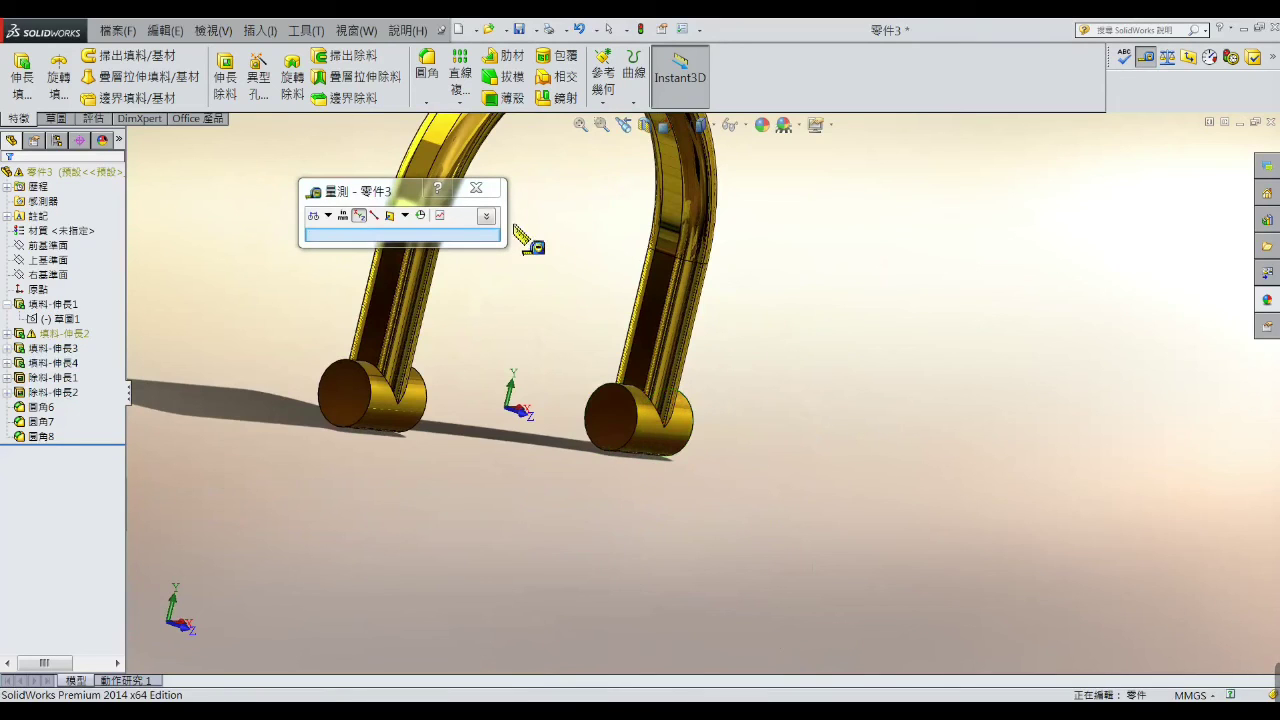
left_click(476, 188)
scroll(855, 300, "up", 4)
middle_click_drag(866, 354, 740, 216)
- Zoom and turn the brass fork to an upright front view
scroll(740, 216, "down", 3)
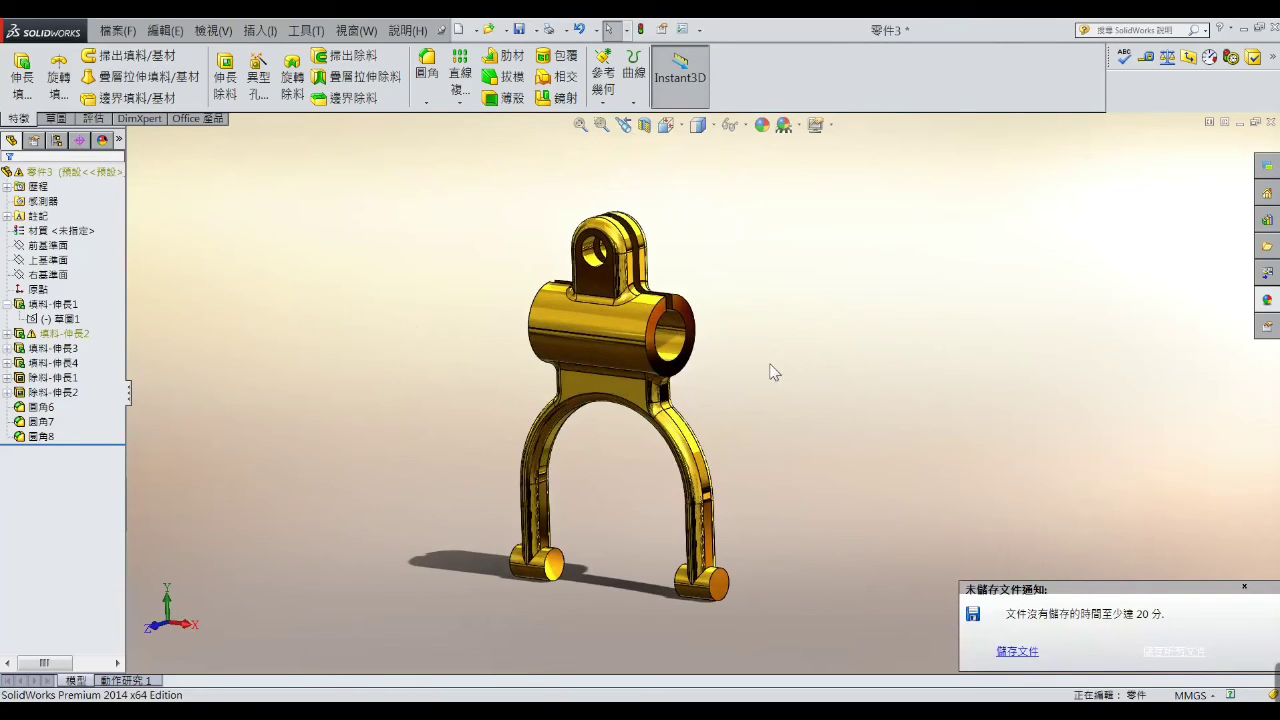
mouse_move(788, 422)
middle_mouse_down()
mouse_move(763, 389)
mouse_move(780, 409)
middle_mouse_up()
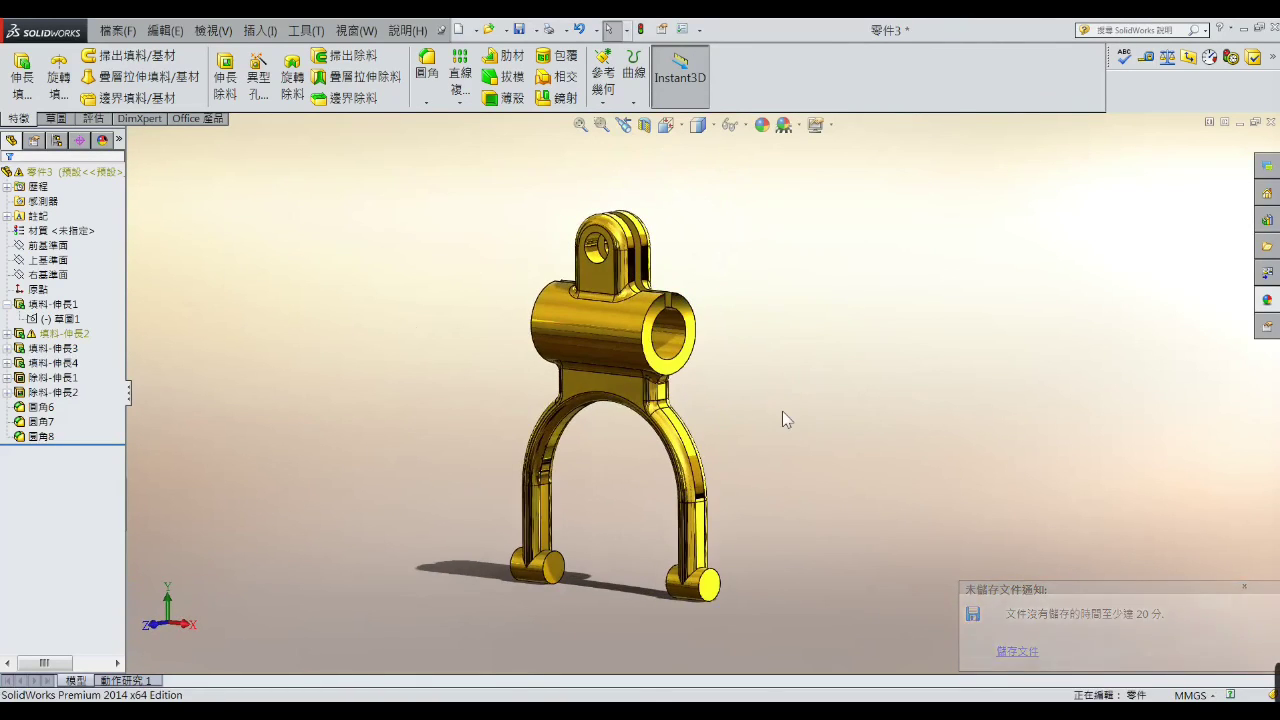